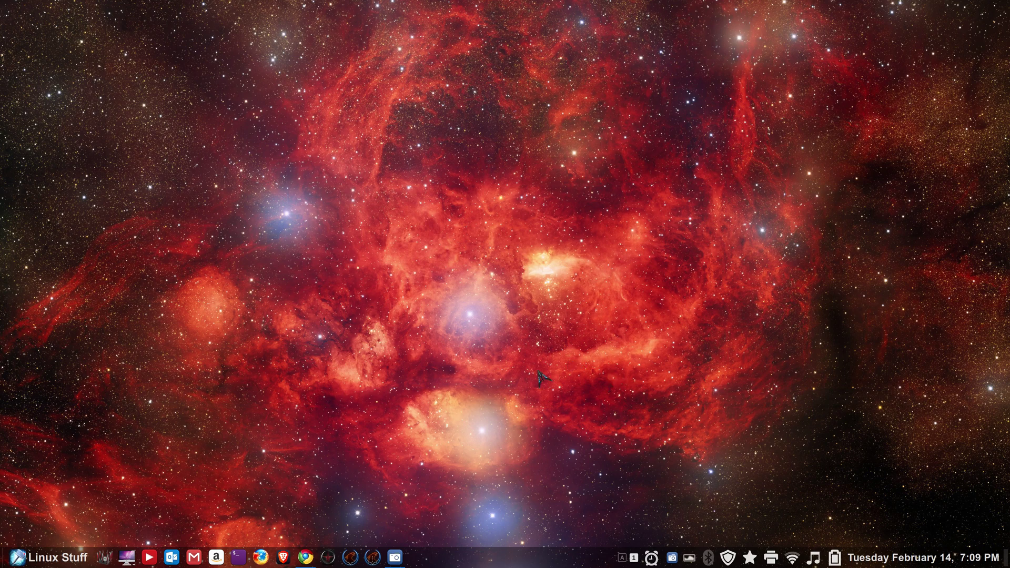
# - Run neofetch in a terminal, examine the operating system and desktop environment versions, and close the terminal
pyautogui.click(239, 558)
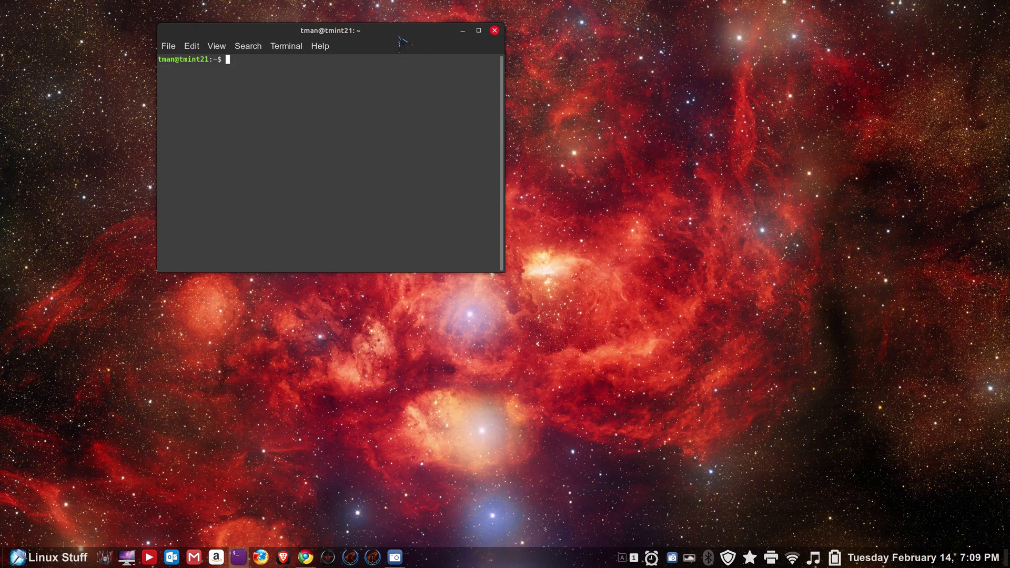
pyautogui.moveTo(399, 47); pyautogui.dragTo(573, 202)
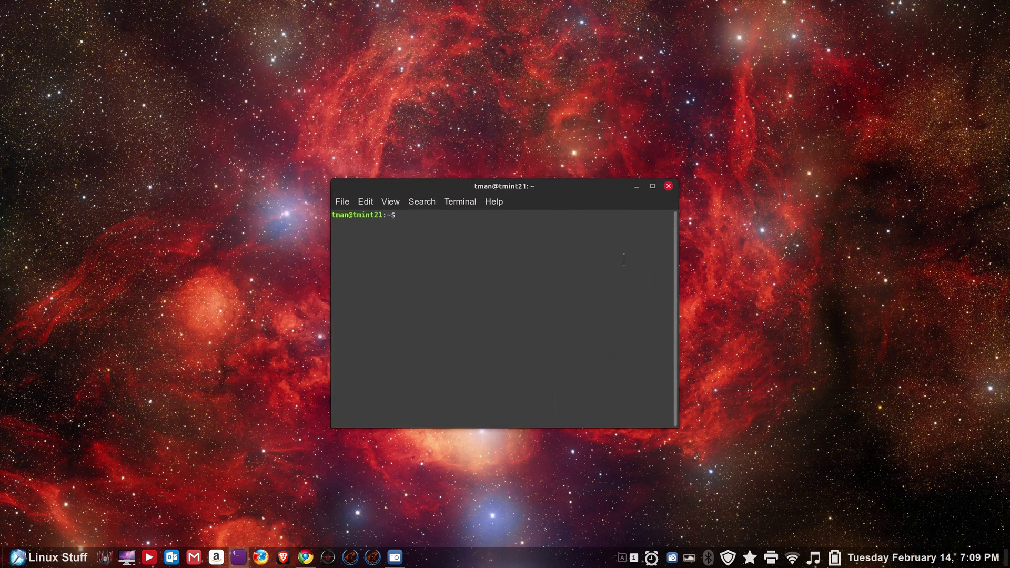
pyautogui.write('neofetch')
pyautogui.press('Return')
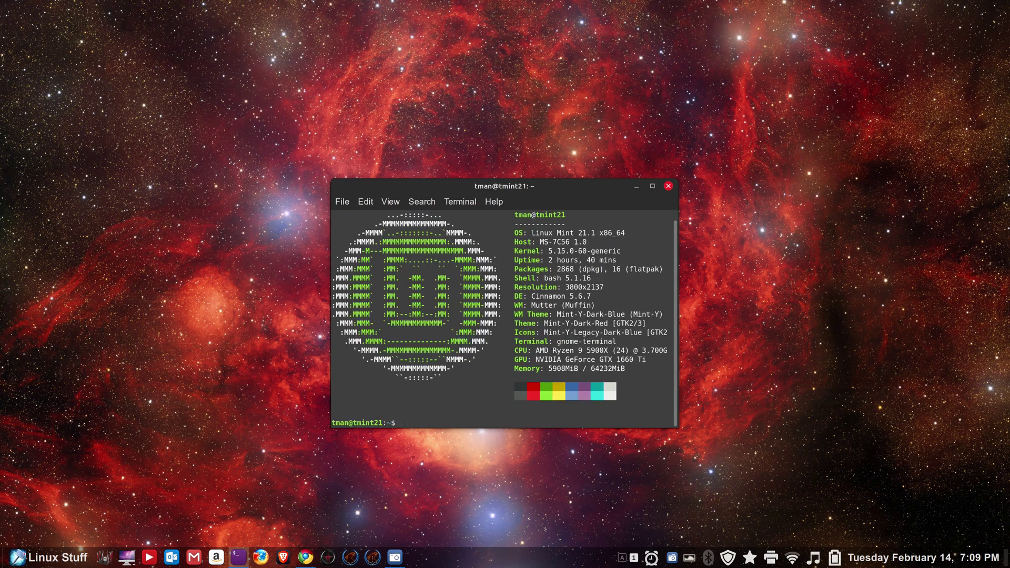
pyautogui.moveTo(531, 233); pyautogui.dragTo(598, 232)
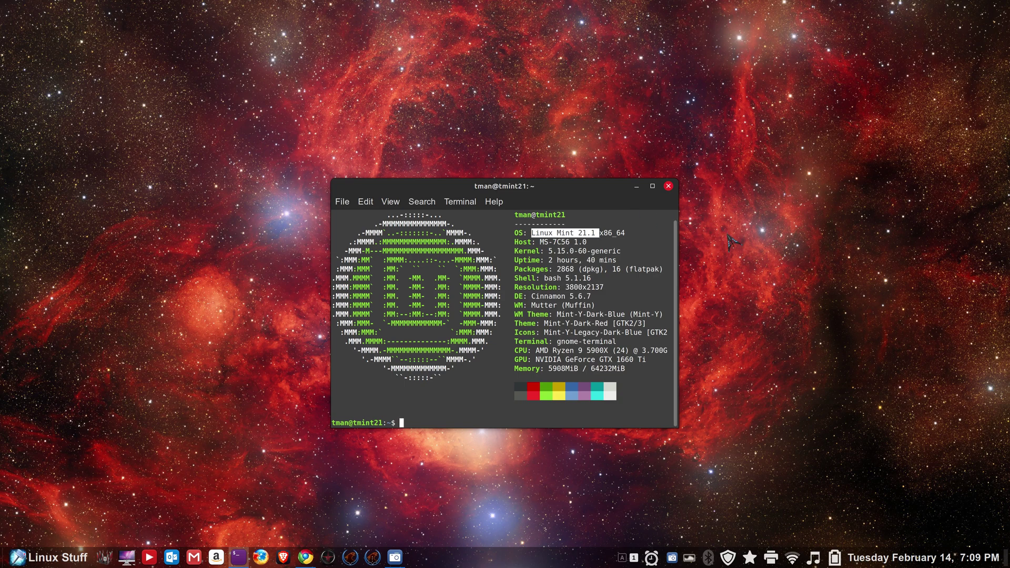
pyautogui.moveTo(531, 288); pyautogui.dragTo(598, 299)
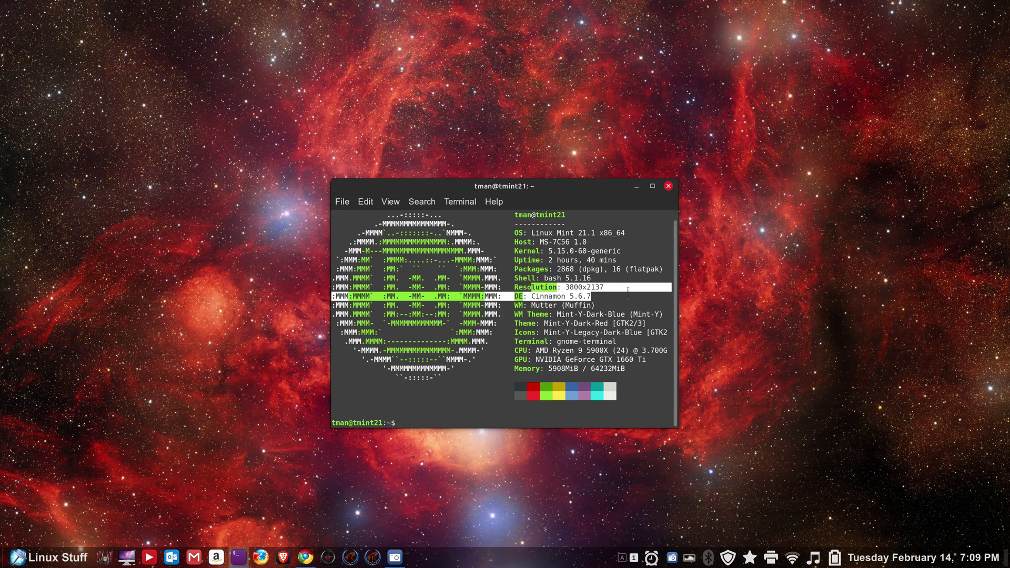
pyautogui.click(668, 187)
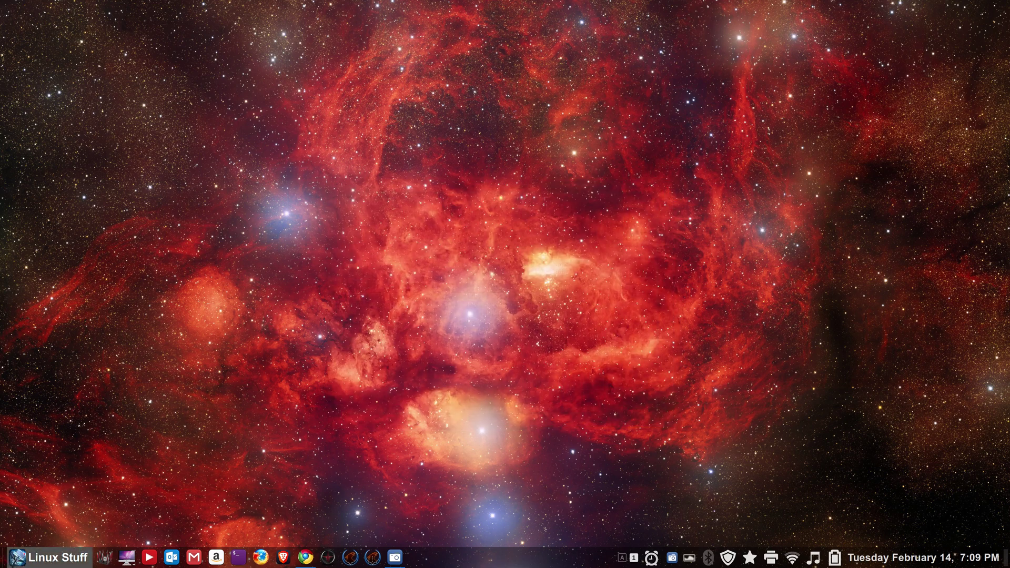
# - Turn off the custom icon and label in the Menu applet's settings
pyautogui.rightClick(18, 558)
pyautogui.click(52, 516)
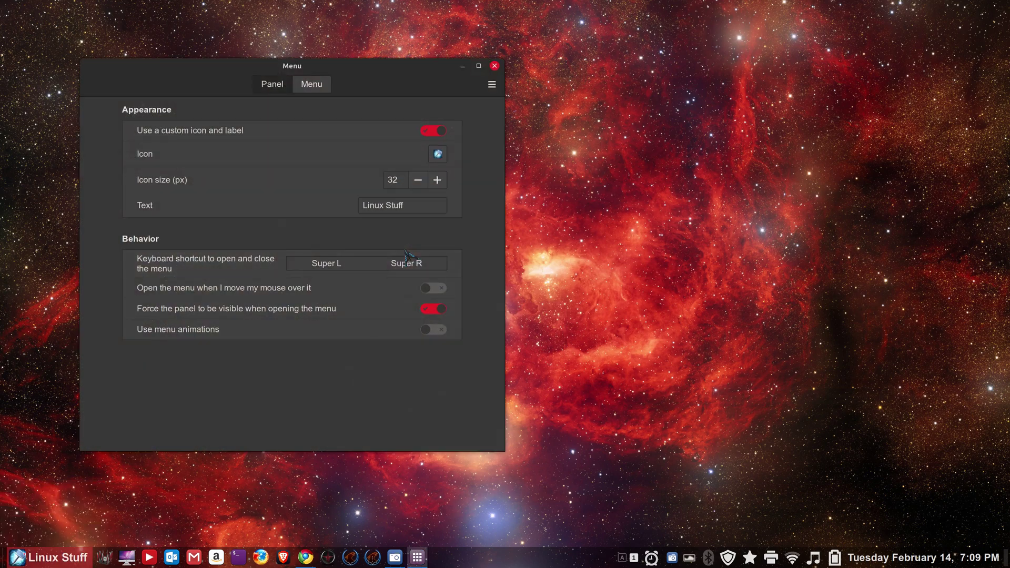
pyautogui.click(433, 130)
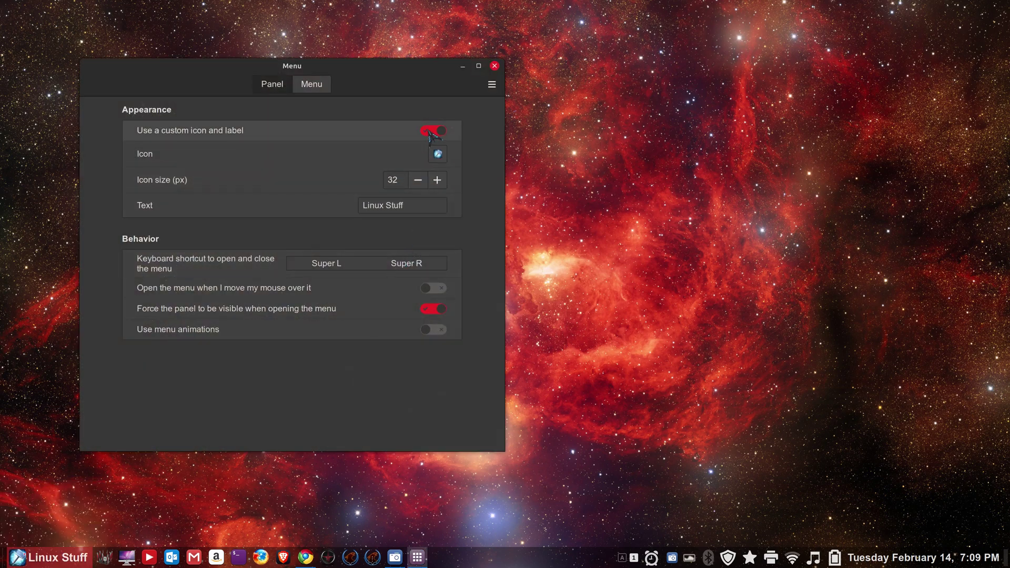
pyautogui.click(494, 66)
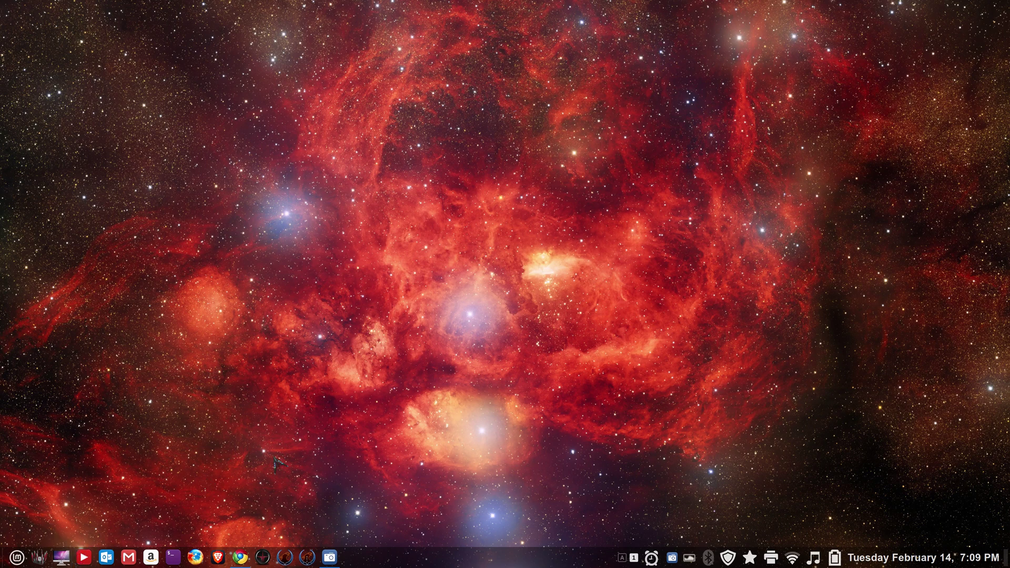
# - Change the desktop background to the dark Linux Mint wallpaper with the tilted logo, by Sele at 3840x2160
pyautogui.rightClick(465, 563)
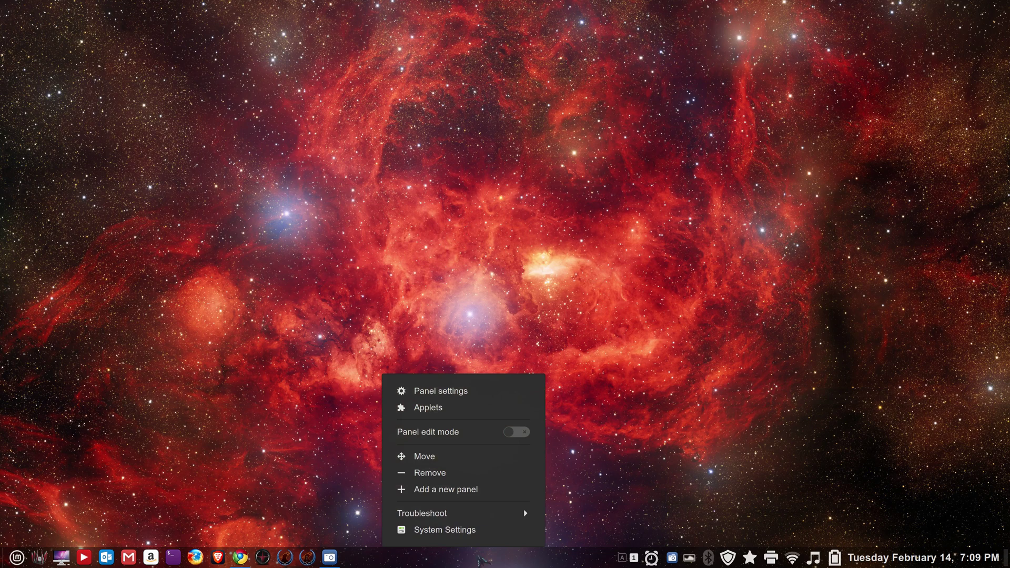
pyautogui.click(512, 166)
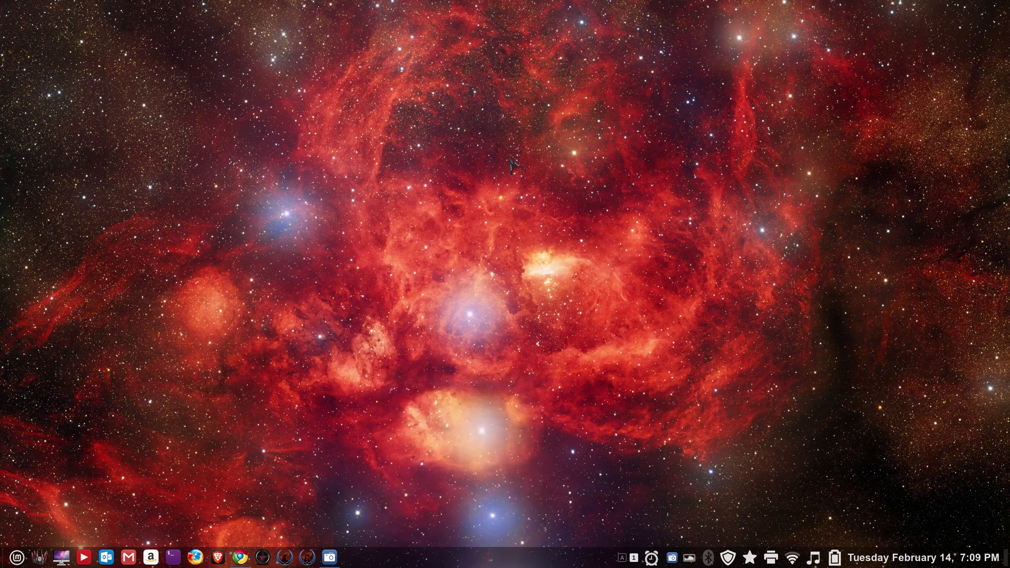
pyautogui.rightClick(576, 176)
pyautogui.click(678, 250)
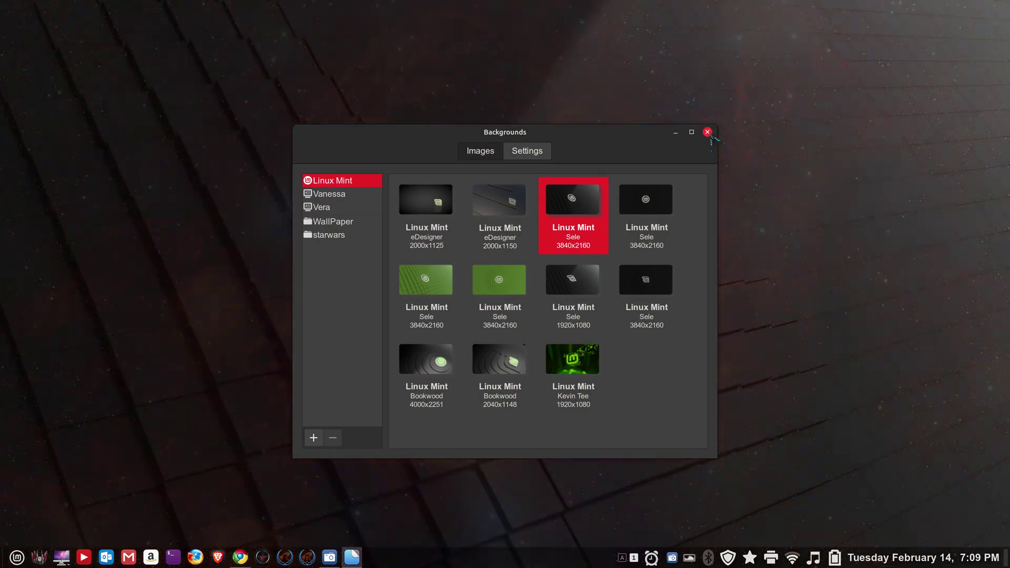
pyautogui.click(707, 132)
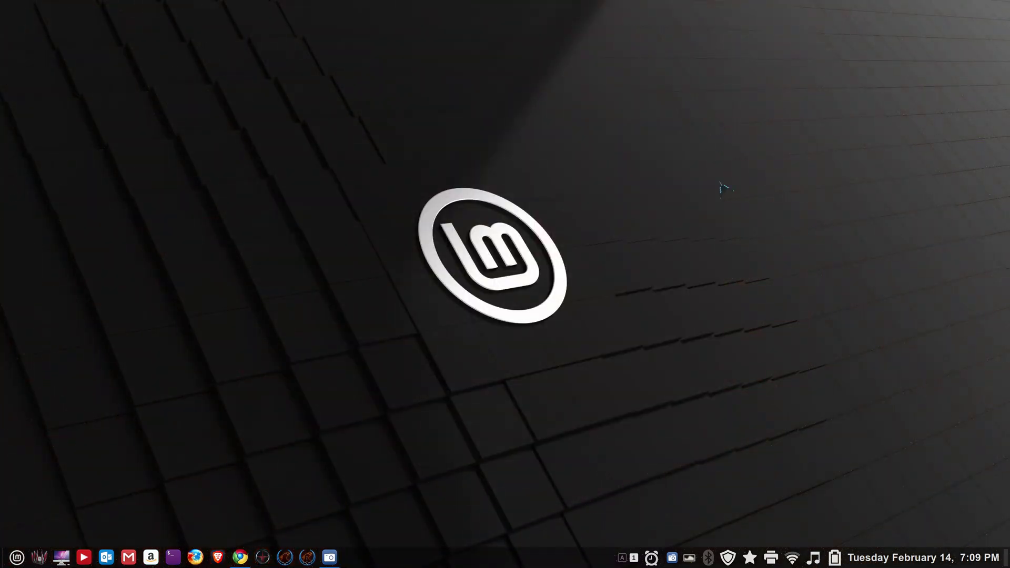
# - Check the automatic wallpaper change settings in the Variety preferences and close them
pyautogui.click(689, 557)
pyautogui.click(721, 494)
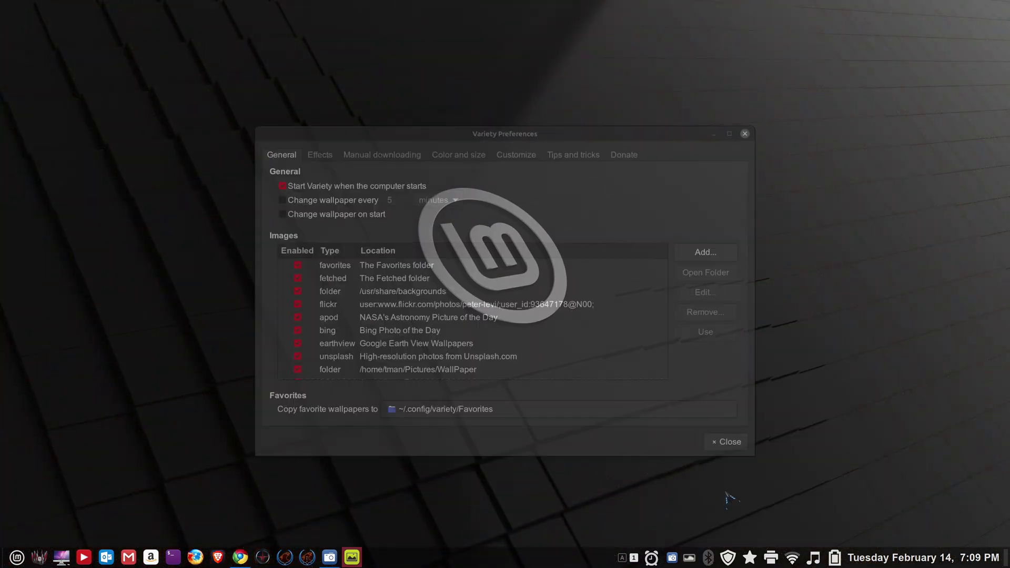
pyautogui.click(749, 130)
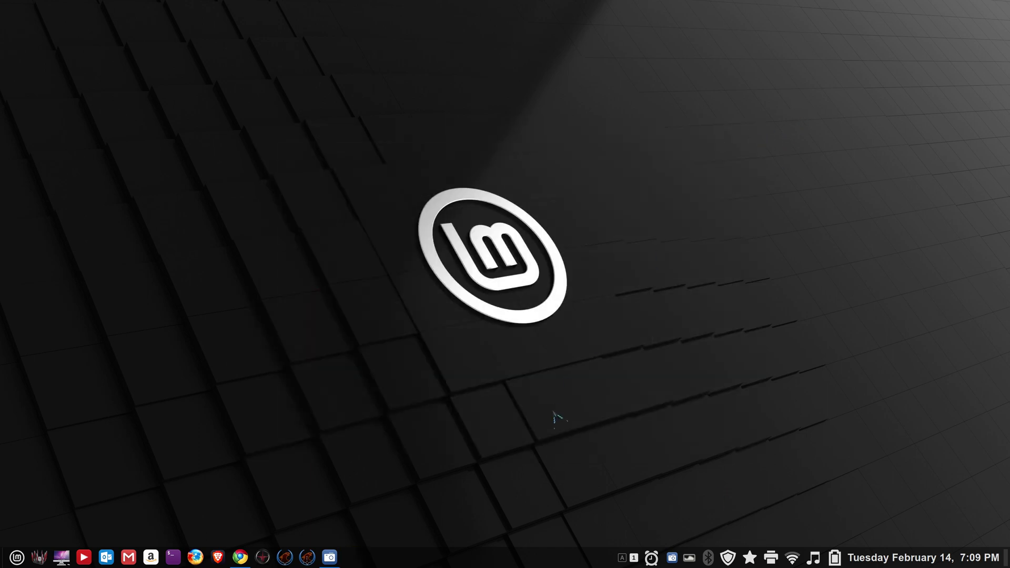
# - Turn the custom icon and label back on for the Menu applet
pyautogui.rightClick(18, 557)
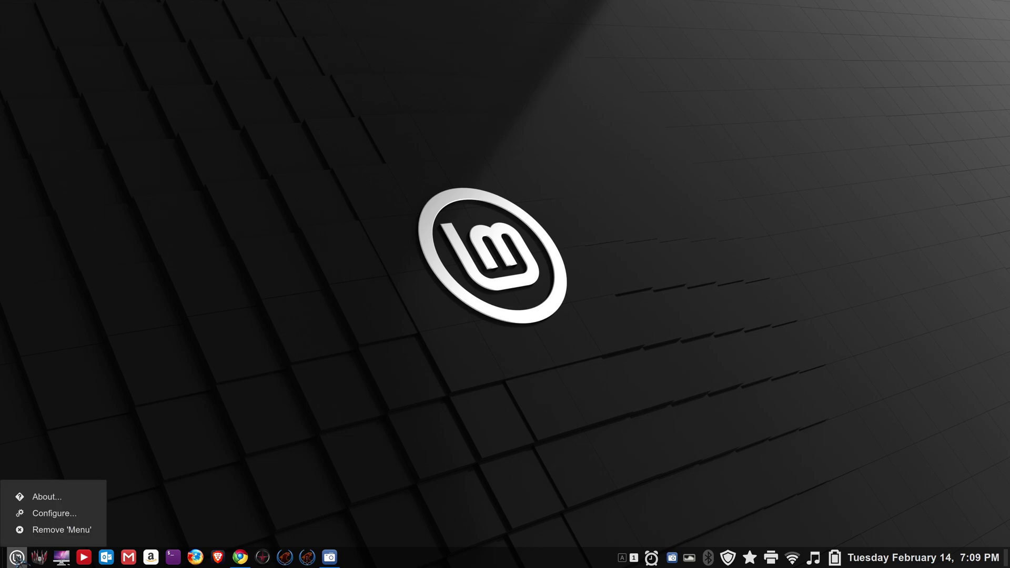
pyautogui.click(52, 513)
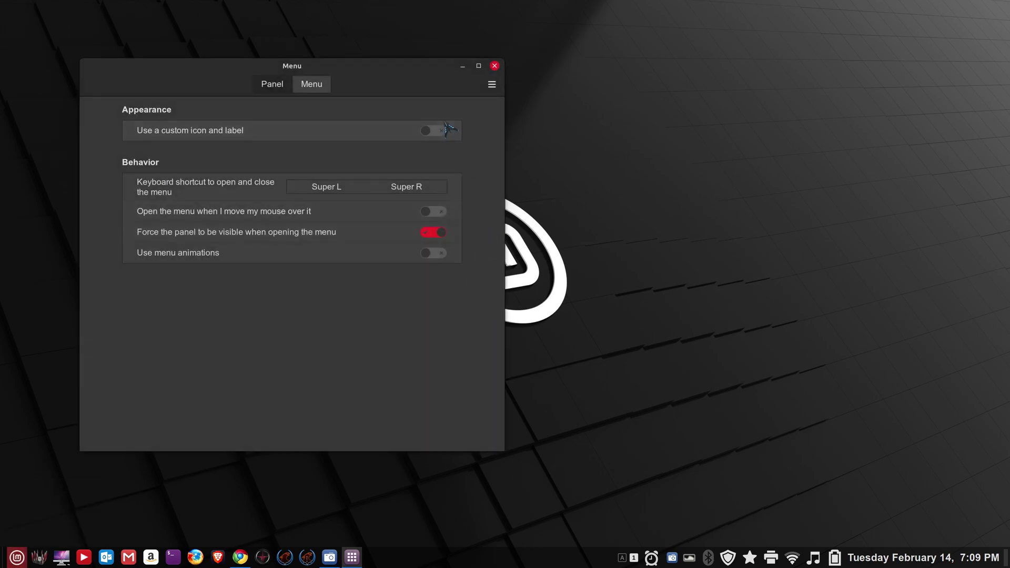
pyautogui.click(440, 130)
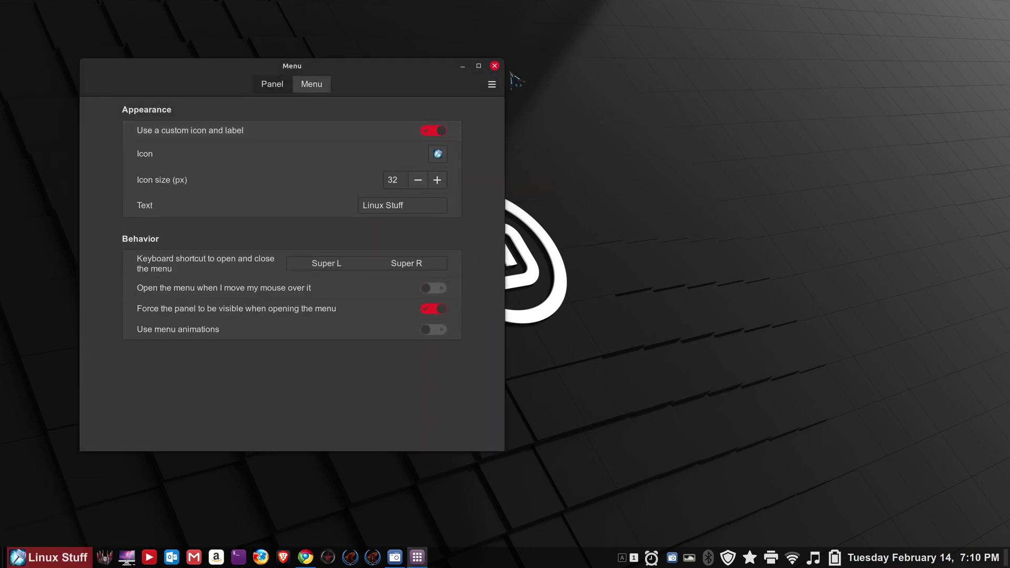
pyautogui.click(495, 66)
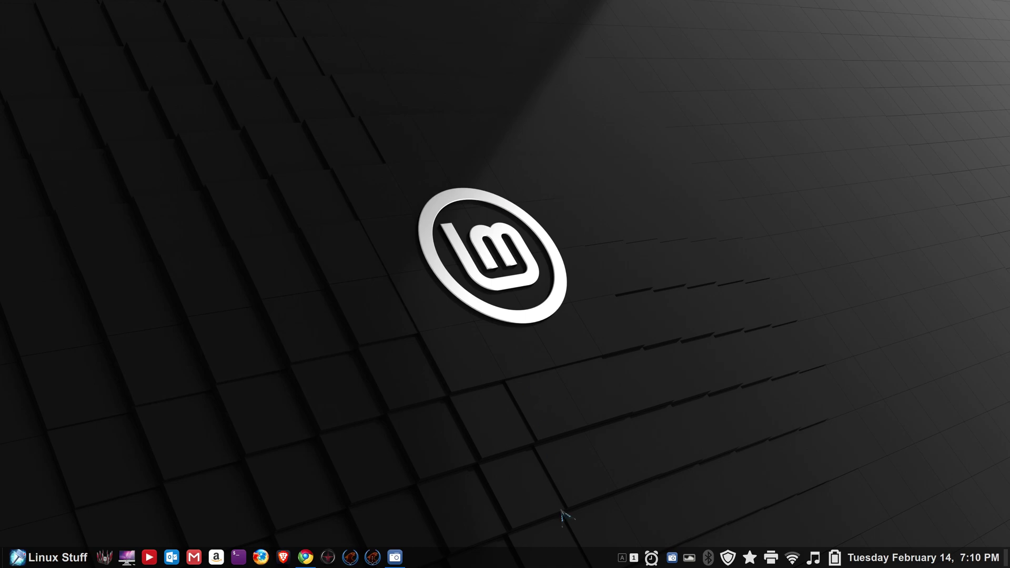
# - Open System Settings and review the pointer size and speed under Mouse and Touchpad
pyautogui.rightClick(558, 563)
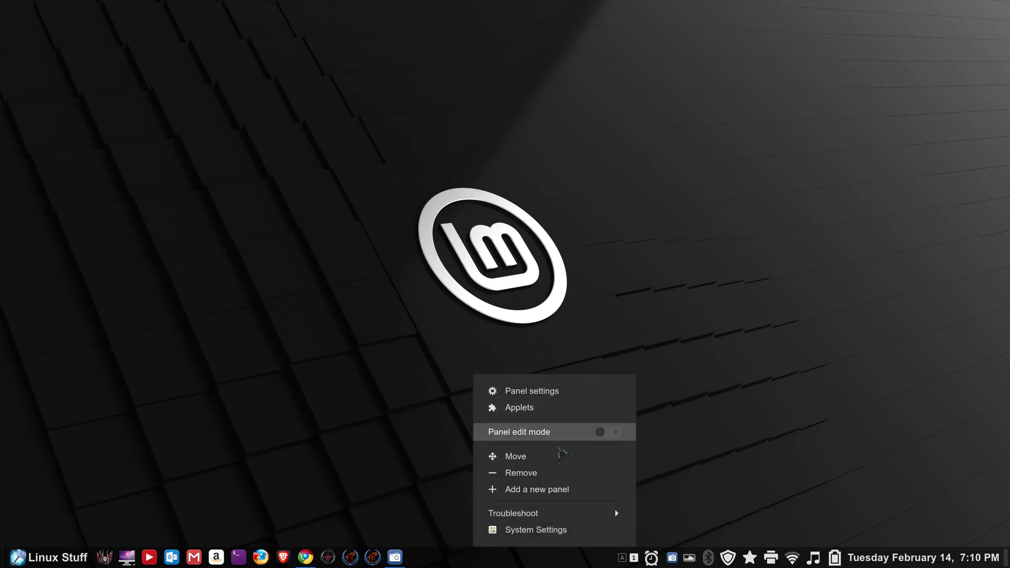
pyautogui.click(562, 530)
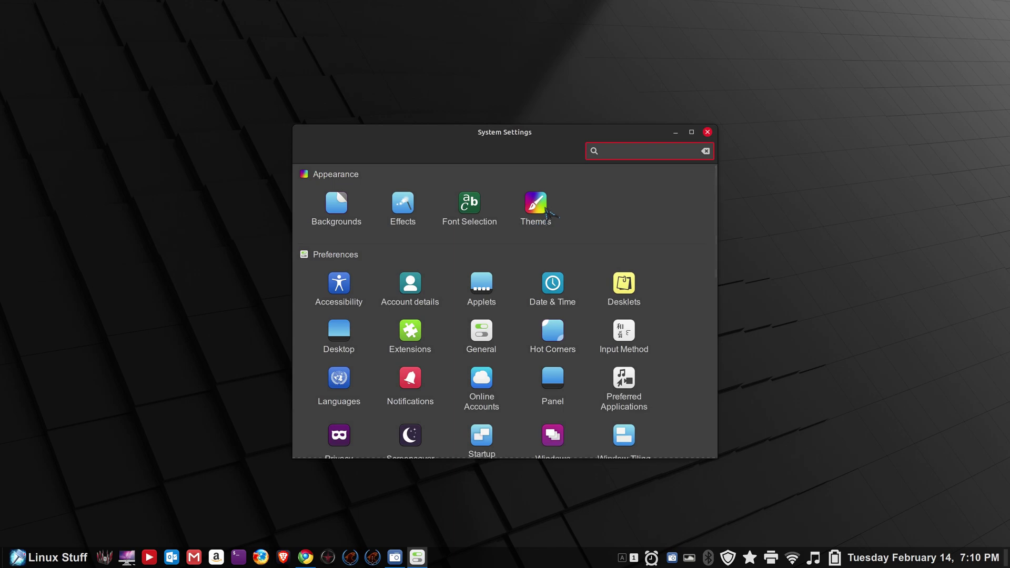
pyautogui.scroll(-5, 550, 215)
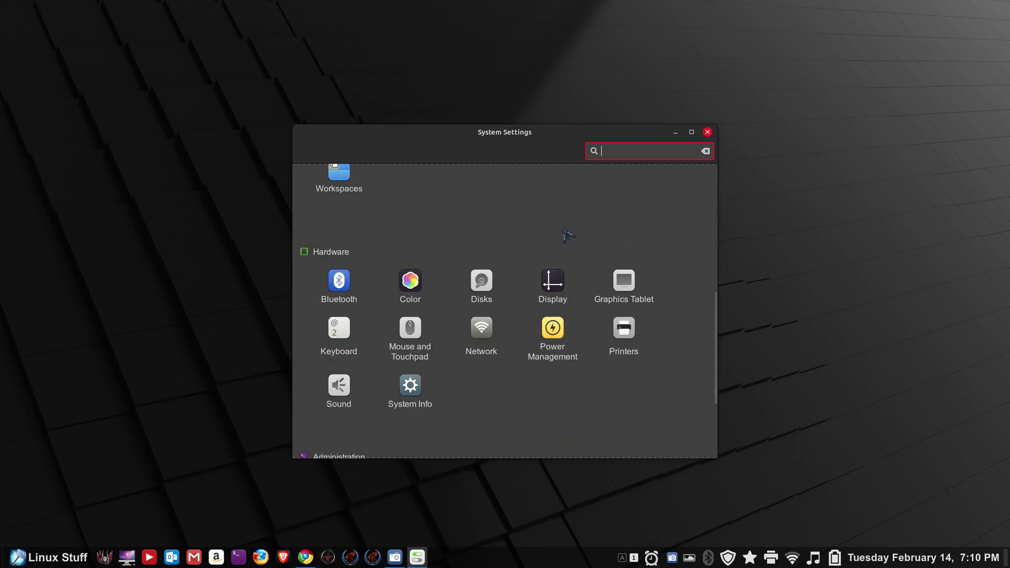
pyautogui.click(412, 337)
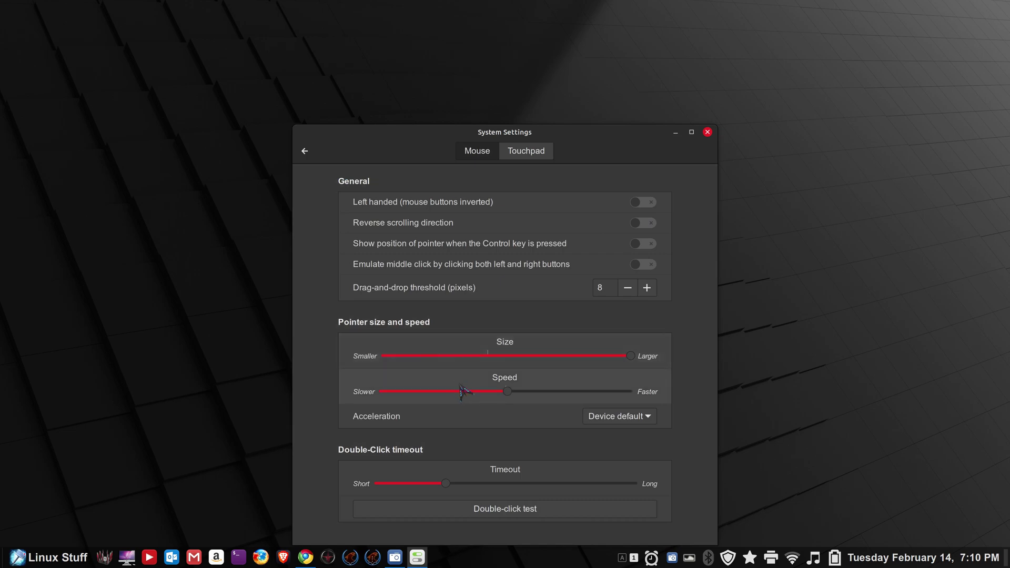
pyautogui.click(304, 151)
# - Try the Radioactive mouse pointer theme, set the pointer to Adwaita instead, and close System Settings
pyautogui.scroll(5, 557, 213)
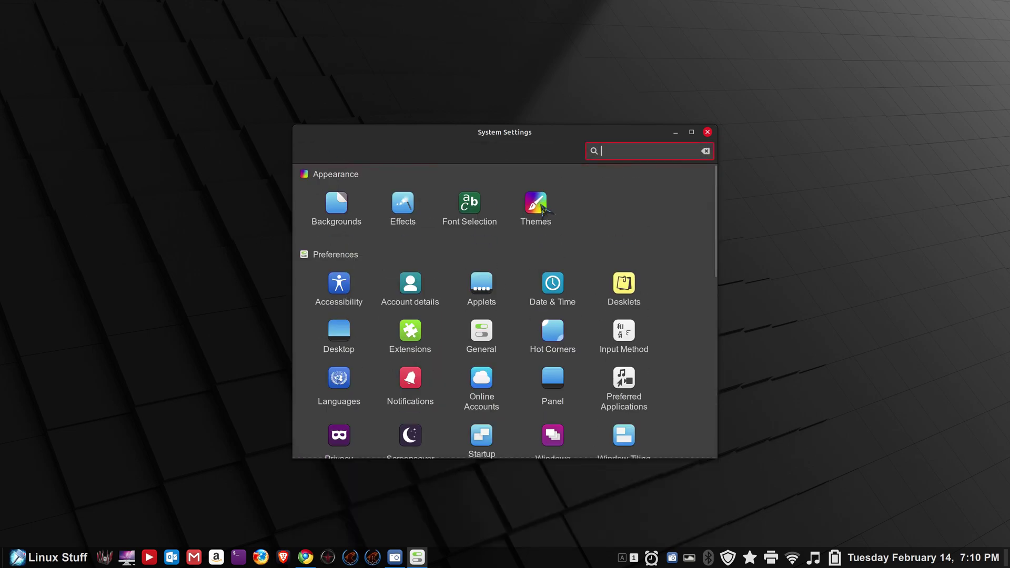
pyautogui.click(547, 216)
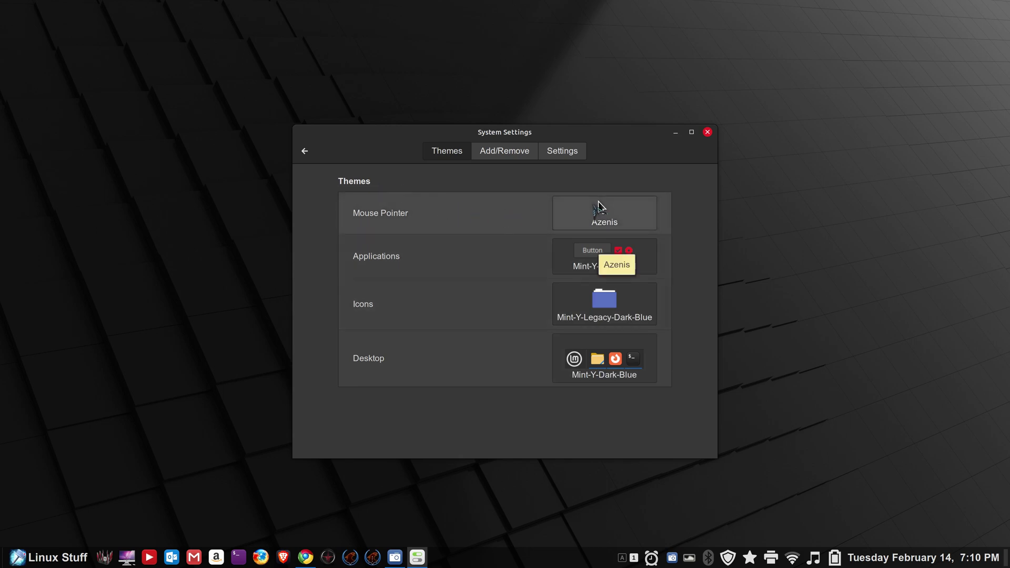
pyautogui.click(597, 202)
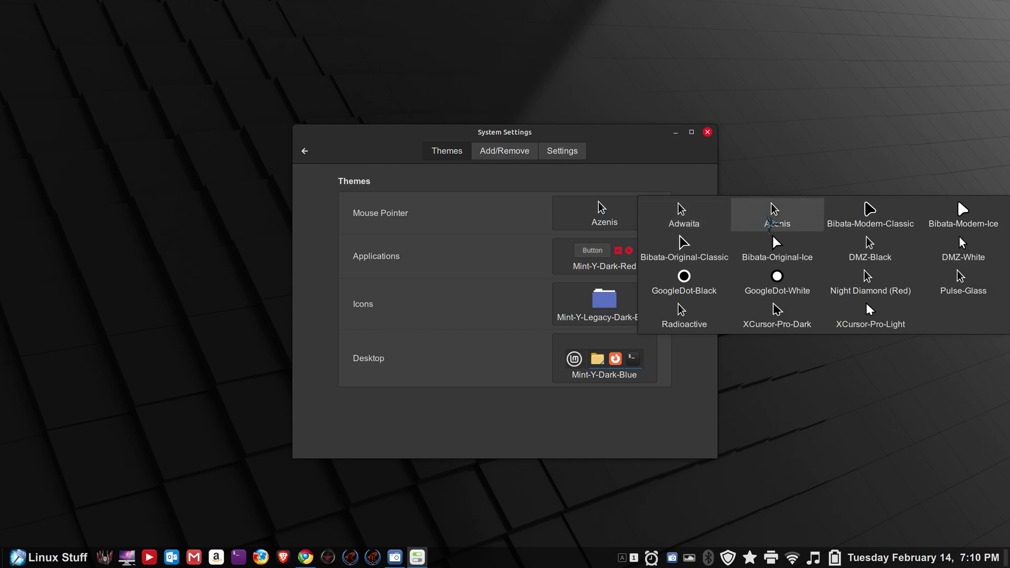
pyautogui.click(770, 219)
pyautogui.click(597, 203)
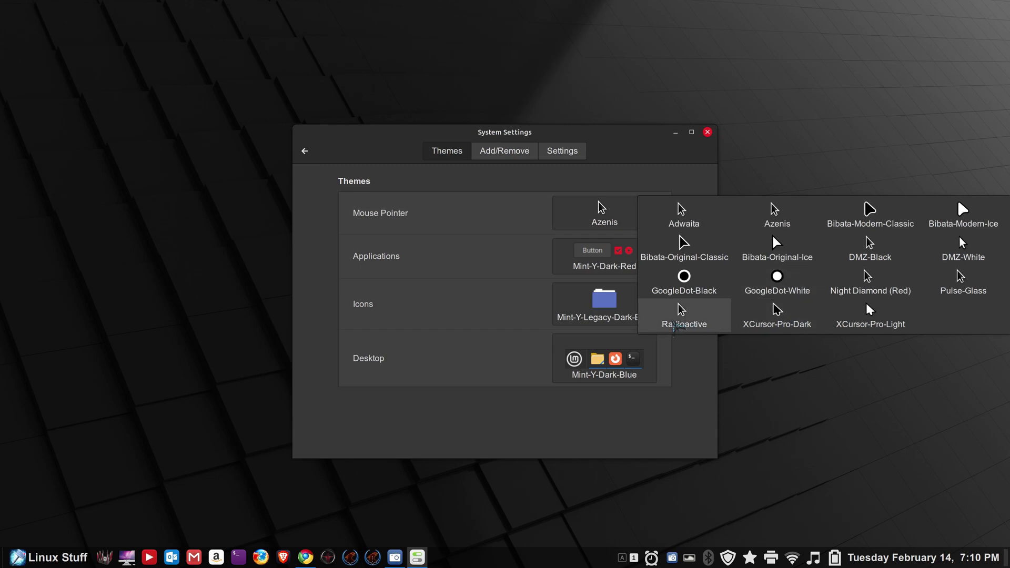
pyautogui.click(674, 323)
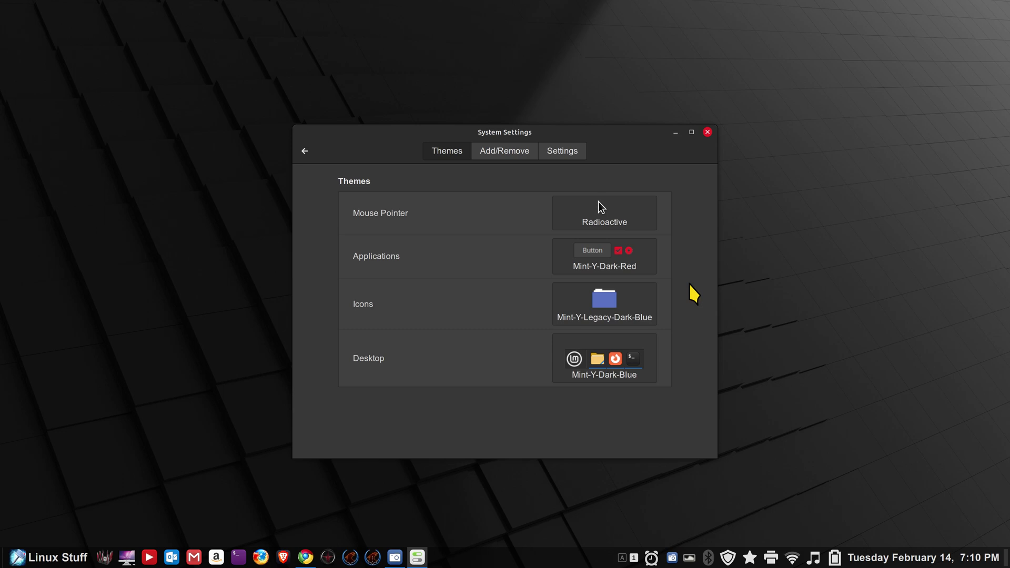
pyautogui.click(628, 215)
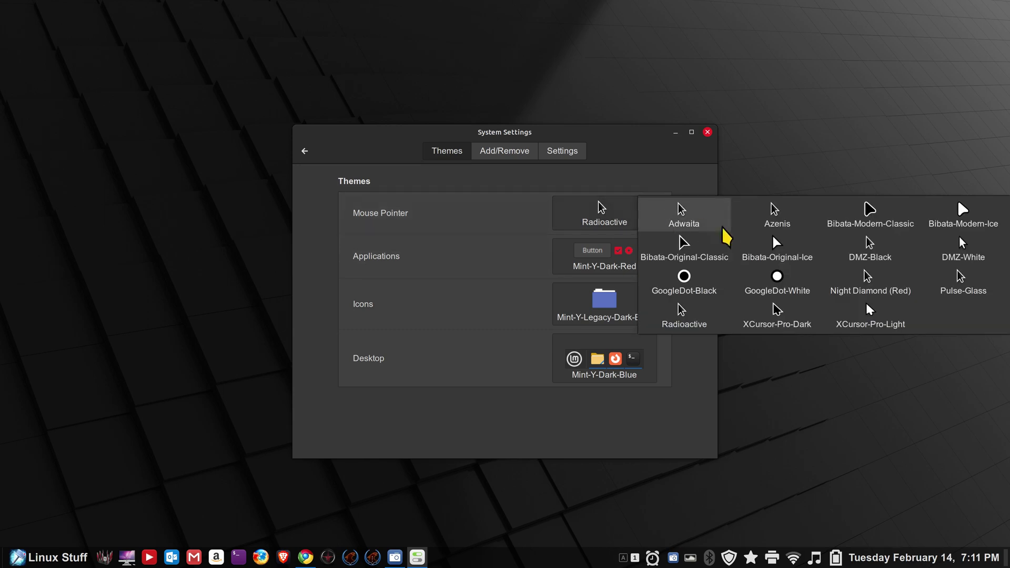
pyautogui.click(682, 225)
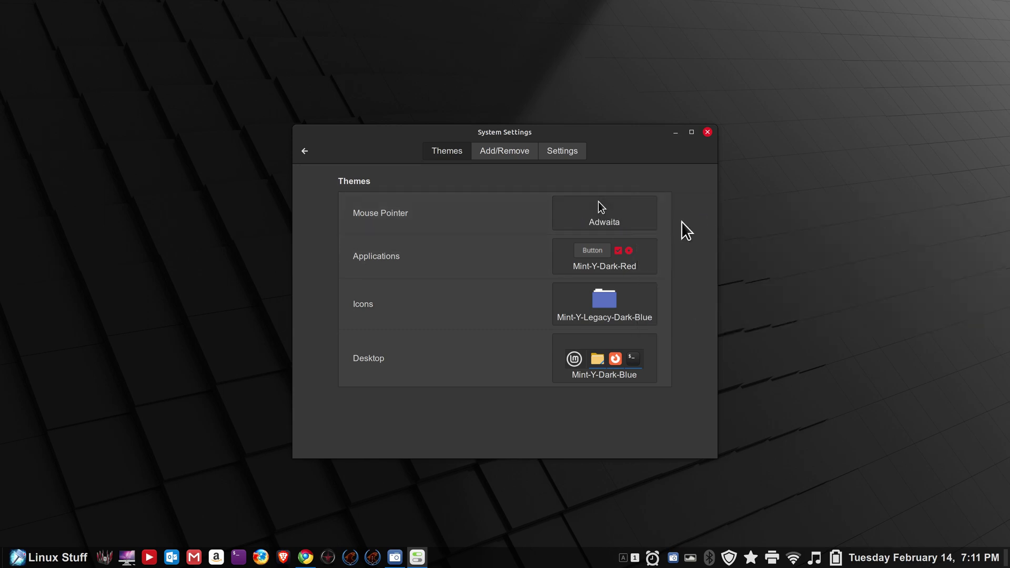
pyautogui.click(649, 216)
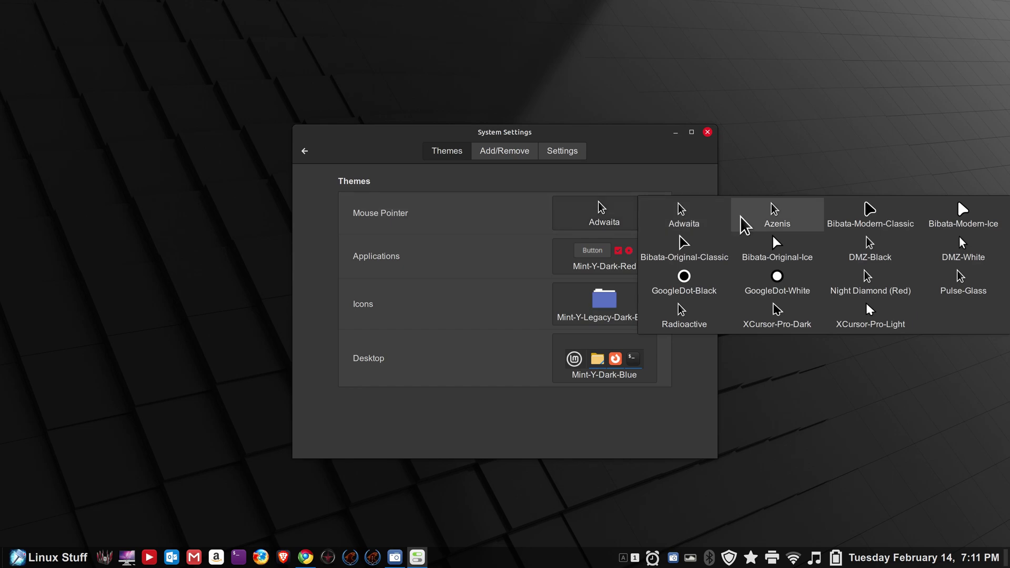
pyautogui.click(709, 134)
pyautogui.click(707, 133)
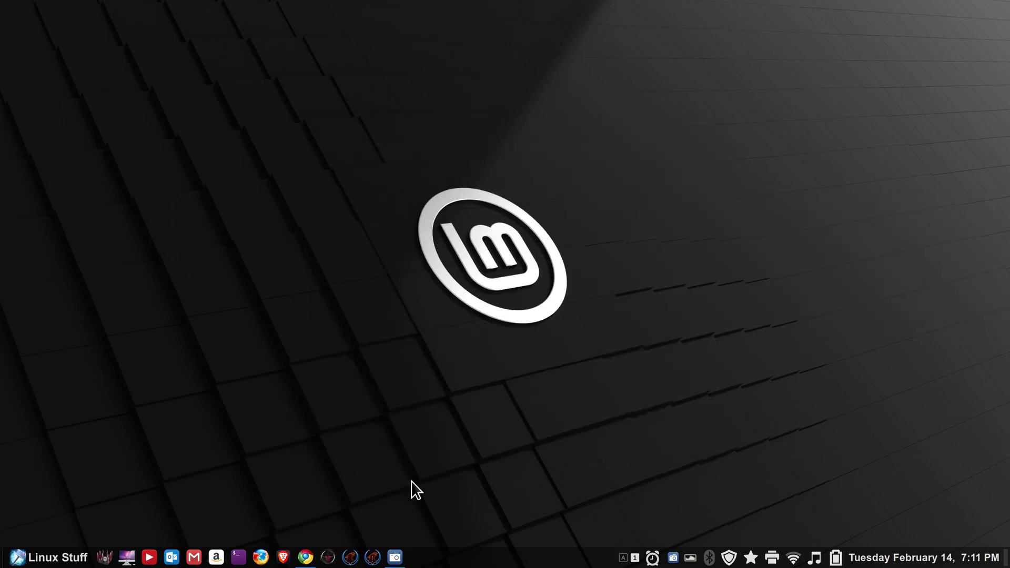
# - Open the home folder in the file manager and display the version information for Nemo
pyautogui.click(129, 561)
pyautogui.moveTo(420, 65); pyautogui.dragTo(367, 33)
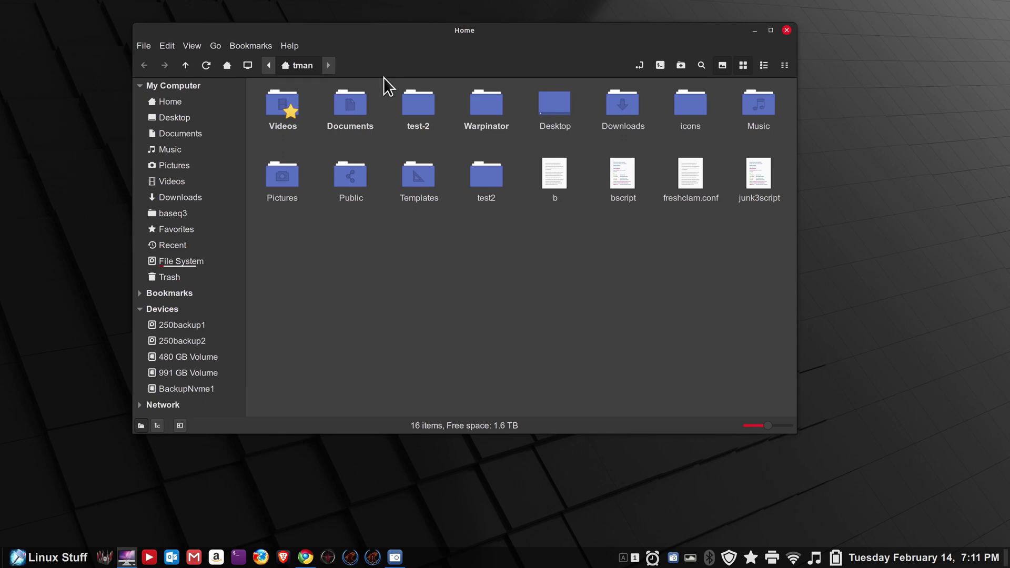
pyautogui.click(290, 49)
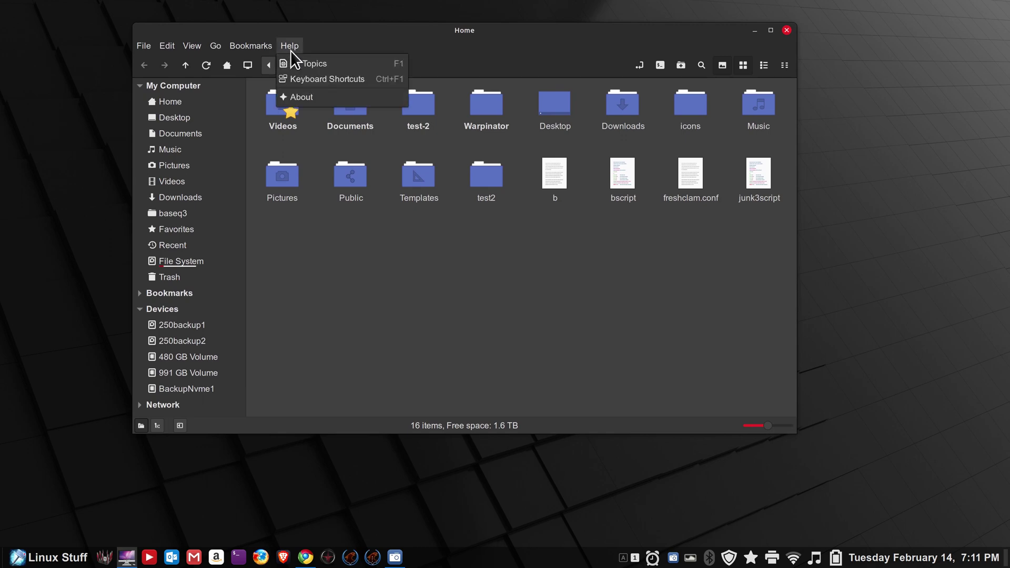
pyautogui.click(328, 101)
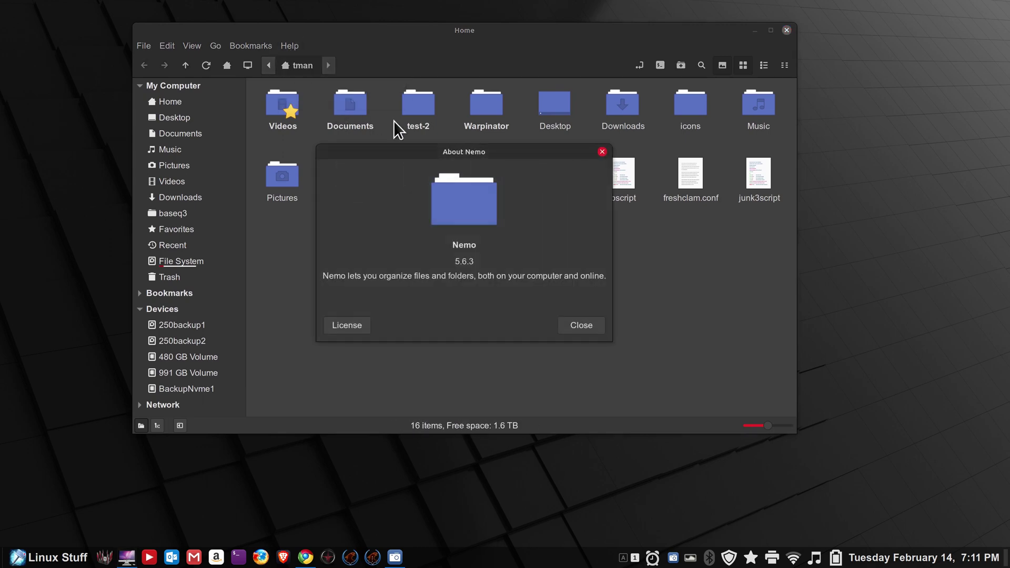
# - Close the Nemo version information, look inside the icons folder, and return to the home folder
pyautogui.click(586, 322)
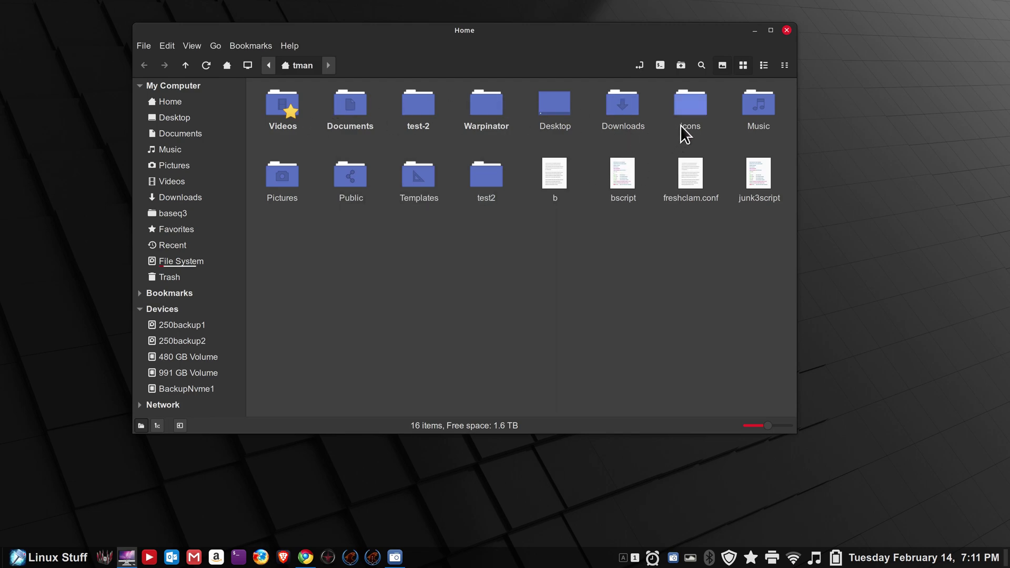
pyautogui.click(689, 108)
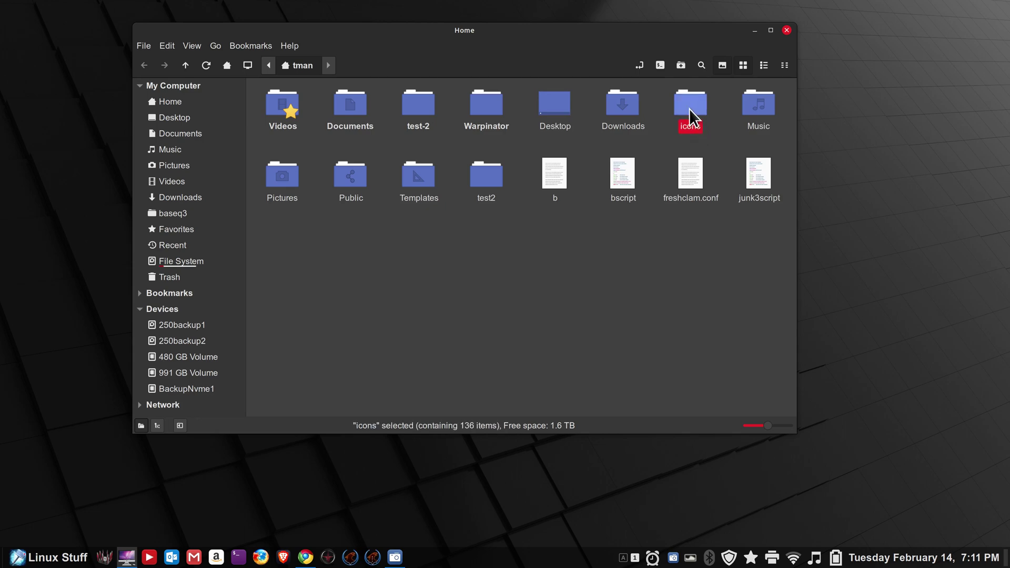
pyautogui.doubleClick(689, 105)
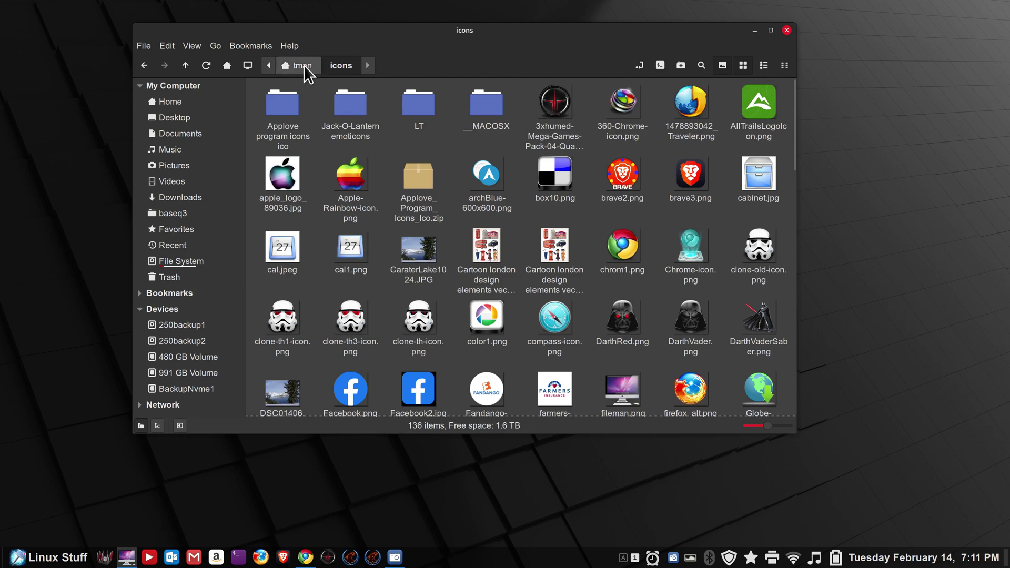
pyautogui.click(186, 67)
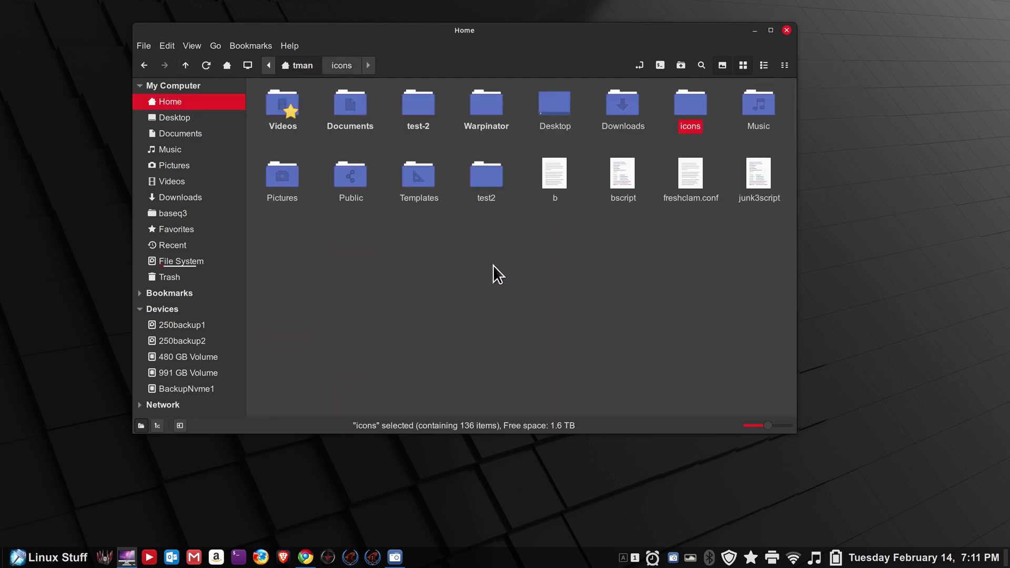
# - Show hidden files in the home folder and open the hidden .icons folder
pyautogui.rightClick(460, 238)
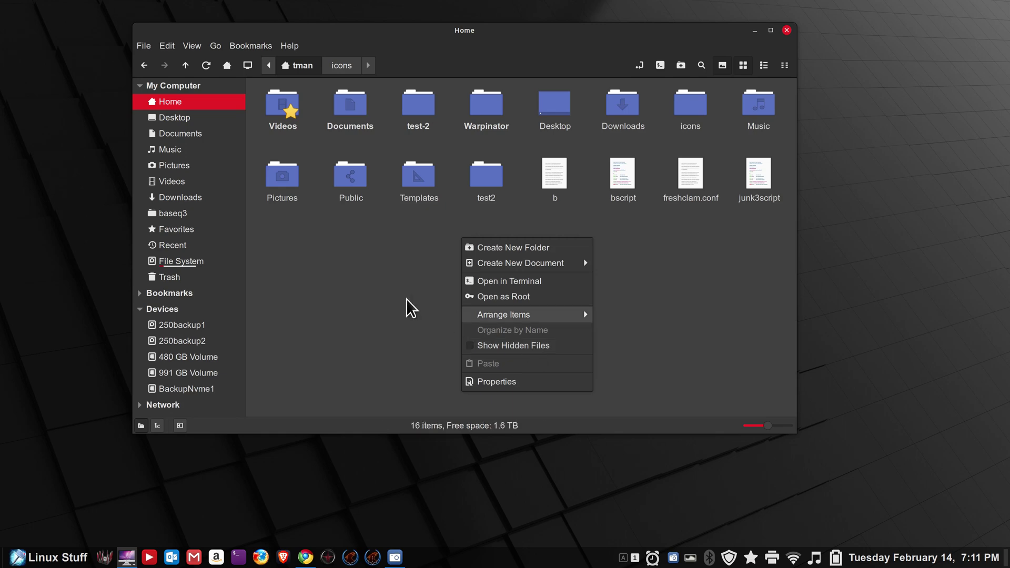
pyautogui.click(255, 85)
pyautogui.click(192, 46)
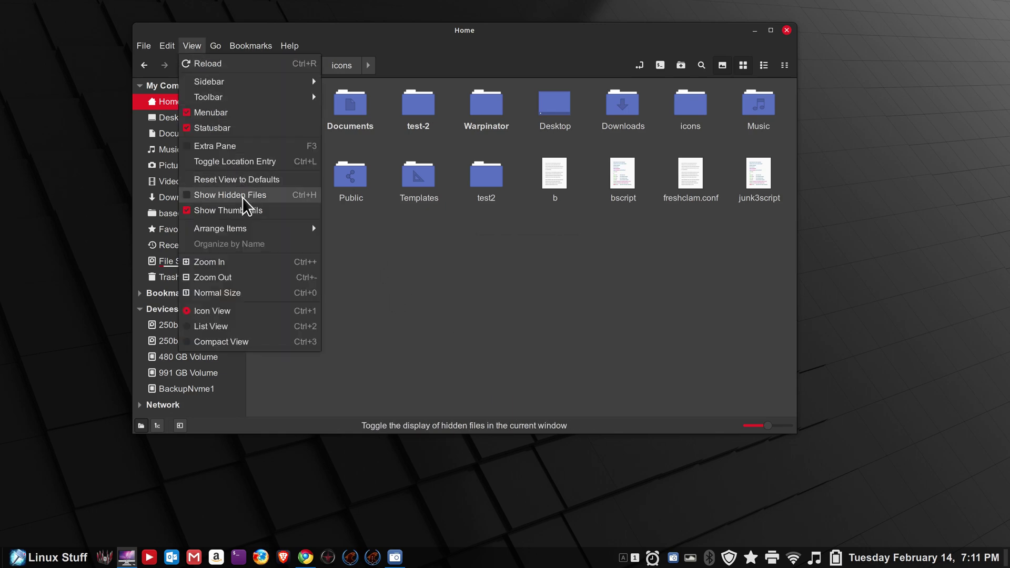
pyautogui.click(308, 196)
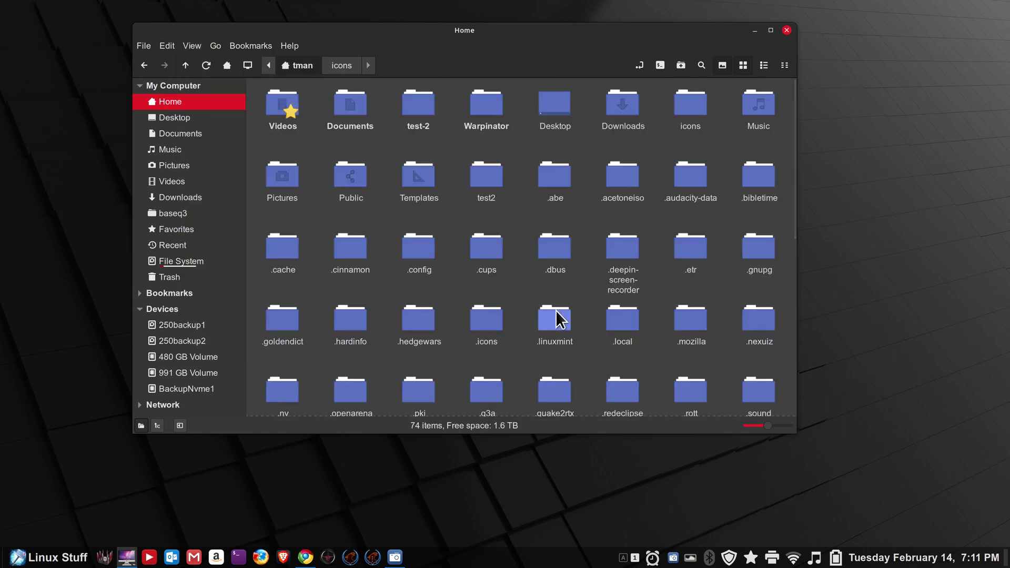
pyautogui.click(557, 254)
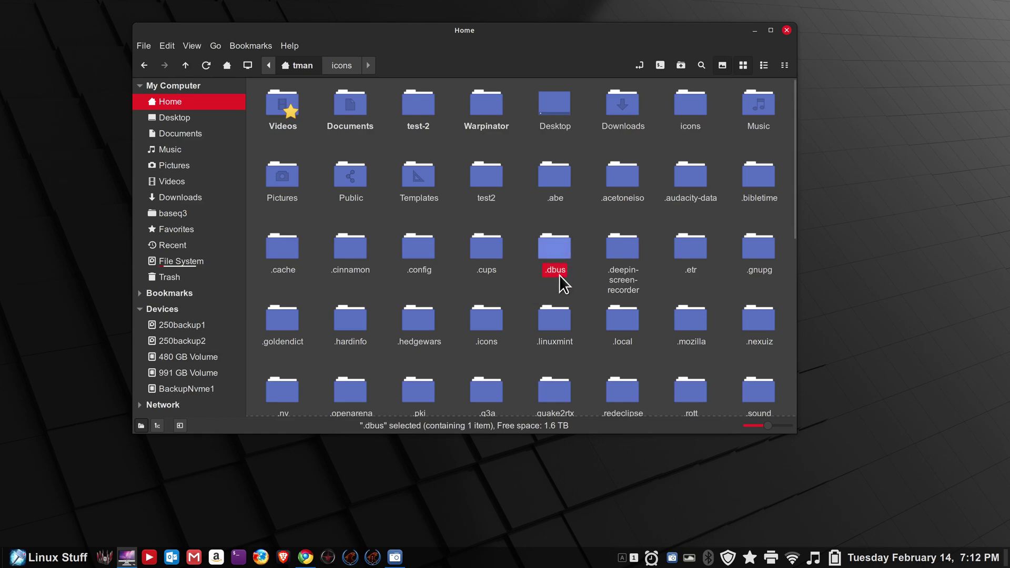
pyautogui.click(485, 309)
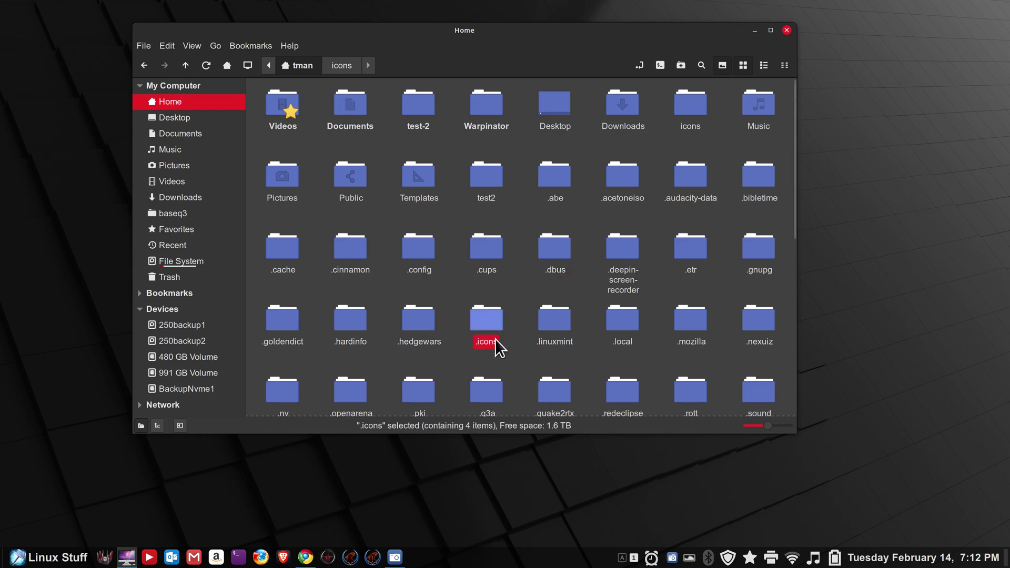
pyautogui.doubleClick(486, 321)
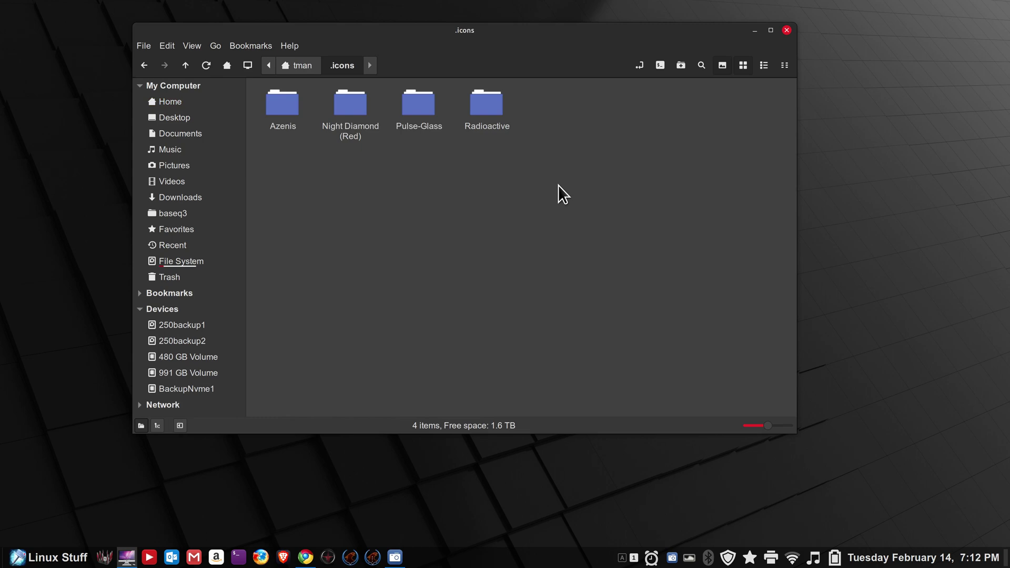
# - Compare the mouse pointer themes offered in System Settings with the theme folders in .icons, and close System Settings
pyautogui.rightClick(518, 562)
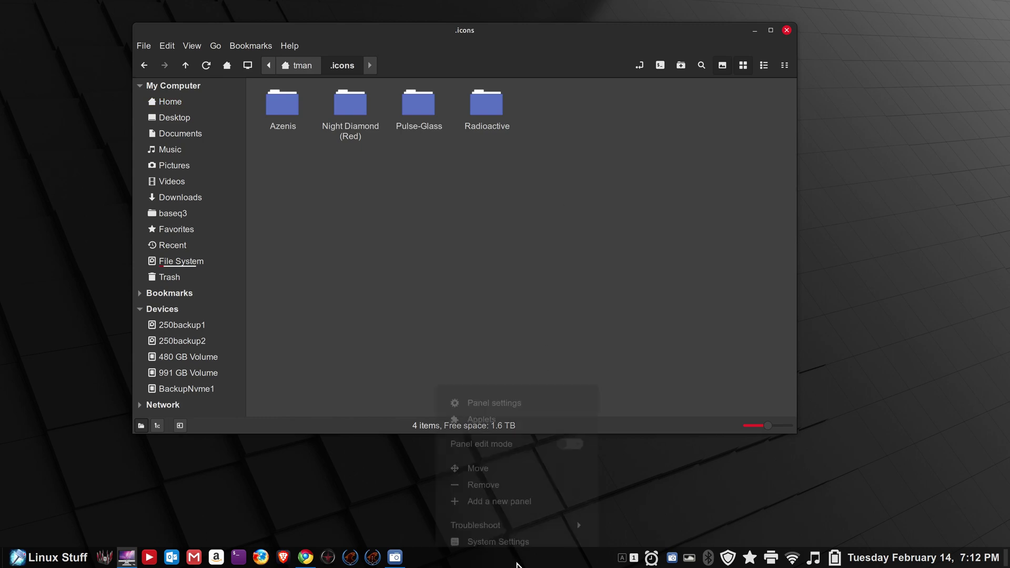
pyautogui.click(552, 535)
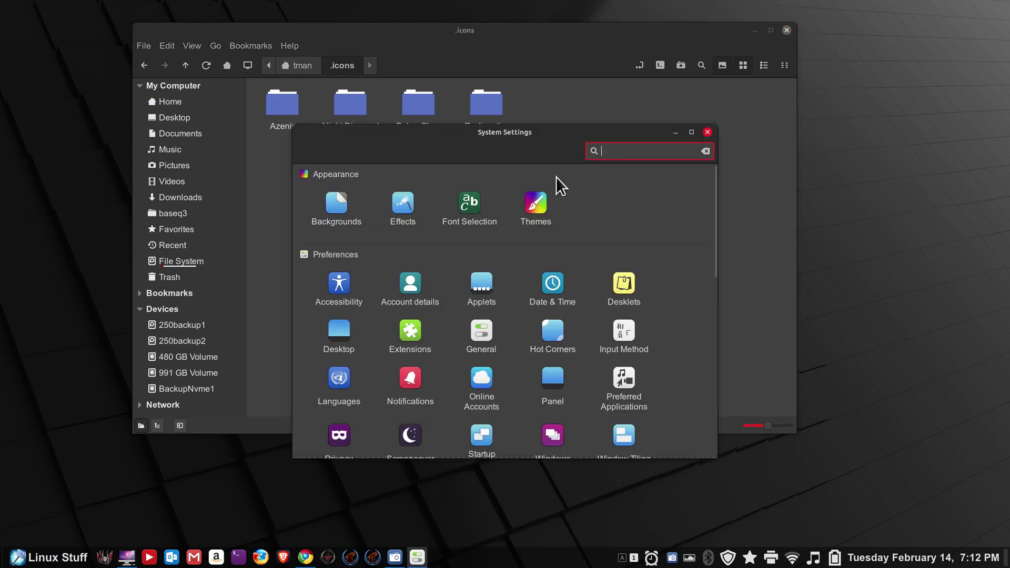
pyautogui.click(535, 205)
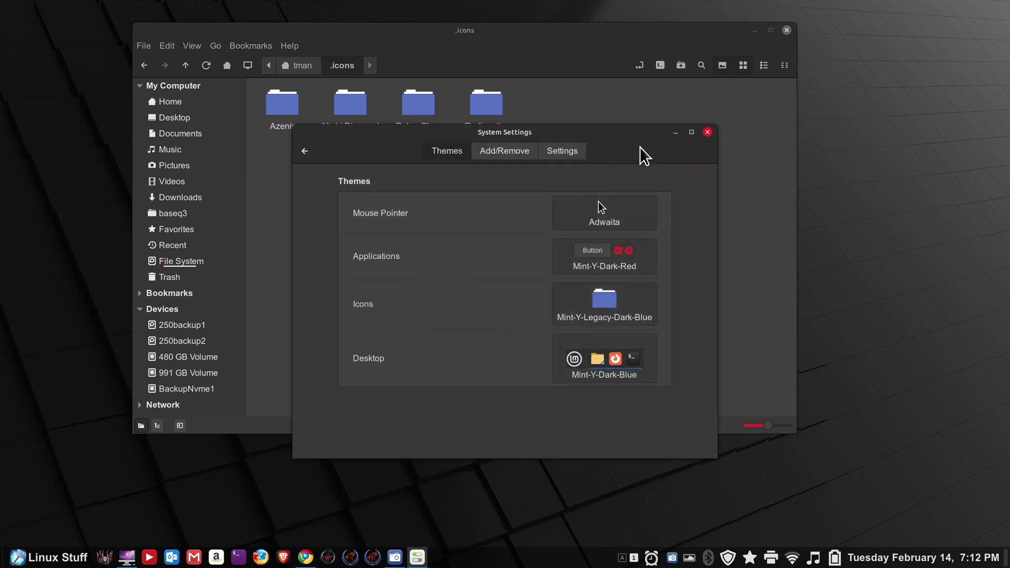
pyautogui.moveTo(589, 133); pyautogui.dragTo(775, 180)
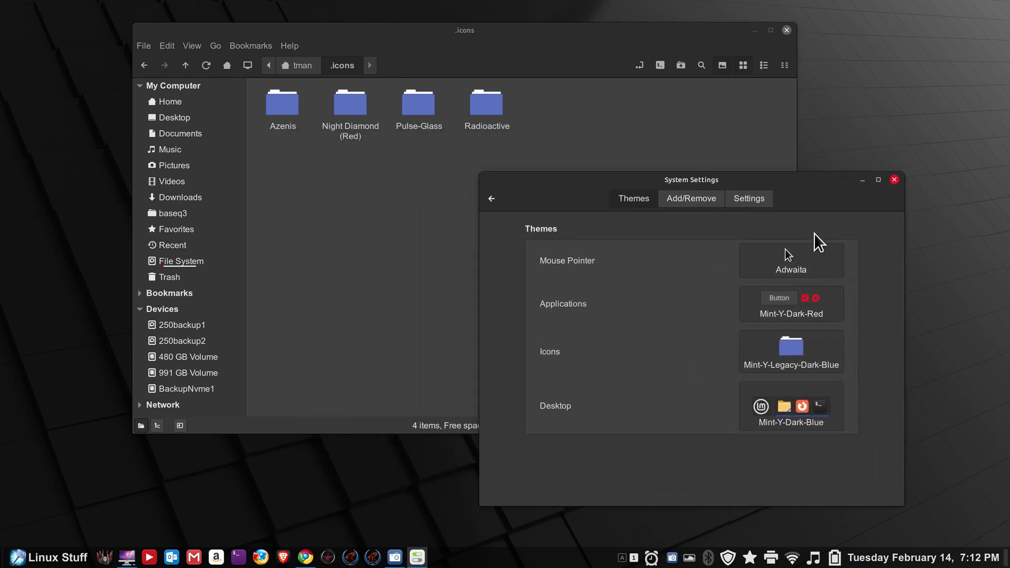
pyautogui.click(816, 260)
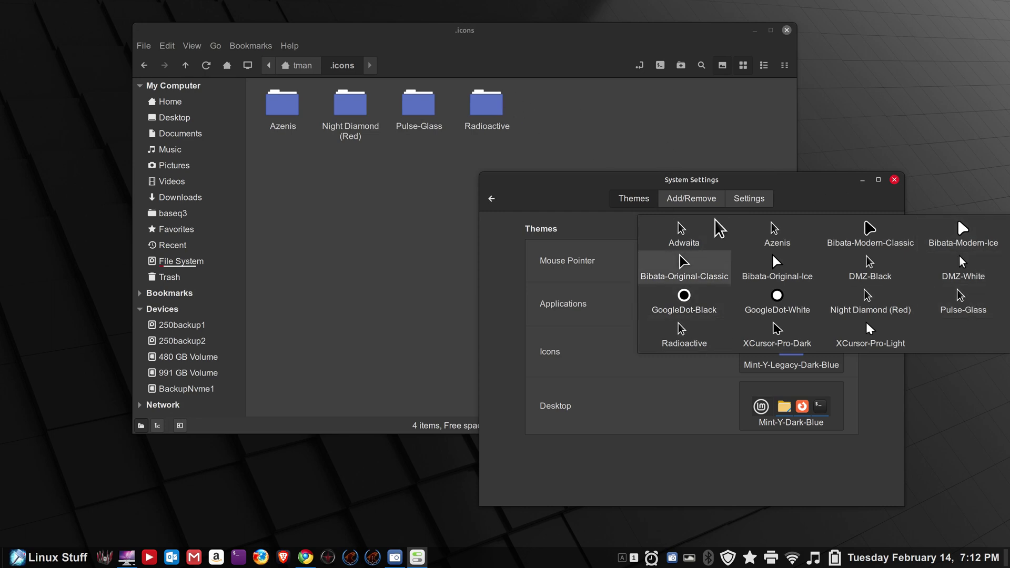
pyautogui.click(667, 131)
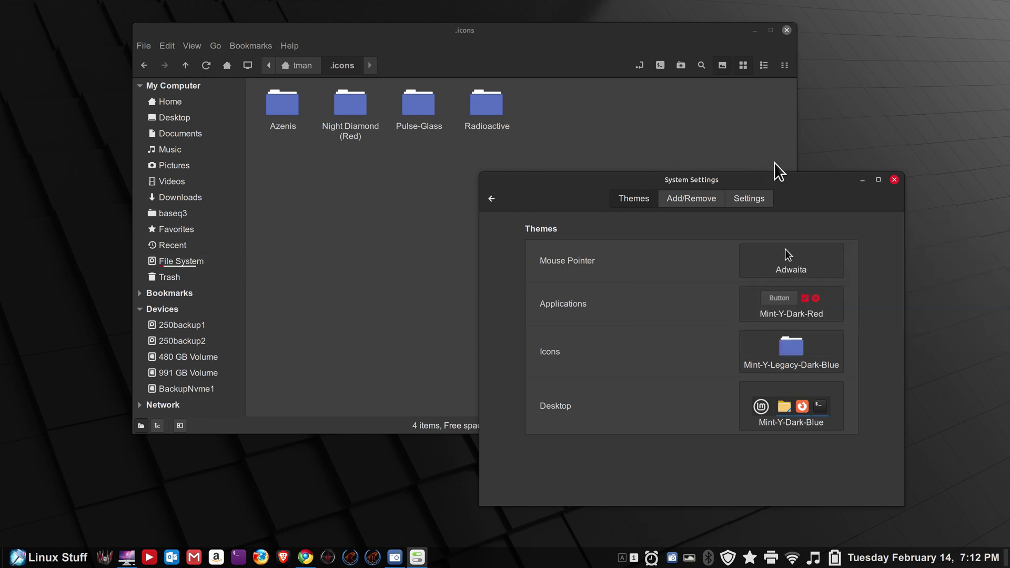
pyautogui.click(894, 180)
# - Open the Trash and permanently empty it
pyautogui.click(169, 278)
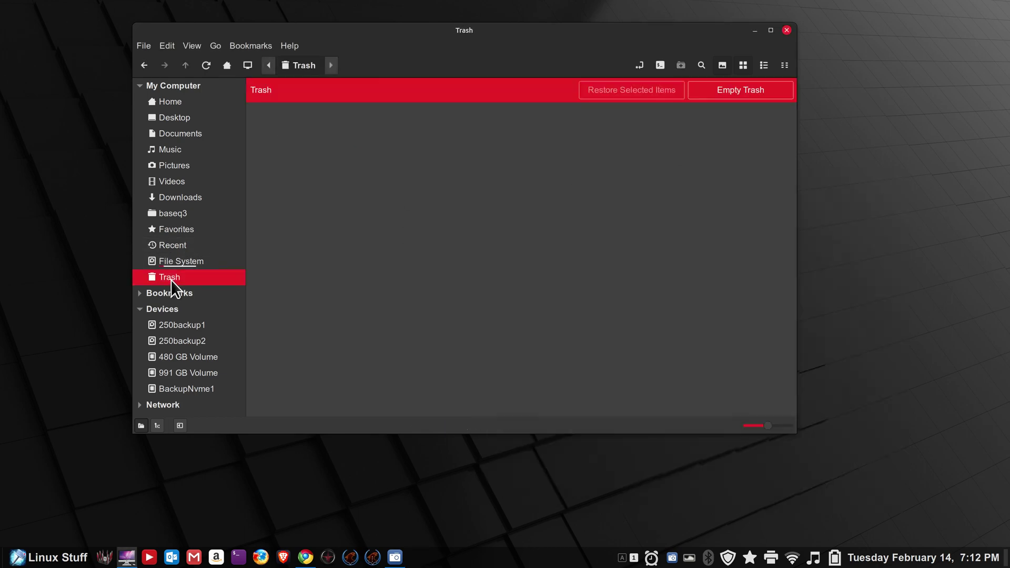
pyautogui.click(716, 98)
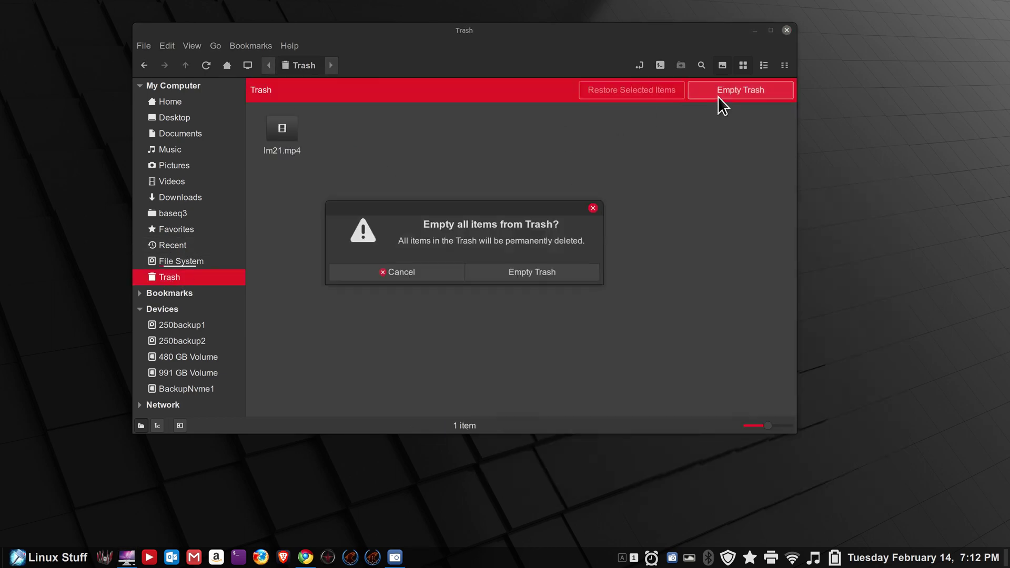
pyautogui.click(604, 277)
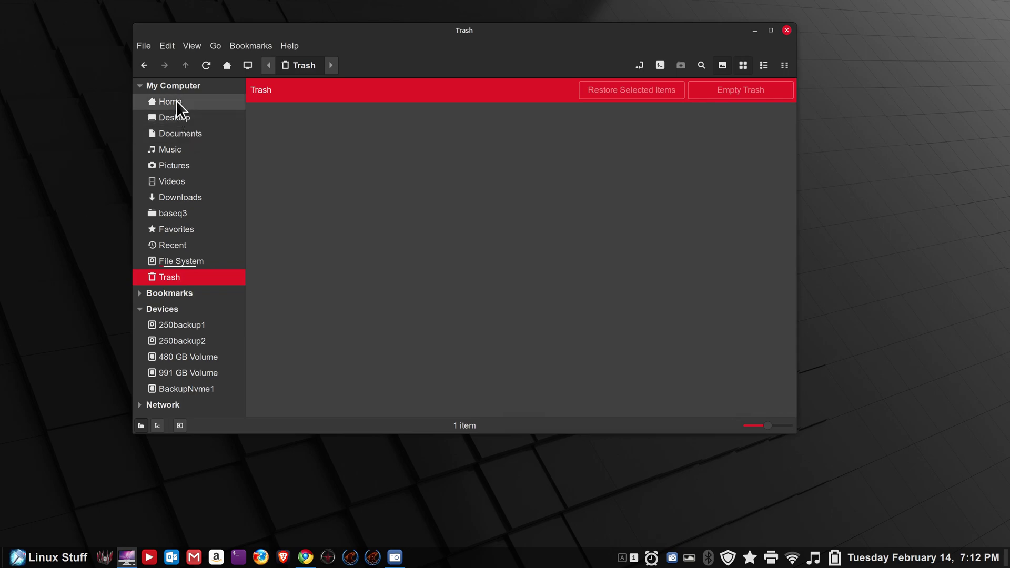
# - Go back to the home folder, move the hidden .icons folder to the trash, and check it in the Trash
pyautogui.click(145, 65)
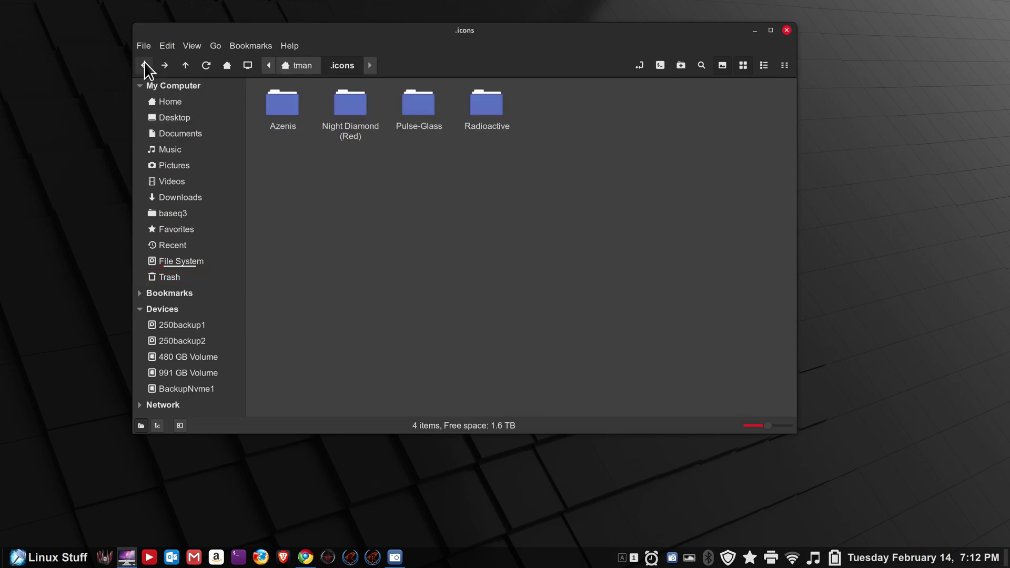
pyautogui.click(141, 64)
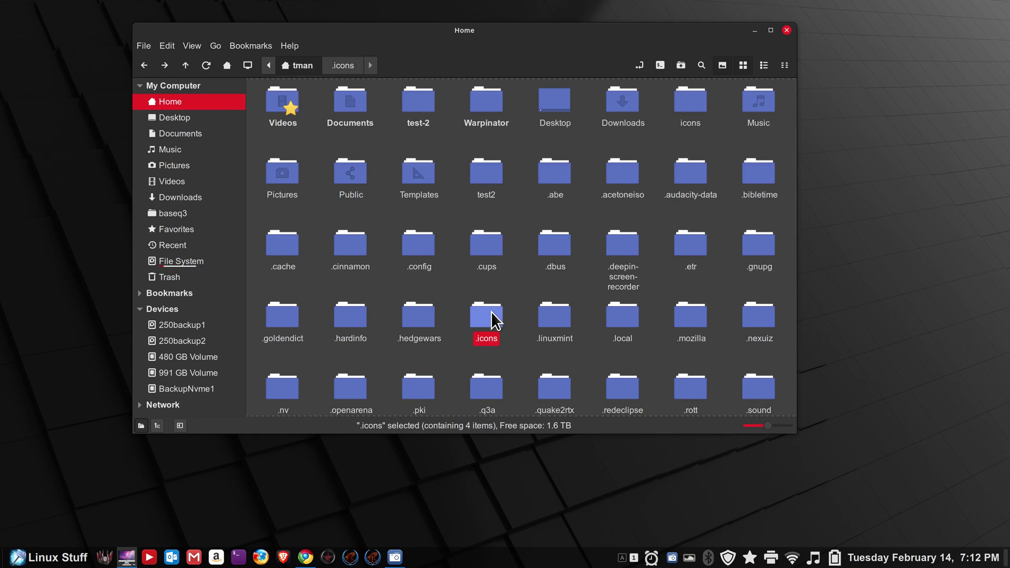
pyautogui.press('Delete')
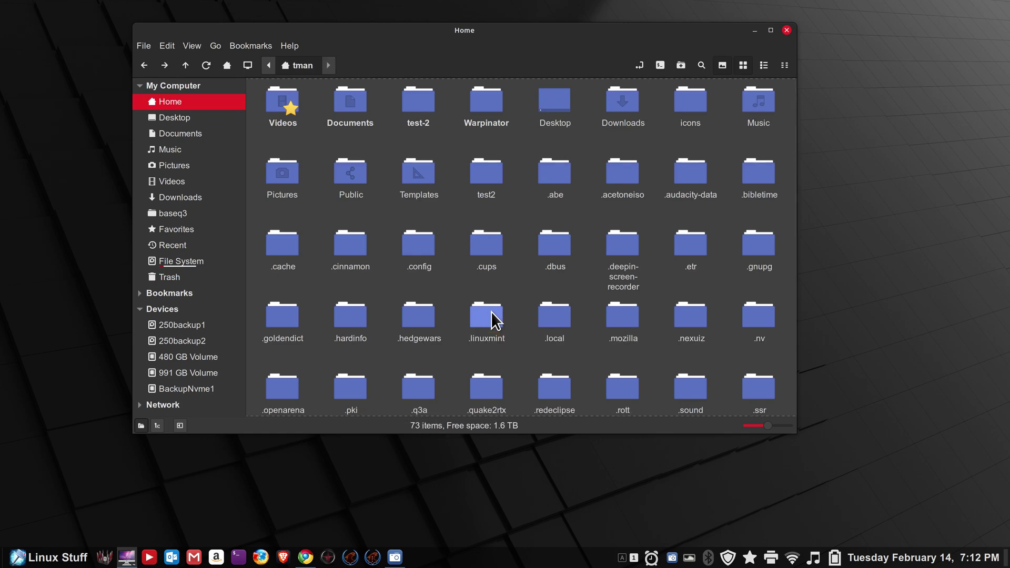
pyautogui.click(201, 282)
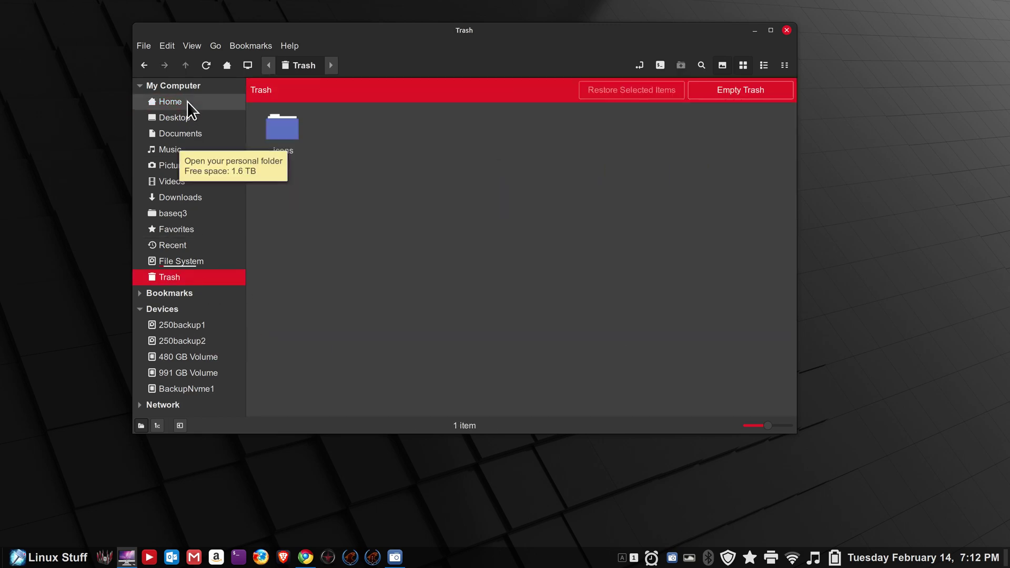
# - Check which mouse pointer themes System Settings offers with the .icons folder in the trash, and close System Settings
pyautogui.rightClick(519, 565)
pyautogui.click(522, 530)
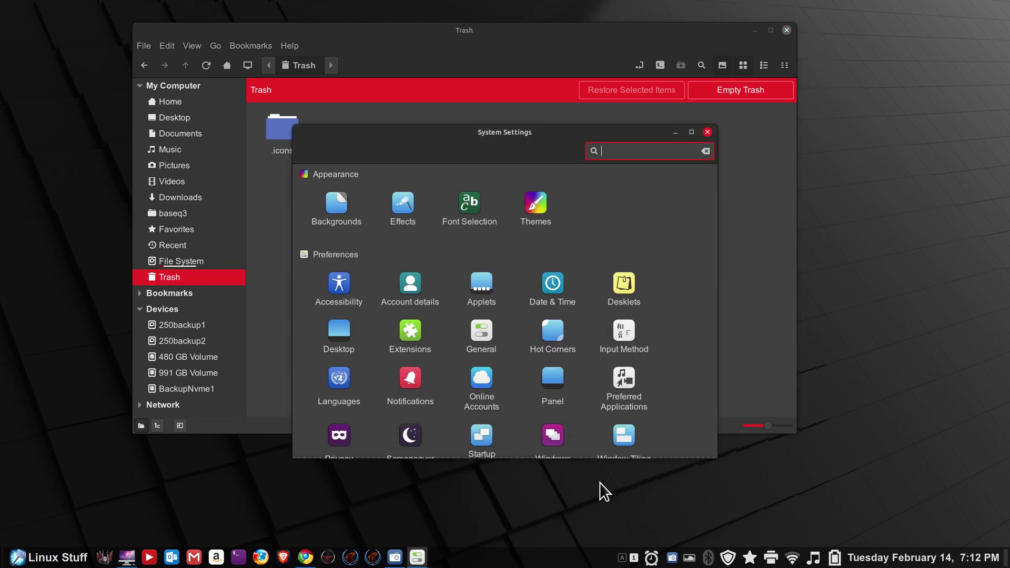
pyautogui.click(536, 207)
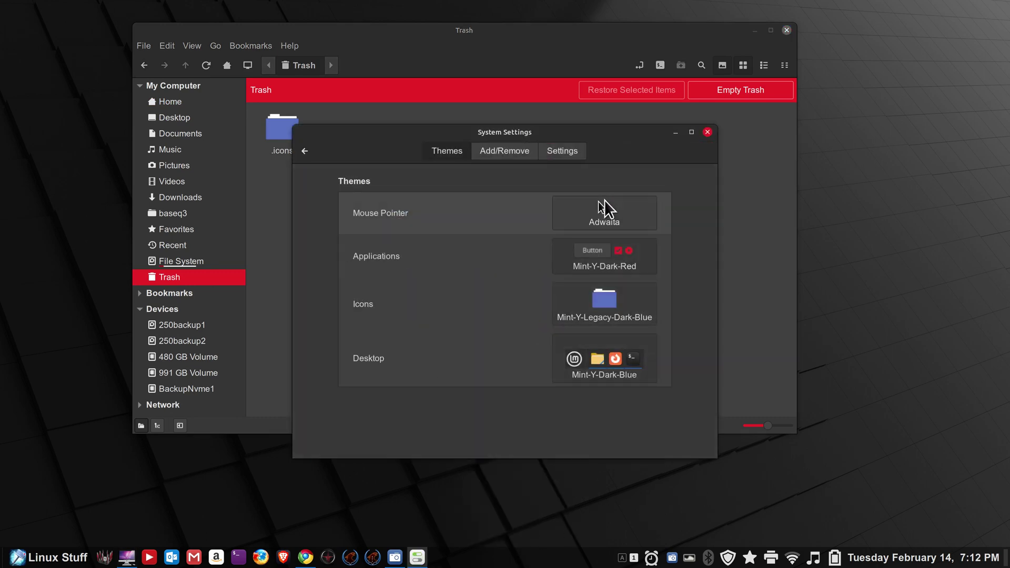
pyautogui.click(635, 210)
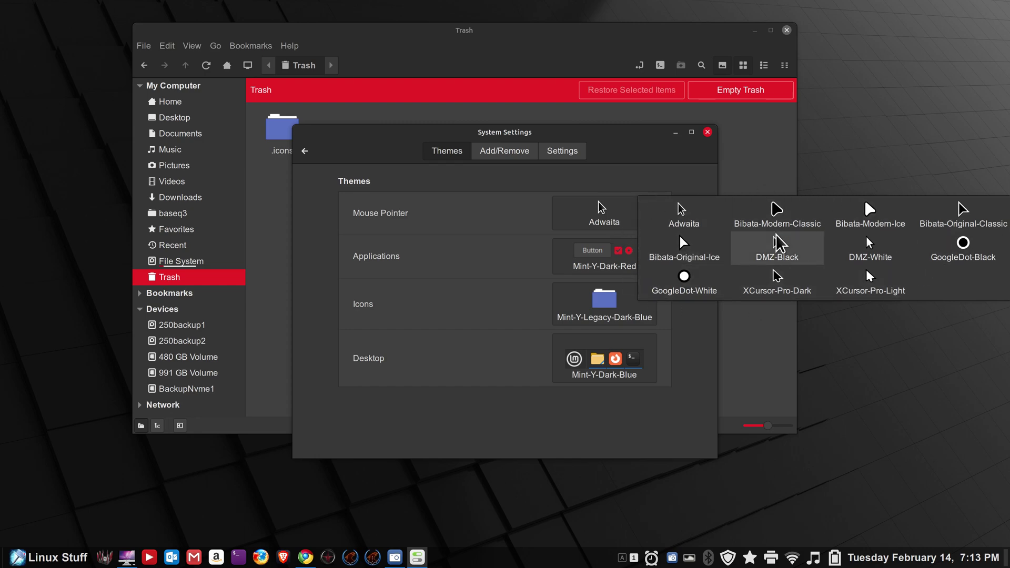
pyautogui.click(756, 127)
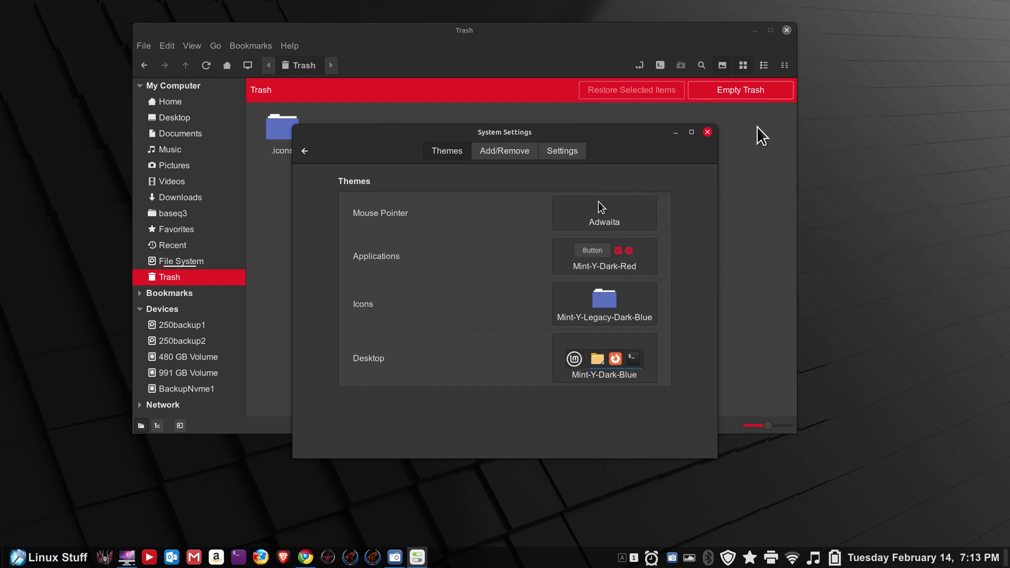
pyautogui.click(707, 132)
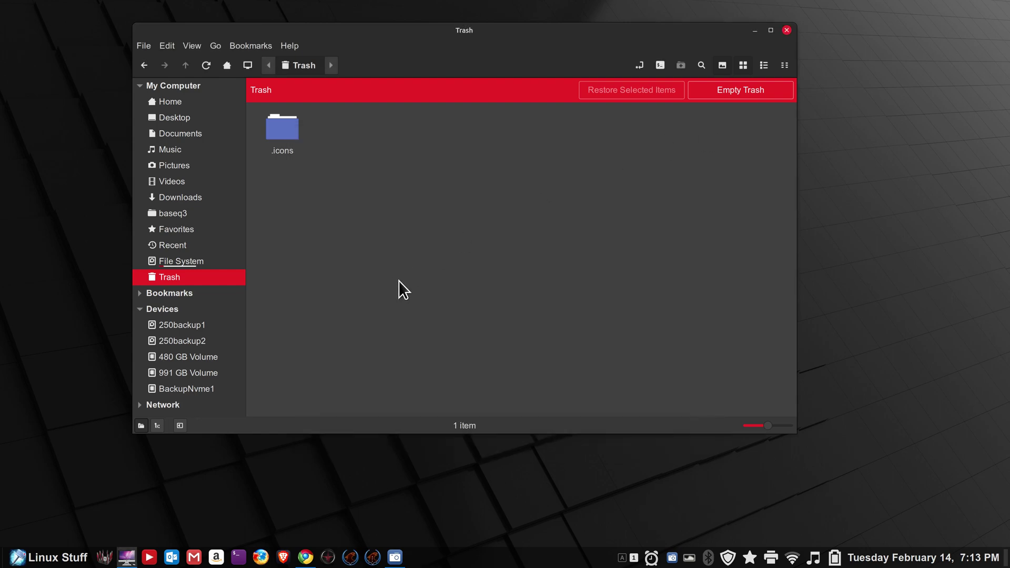
# - Browse the file system to /usr/share/icons with its path shown as an editable location, and select the Adwaita folder
pyautogui.click(172, 263)
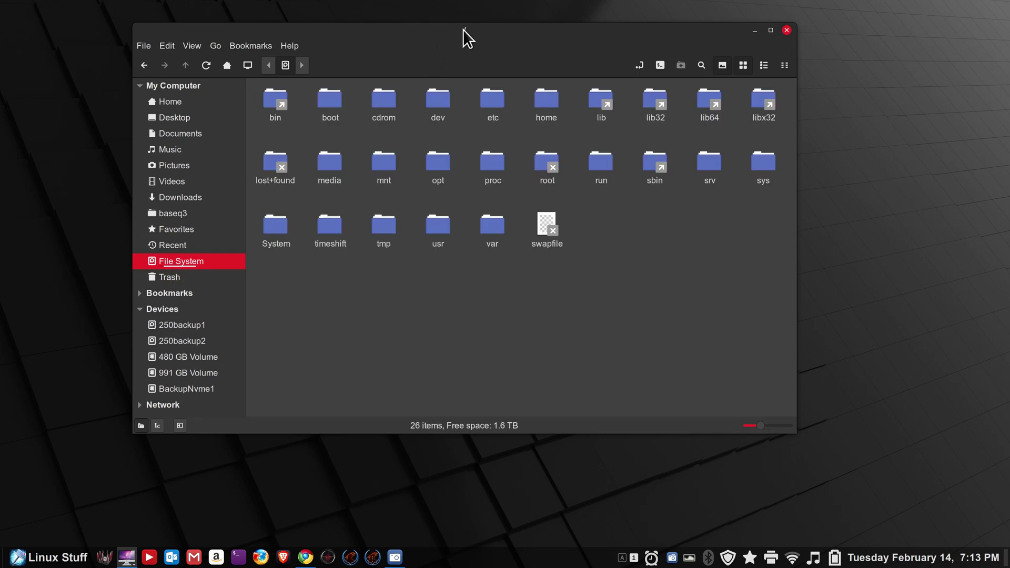
pyautogui.doubleClick(438, 228)
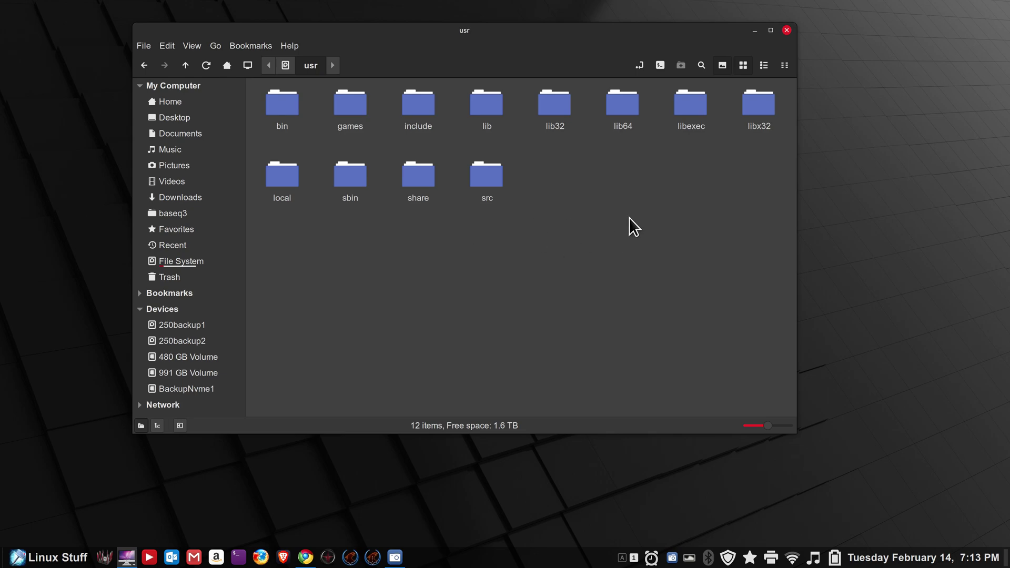
pyautogui.doubleClick(422, 184)
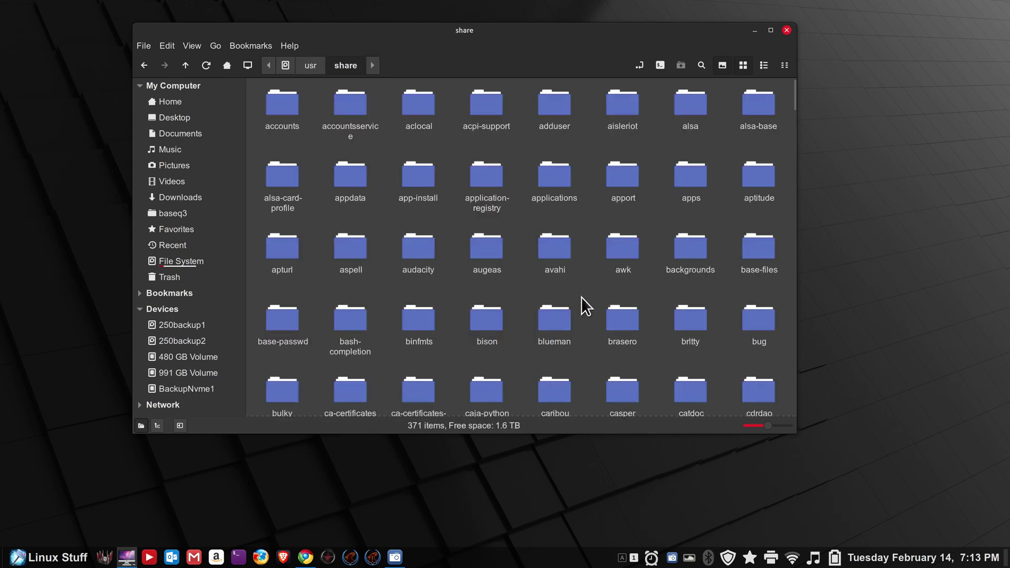
pyautogui.write('i')
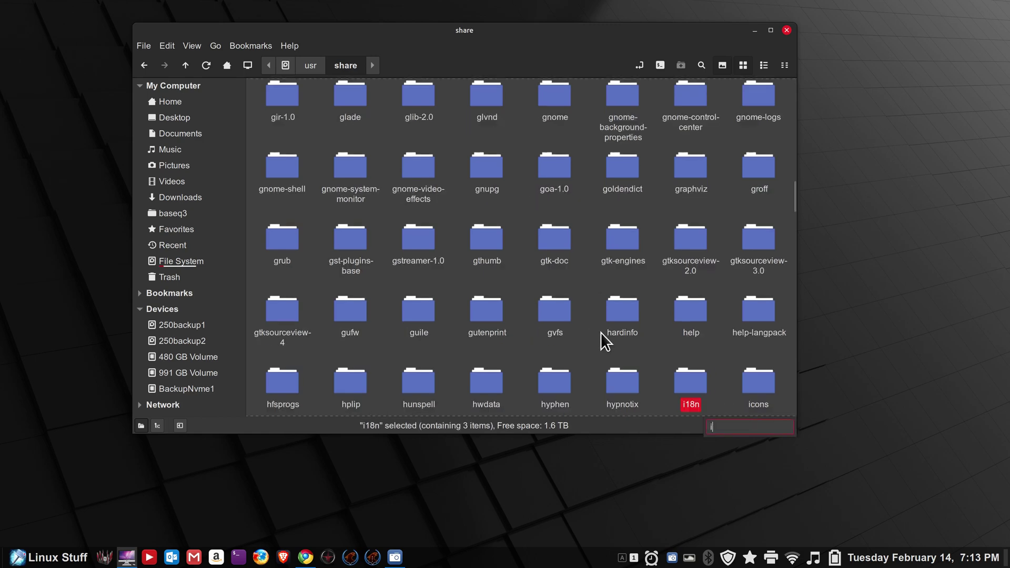
pyautogui.doubleClick(763, 380)
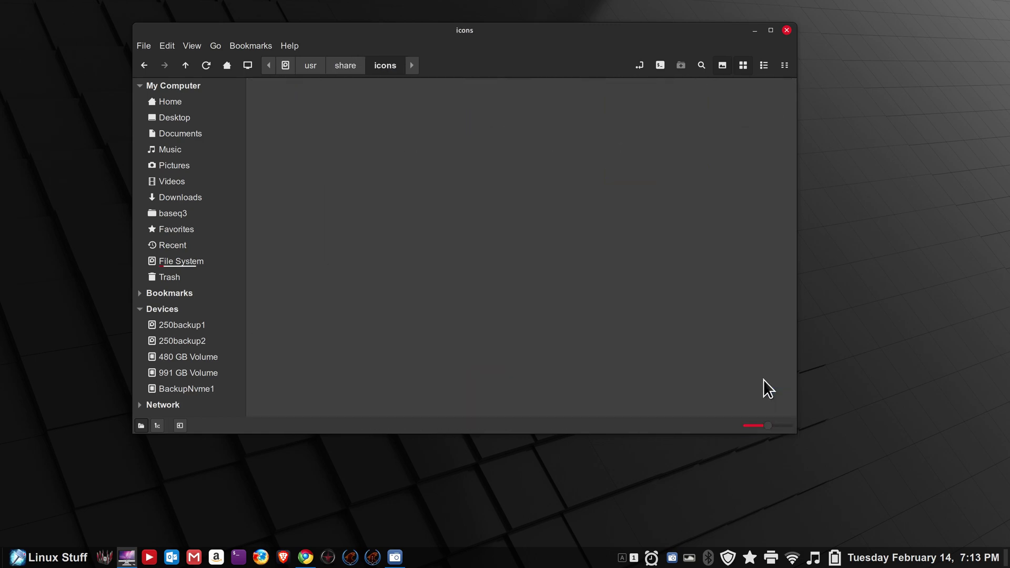
pyautogui.click(641, 66)
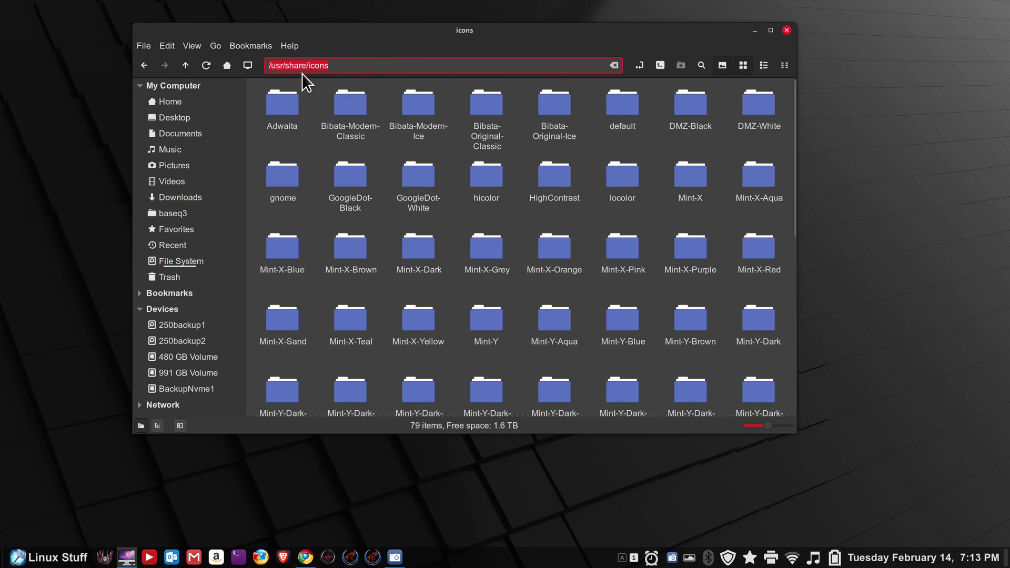
pyautogui.click(279, 109)
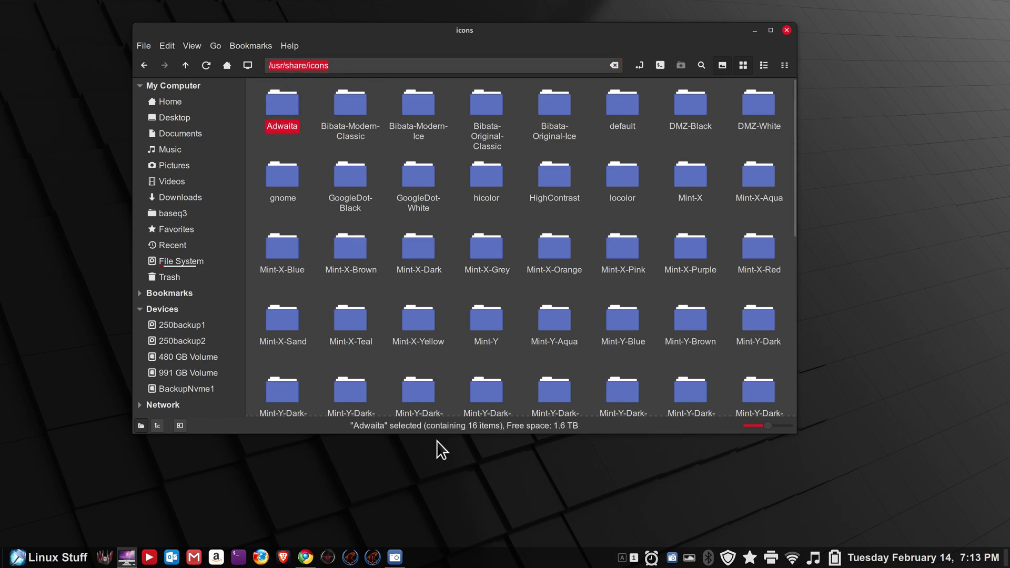
# - Compare the mouse pointer themes offered in System Settings with the folders in /usr/share/icons, and close System Settings
pyautogui.rightClick(474, 559)
pyautogui.click(504, 533)
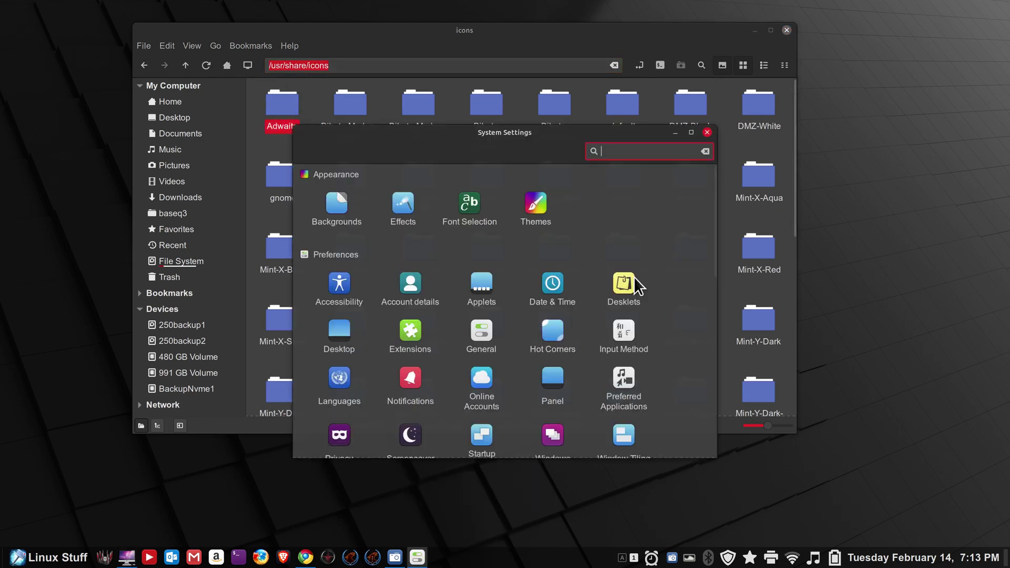
pyautogui.click(532, 204)
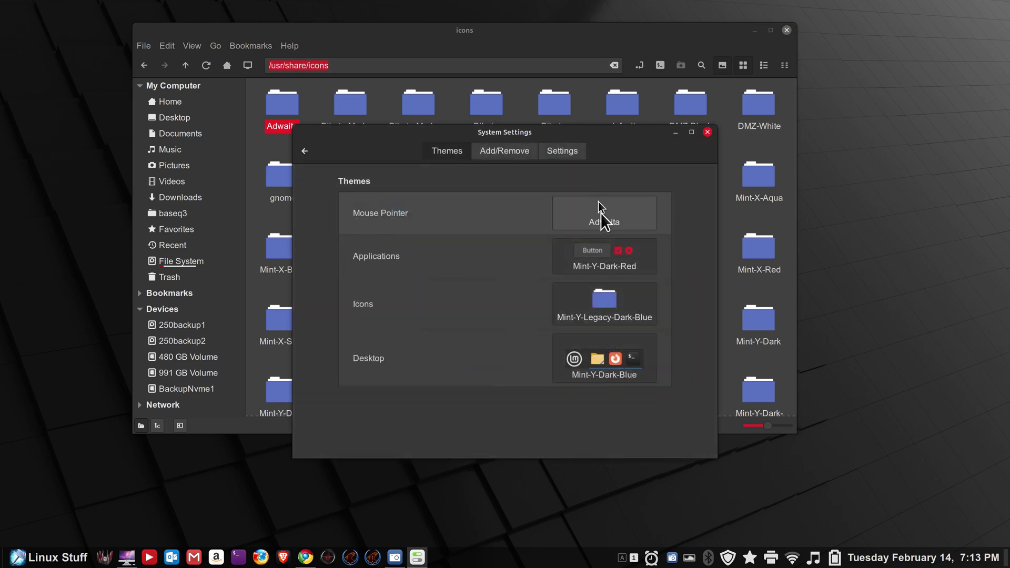
pyautogui.moveTo(605, 133); pyautogui.dragTo(793, 145)
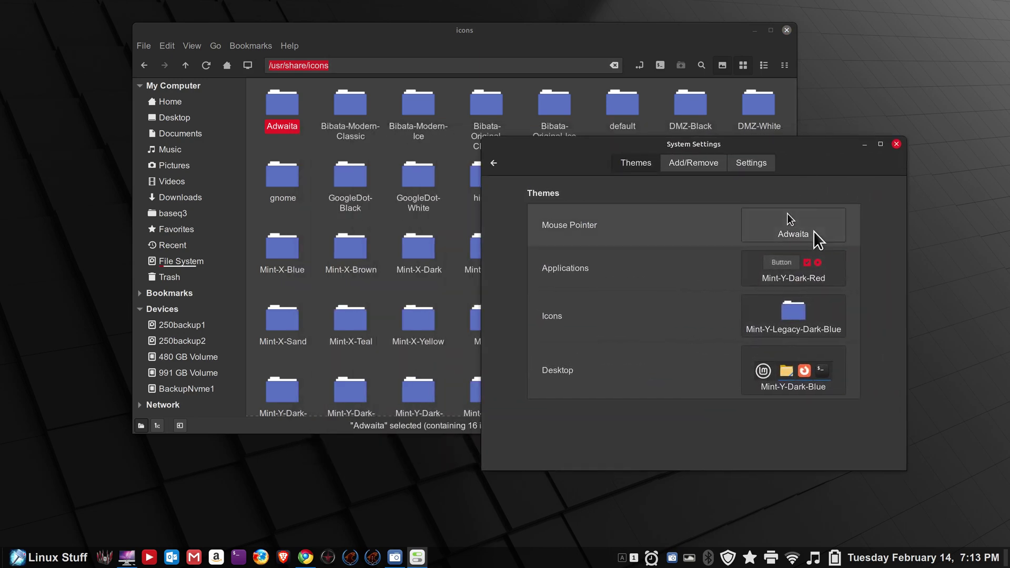
pyautogui.click(793, 221)
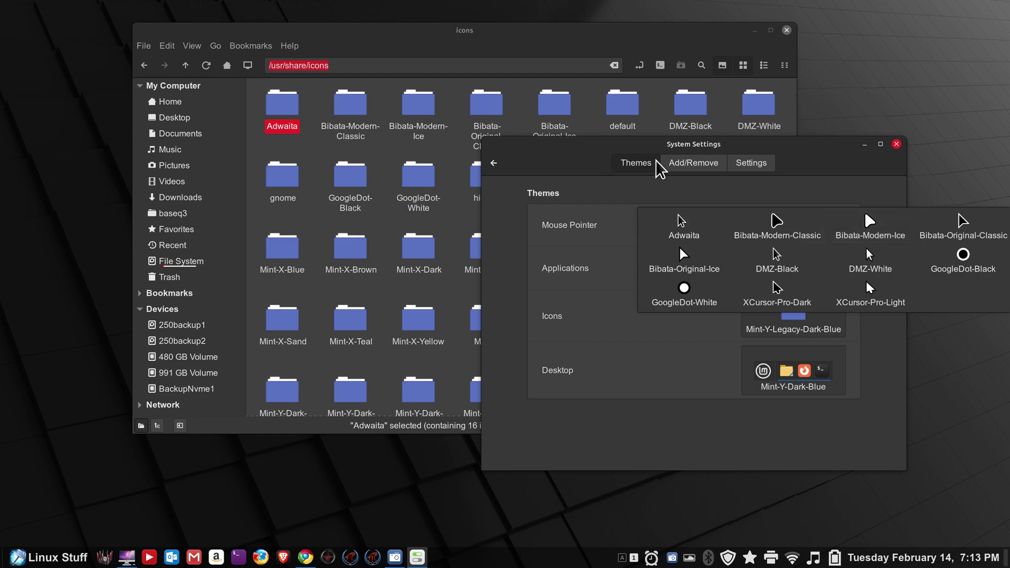
pyautogui.click(847, 168)
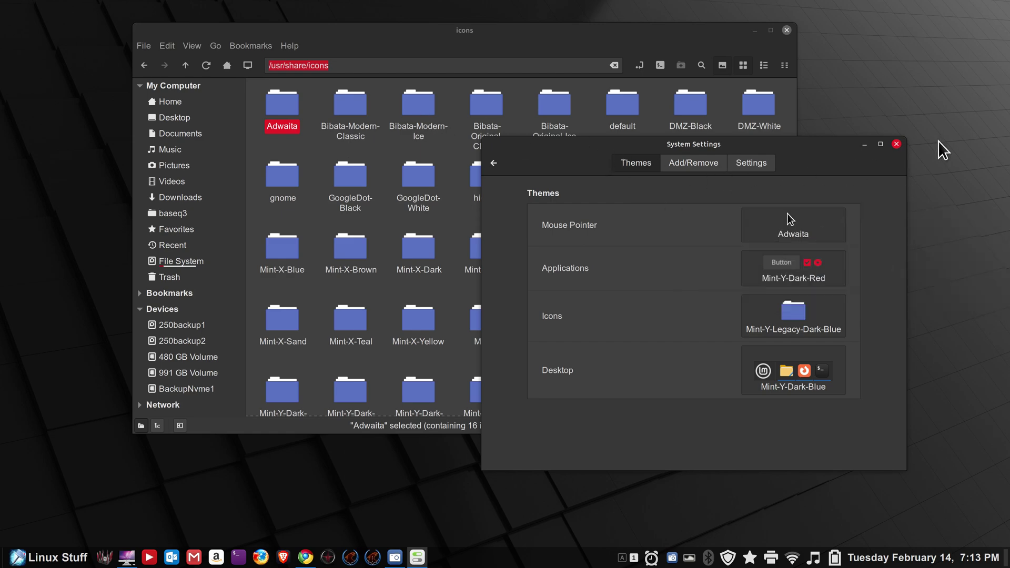
pyautogui.click(897, 144)
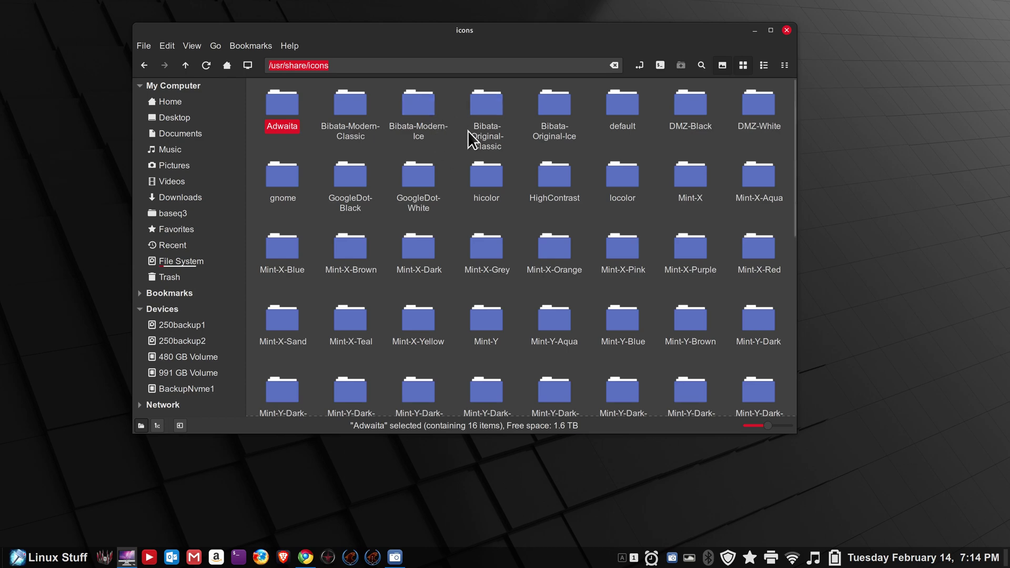
# - Go up to /usr/share, check the permissions of the icons folder in its properties, and close them
pyautogui.click(185, 65)
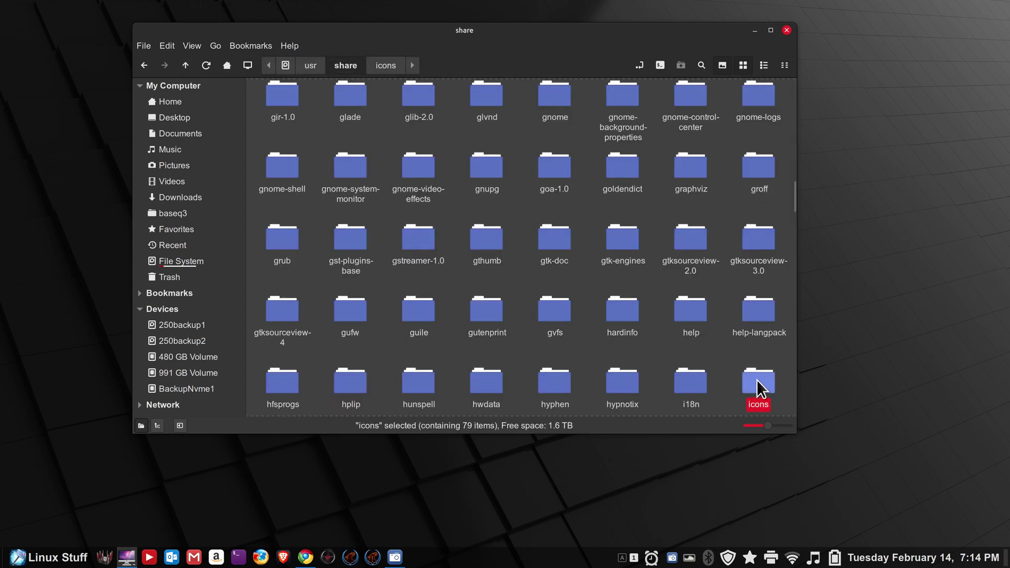
pyautogui.rightClick(756, 380)
pyautogui.click(793, 368)
pyautogui.click(473, 158)
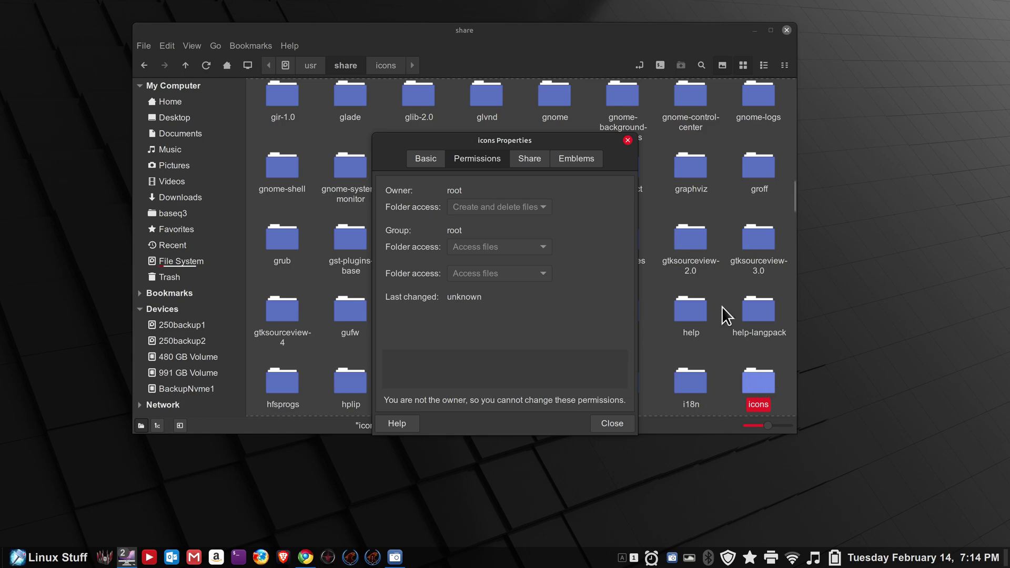
pyautogui.click(627, 140)
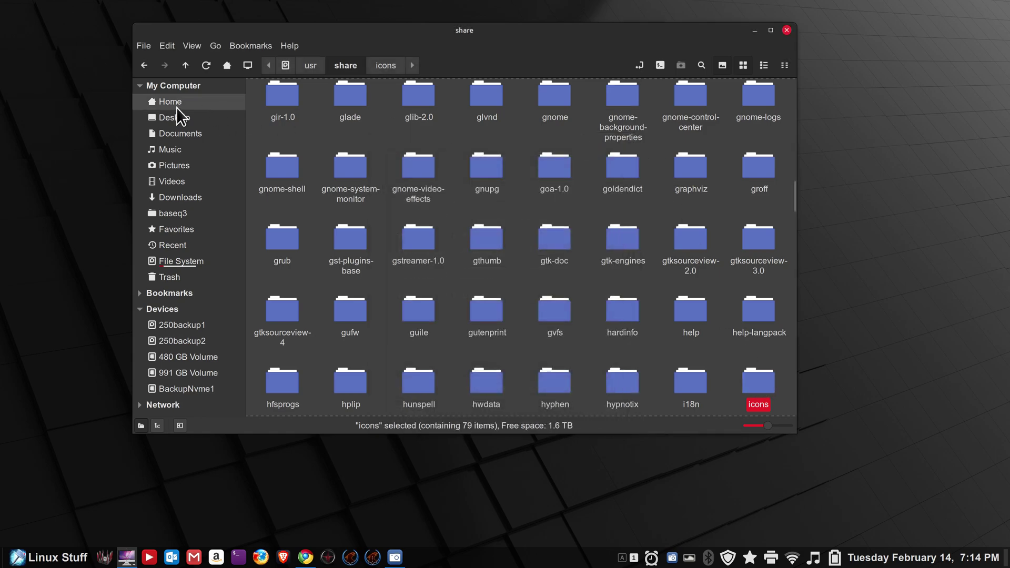
# - Look through the home folder and the Trash for the .icons folder, and return to the home folder
pyautogui.click(174, 103)
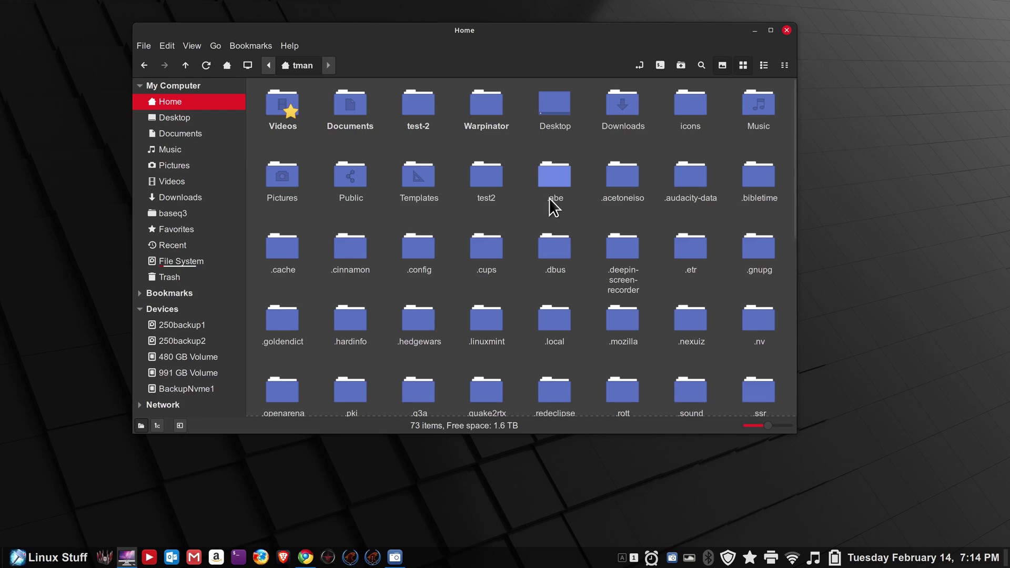
pyautogui.click(199, 278)
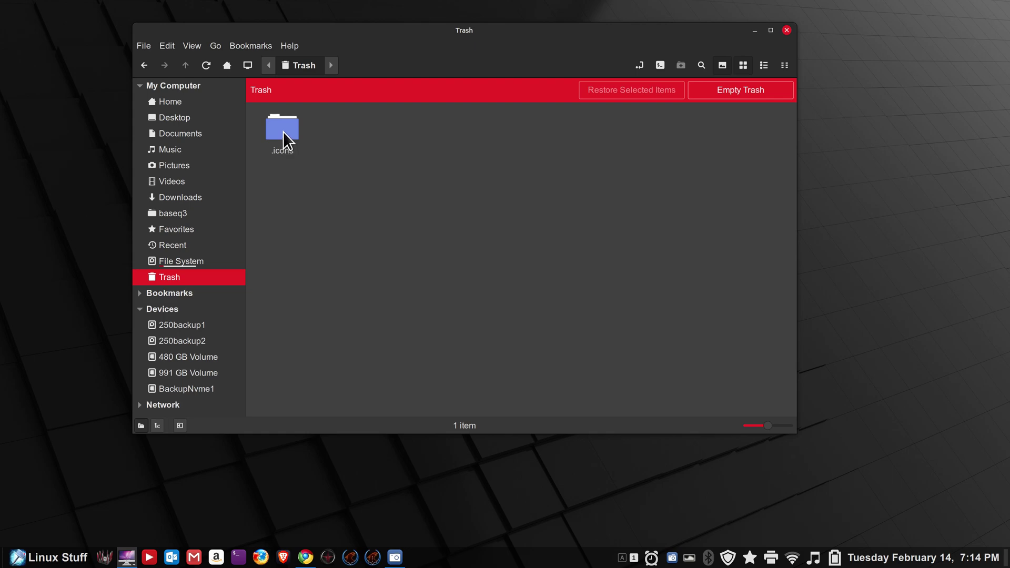
pyautogui.click(189, 103)
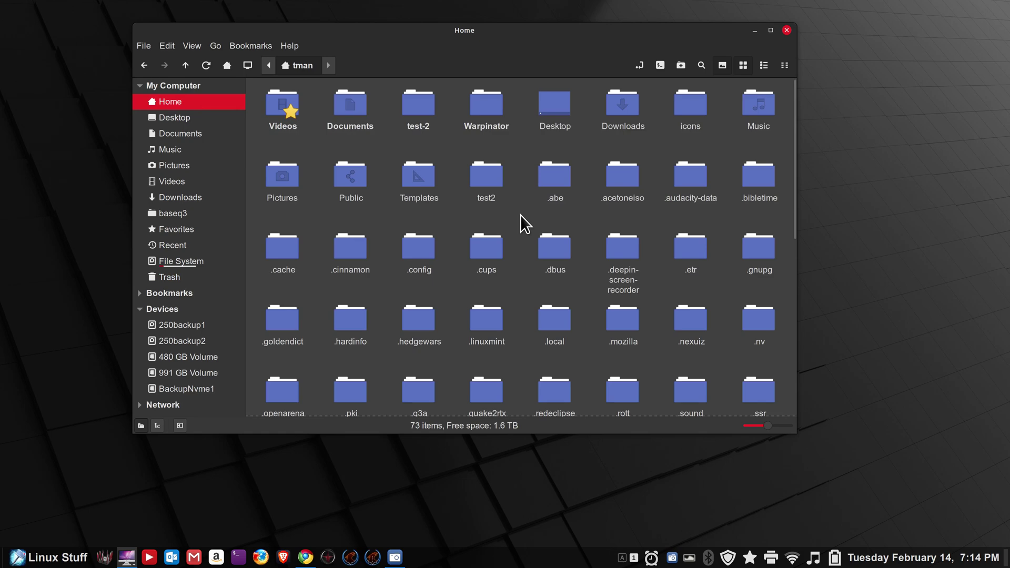
# - Hide the hidden files in the home folder and create a new folder there named .icons
pyautogui.hotkey('ctrl', 'h')
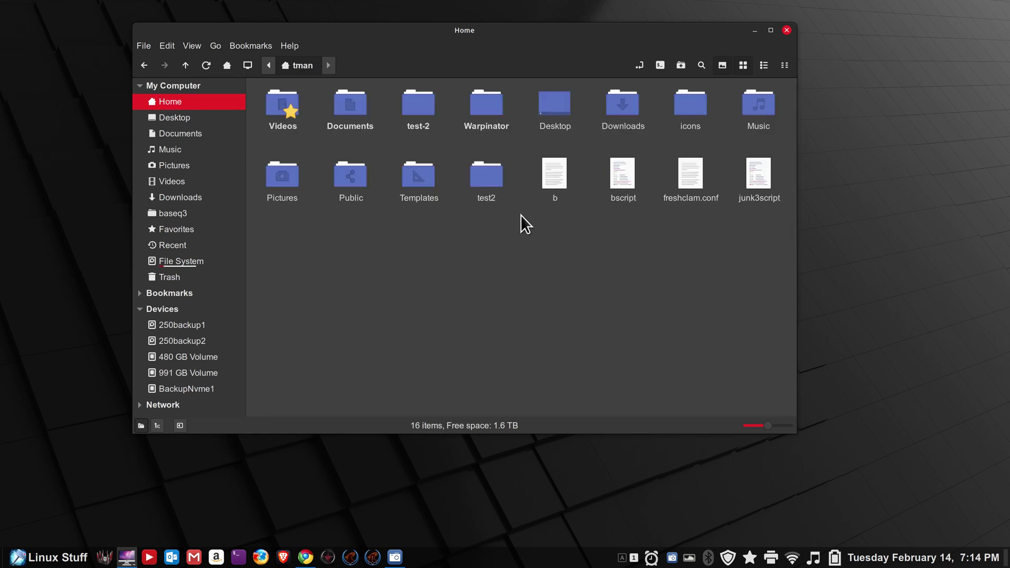
pyautogui.rightClick(465, 257)
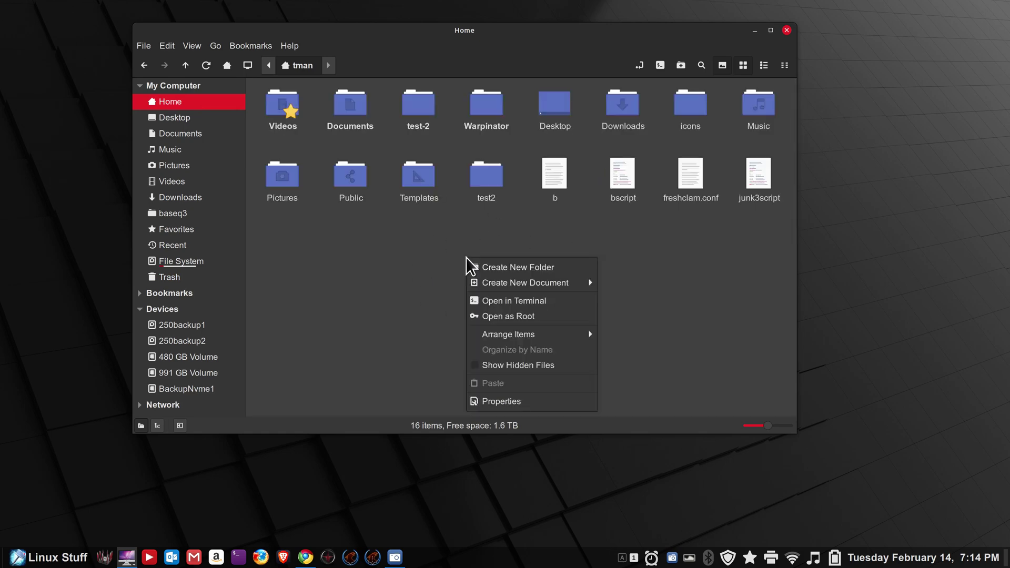
pyautogui.click(500, 265)
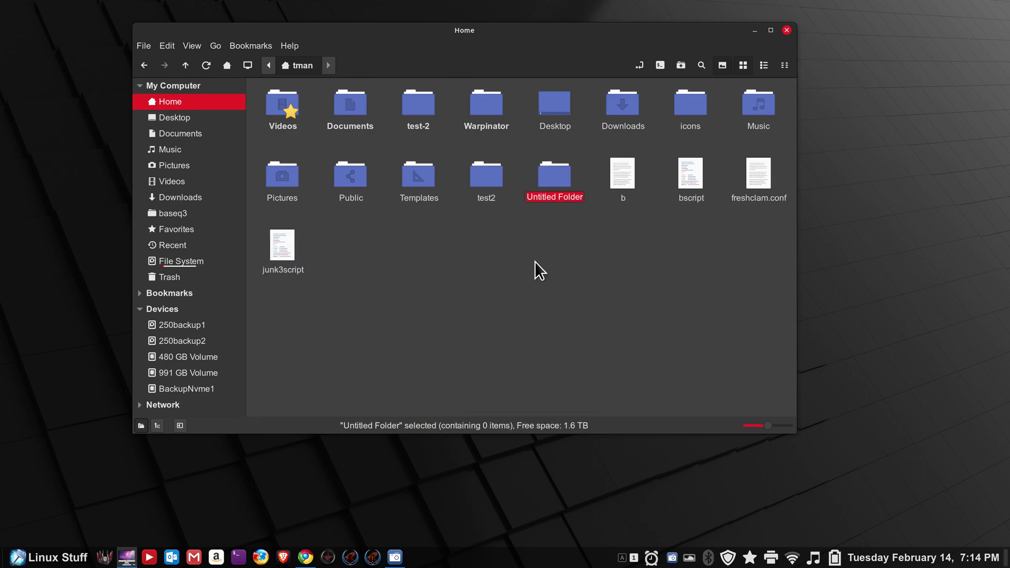
pyautogui.press('BackSpace')
pyautogui.write('.icons')
pyautogui.press('Return')
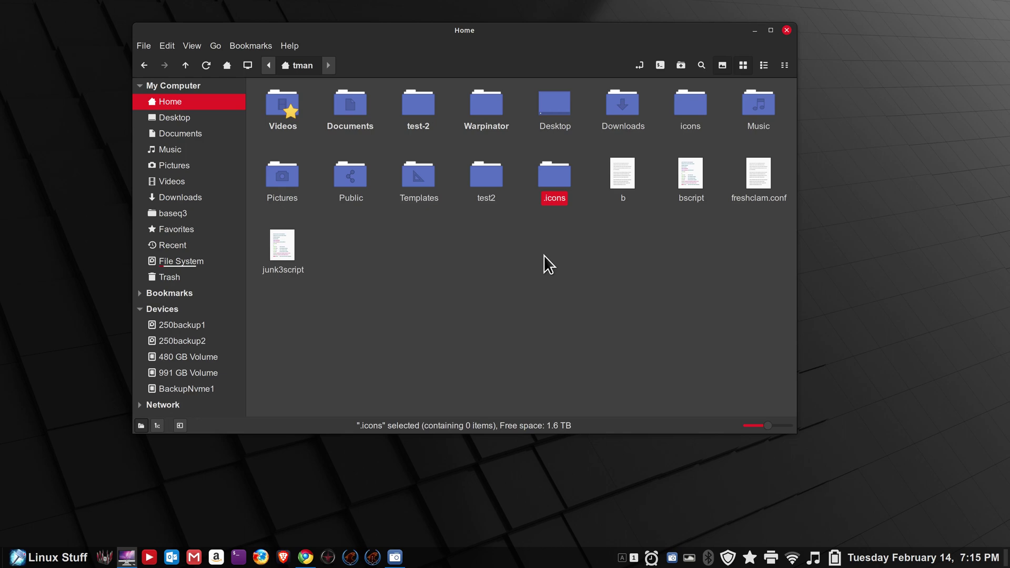
# - Toggle the home folder's hidden files on, off and on again, and open the new .icons folder
pyautogui.rightClick(510, 274)
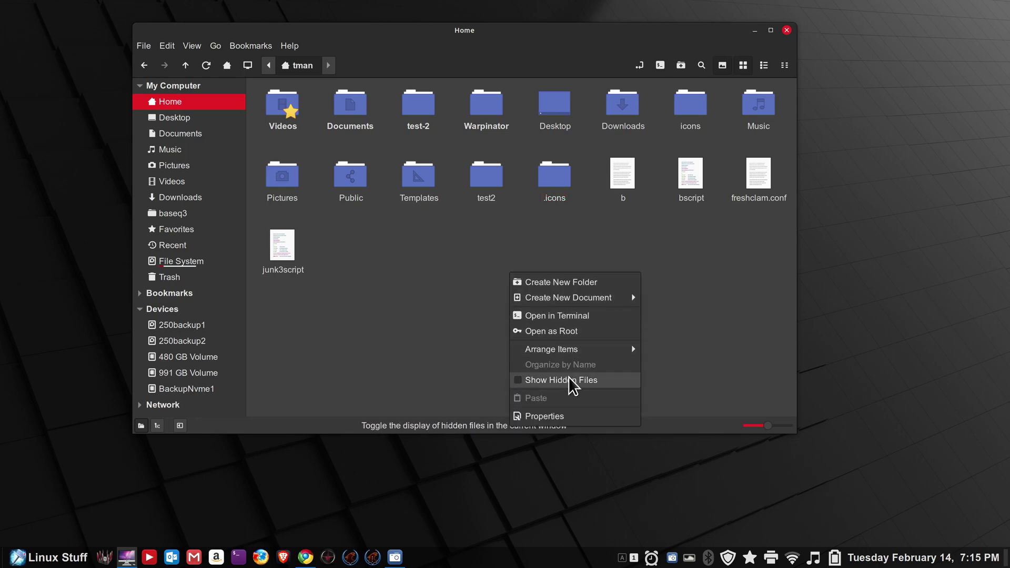
pyautogui.click(569, 378)
pyautogui.rightClick(531, 271)
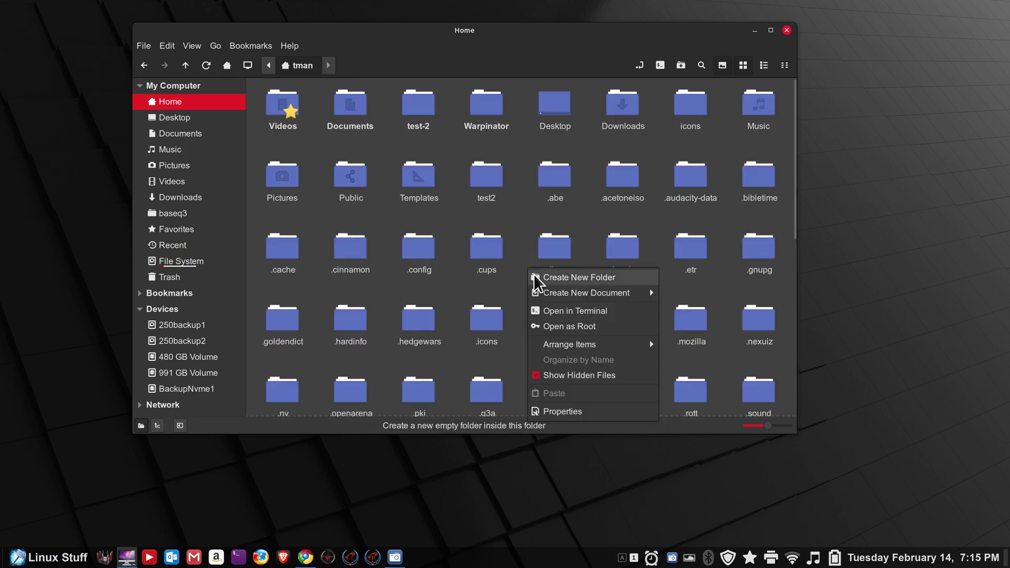
pyautogui.click(576, 373)
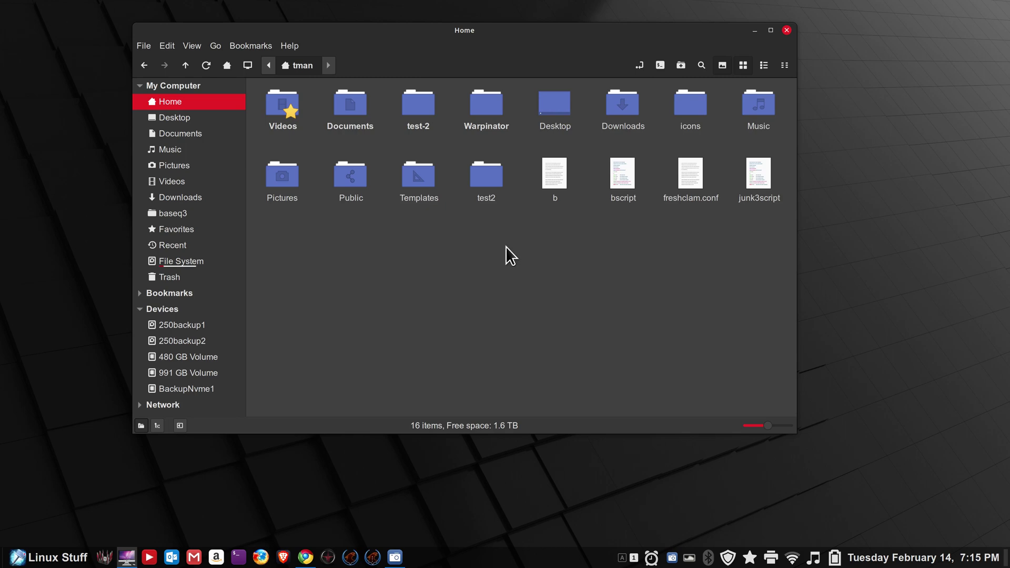
pyautogui.rightClick(477, 233)
pyautogui.click(525, 344)
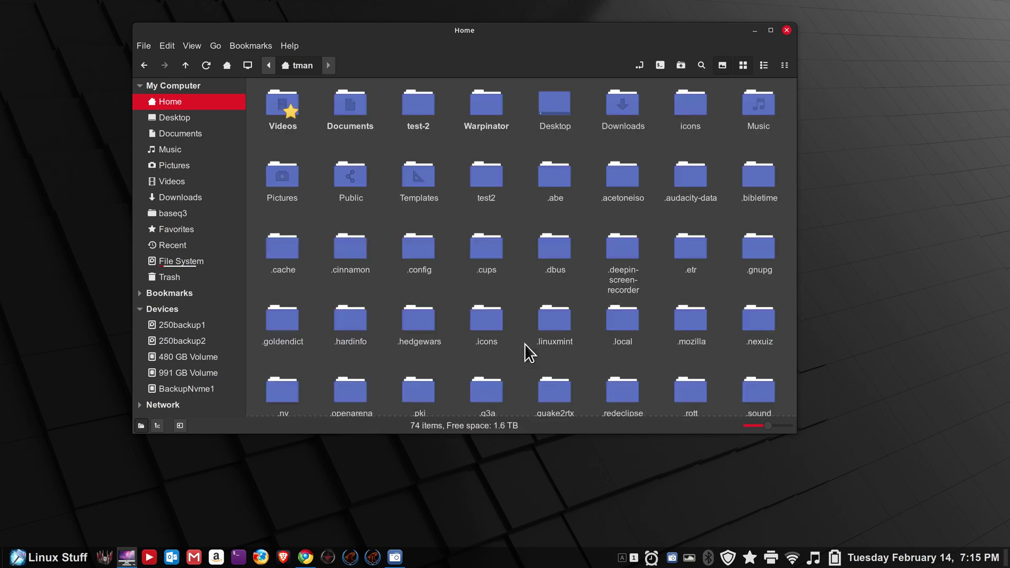
pyautogui.doubleClick(494, 321)
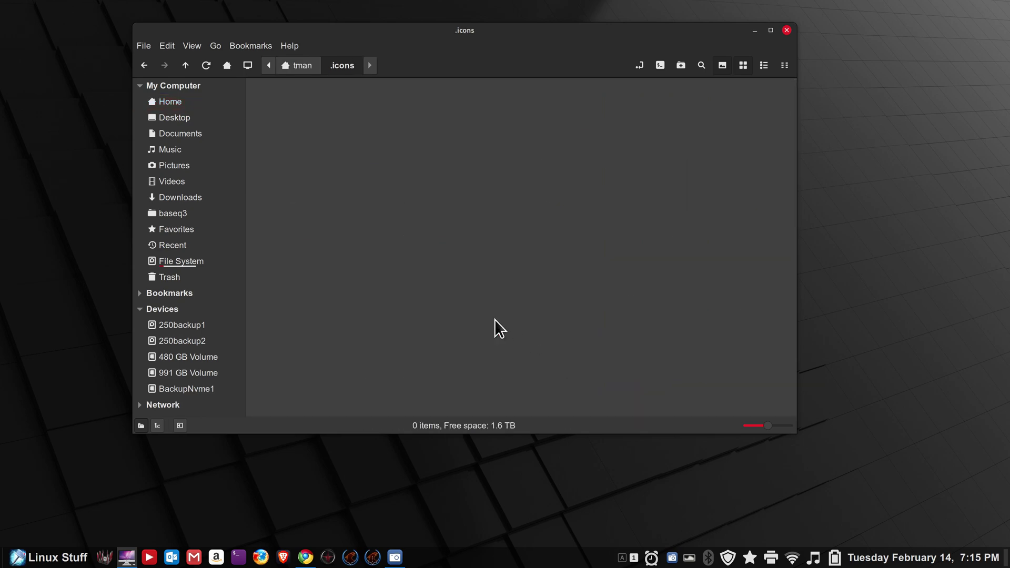
# - Shrink the .icons file manager window and place it on the right side of the desktop
pyautogui.moveTo(494, 36); pyautogui.dragTo(695, 37)
pyautogui.moveTo(878, 33); pyautogui.dragTo(766, 41)
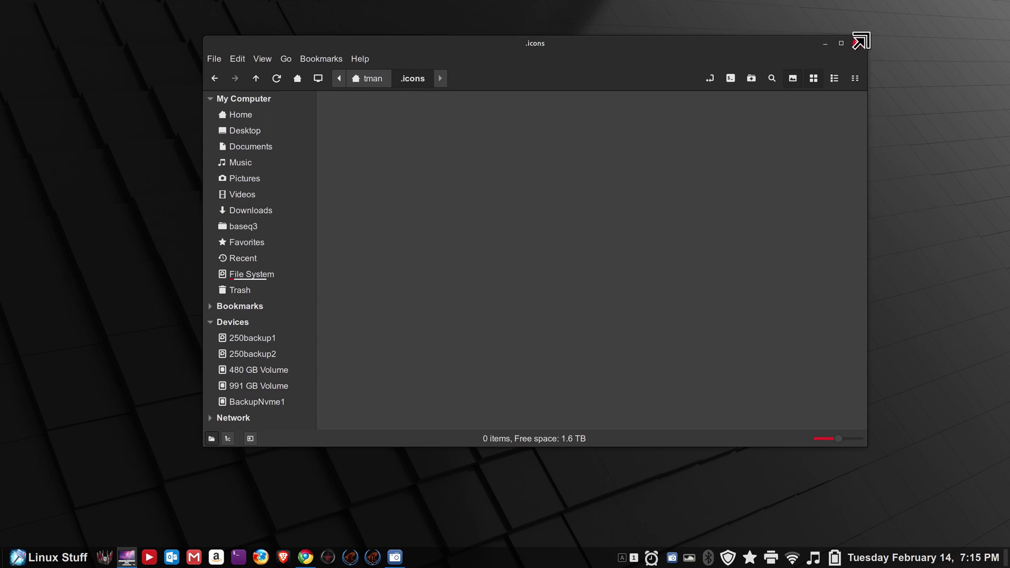
pyautogui.moveTo(863, 36); pyautogui.dragTo(589, 114)
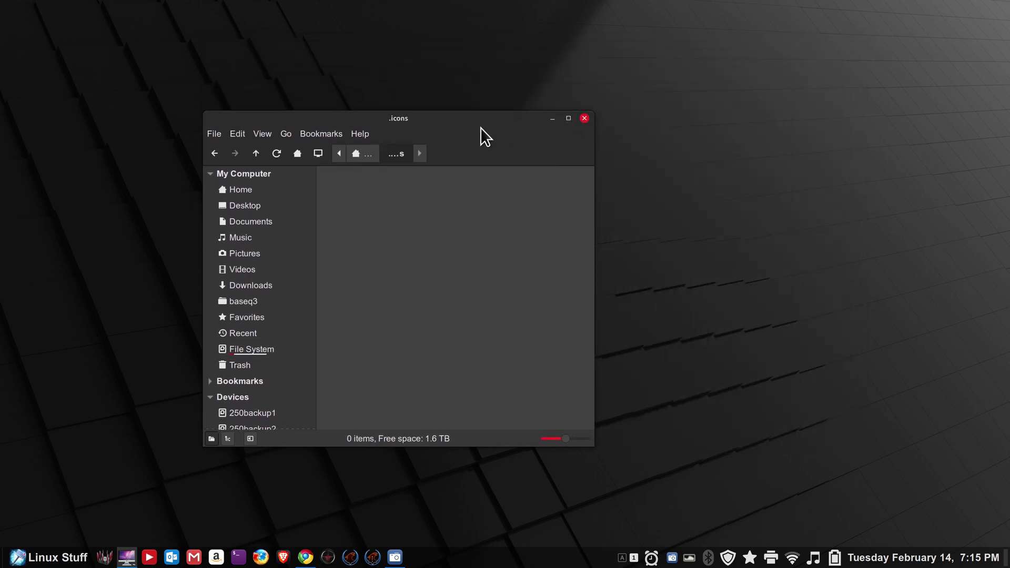
pyautogui.moveTo(449, 123); pyautogui.dragTo(799, 85)
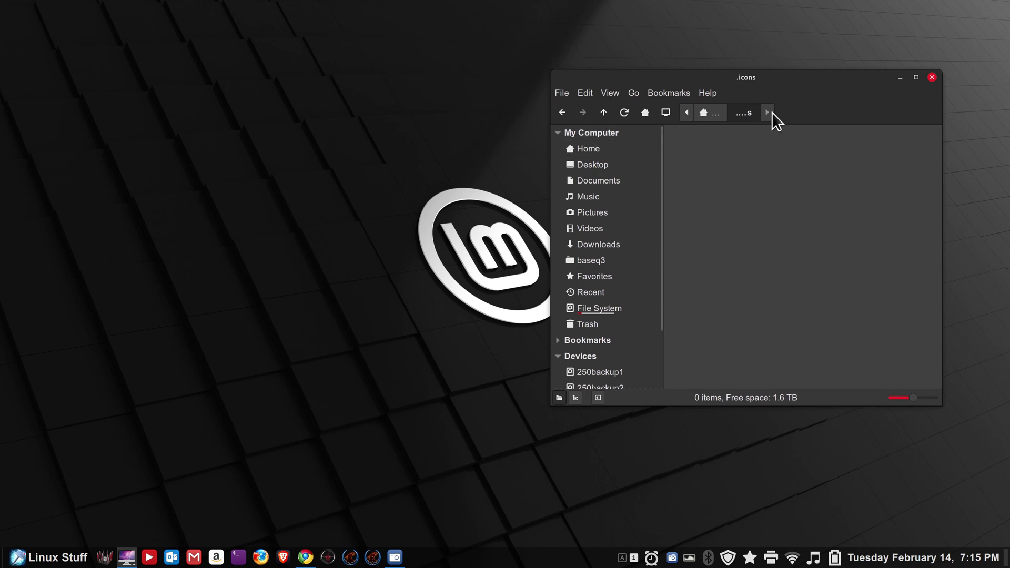
pyautogui.moveTo(806, 81); pyautogui.dragTo(847, 71)
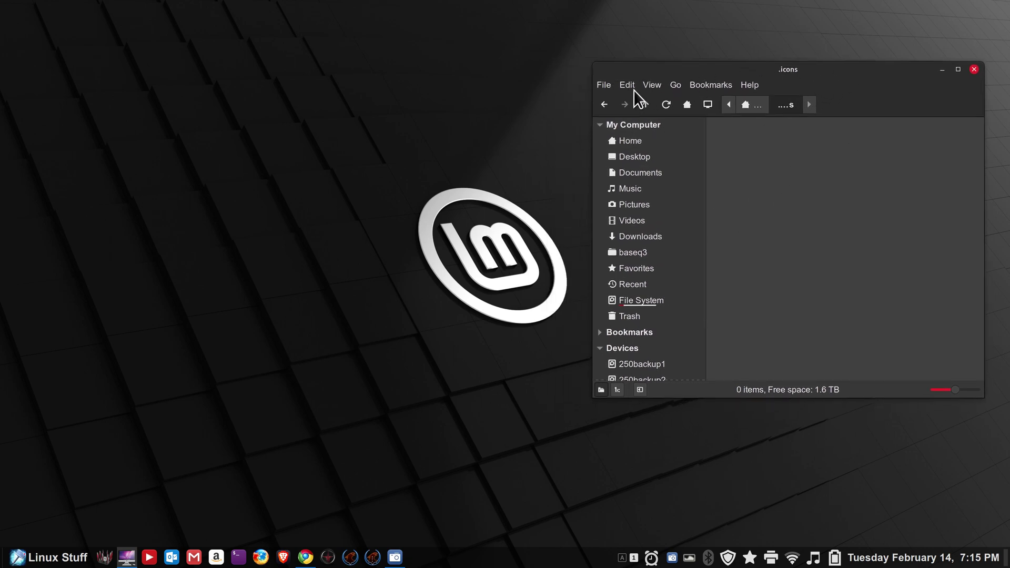
# - Open a second file manager window on .icons, shrink it, and arrange both windows side by side
pyautogui.click(602, 85)
pyautogui.click(614, 117)
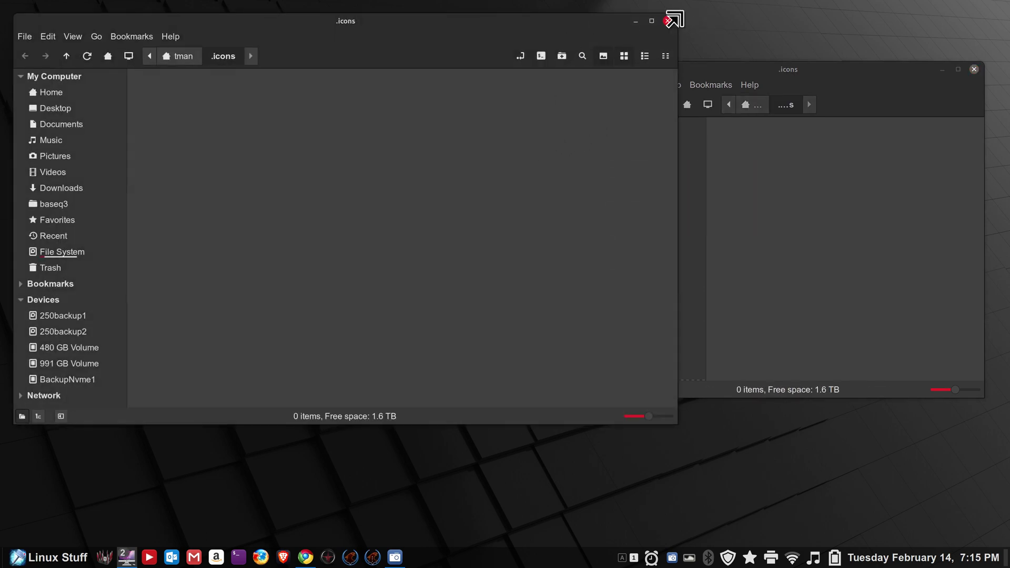
pyautogui.moveTo(672, 21); pyautogui.dragTo(405, 74)
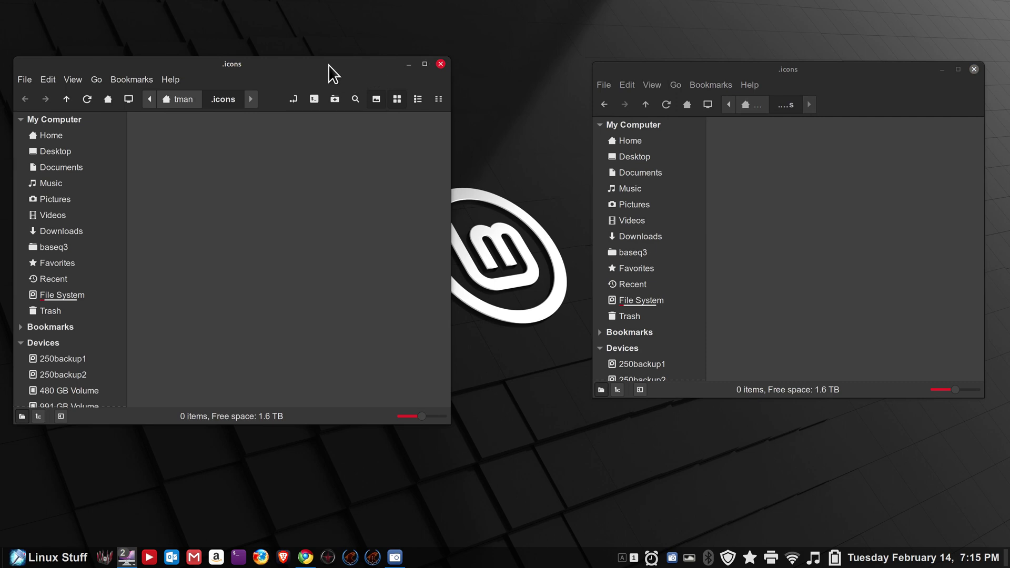
pyautogui.moveTo(331, 74); pyautogui.dragTo(387, 102)
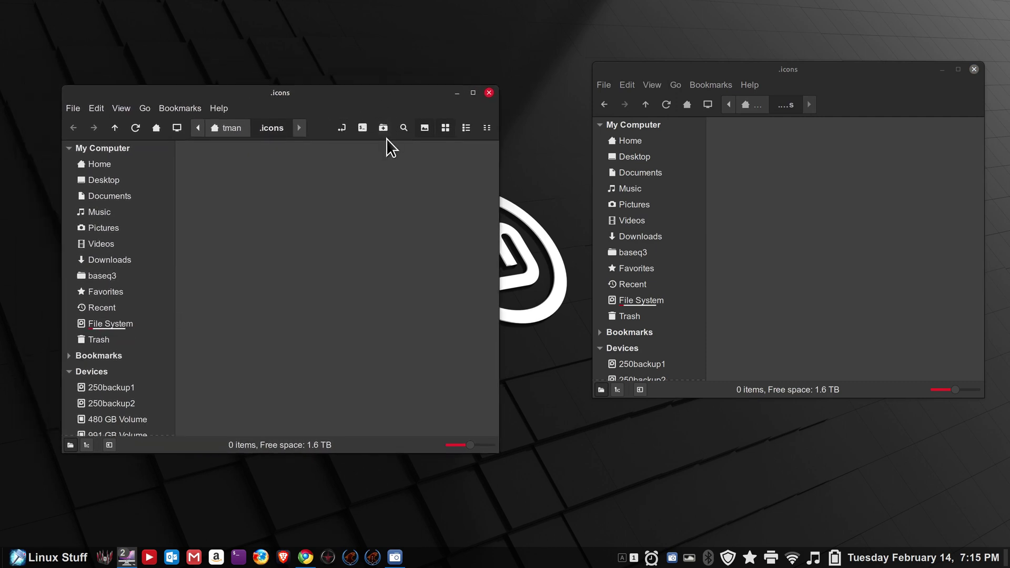
pyautogui.moveTo(834, 70); pyautogui.dragTo(790, 90)
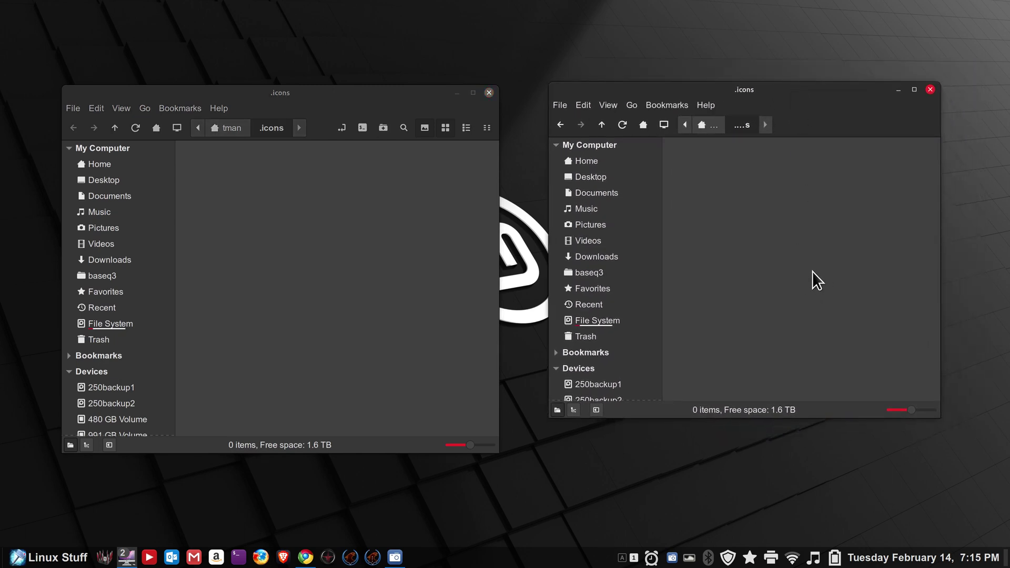
# - In the original file manager window, reopen .icons from the home folder, widen the window, and show its path as an editable location
pyautogui.click(618, 162)
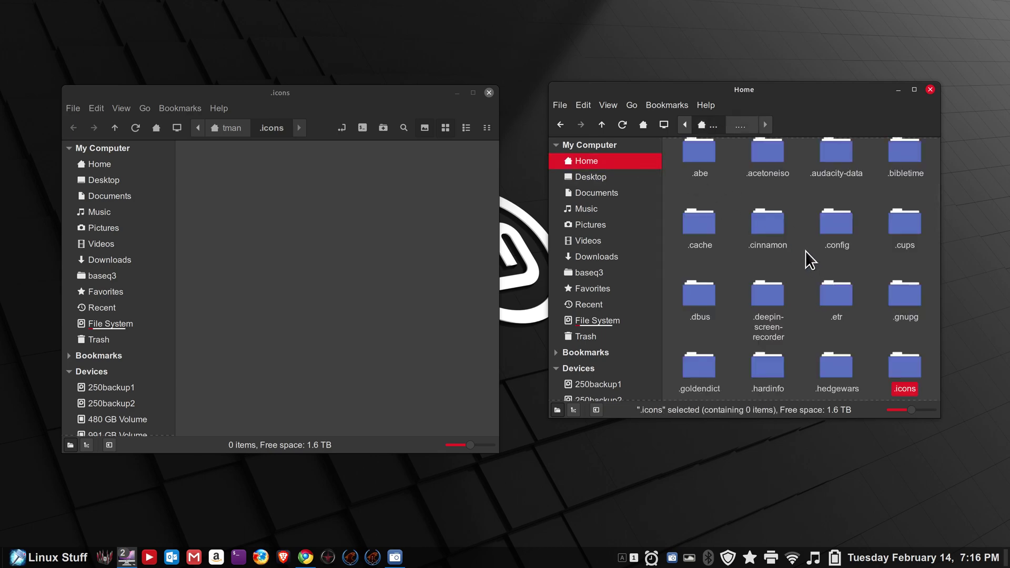
pyautogui.scroll(-3, 806, 251)
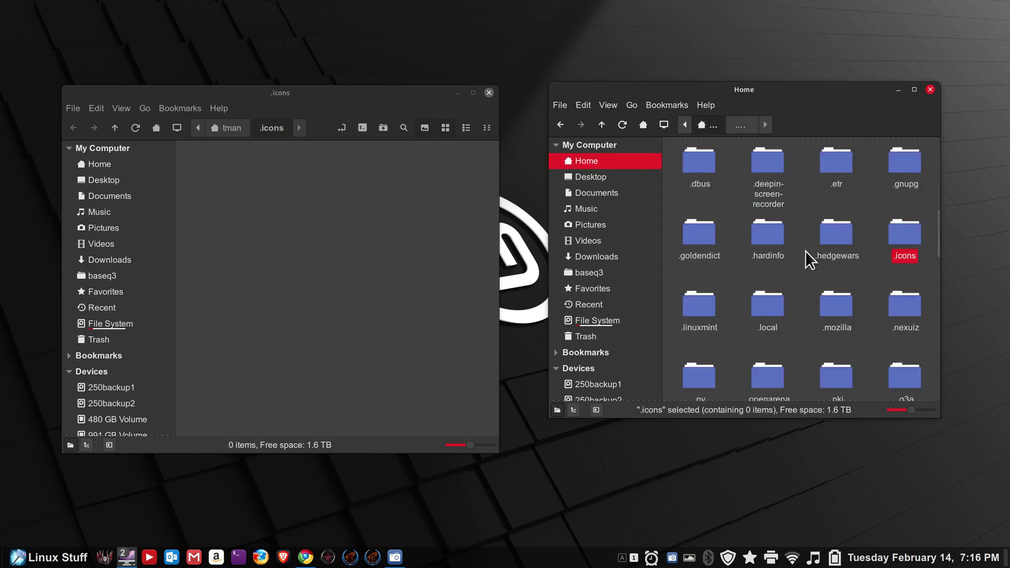
pyautogui.doubleClick(903, 234)
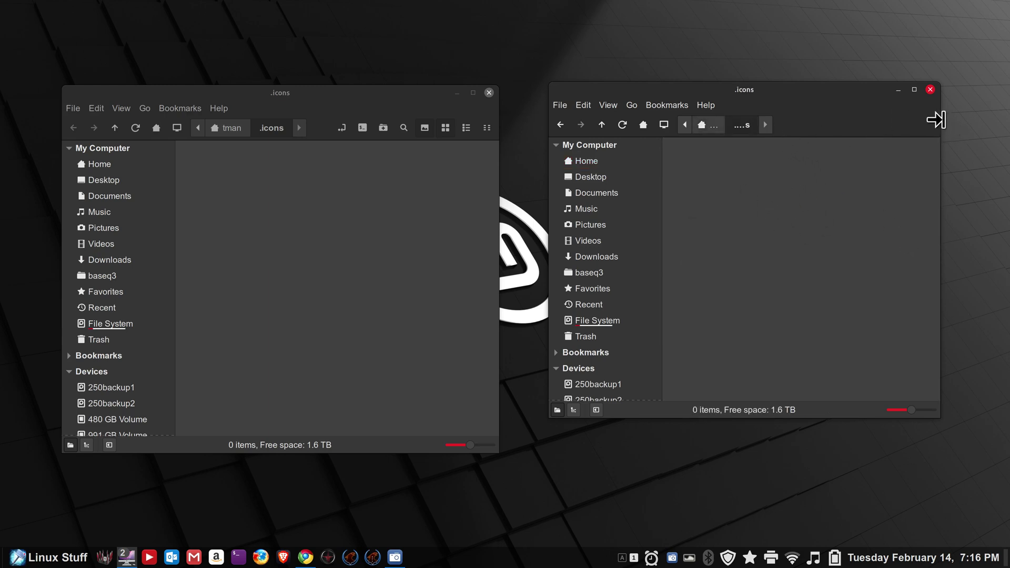
pyautogui.moveTo(940, 122); pyautogui.dragTo(976, 122)
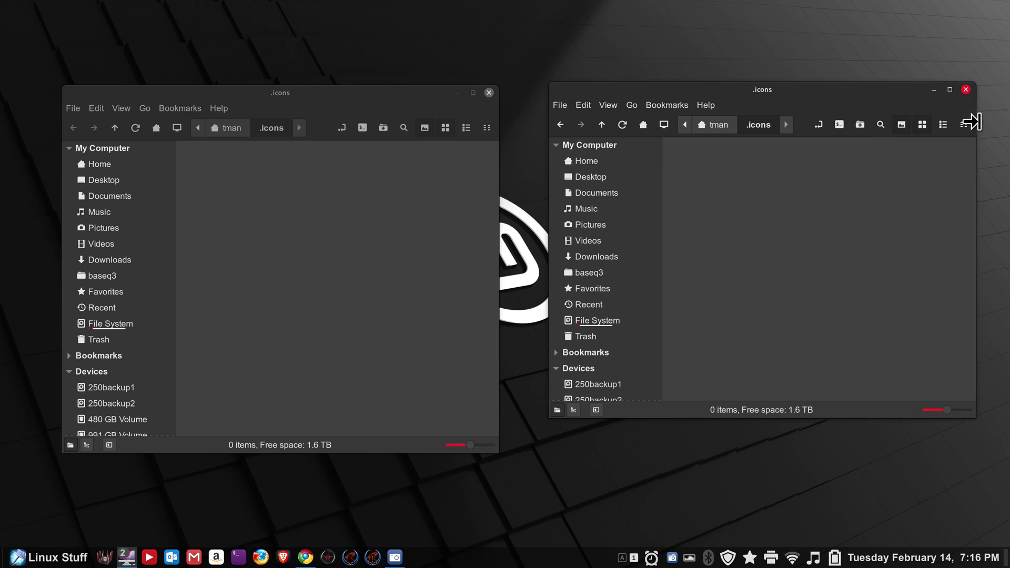
pyautogui.click(819, 125)
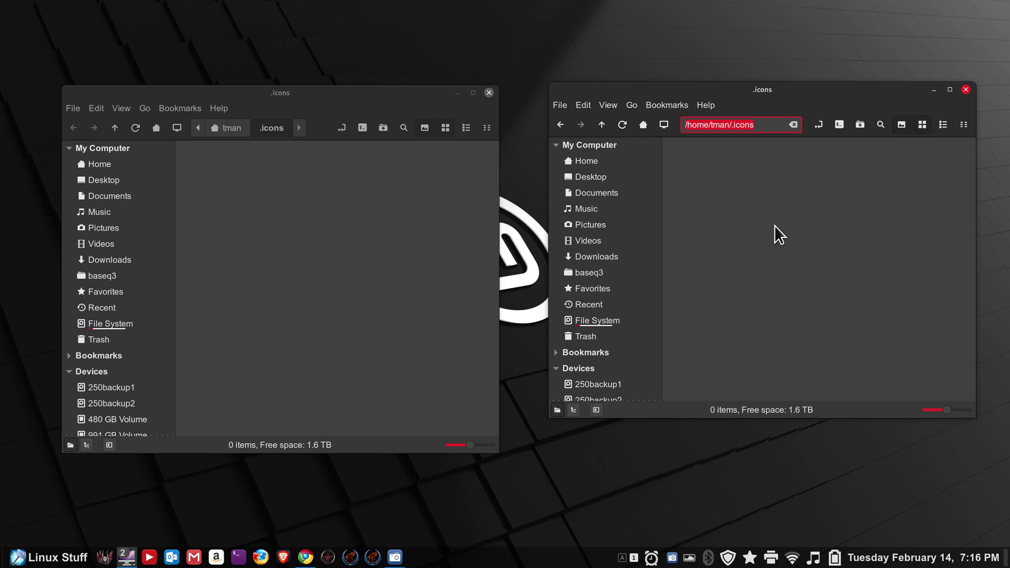
# - Open the Themes page of System Settings and view the available mouse pointer themes, leaving the current choice in place
pyautogui.rightClick(563, 561)
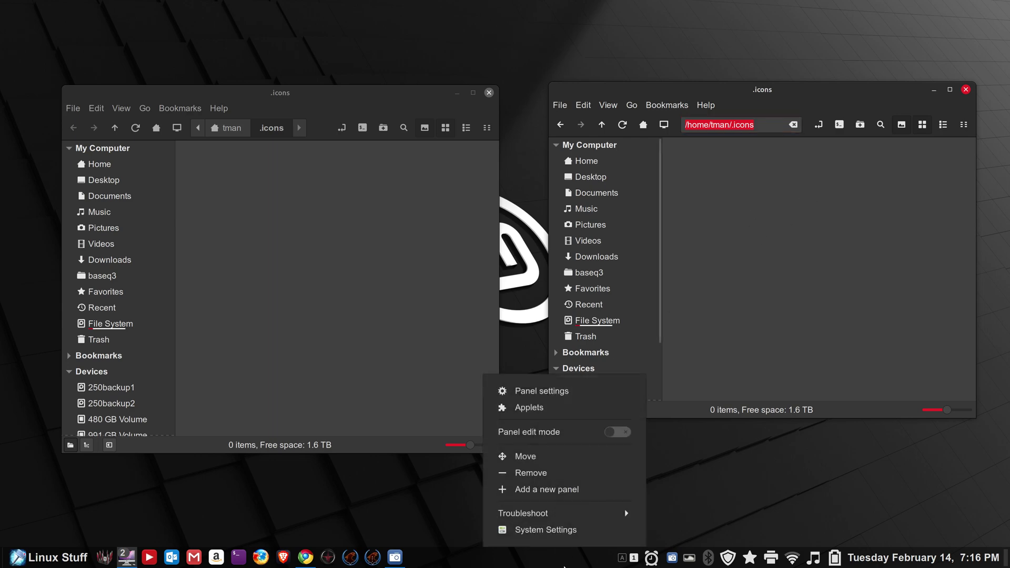
pyautogui.click(576, 535)
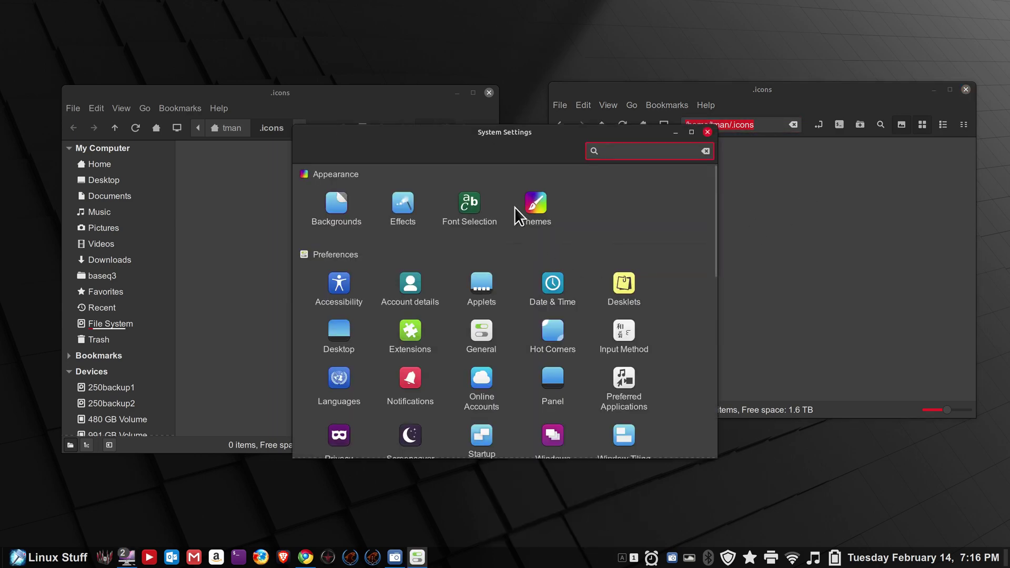
pyautogui.click(526, 206)
pyautogui.click(633, 215)
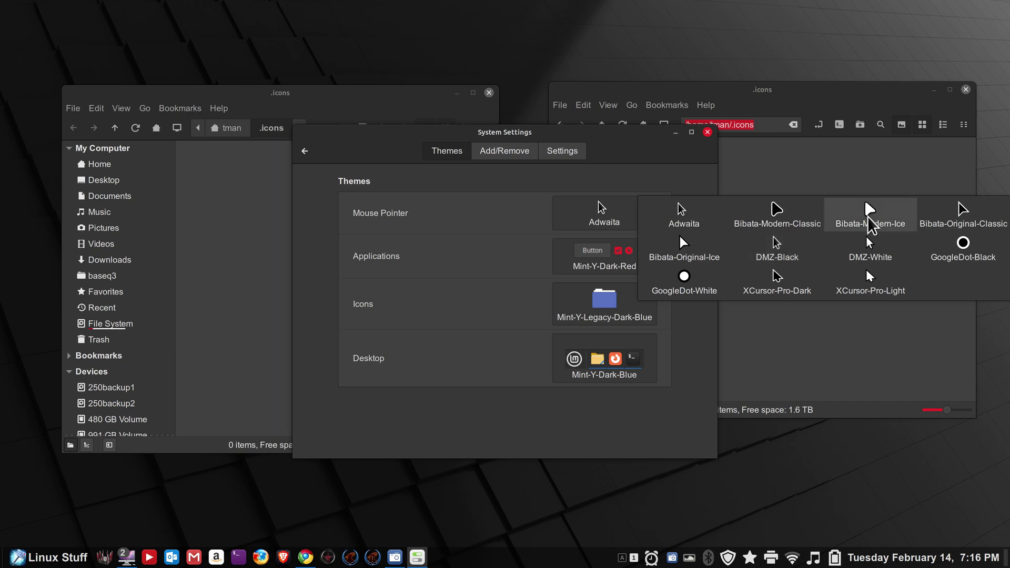
pyautogui.click(632, 170)
# - In the left file manager window, look inside the mouse pointers folder in Downloads and return to Downloads
pyautogui.click(245, 187)
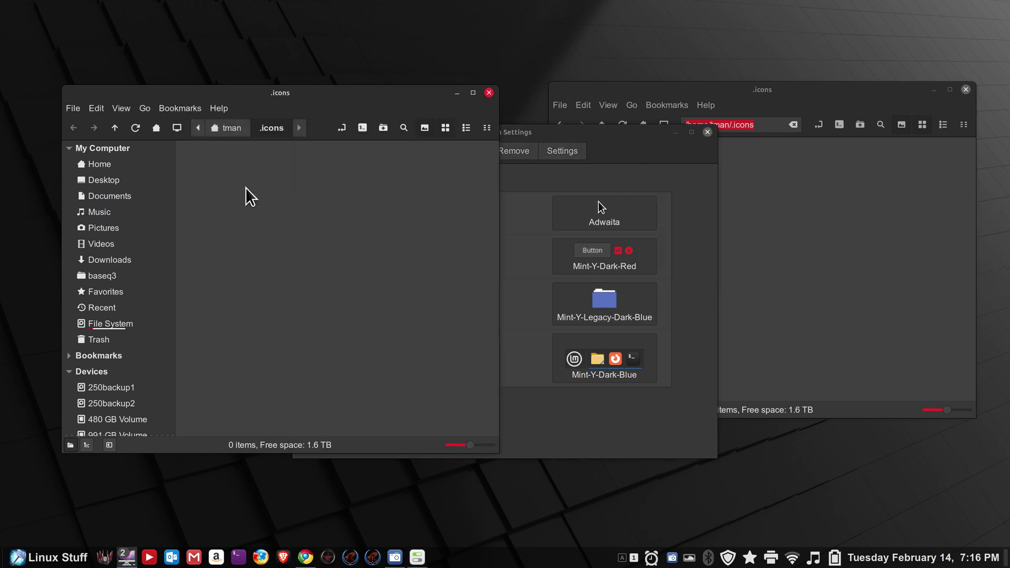
pyautogui.click(137, 262)
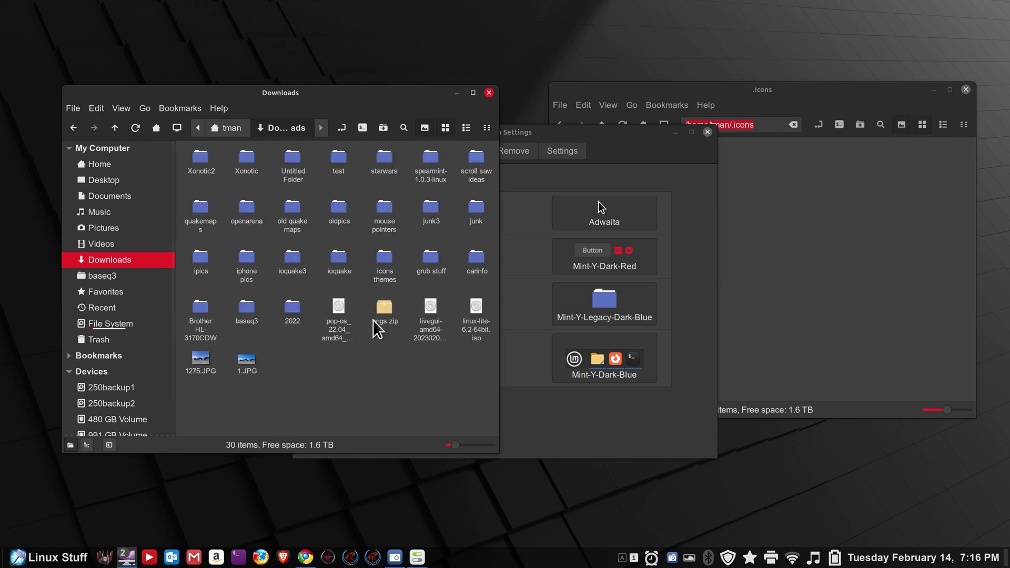
pyautogui.doubleClick(389, 227)
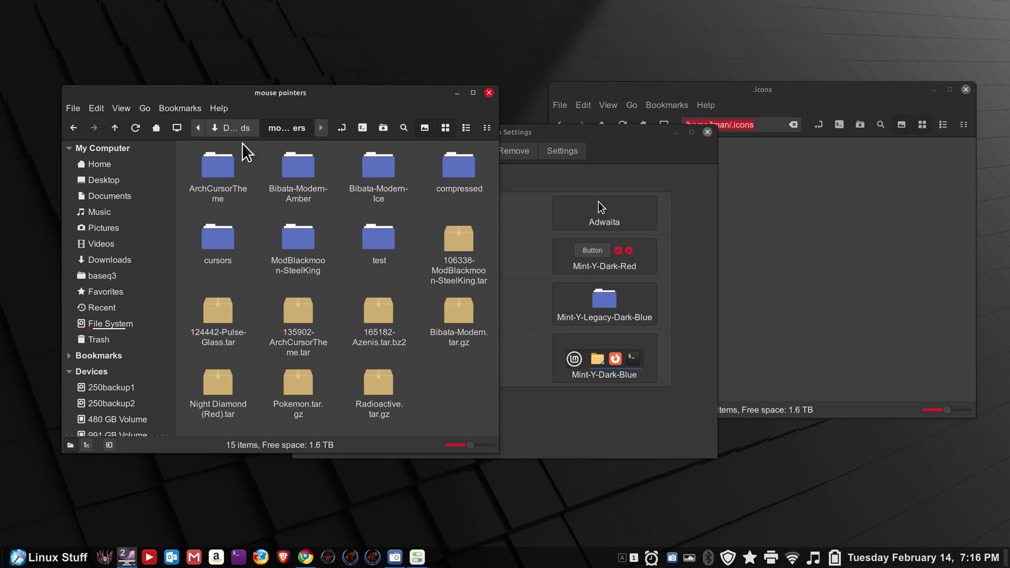
pyautogui.click(119, 128)
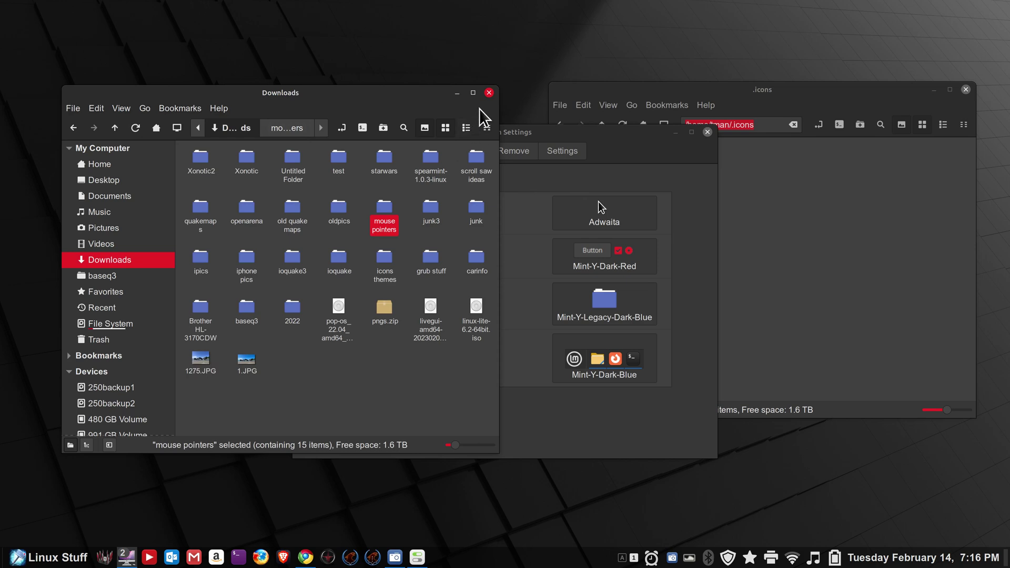
# - Close the left file manager window and System Settings, and show Downloads in the remaining file manager window
pyautogui.click(488, 93)
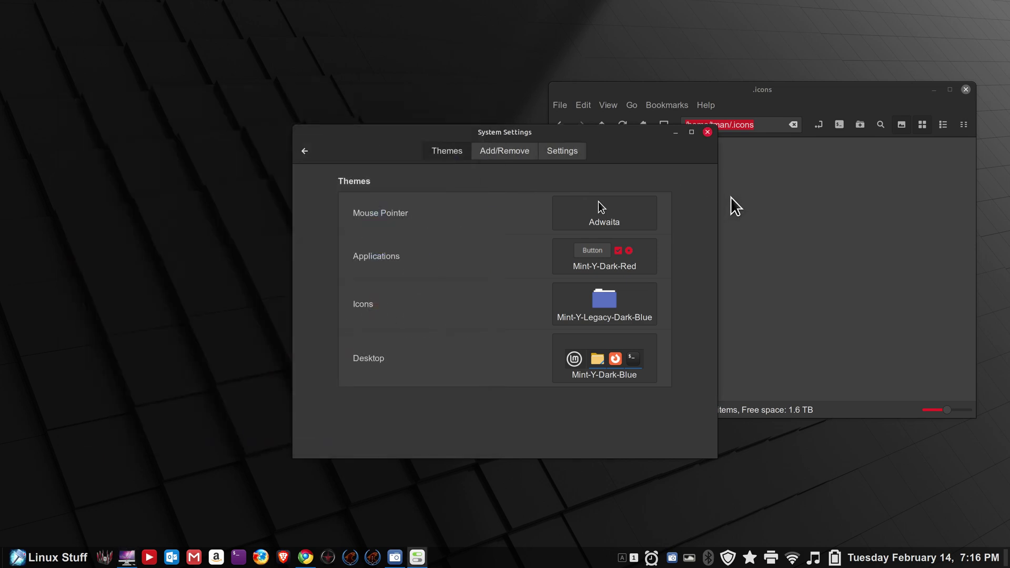
pyautogui.click(706, 132)
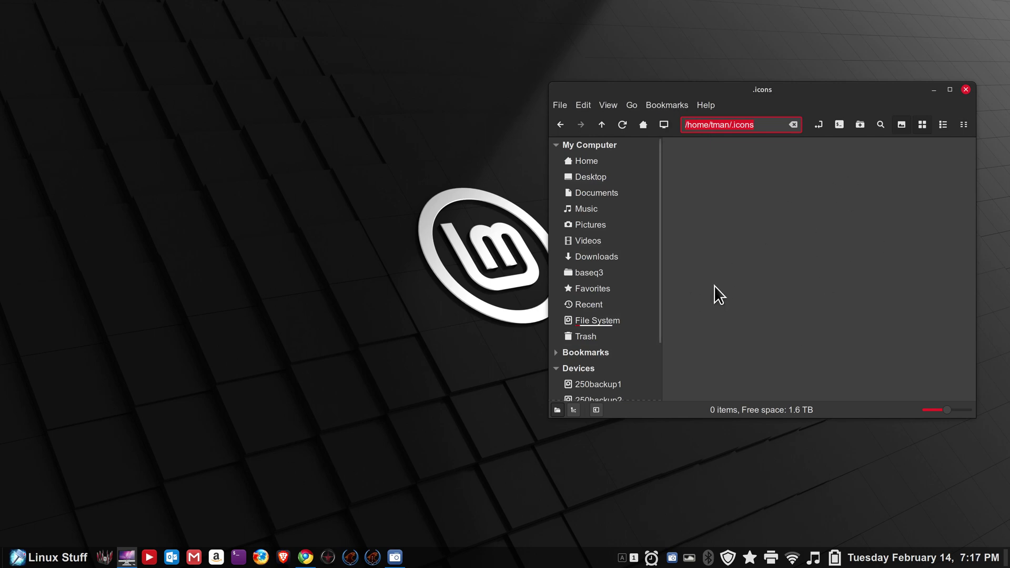
pyautogui.click(604, 258)
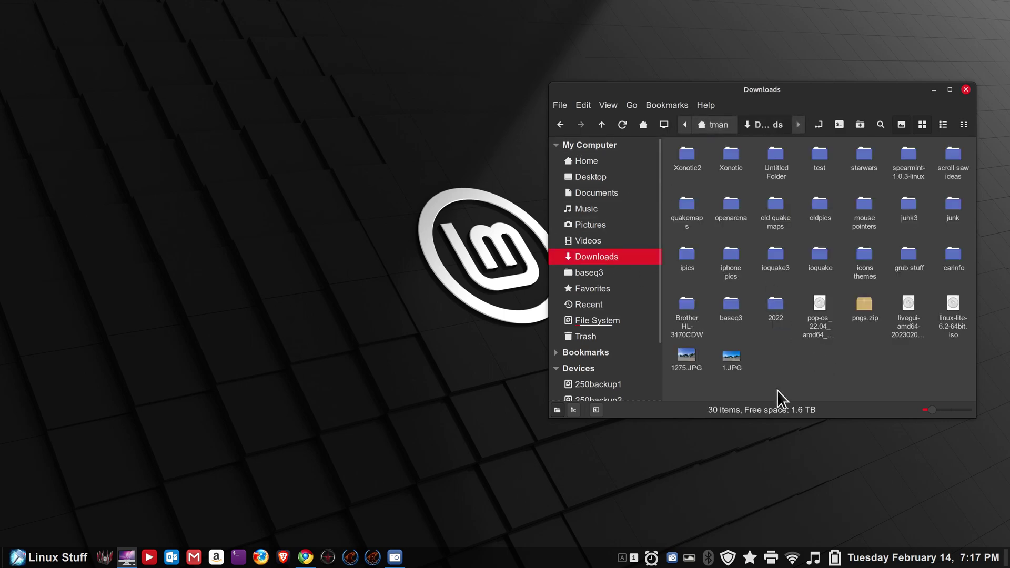
# - Open the Web Apps manager from the Internet applications and move its window beside the file manager
pyautogui.click(45, 558)
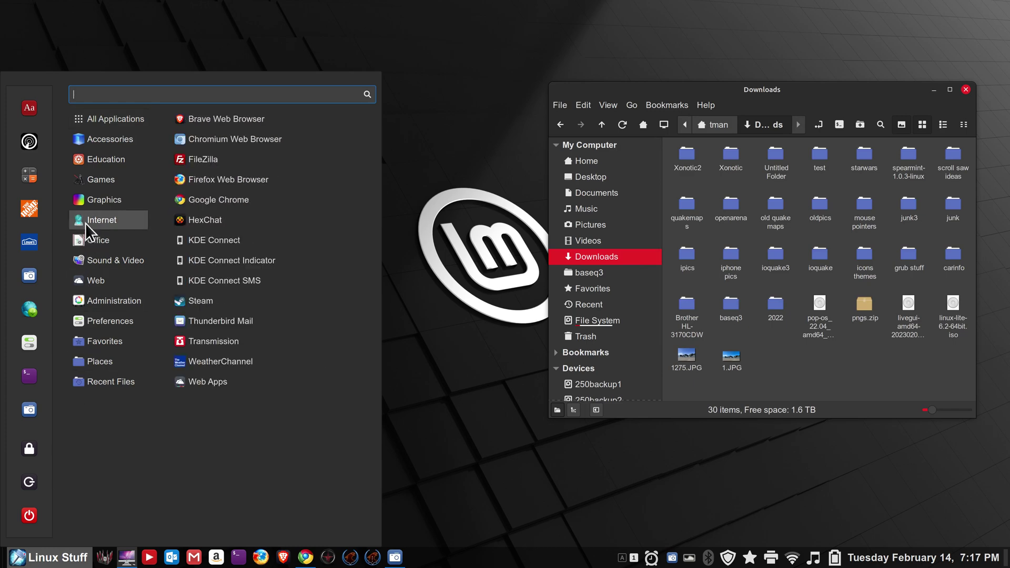
pyautogui.moveTo(96, 222)
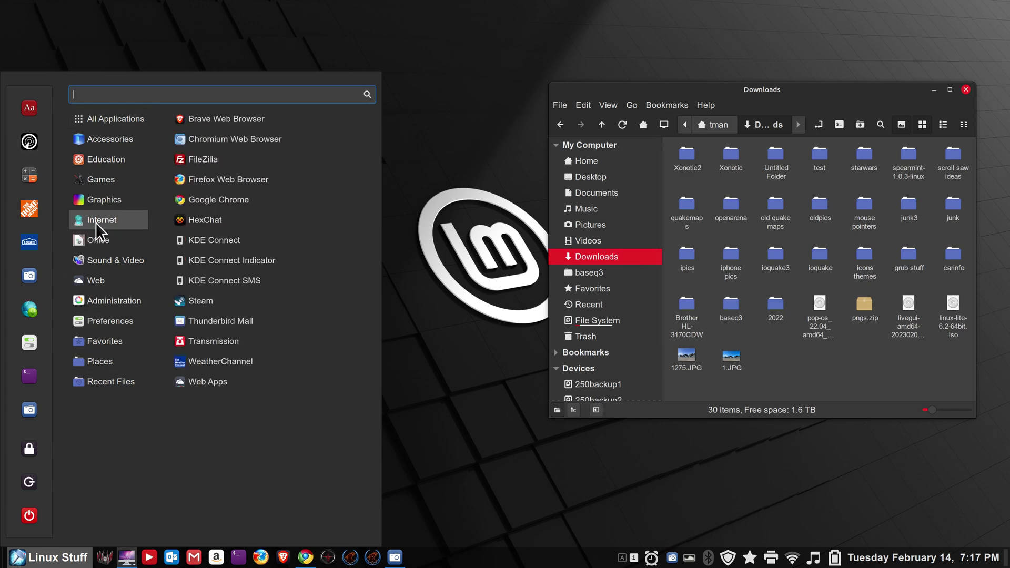
pyautogui.click(228, 386)
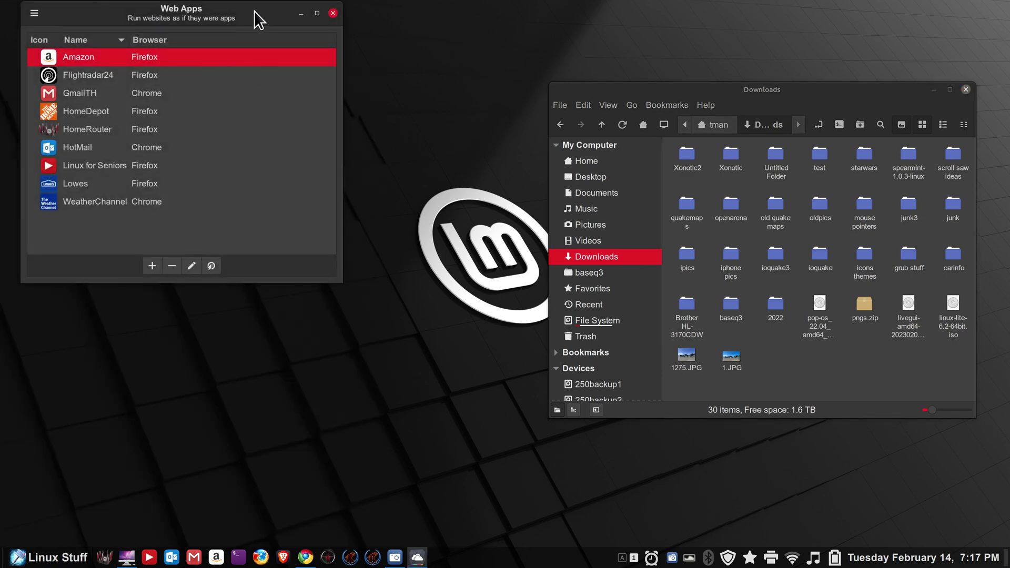
pyautogui.moveTo(257, 16); pyautogui.dragTo(356, 121)
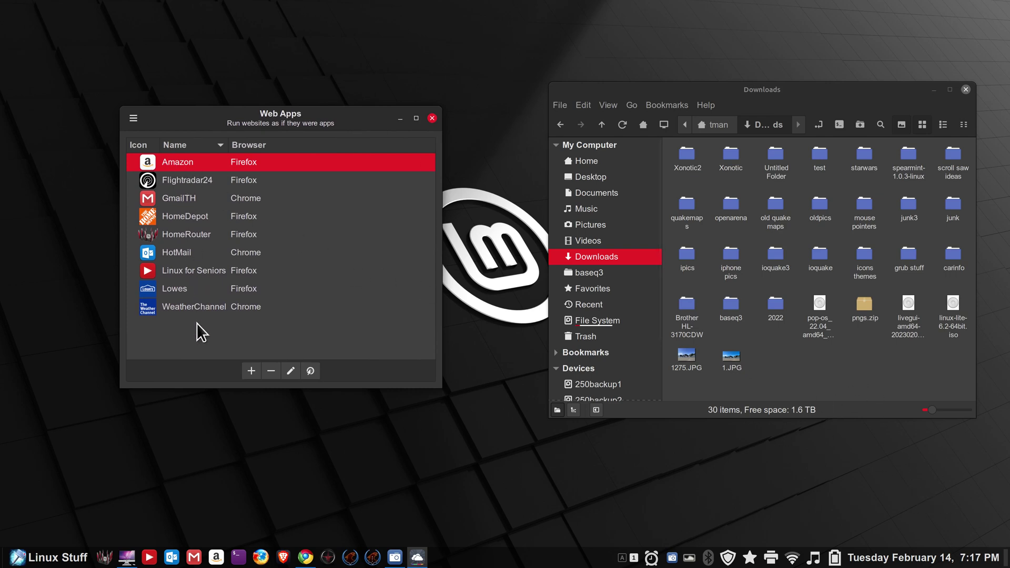
# - View the HomeRouter web app's settings without changing them, select the Linux for Seniors entry, and close the Web Apps manager
pyautogui.click(187, 234)
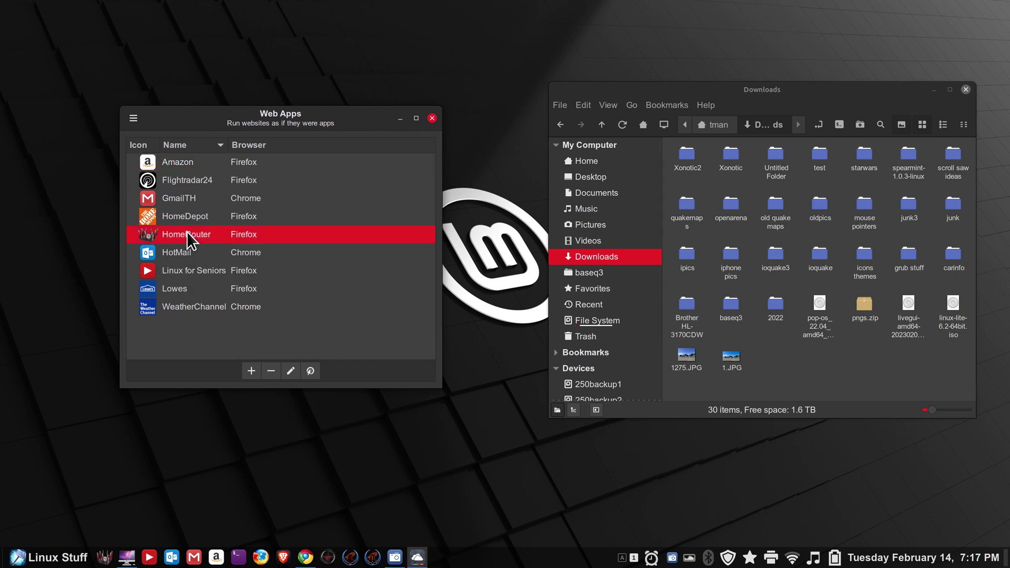
pyautogui.click(290, 364)
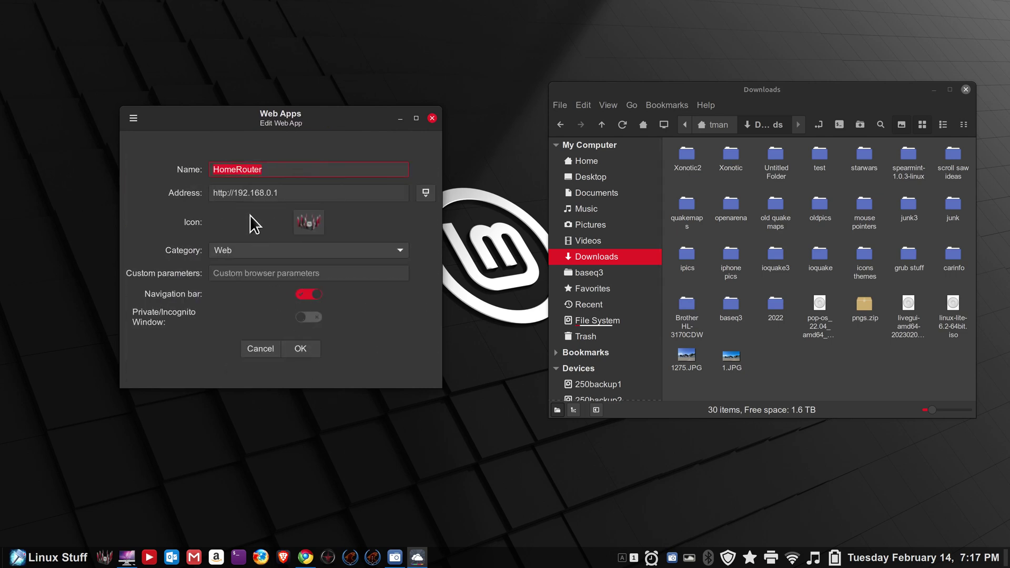
pyautogui.click(257, 349)
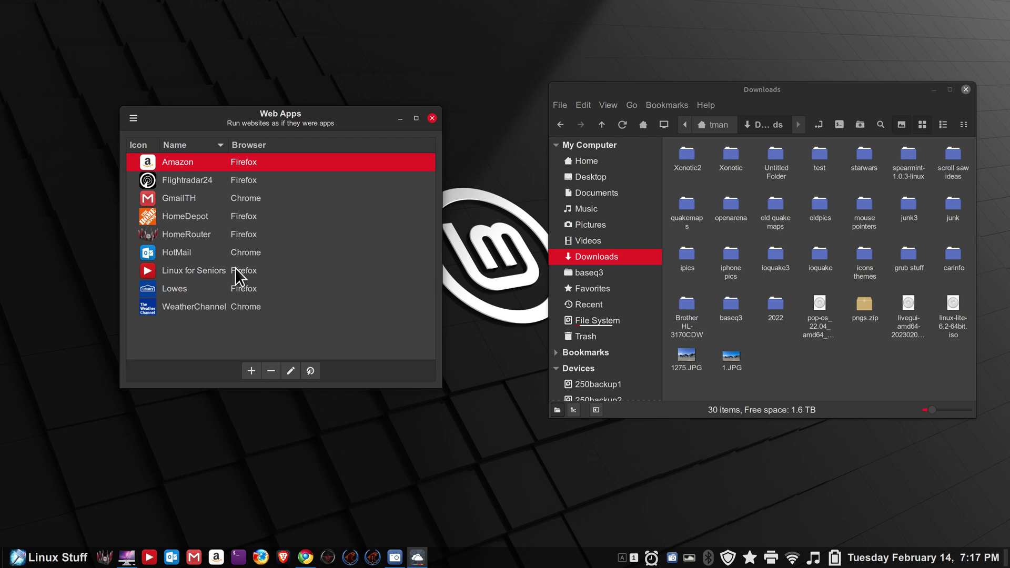
pyautogui.click(205, 269)
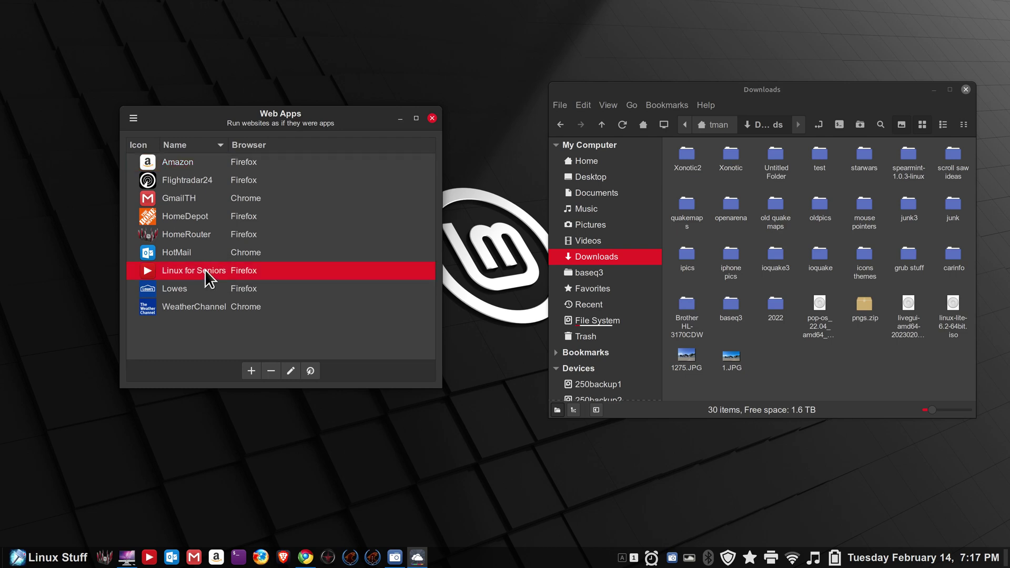
pyautogui.click(432, 118)
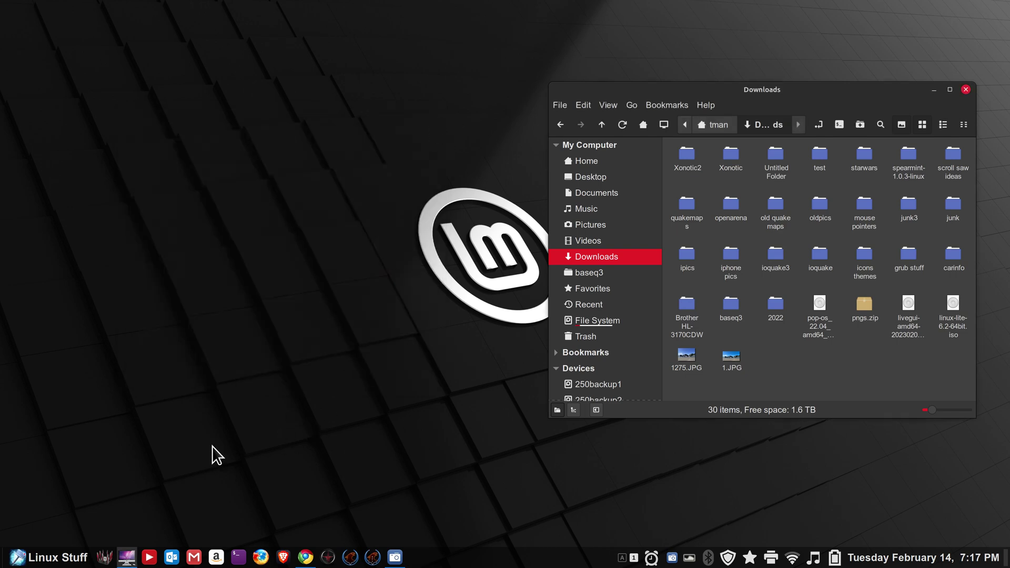
# - Launch the Linux for Seniors web app and follow the gnome-look.org link on the channel's About page
pyautogui.click(150, 557)
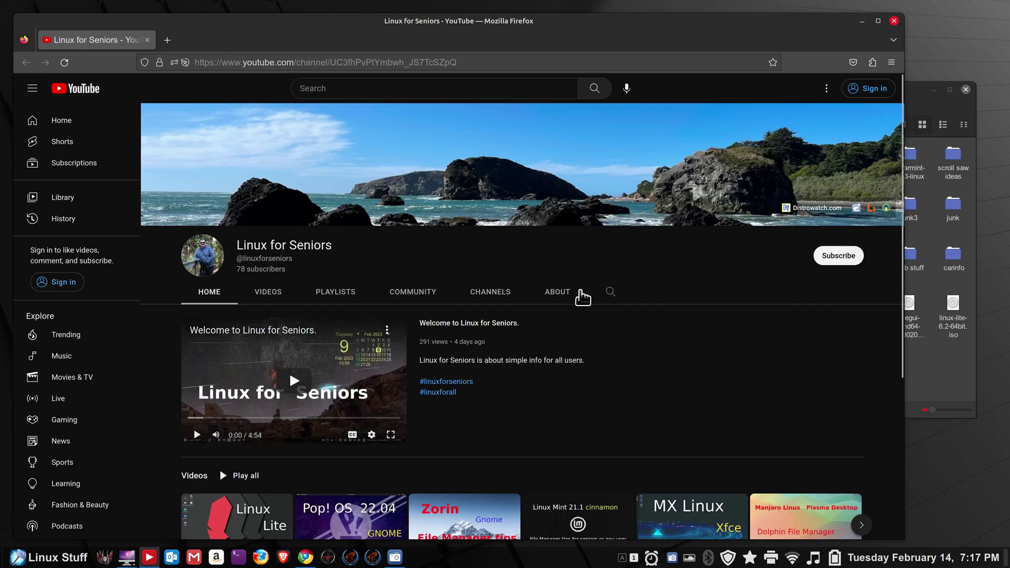
pyautogui.click(556, 294)
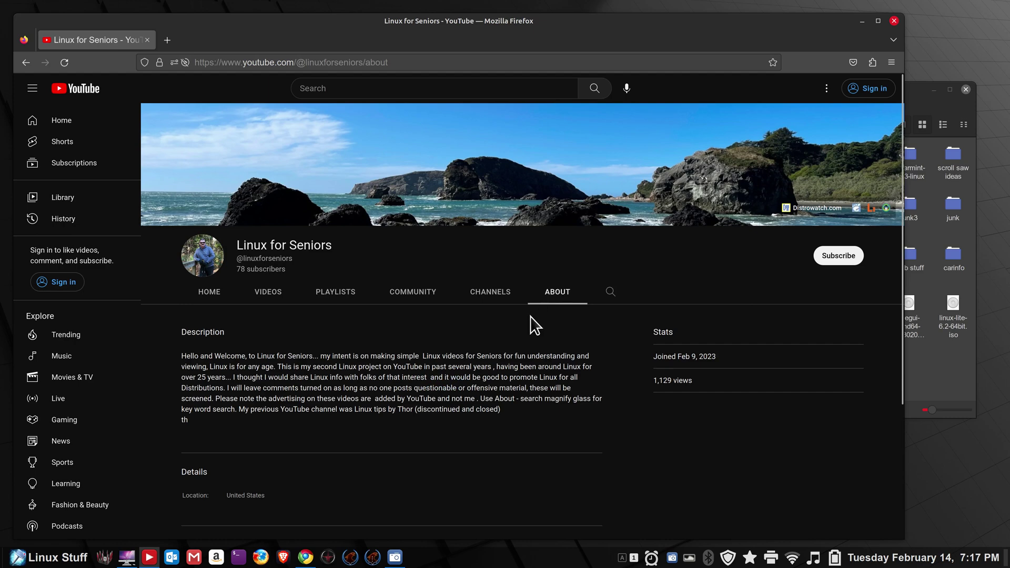
pyautogui.scroll(-3, 530, 317)
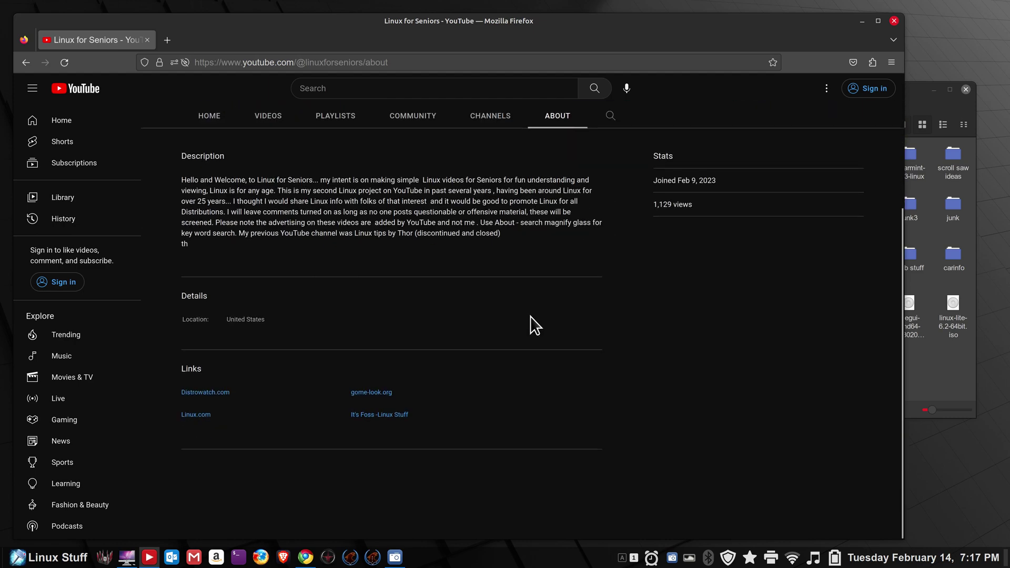
pyautogui.click(374, 395)
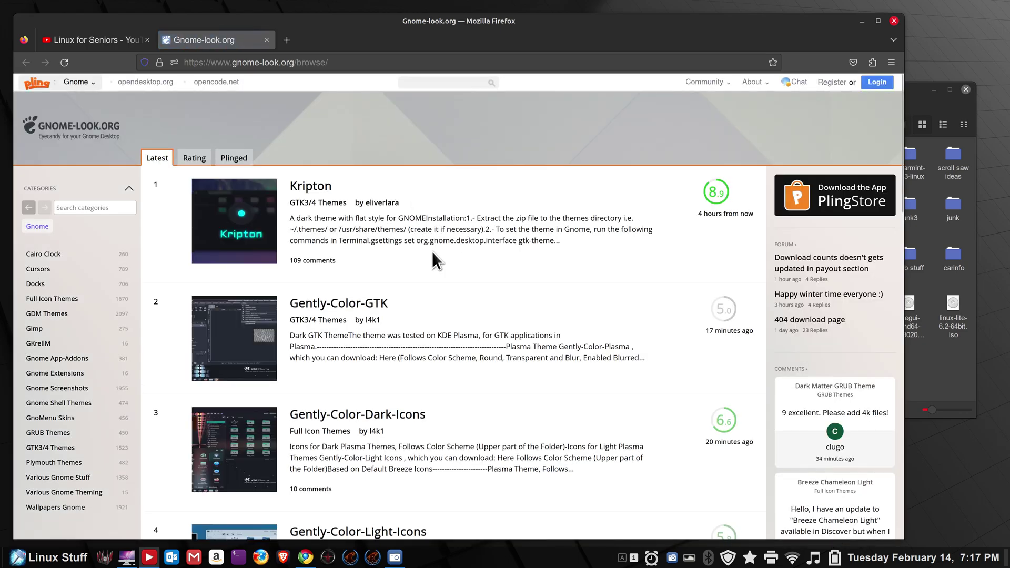
# - Open the Cursors category on Gnome-look.org and highlight the available sizes in the Simp1e Cursors description
pyautogui.click(51, 271)
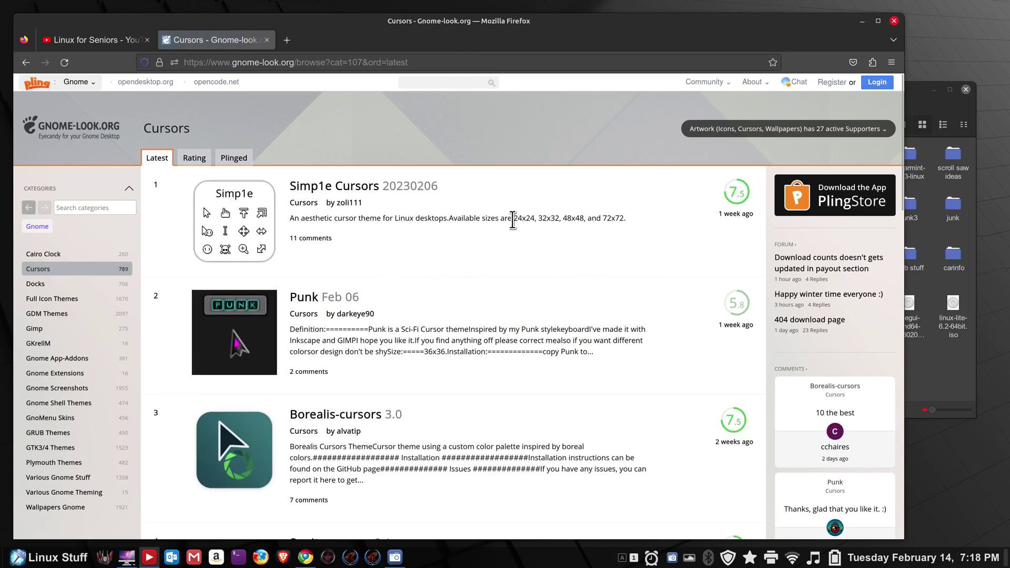
pyautogui.moveTo(512, 217); pyautogui.dragTo(624, 217)
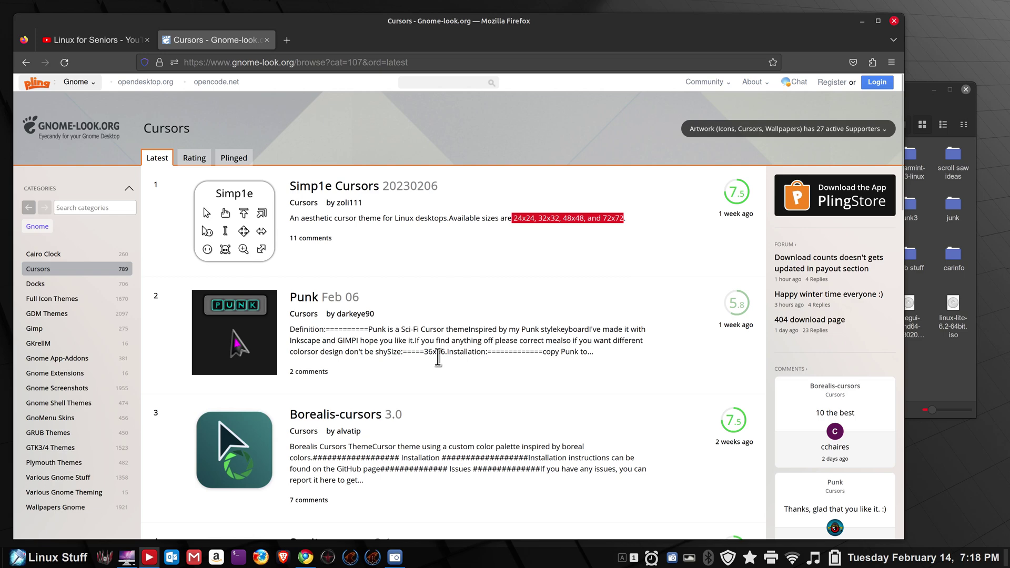
pyautogui.click(460, 266)
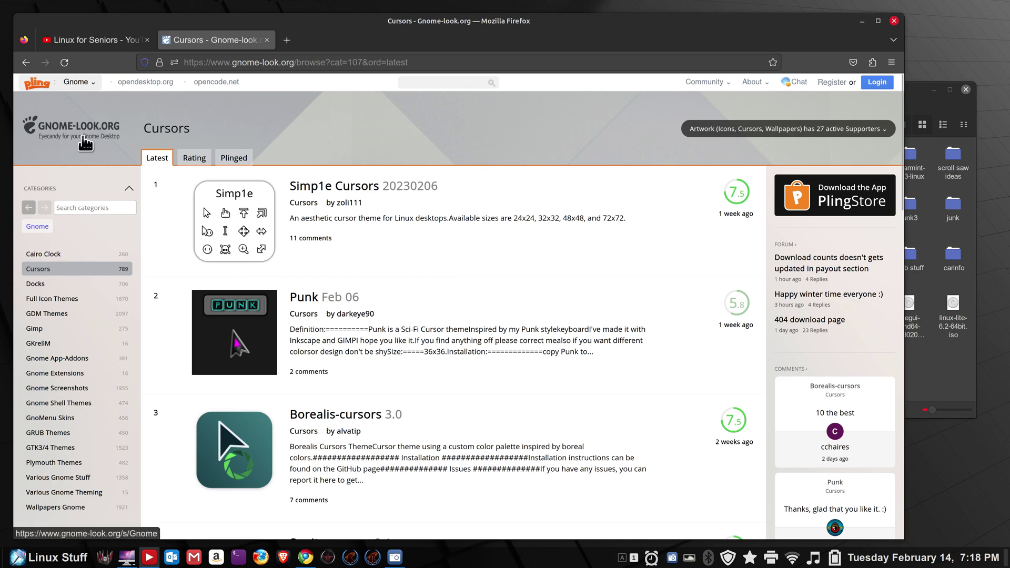
# - Search the site for "azeni", open the Azenis cursor theme, and return to the Cursors listing
pyautogui.click(416, 84)
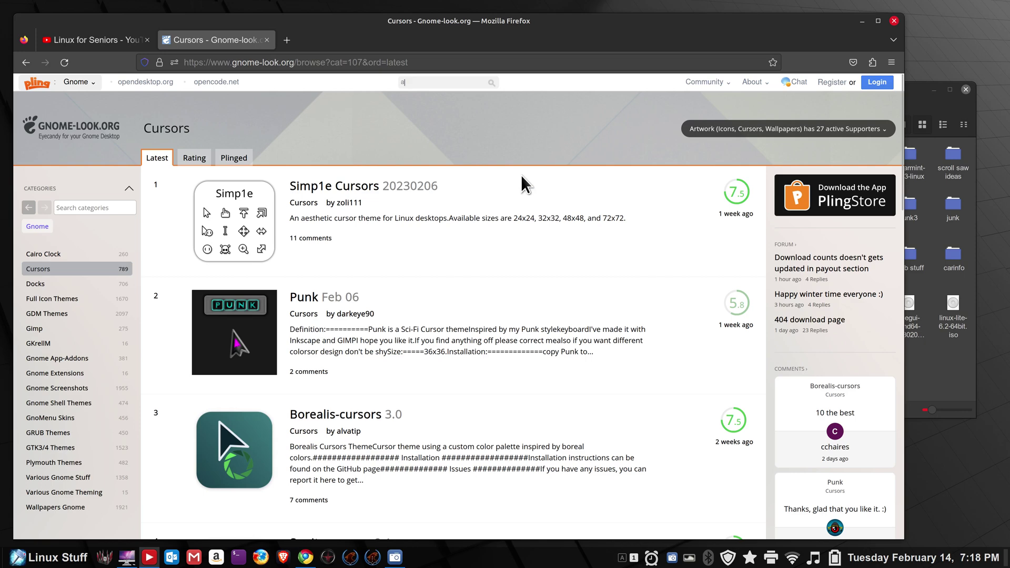
pyautogui.write('azeni')
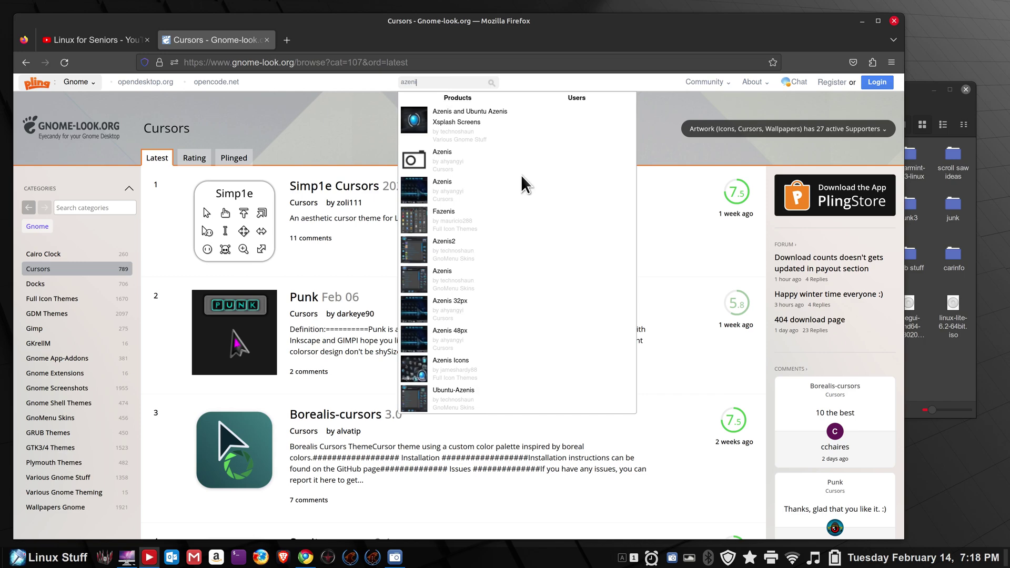
pyautogui.click(461, 191)
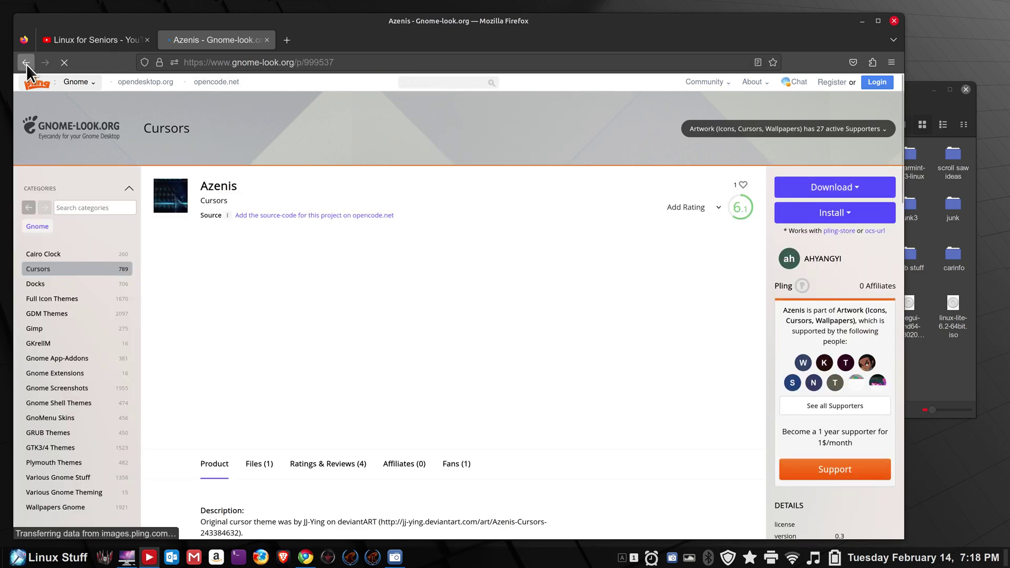
pyautogui.click(26, 63)
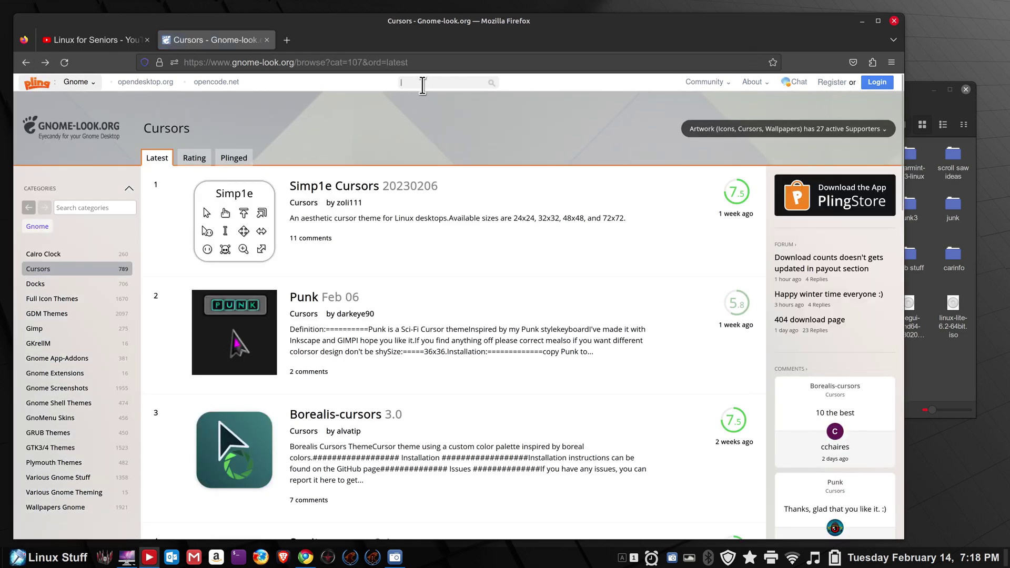
# - Search the site for "azenis" and open the plain Azenis theme from the Cursors category
pyautogui.click(422, 83)
pyautogui.write('azenis')
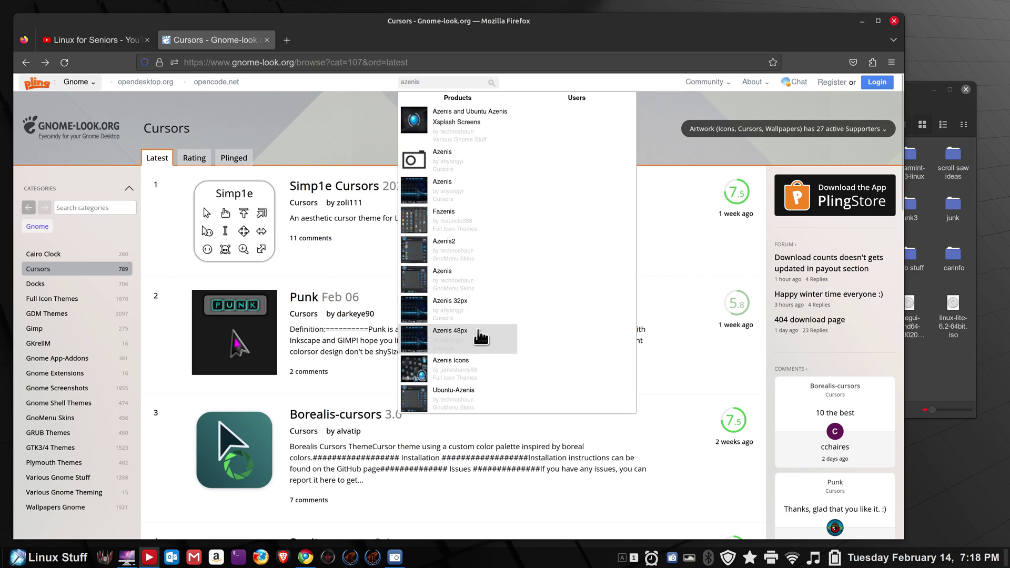
pyautogui.click(451, 188)
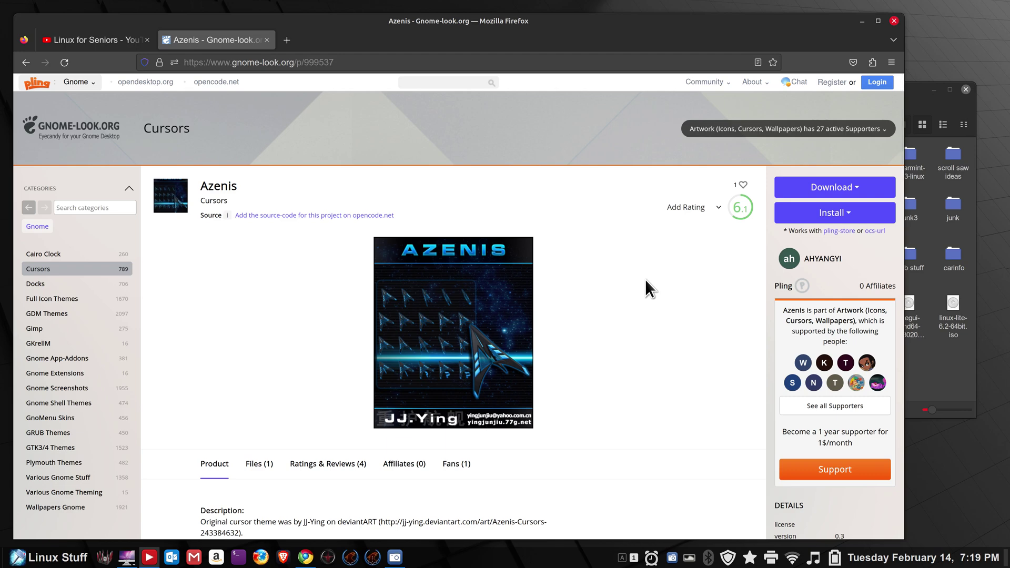
# - Download 165182-Azenis.tar.bz2 from the Azenis file list and minimize the browser to reveal the Downloads folder
pyautogui.scroll(-3, 609, 301)
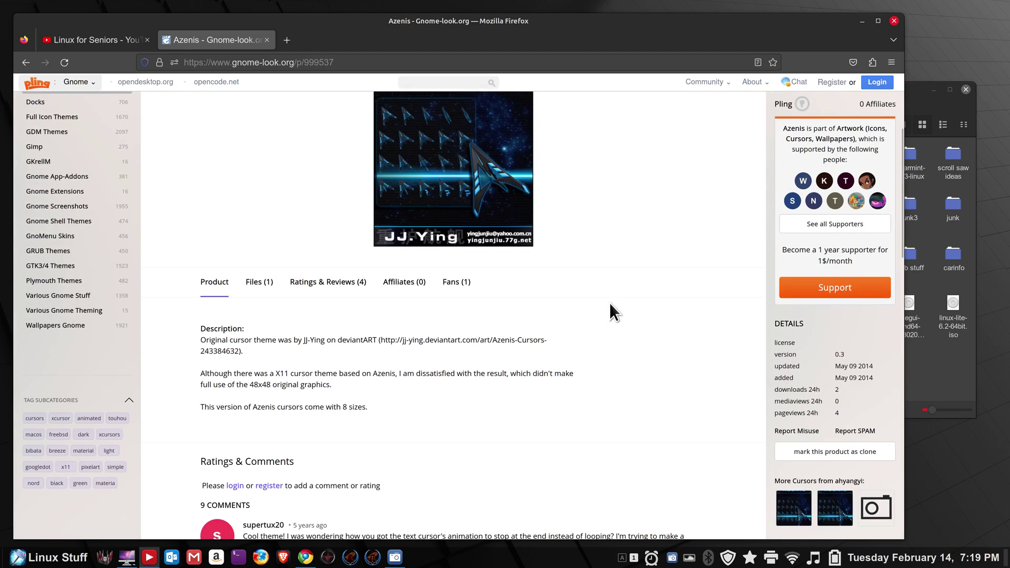
pyautogui.click(259, 283)
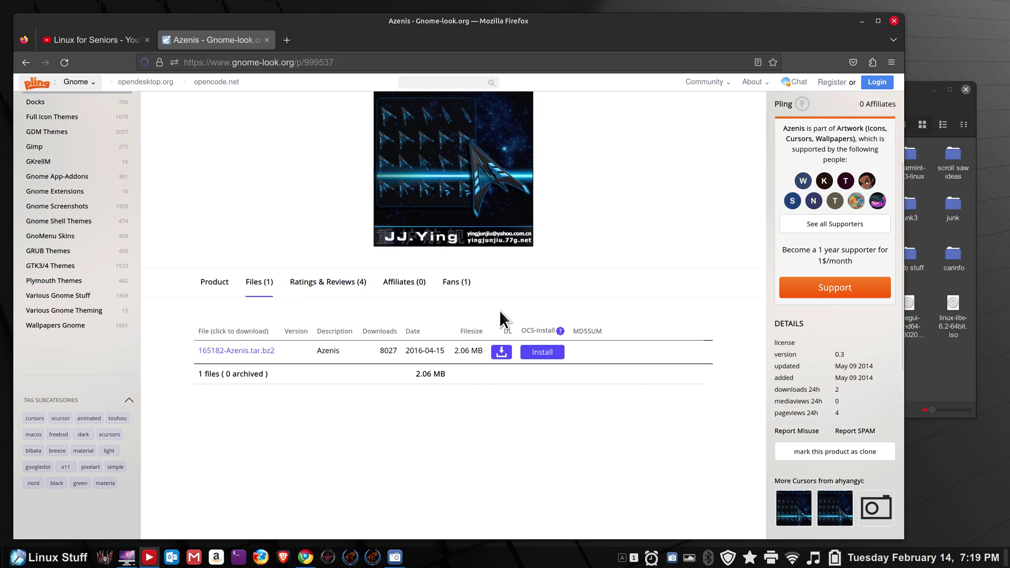
pyautogui.click(501, 353)
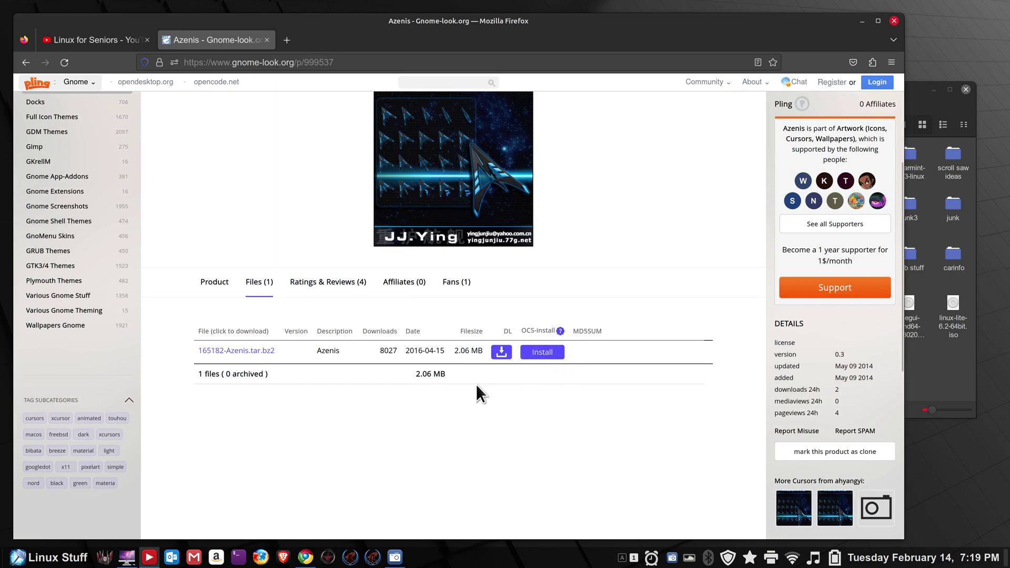
pyautogui.click(242, 351)
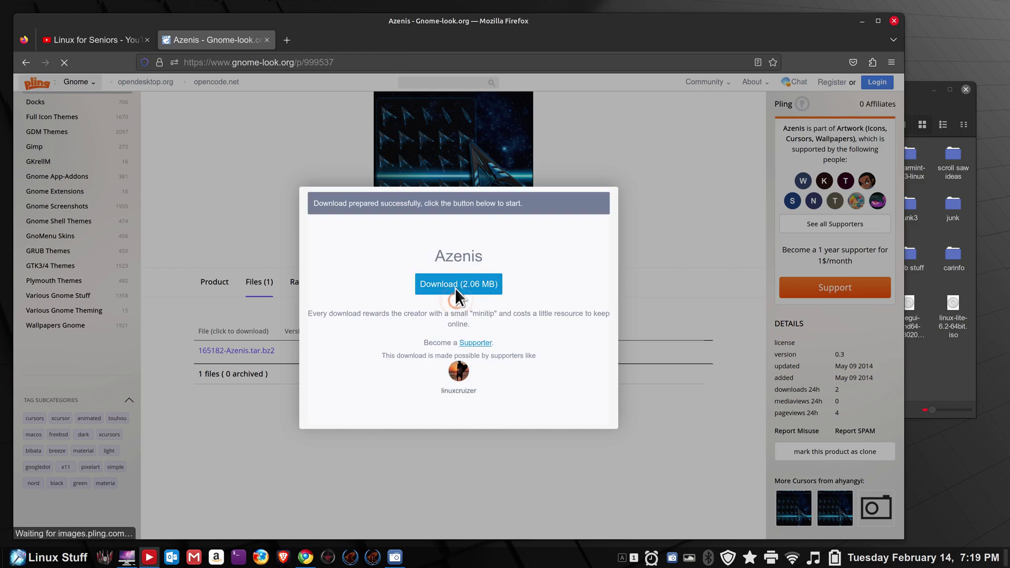
pyautogui.click(476, 287)
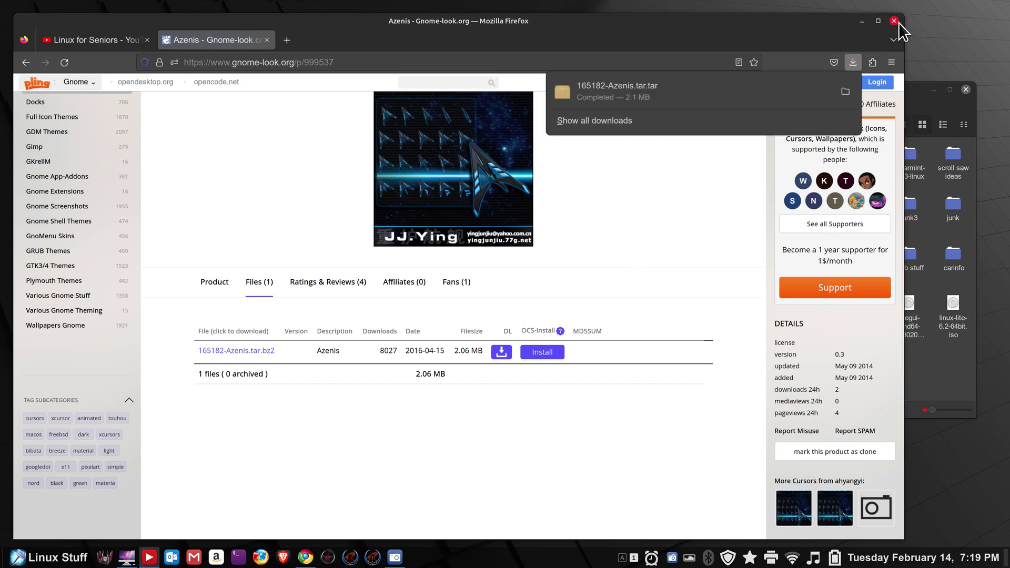
pyautogui.click(860, 21)
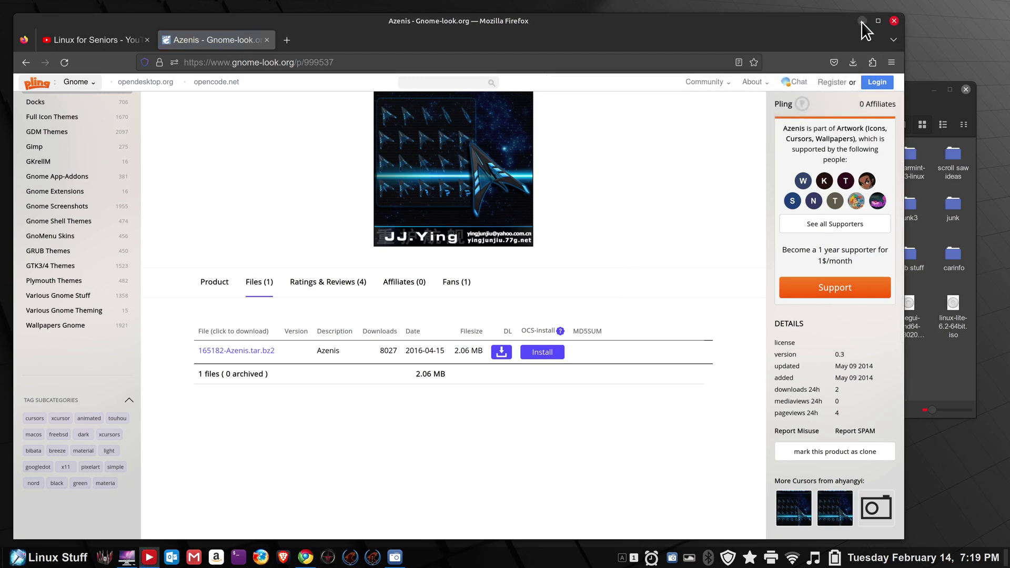
pyautogui.click(860, 21)
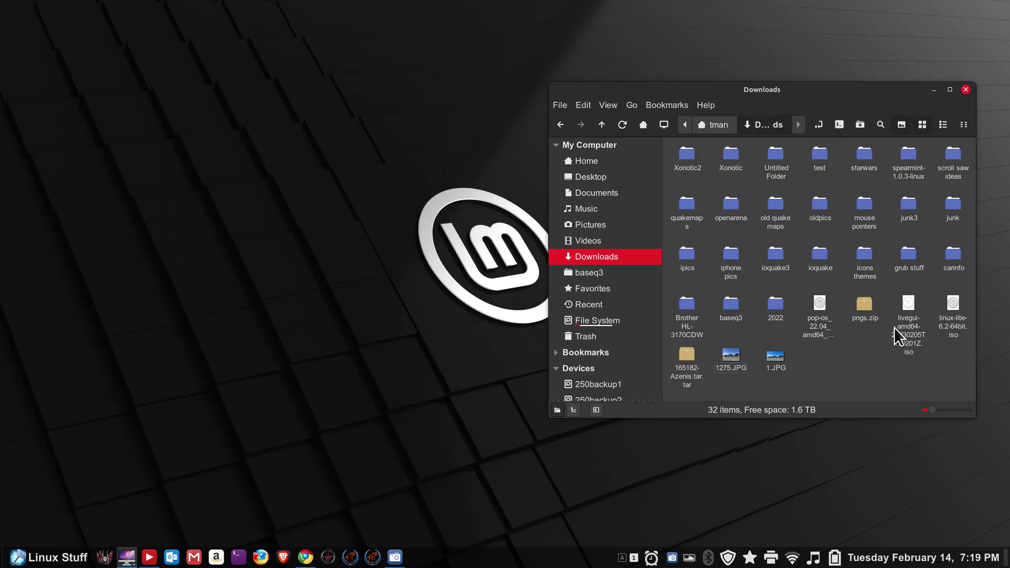
# - Create a new folder named "mouse" in the Downloads folder
pyautogui.click(688, 355)
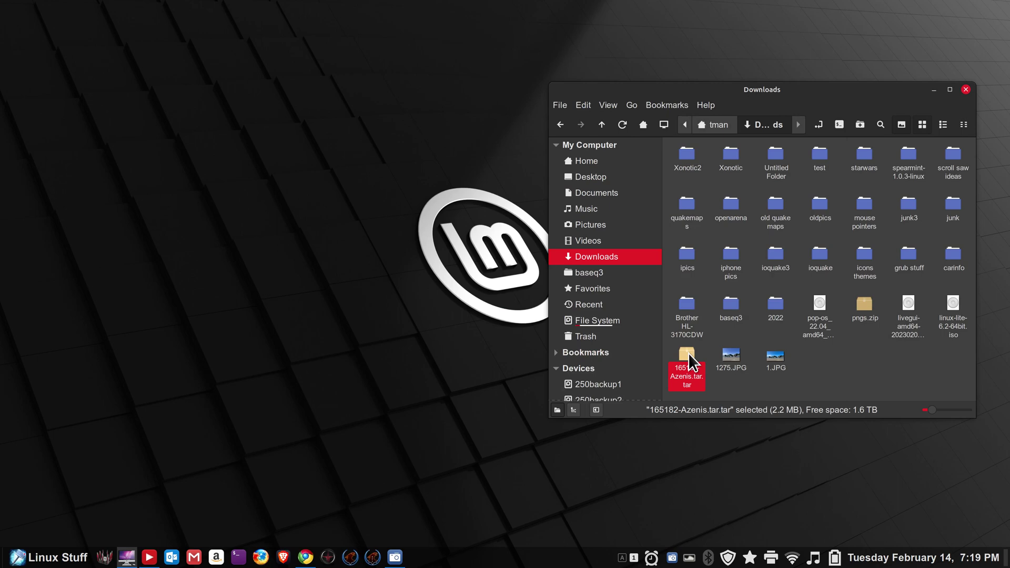
pyautogui.rightClick(840, 352)
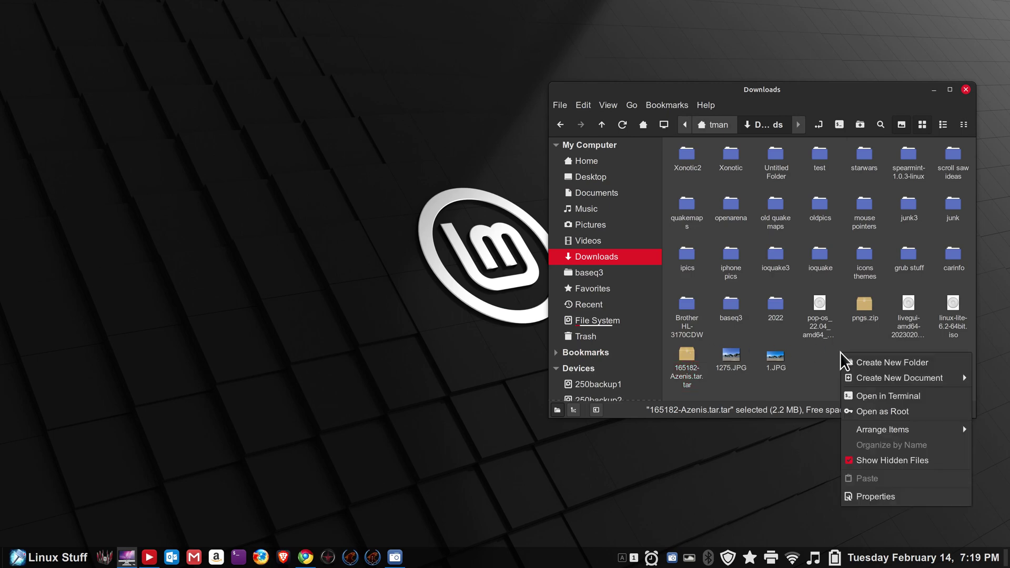
pyautogui.click(872, 361)
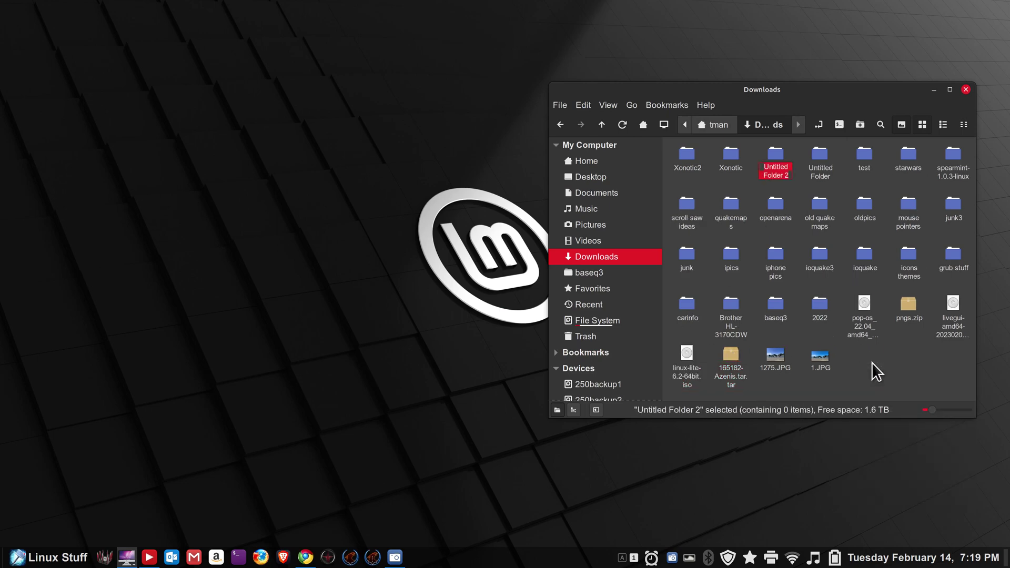
pyautogui.write('mouse')
pyautogui.press('Return')
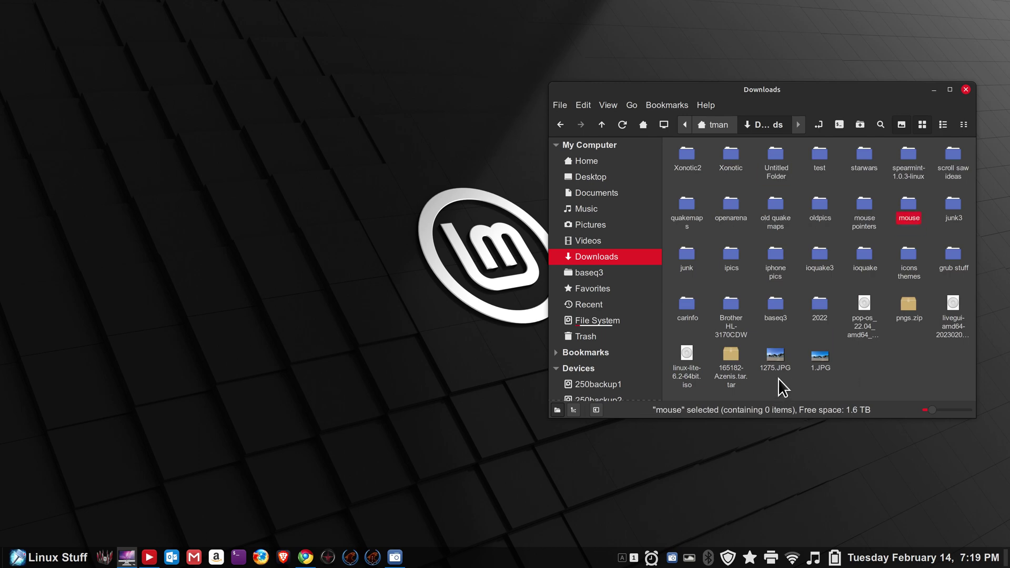
# - Move the 165182-Azenis.tar.tar archive into the mouse folder and open that folder
pyautogui.moveTo(734, 368); pyautogui.dragTo(906, 213)
pyautogui.click(909, 212)
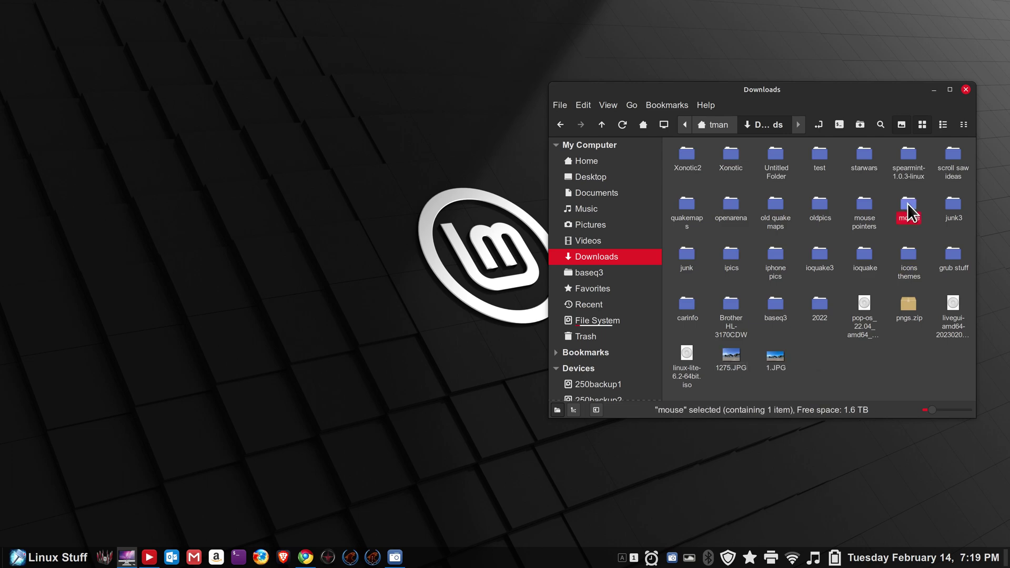
pyautogui.doubleClick(910, 212)
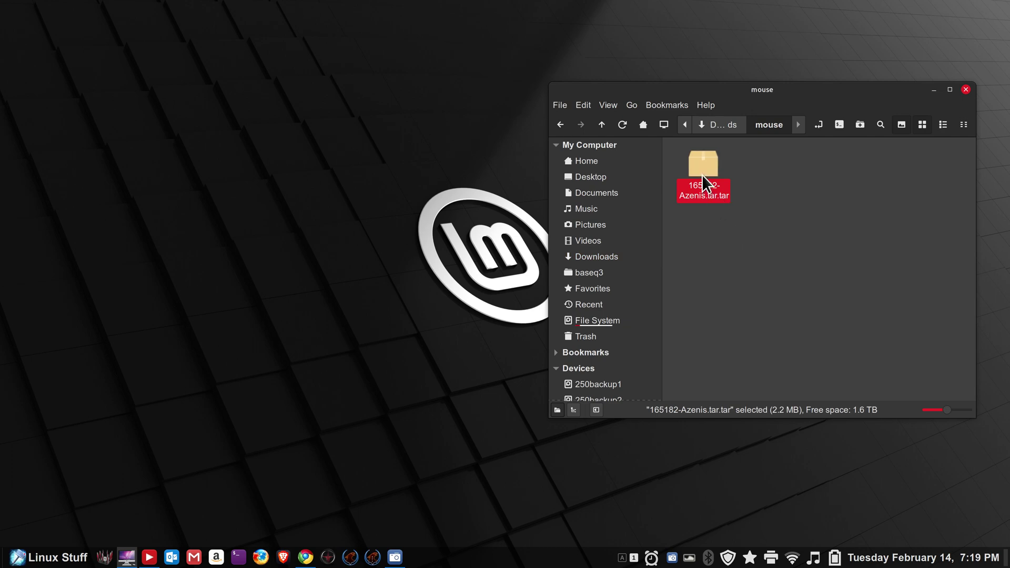
# - Extract 165182-Azenis.tar.tar within the mouse folder, check the extracted Azenis folder's contents, and return to the mouse folder
pyautogui.moveTo(838, 92); pyautogui.dragTo(605, 96)
pyautogui.doubleClick(476, 162)
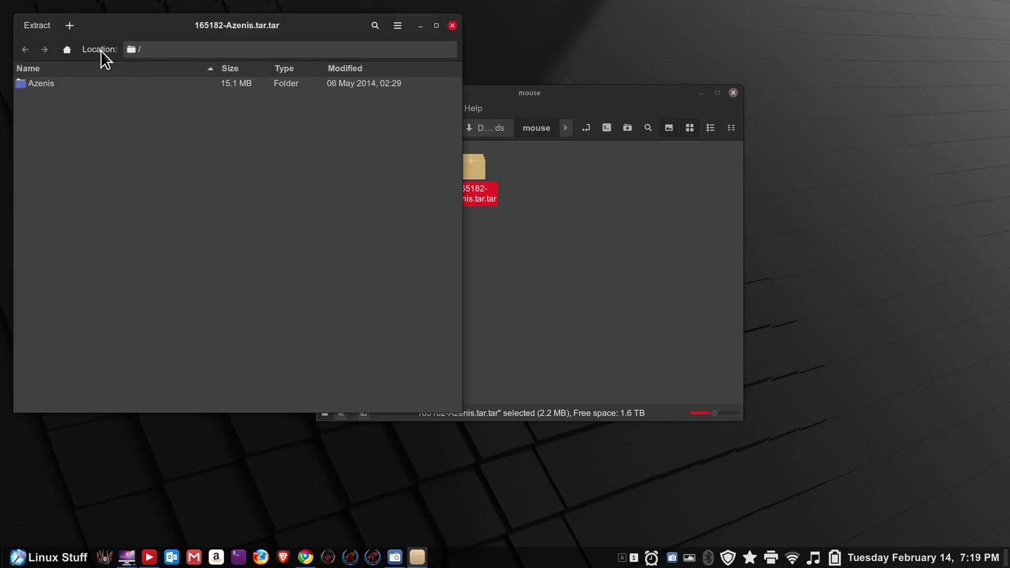
pyautogui.click(452, 26)
pyautogui.rightClick(471, 163)
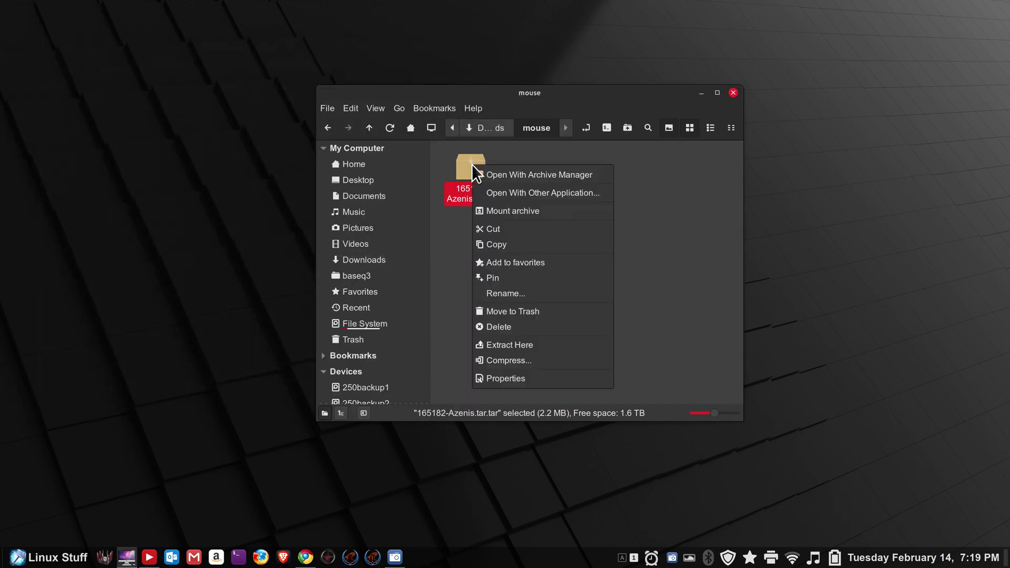
pyautogui.click(536, 352)
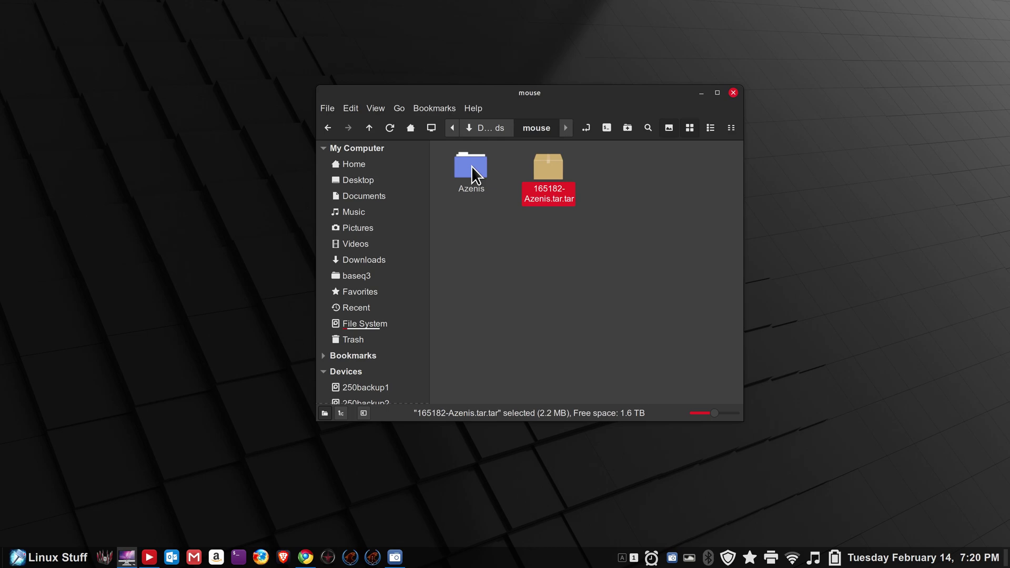
pyautogui.doubleClick(471, 166)
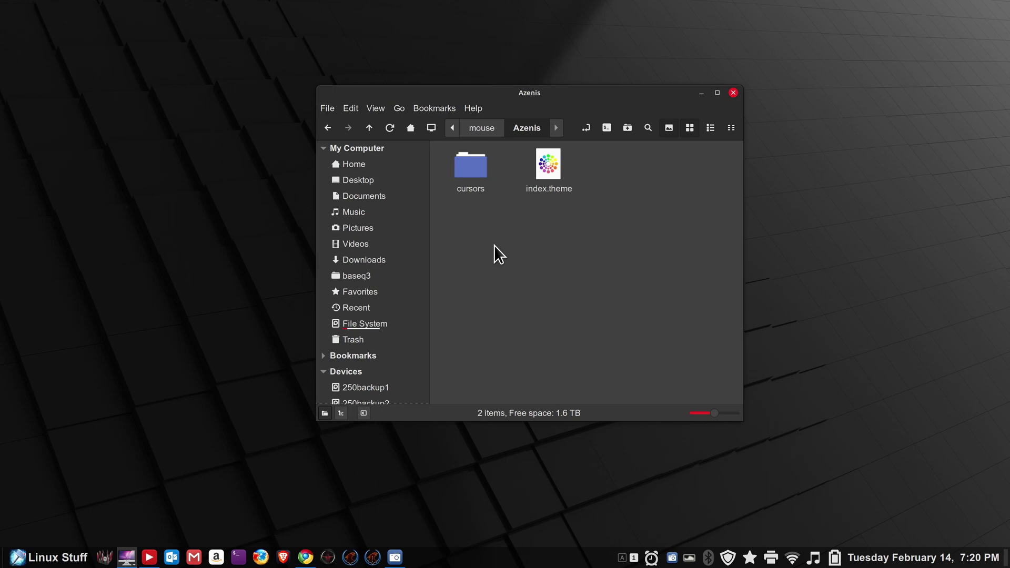
pyautogui.click(370, 128)
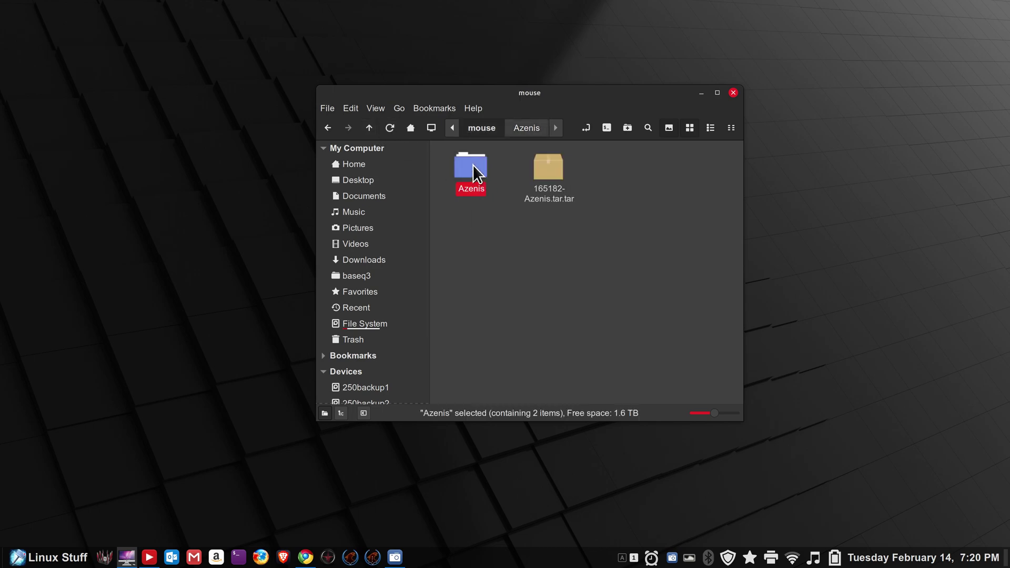
# - Open a second file manager window and arrange it side by side with the mouse folder window
pyautogui.moveTo(626, 94); pyautogui.dragTo(325, 48)
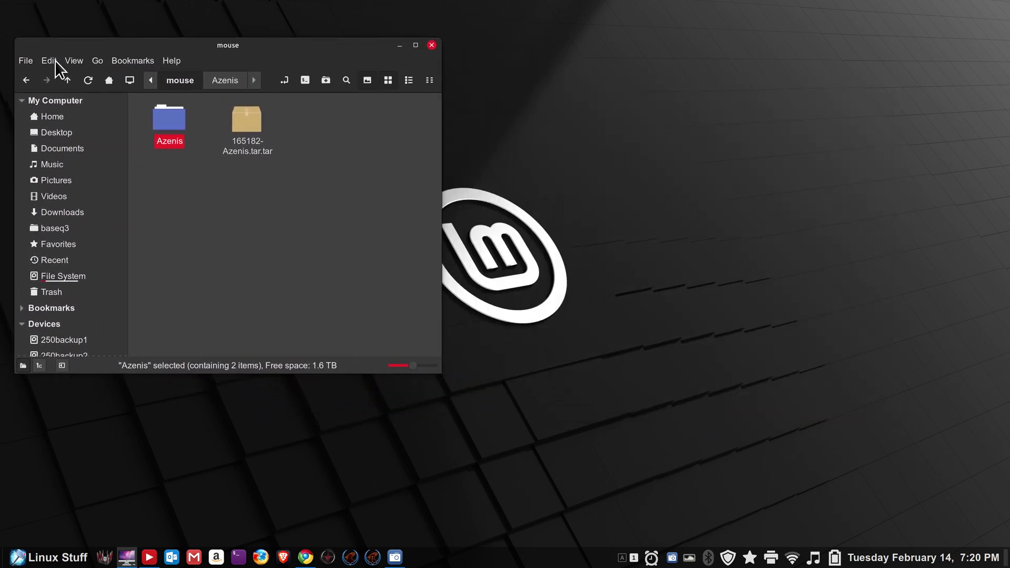
pyautogui.click(26, 60)
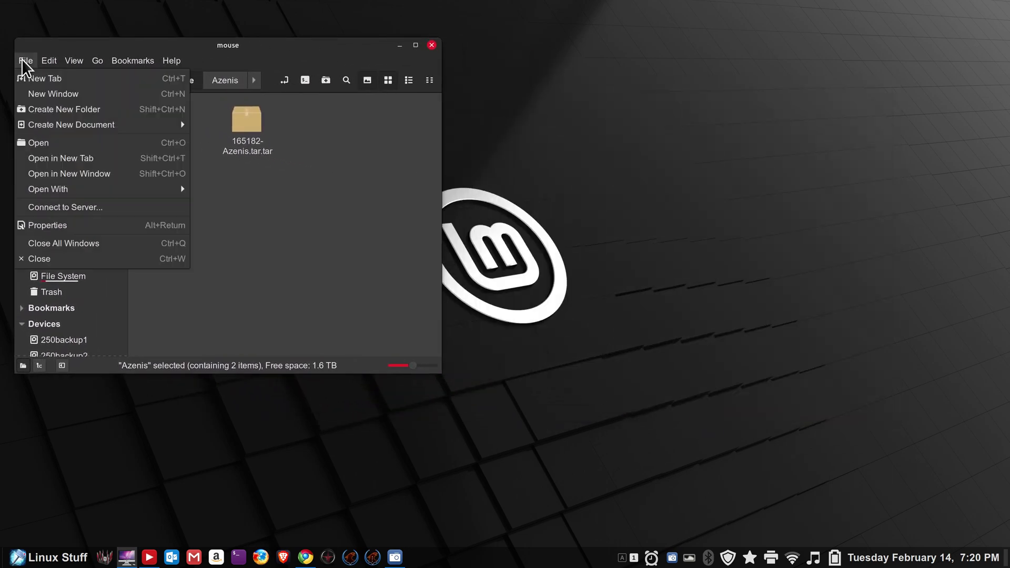
pyautogui.click(49, 93)
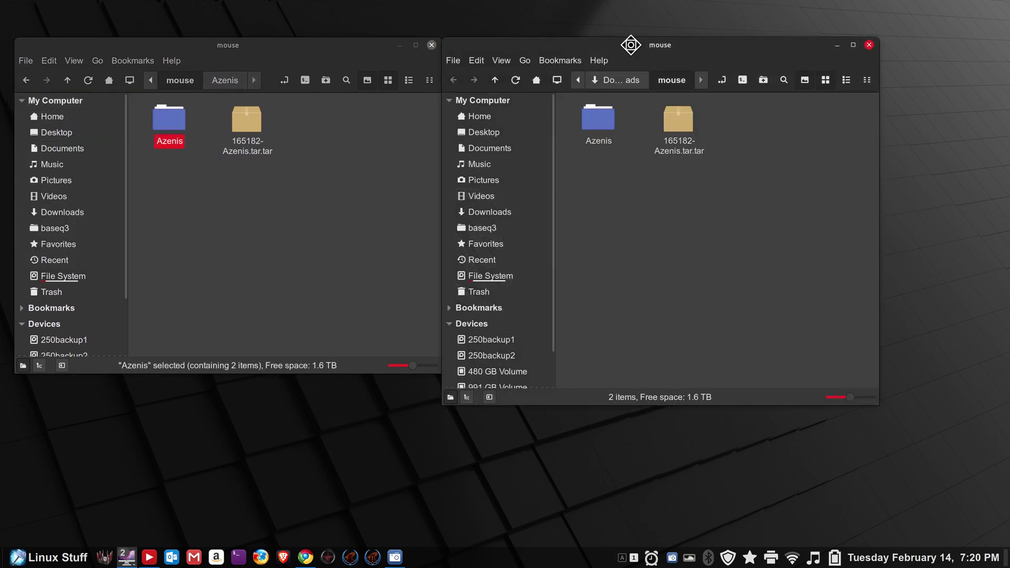
pyautogui.moveTo(649, 43); pyautogui.dragTo(770, 55)
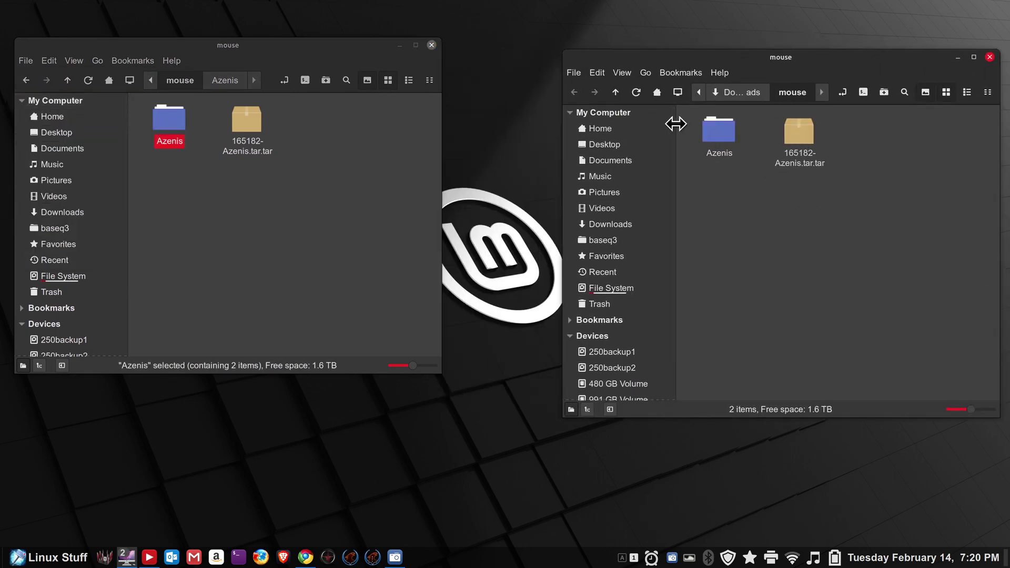
# - Open the hidden .icons folder of the home directory in the second file manager window
pyautogui.click(639, 130)
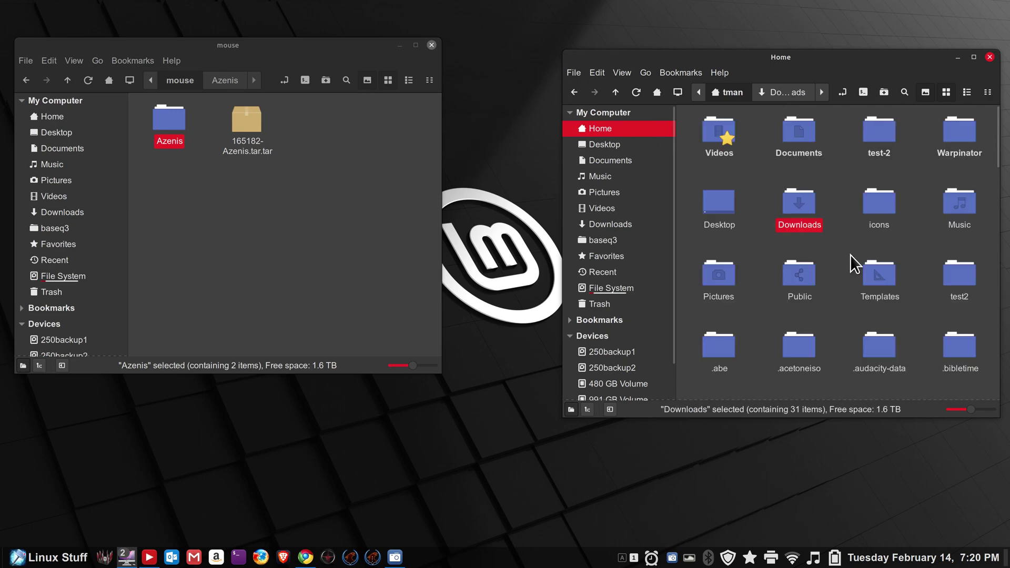
pyautogui.scroll(-5, 851, 258)
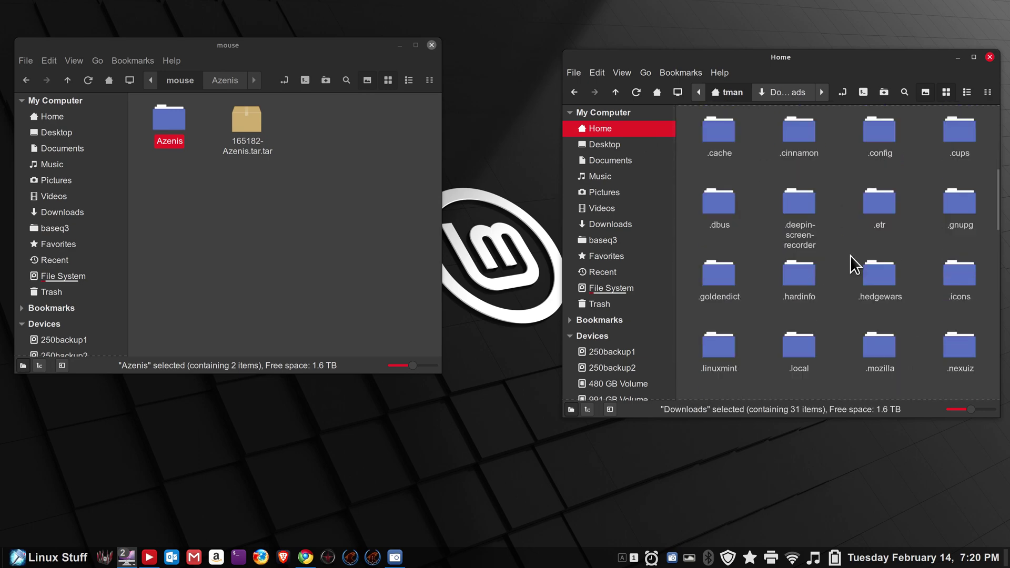
pyautogui.scroll(-1, 854, 264)
pyautogui.scroll(-1, 852, 263)
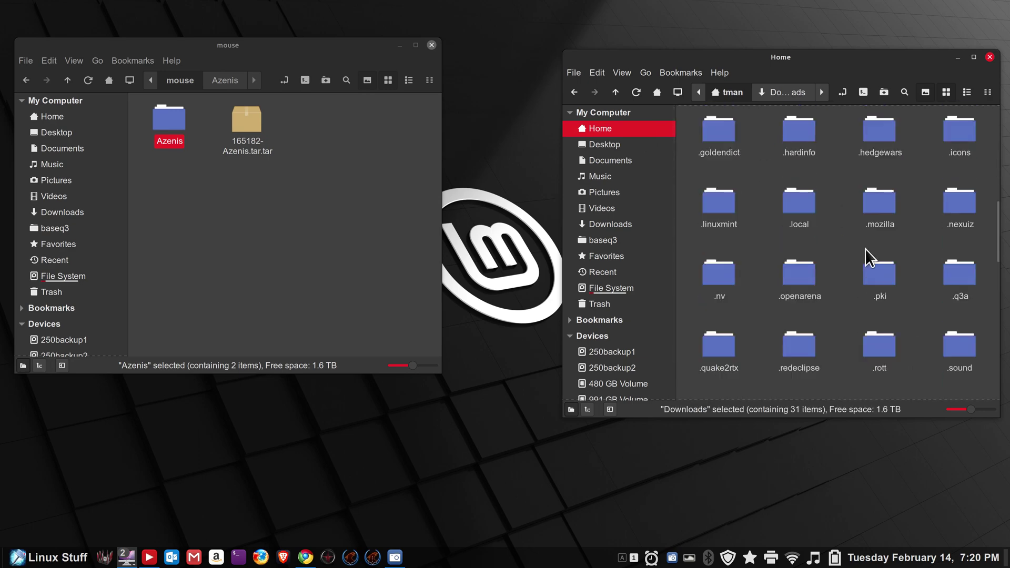
pyautogui.doubleClick(960, 135)
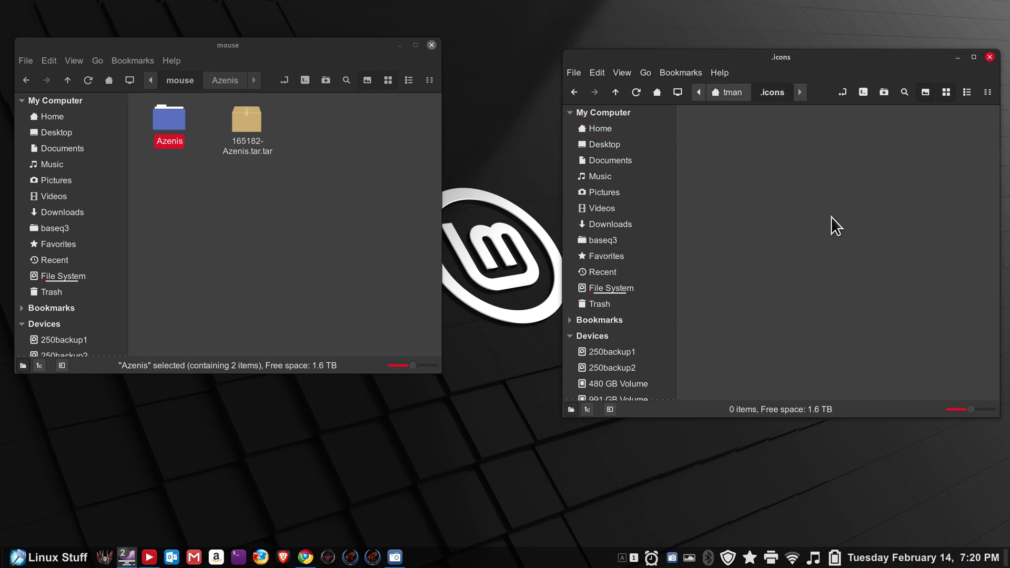
# - Review the available mouse pointer themes in the Themes section of System Settings without choosing one, and close the settings
pyautogui.rightClick(495, 558)
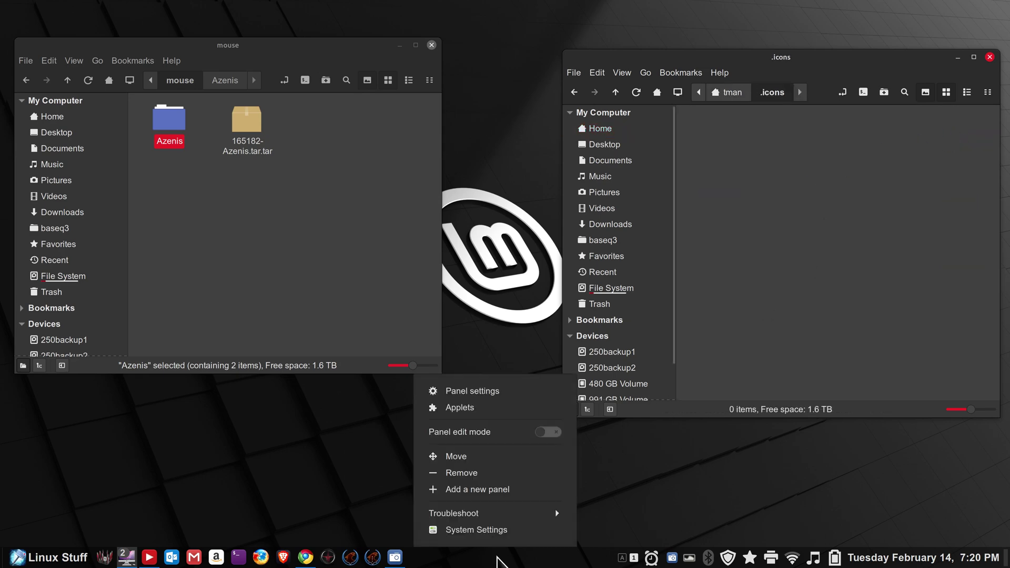
pyautogui.click(475, 529)
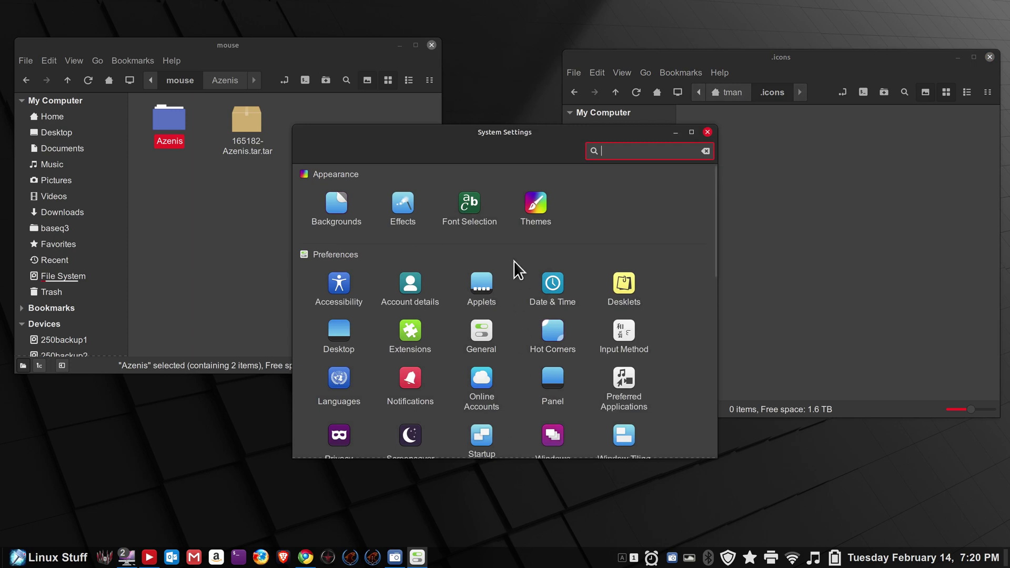
pyautogui.click(534, 210)
pyautogui.click(619, 207)
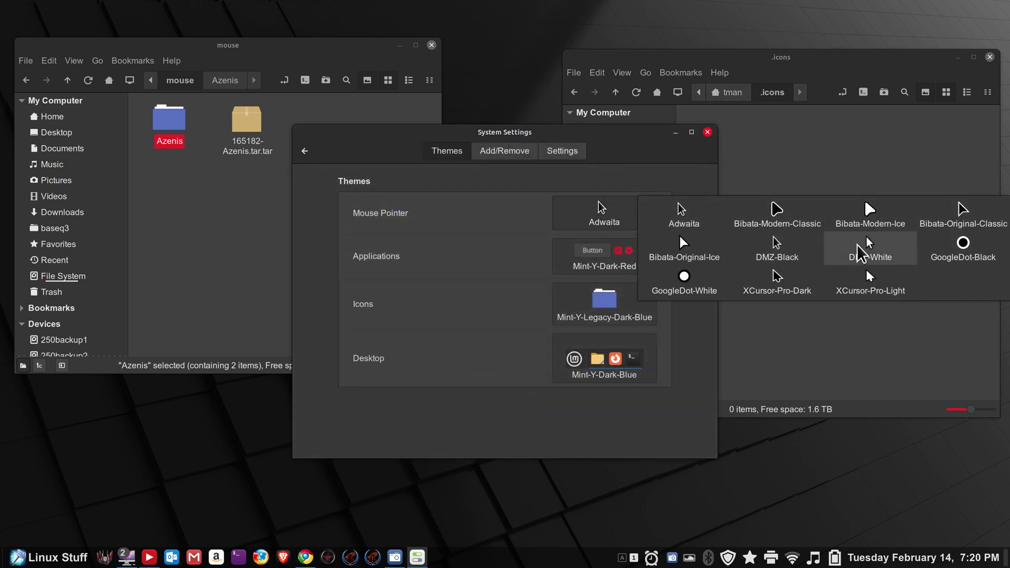
pyautogui.click(834, 371)
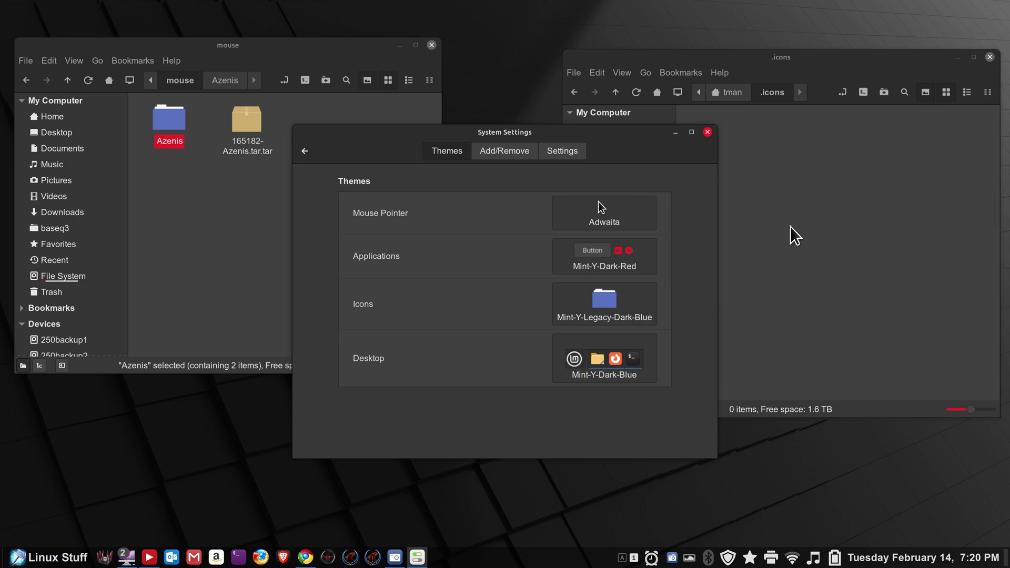
pyautogui.click(709, 130)
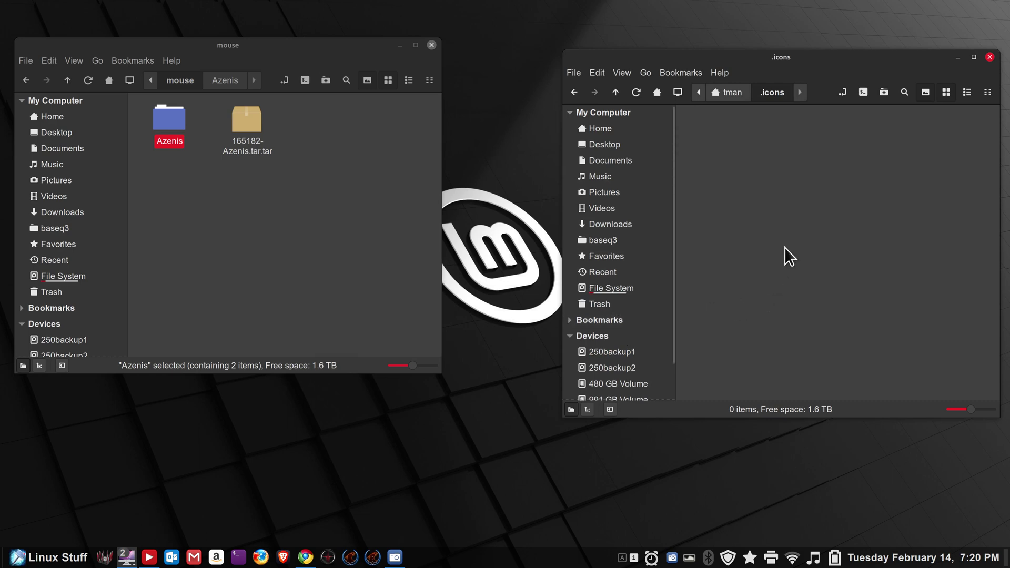
# - Display the full path of the .icons folder and move the extracted Azenis folder into it
pyautogui.click(842, 93)
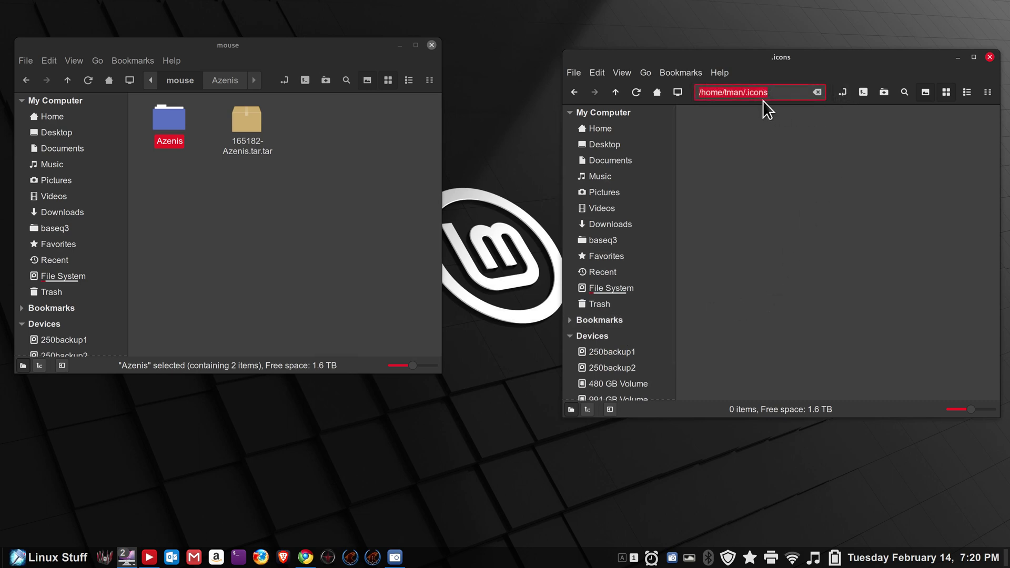
pyautogui.moveTo(172, 125); pyautogui.dragTo(775, 203)
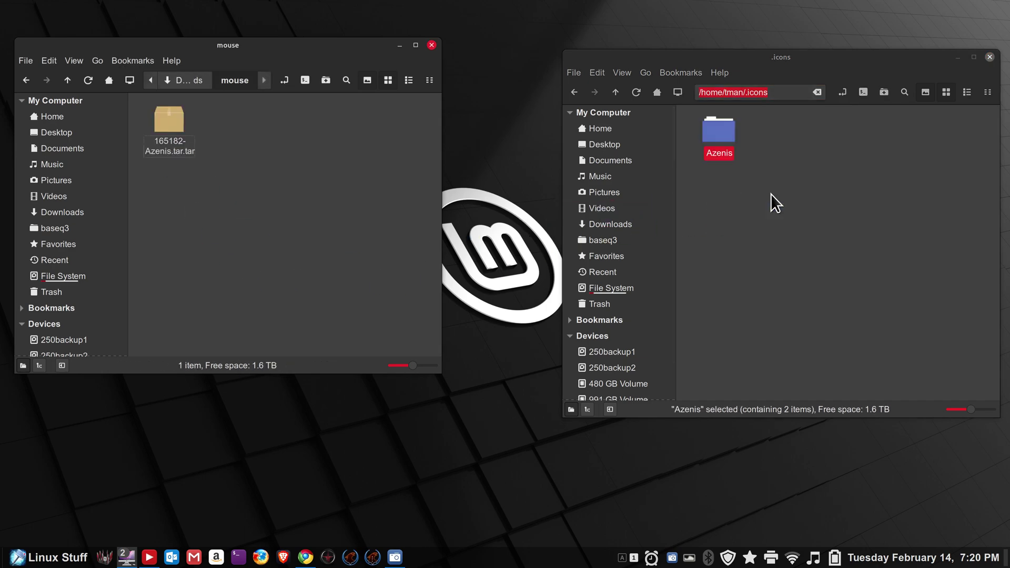
# - Set the mouse pointer theme to Azenis in the Themes section of System Settings
pyautogui.rightClick(542, 560)
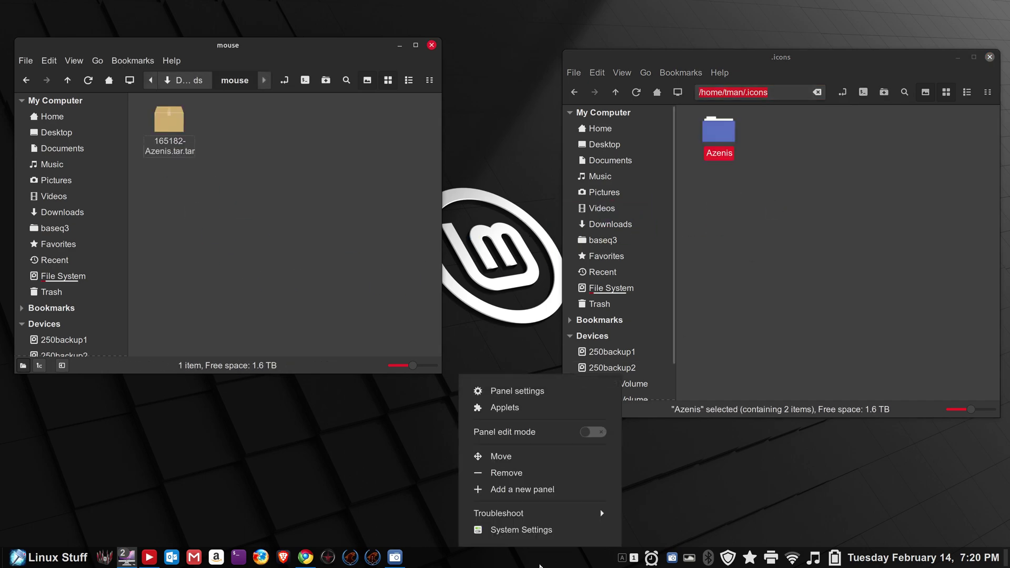
pyautogui.click(554, 531)
pyautogui.click(537, 206)
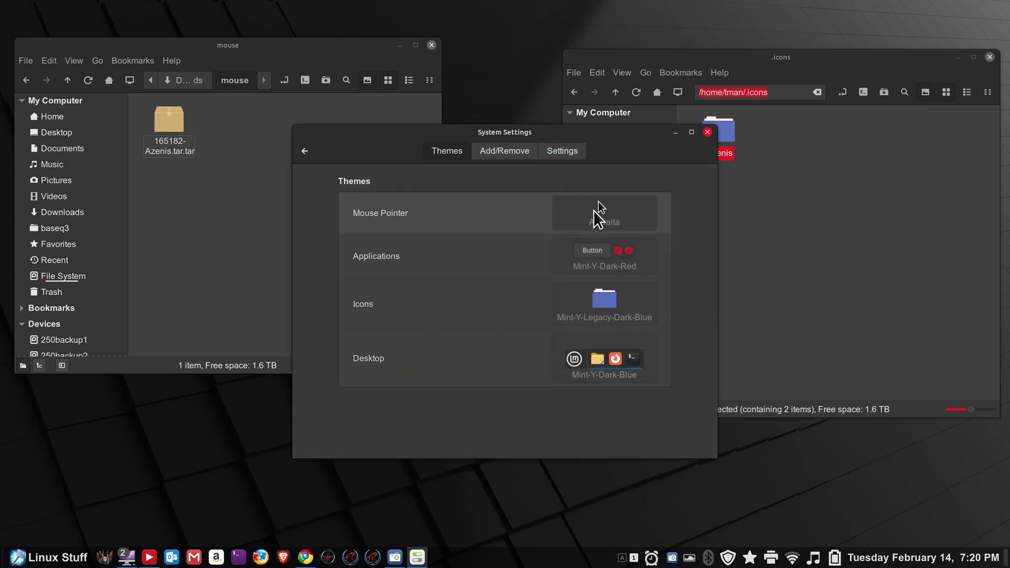
pyautogui.click(595, 213)
pyautogui.click(765, 221)
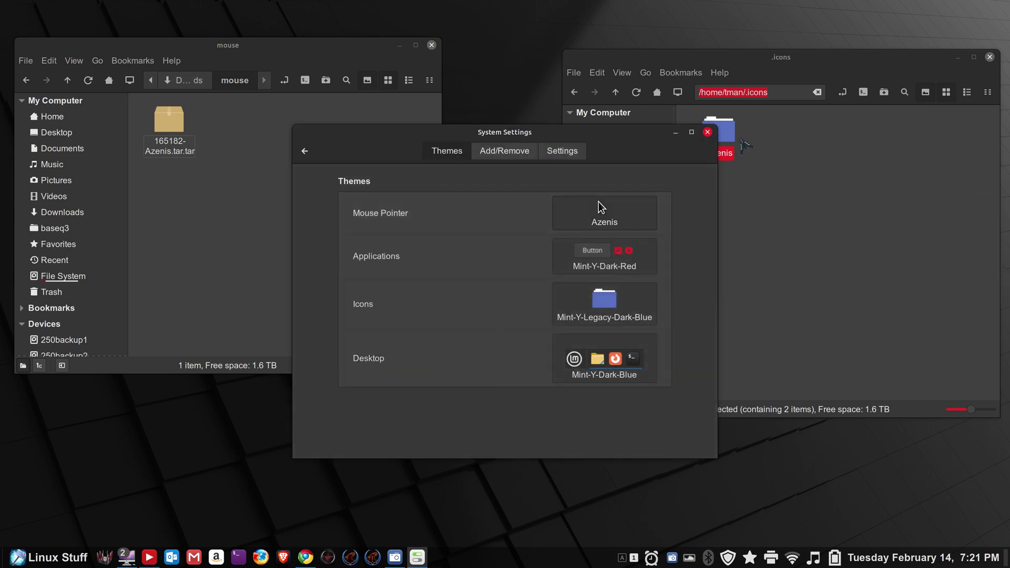
# - Review the list of mouse pointer themes without changing the choice, and close System Settings
pyautogui.moveTo(638, 134); pyautogui.dragTo(589, 180)
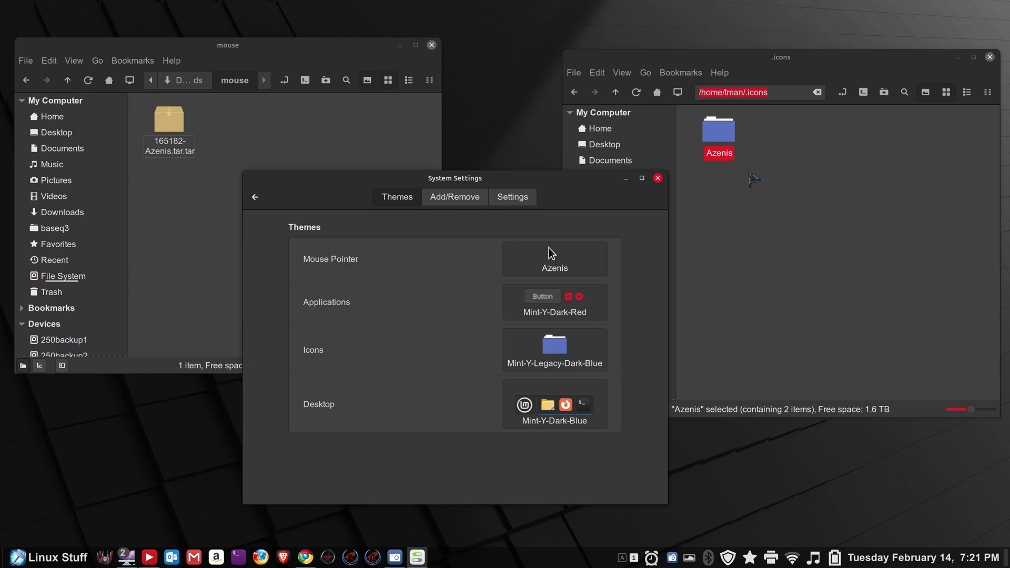
pyautogui.click(594, 263)
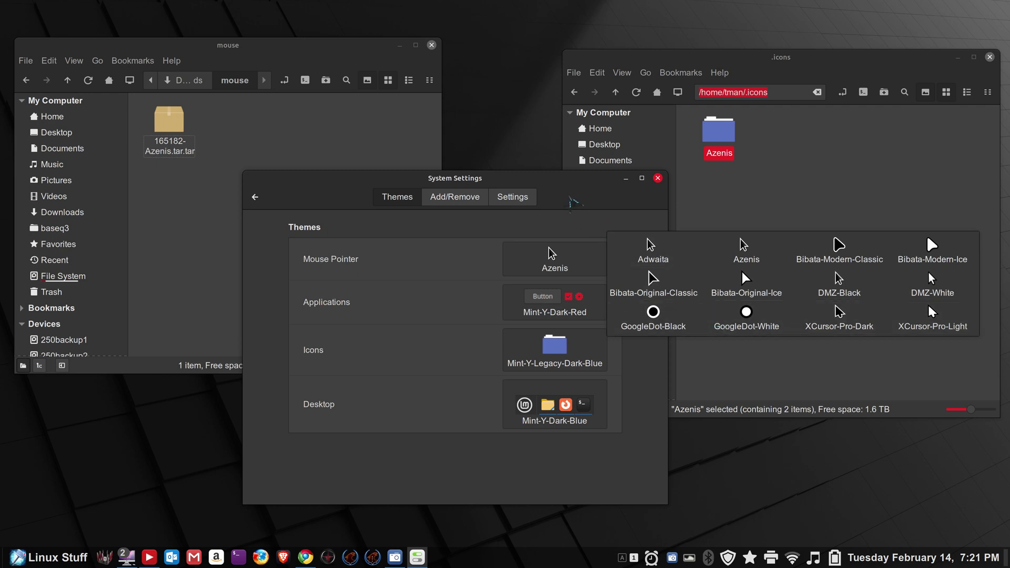
pyautogui.click(612, 202)
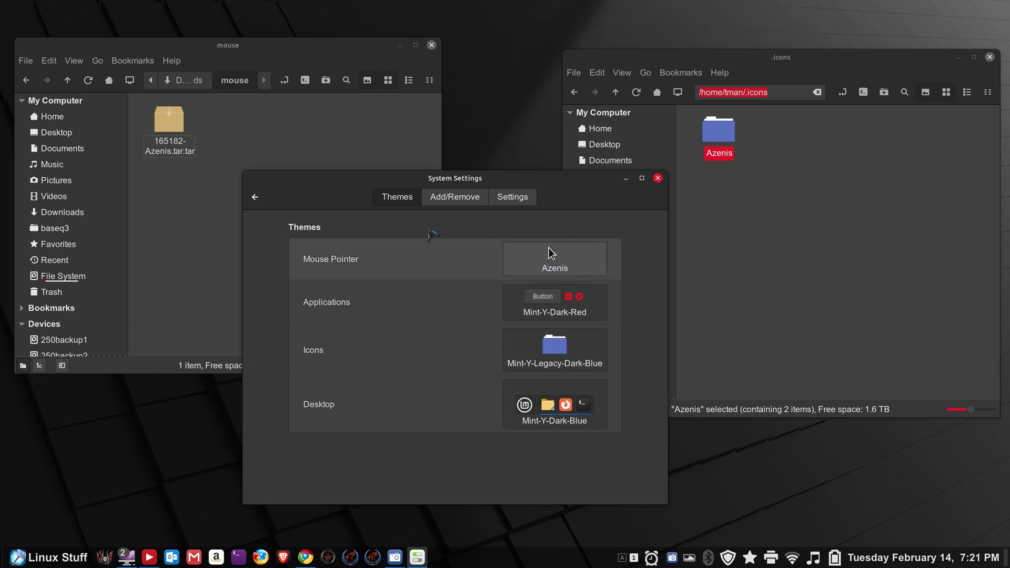
pyautogui.click(252, 200)
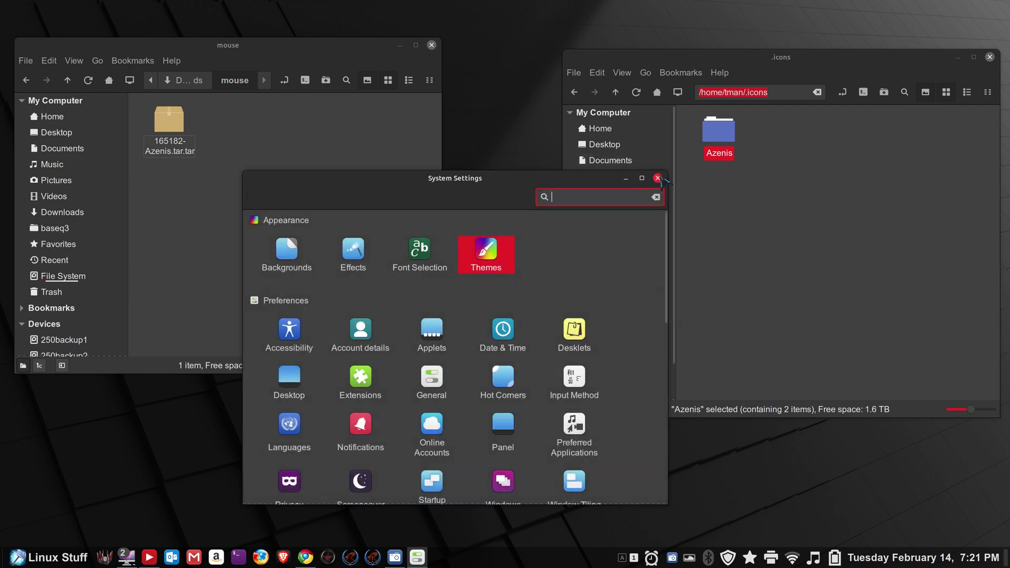
pyautogui.click(658, 179)
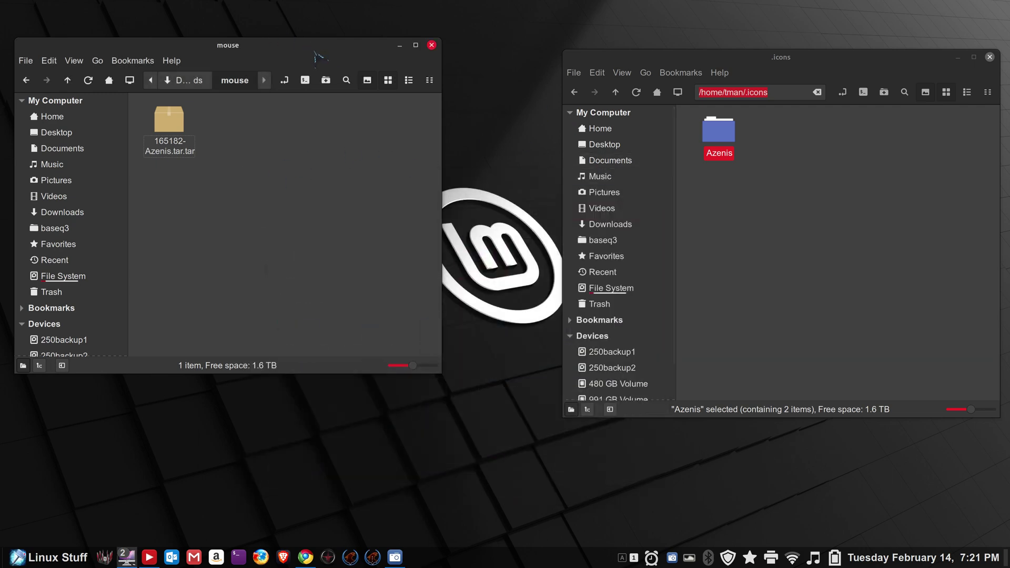
# - Open the mouse pointers folder inside Downloads in the file manager window showing the mouse folder, and enlarge that window
pyautogui.moveTo(315, 52); pyautogui.dragTo(329, 102)
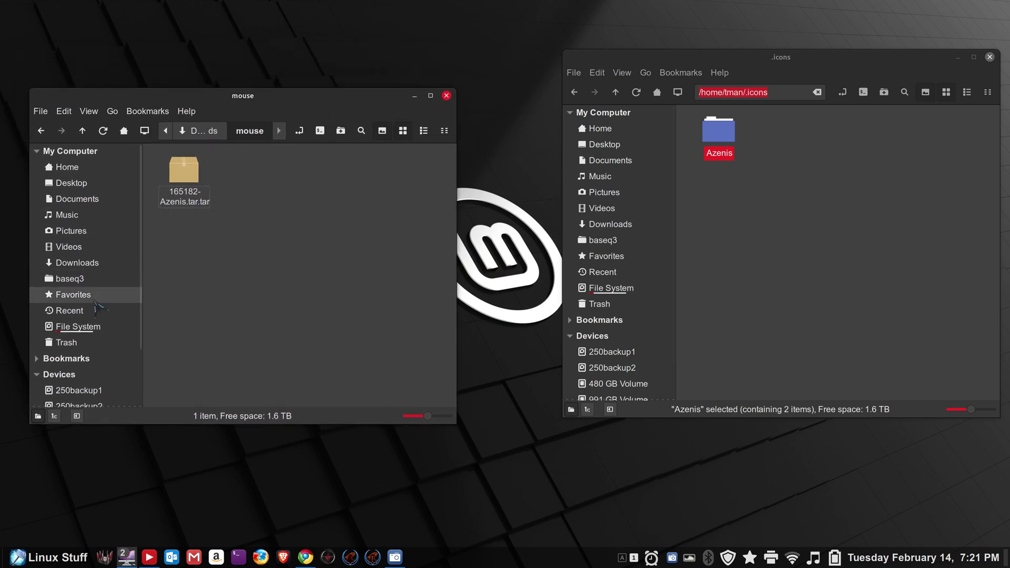
pyautogui.click(77, 262)
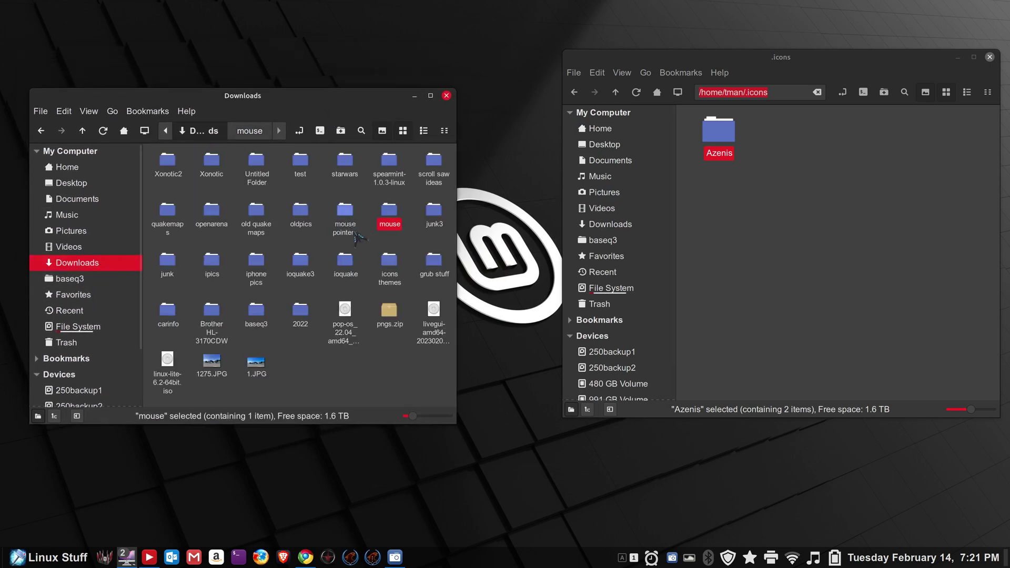
pyautogui.doubleClick(347, 221)
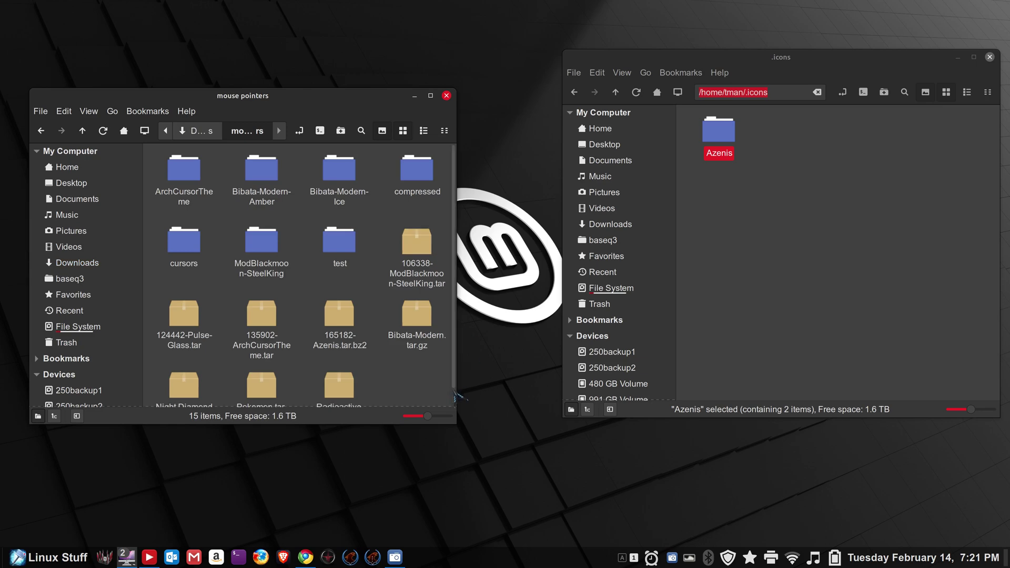
pyautogui.moveTo(463, 433); pyautogui.dragTo(522, 474)
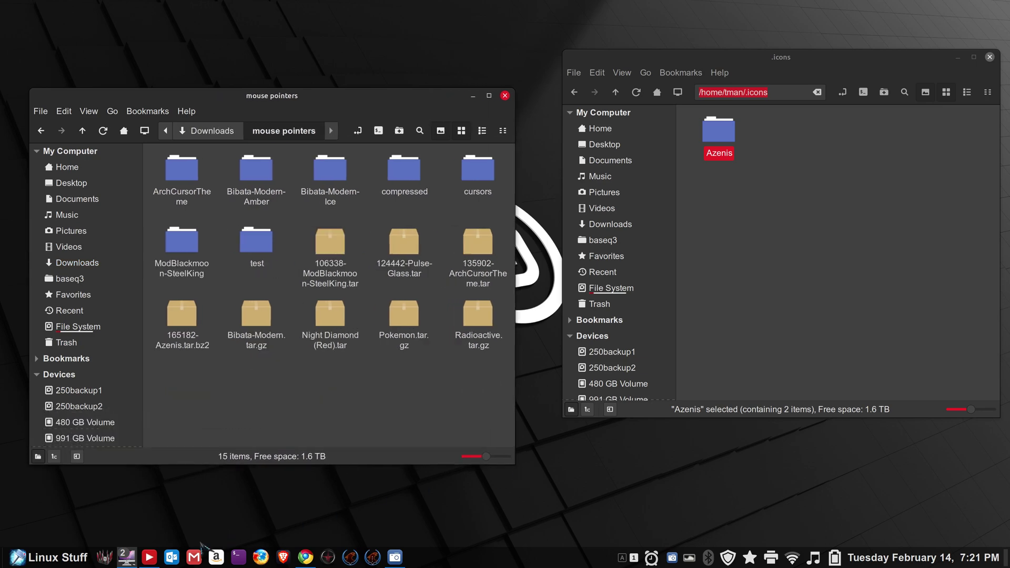
# - Switch to Firefox, search Gnome-look.org for "radio", view the Radioactive cursor theme page, and minimize the browser
pyautogui.click(150, 557)
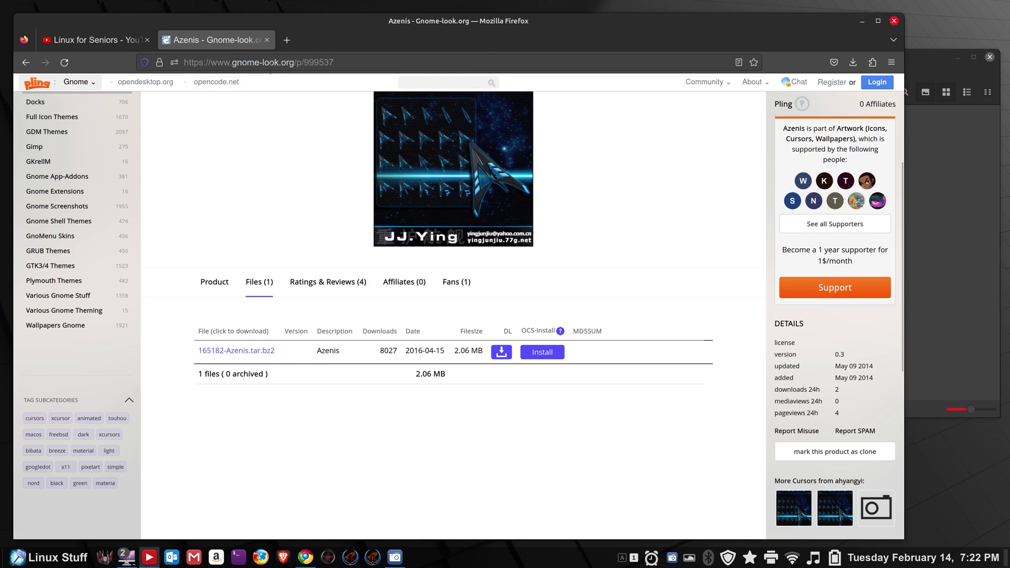
pyautogui.scroll(3, 259, 213)
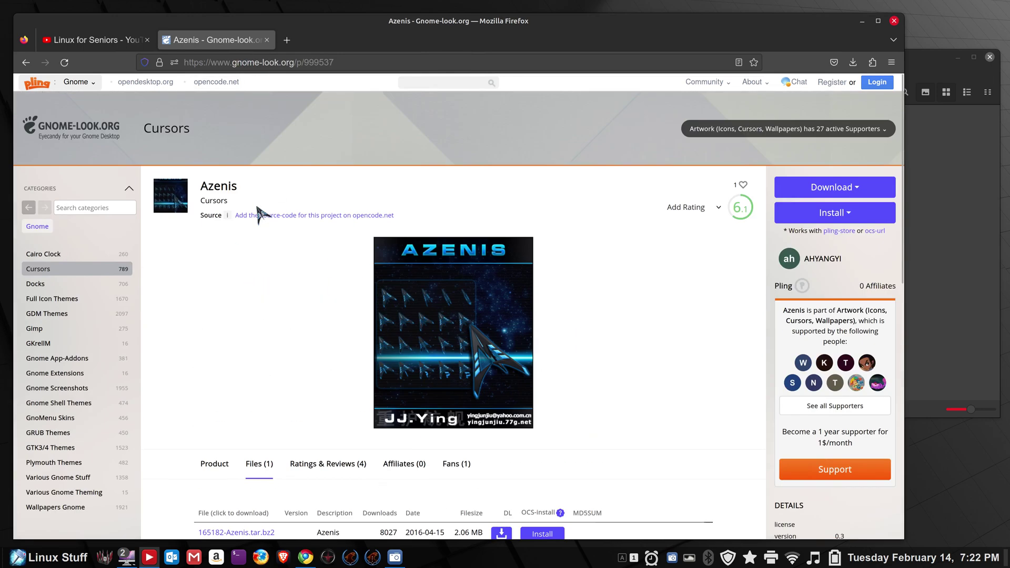
pyautogui.click(421, 83)
pyautogui.write('t')
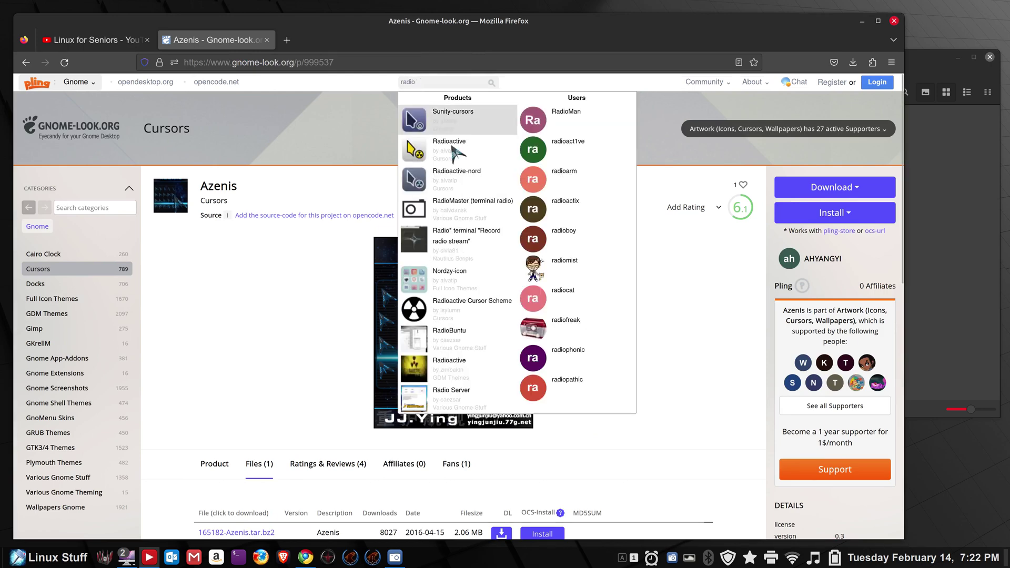
pyautogui.click(421, 156)
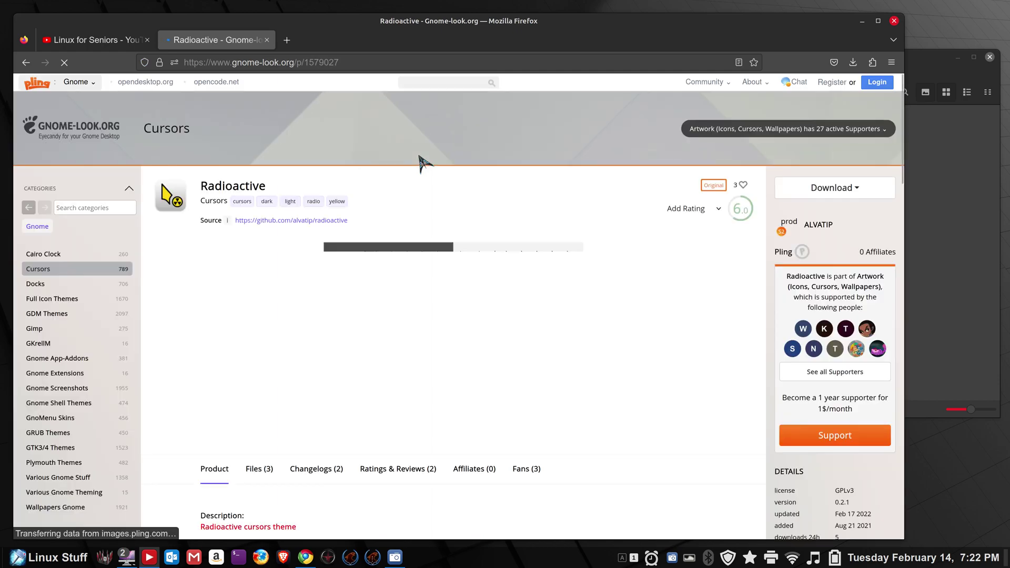
pyautogui.click(860, 21)
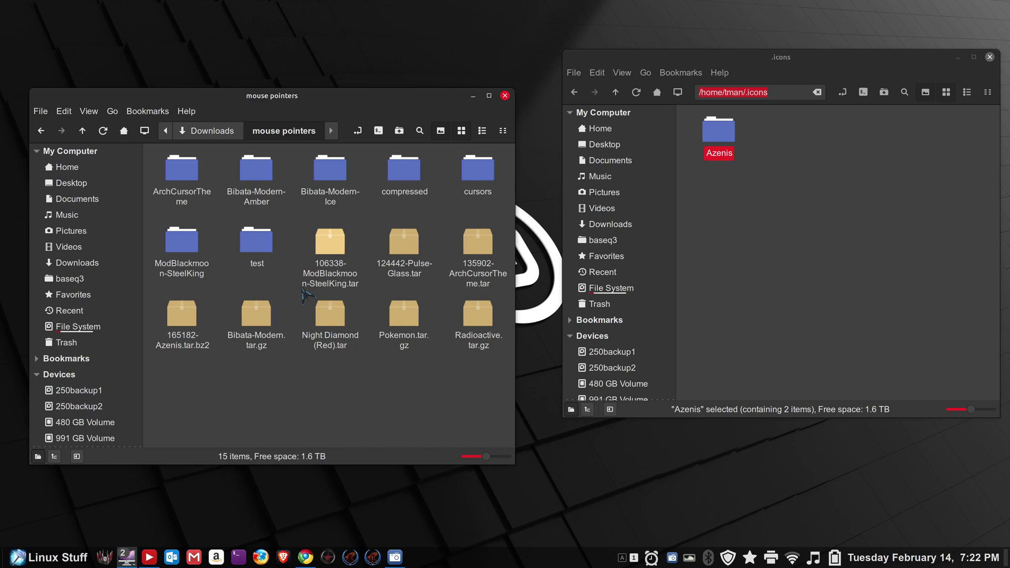
# - Extract Radioactive.tar.gz in the mouse pointers folder and move the extracted Radioactive folder into .icons
pyautogui.click(475, 318)
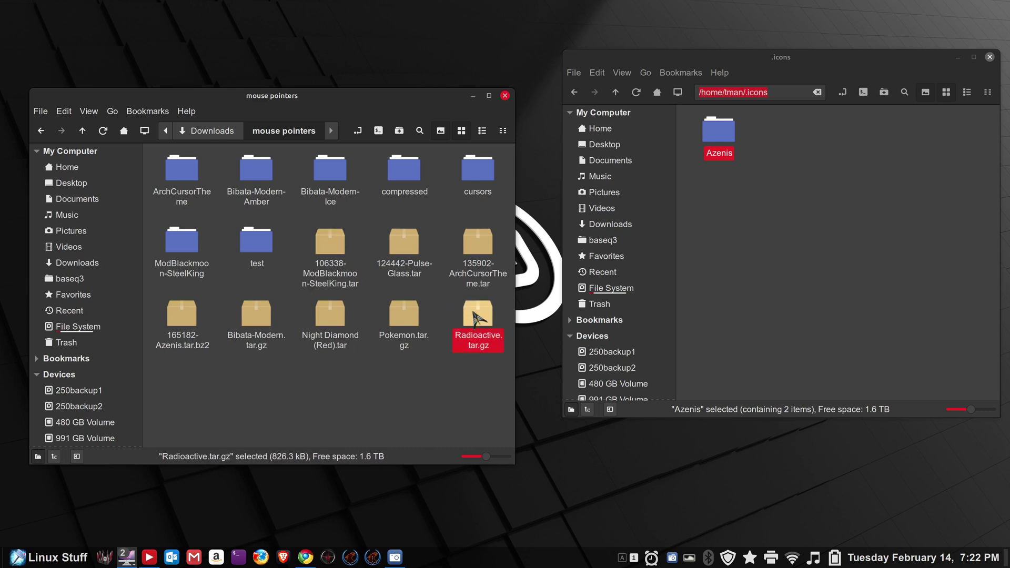
pyautogui.rightClick(475, 317)
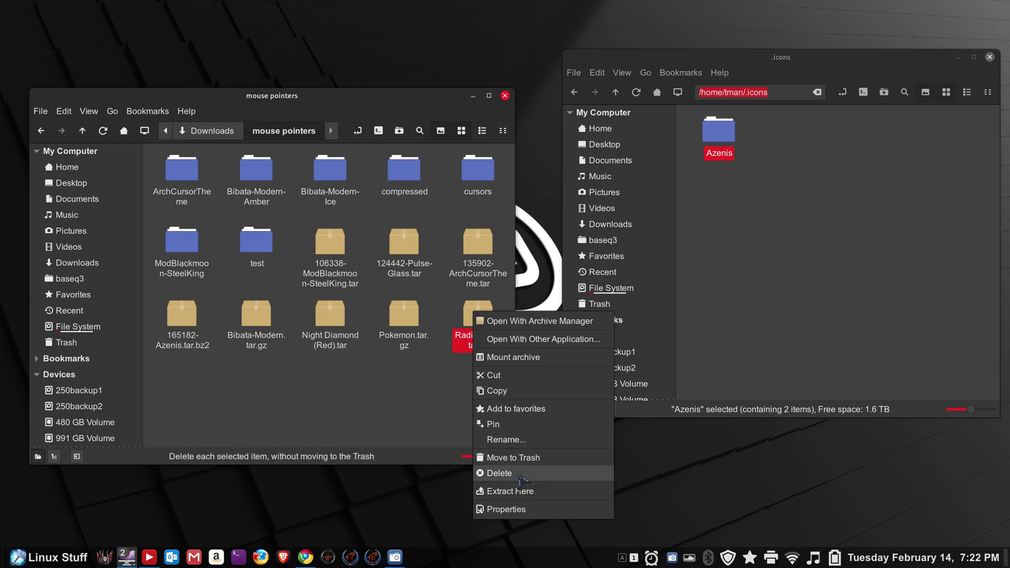
pyautogui.click(520, 490)
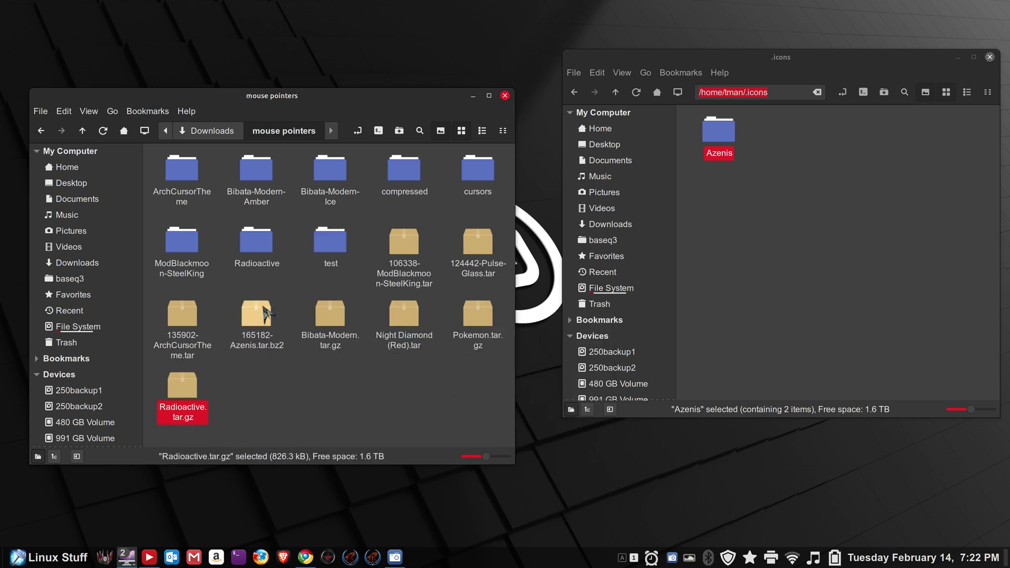
pyautogui.moveTo(255, 245); pyautogui.dragTo(805, 224)
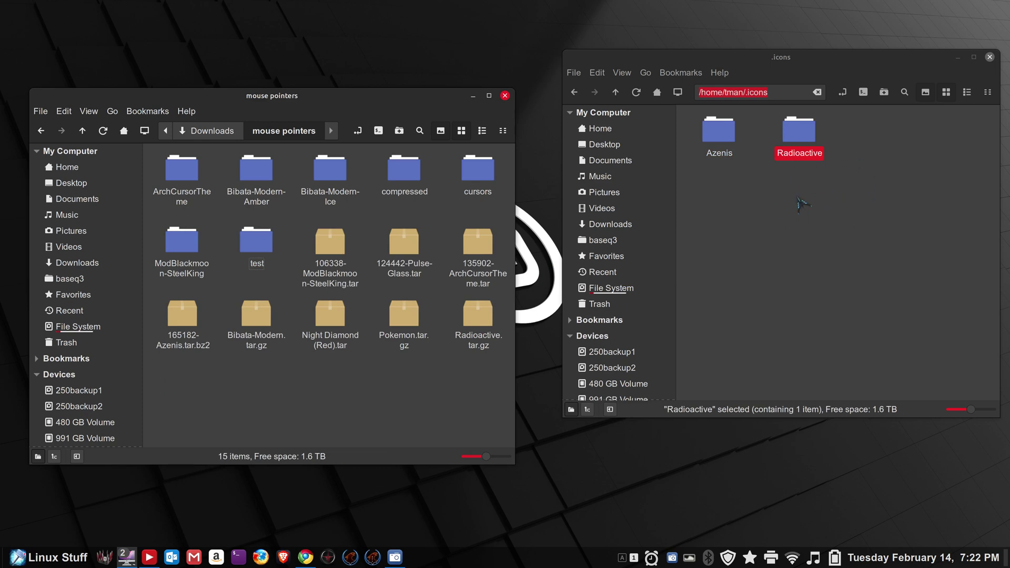
# - Extract 124442-Pulse-Glass.tar in the mouse pointers folder and move the extracted Pulse-Glass folder into .icons
pyautogui.rightClick(400, 242)
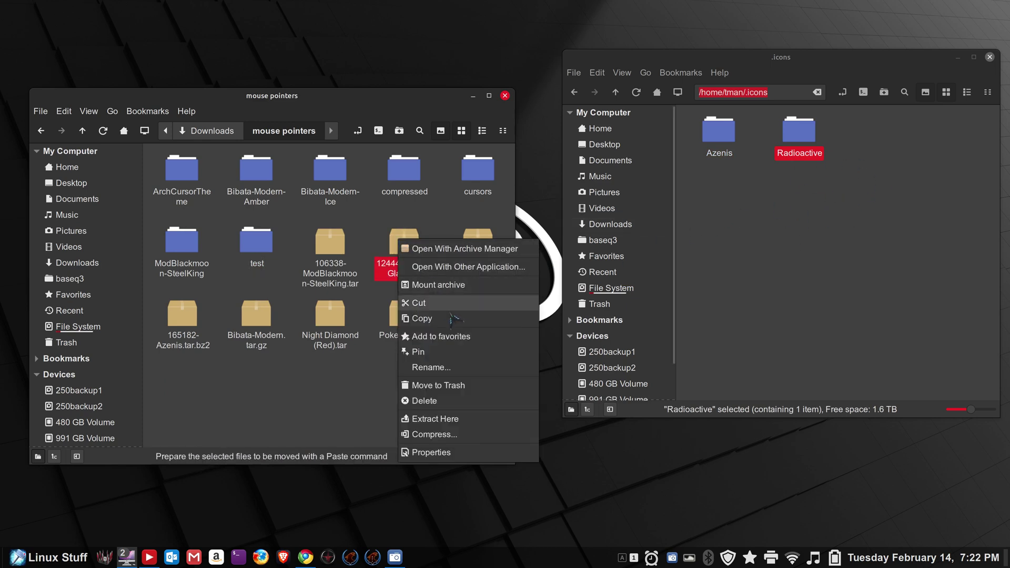
pyautogui.click(469, 422)
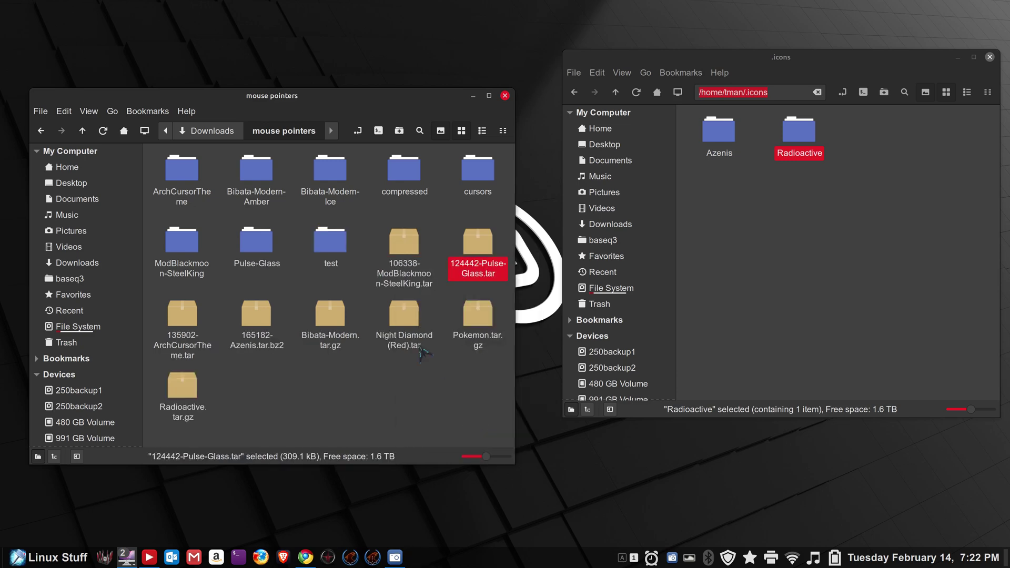
pyautogui.click(249, 243)
pyautogui.moveTo(248, 243); pyautogui.dragTo(762, 278)
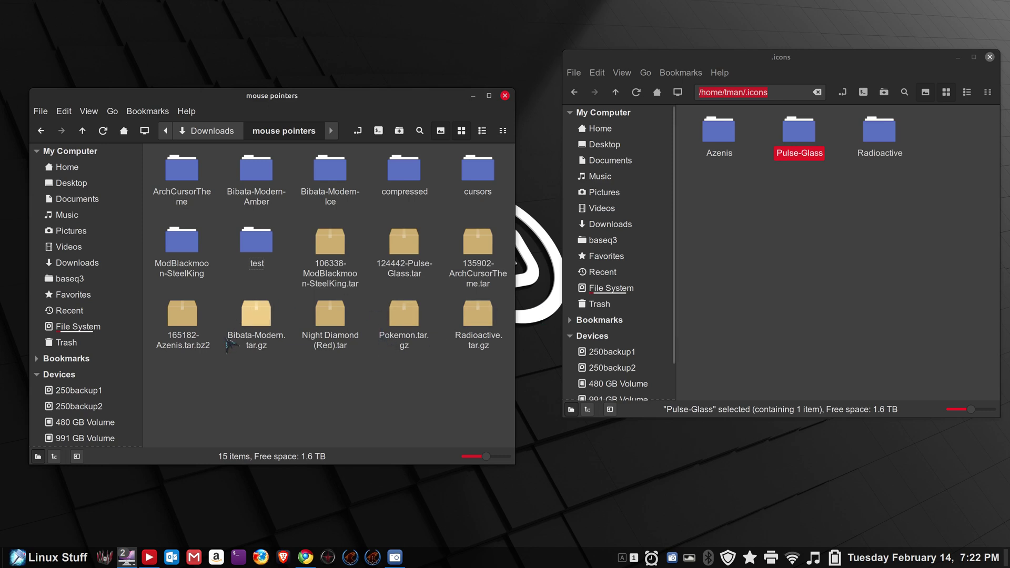
# - Extract Night Diamond (Red).tar in the mouse pointers folder and move the extracted Night Diamond (Red) folder into .icons
pyautogui.click(326, 321)
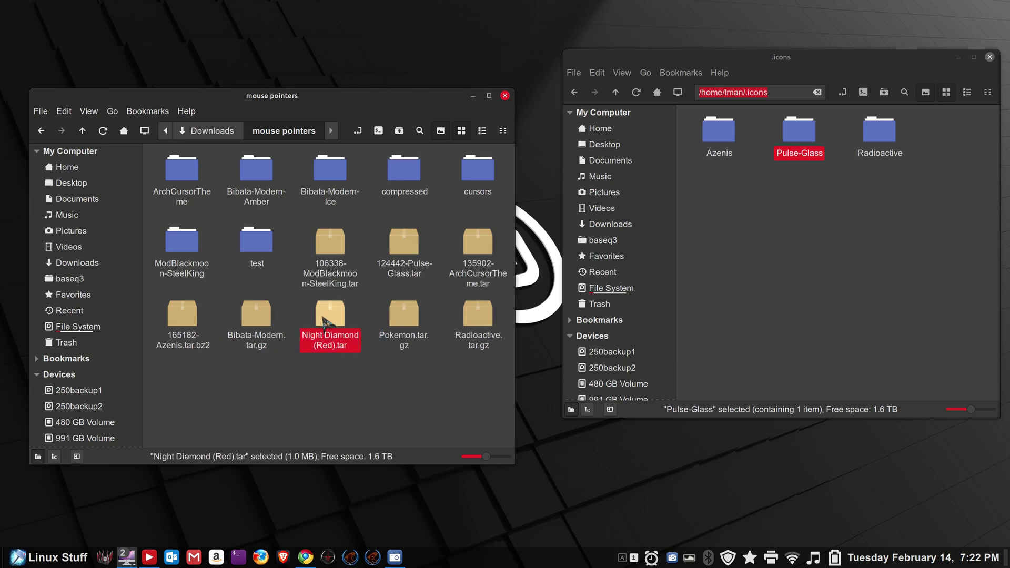
pyautogui.rightClick(325, 315)
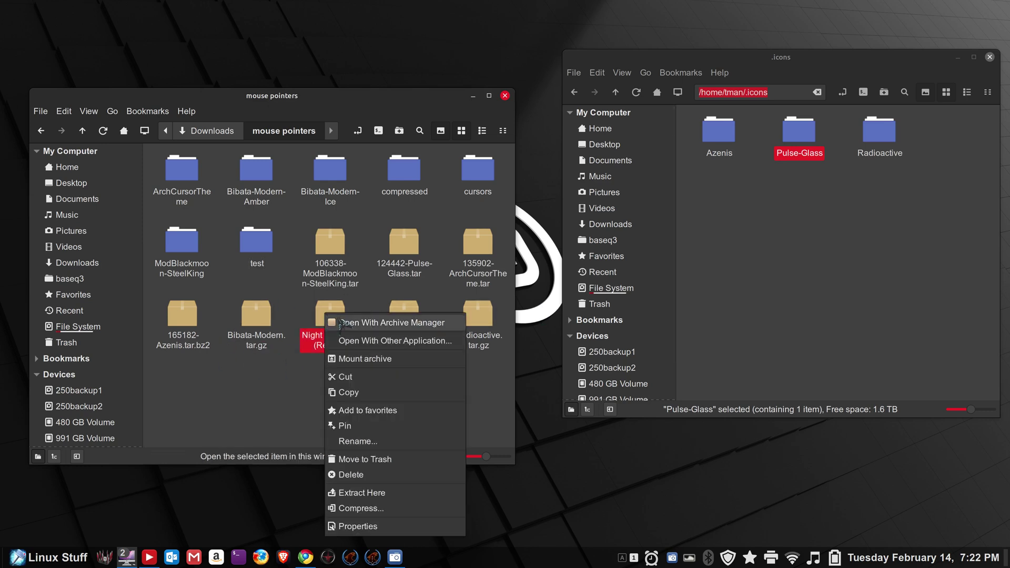
pyautogui.click(413, 492)
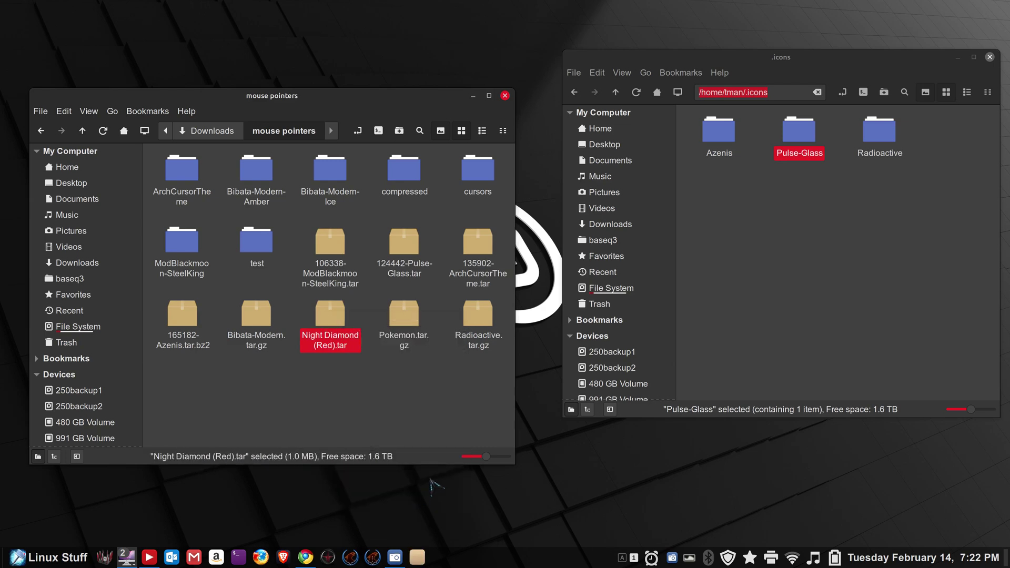
pyautogui.moveTo(250, 239); pyautogui.dragTo(817, 247)
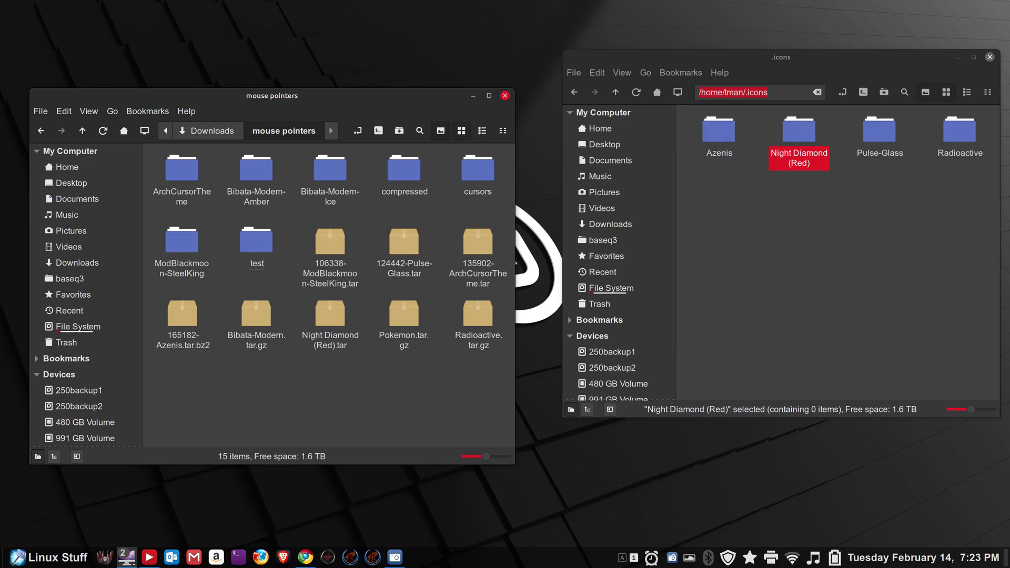
# - Open the Themes section of System Settings and move its window clear of the .icons folder window
pyautogui.rightClick(518, 560)
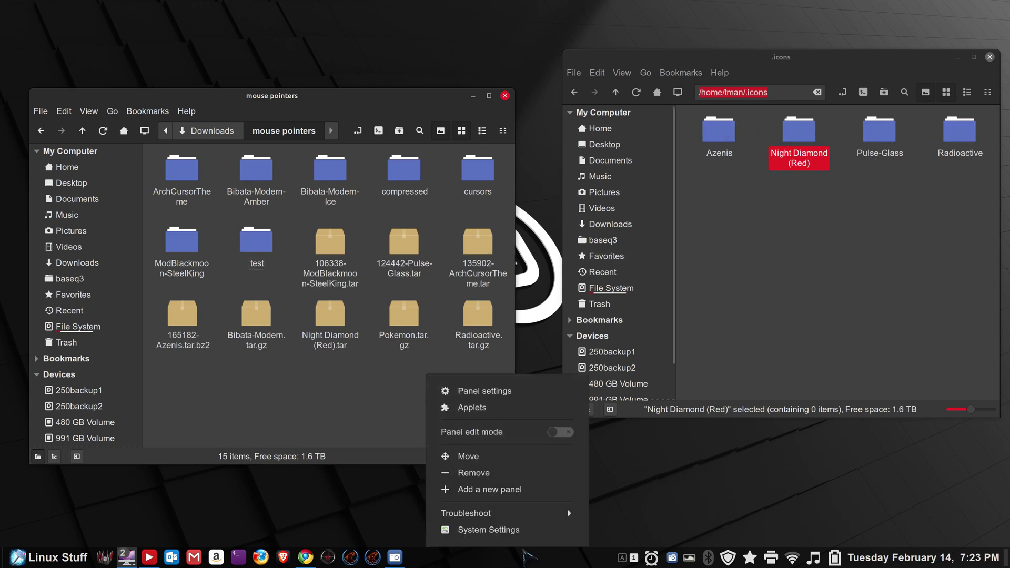
pyautogui.click(541, 533)
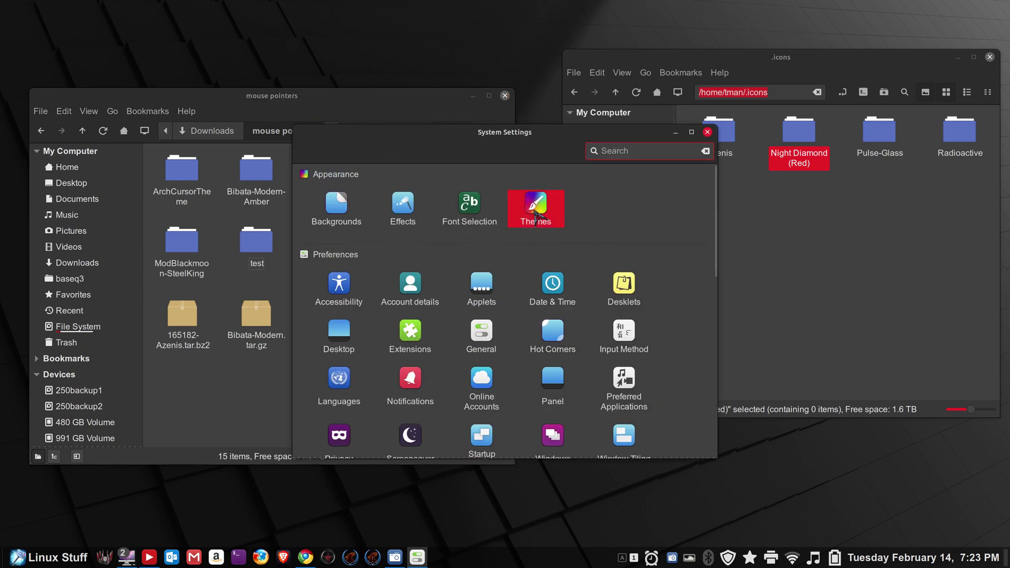
pyautogui.click(538, 213)
pyautogui.click(640, 218)
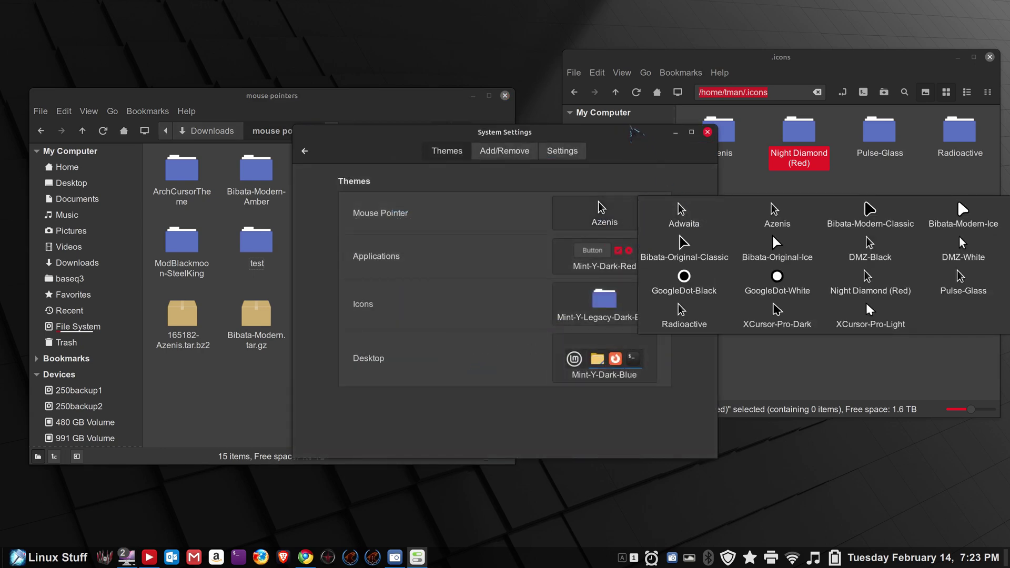
pyautogui.click(635, 136)
pyautogui.moveTo(634, 136); pyautogui.dragTo(458, 166)
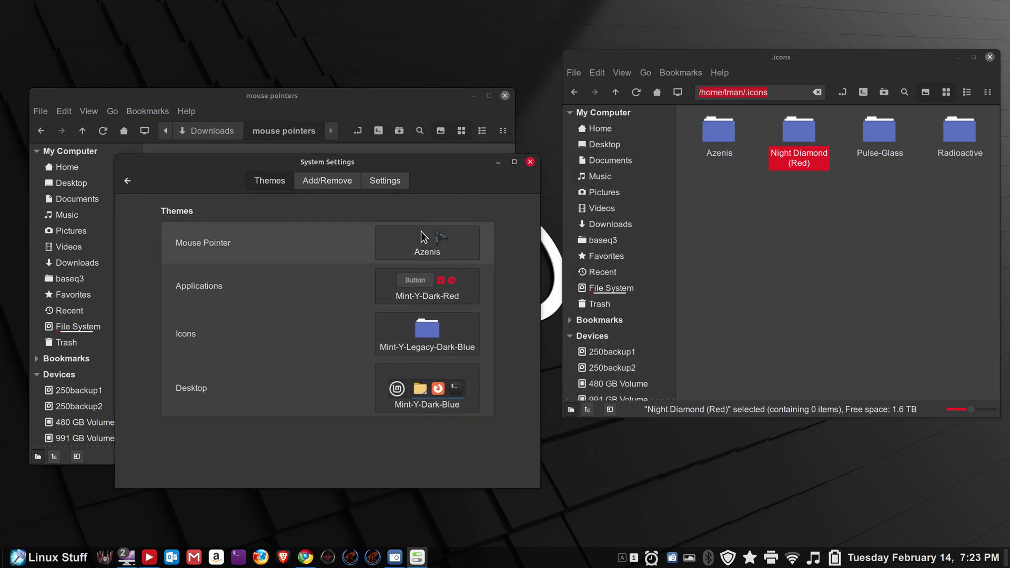
# - Apply Azenis as the mouse pointer theme and select the Azenis folder in .icons
pyautogui.click(442, 252)
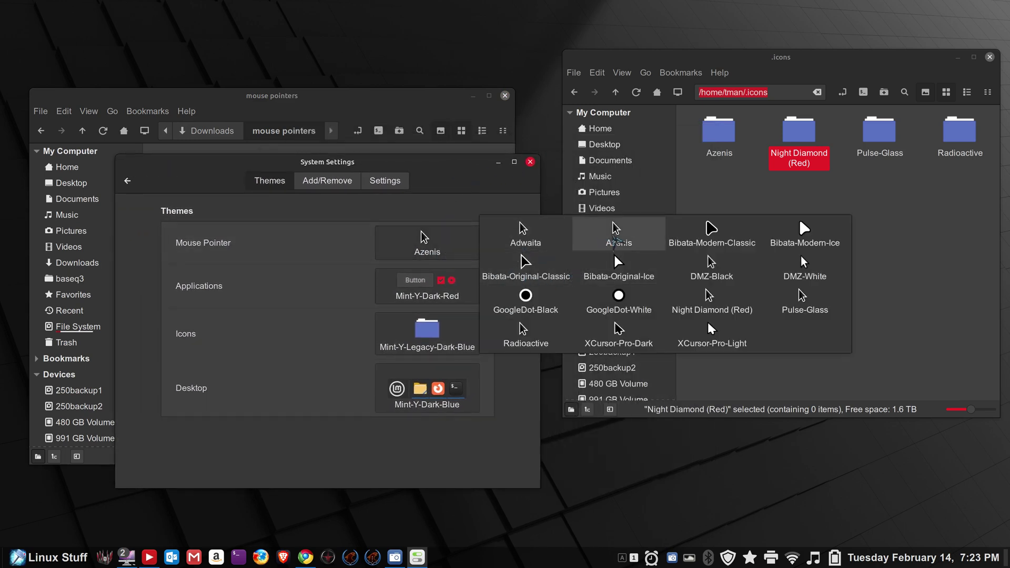
pyautogui.click(616, 240)
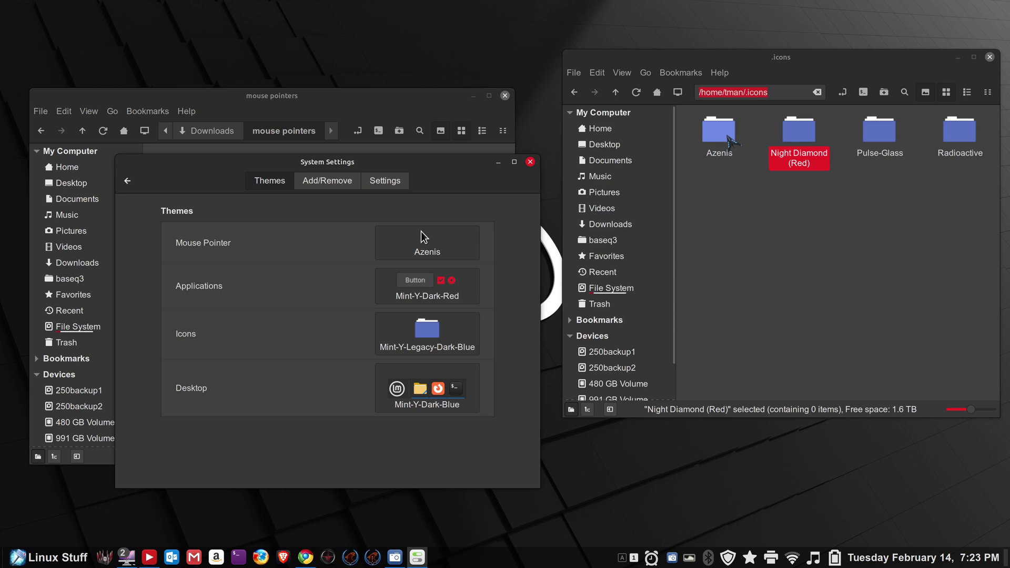
pyautogui.click(728, 139)
# - Apply Night Diamond (Red) as the mouse pointer theme and select its folder in .icons
pyautogui.click(456, 253)
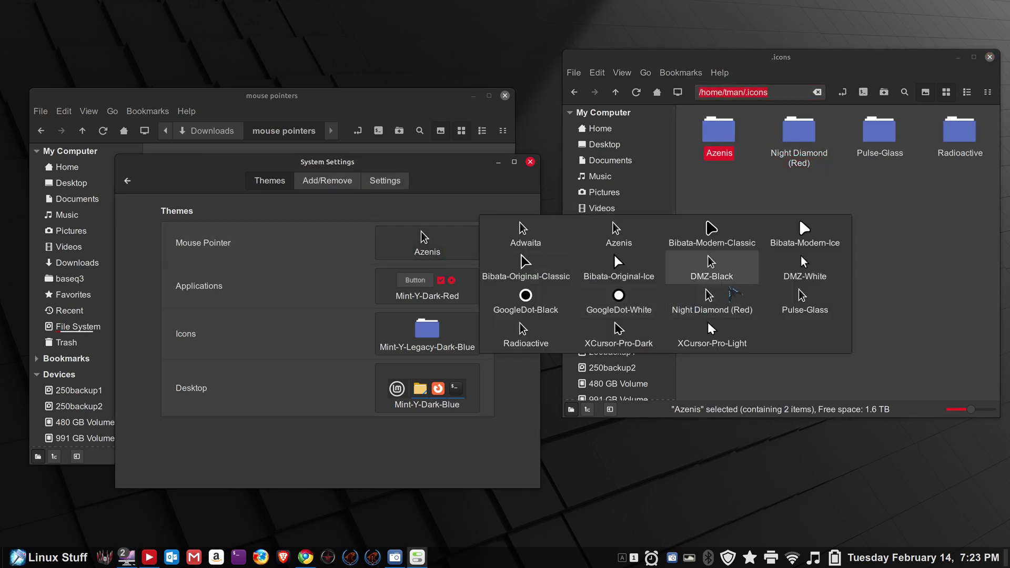
pyautogui.click(690, 307)
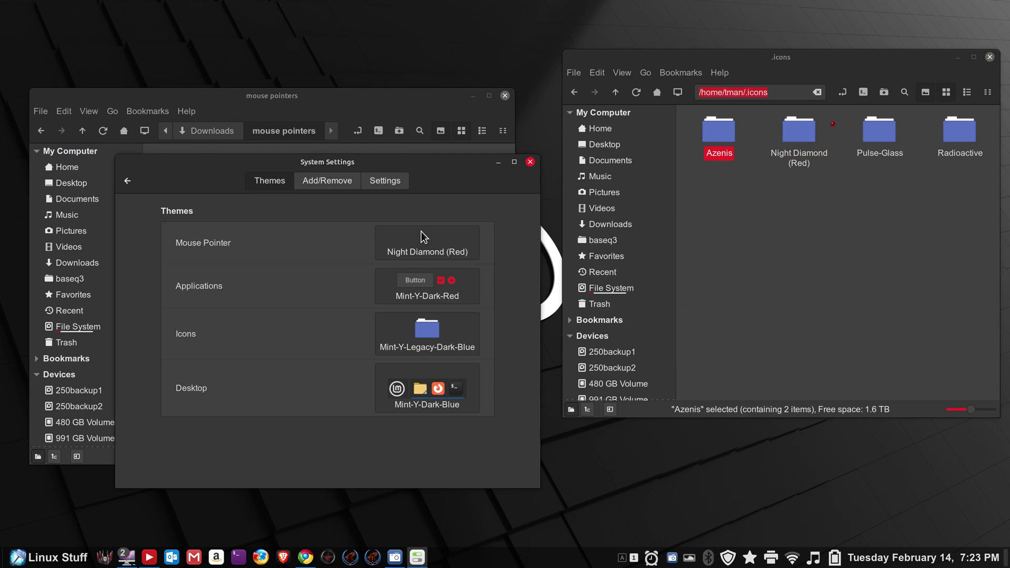
pyautogui.click(798, 134)
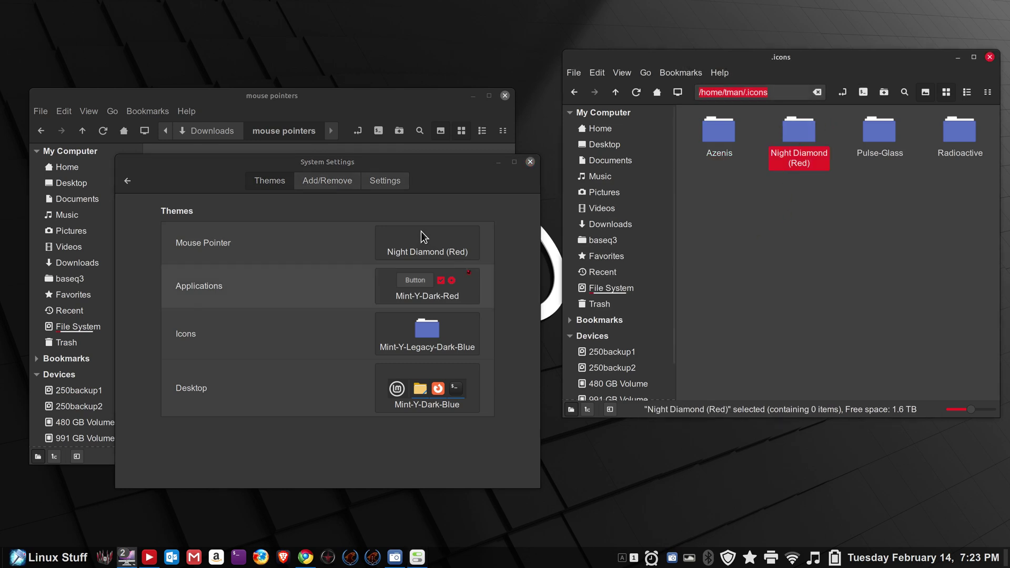
# - Select the Pulse-Glass folder in .icons and apply Pulse-Glass as the mouse pointer theme
pyautogui.click(463, 244)
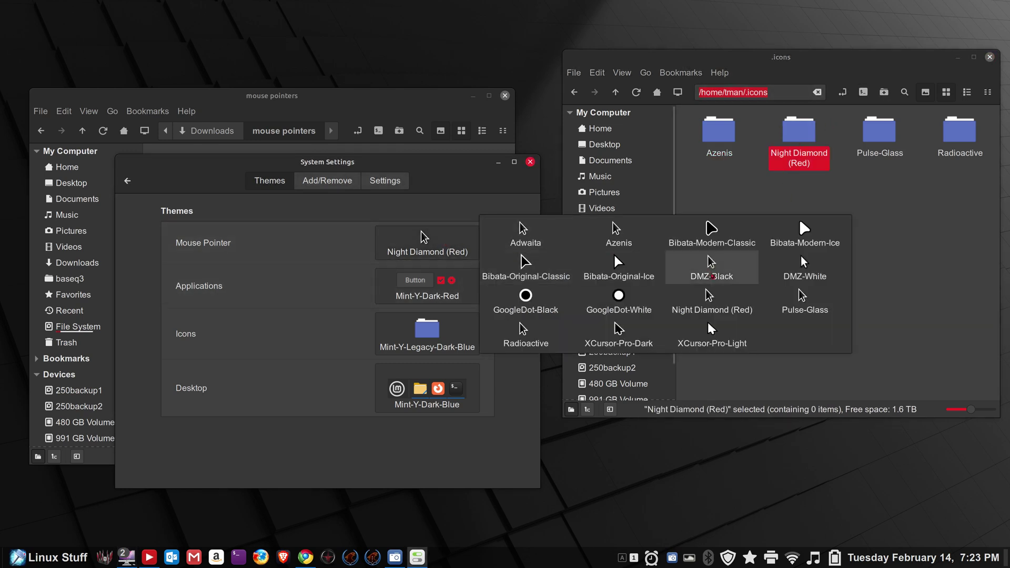
pyautogui.click(887, 139)
pyautogui.click(886, 139)
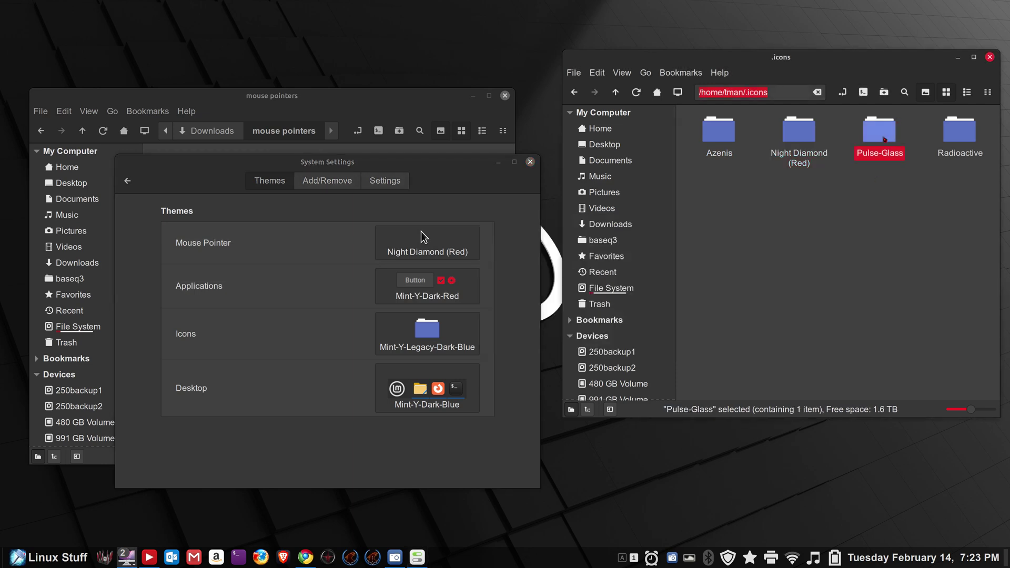
pyautogui.click(447, 242)
pyautogui.click(804, 299)
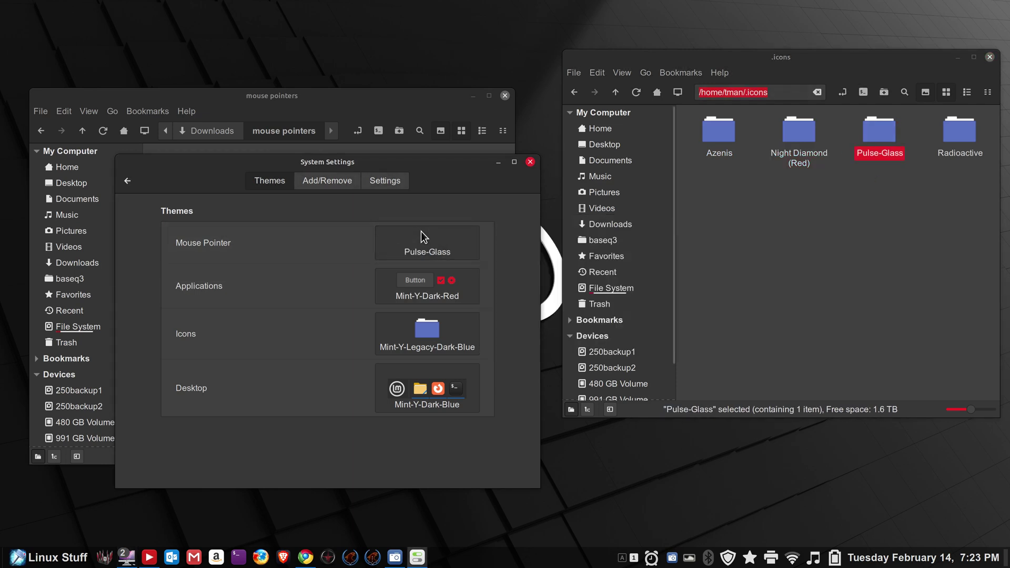
# - Select the Radioactive folder in .icons and apply Radioactive as the mouse pointer theme
pyautogui.click(959, 132)
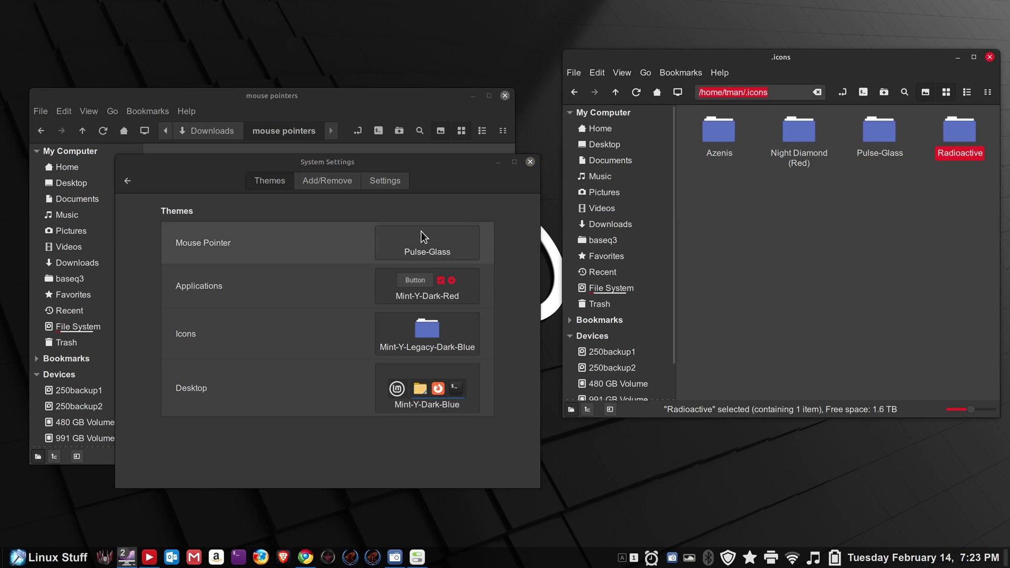
pyautogui.click(427, 243)
pyautogui.click(525, 331)
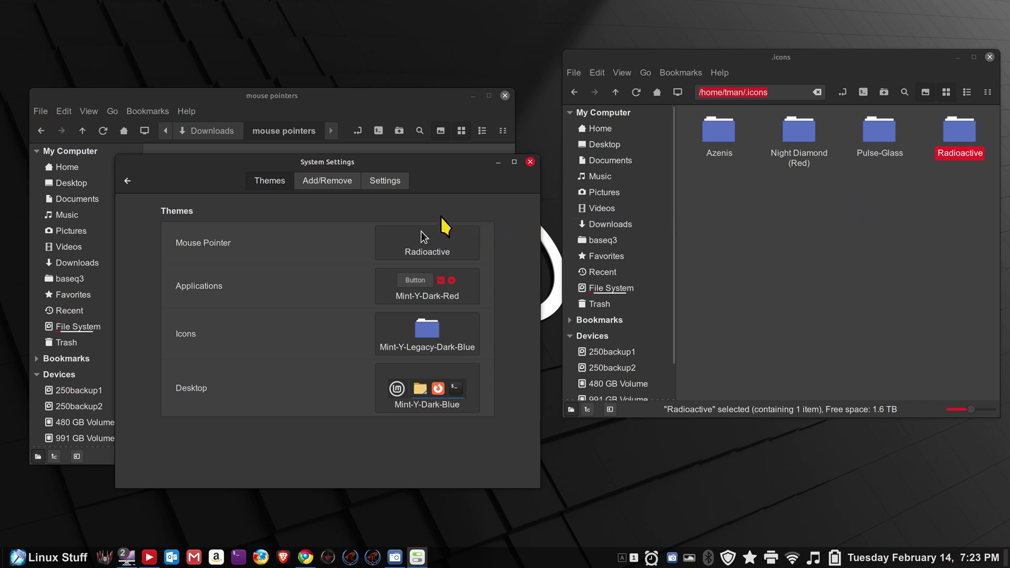
# - Go to the Mouse and Touchpad settings and reduce the pointer size to the smallest setting
pyautogui.click(131, 181)
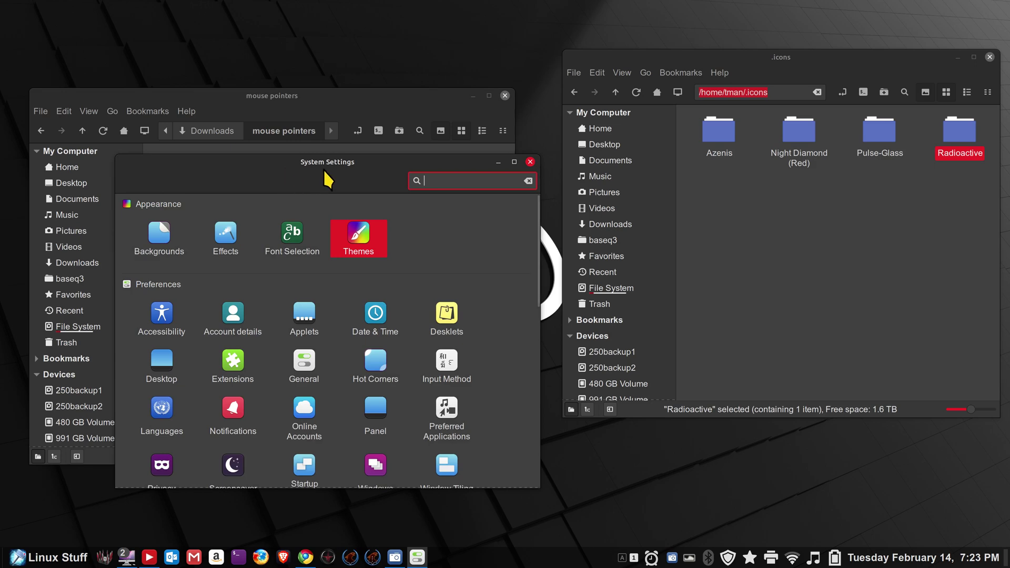
pyautogui.scroll(-6, 315, 271)
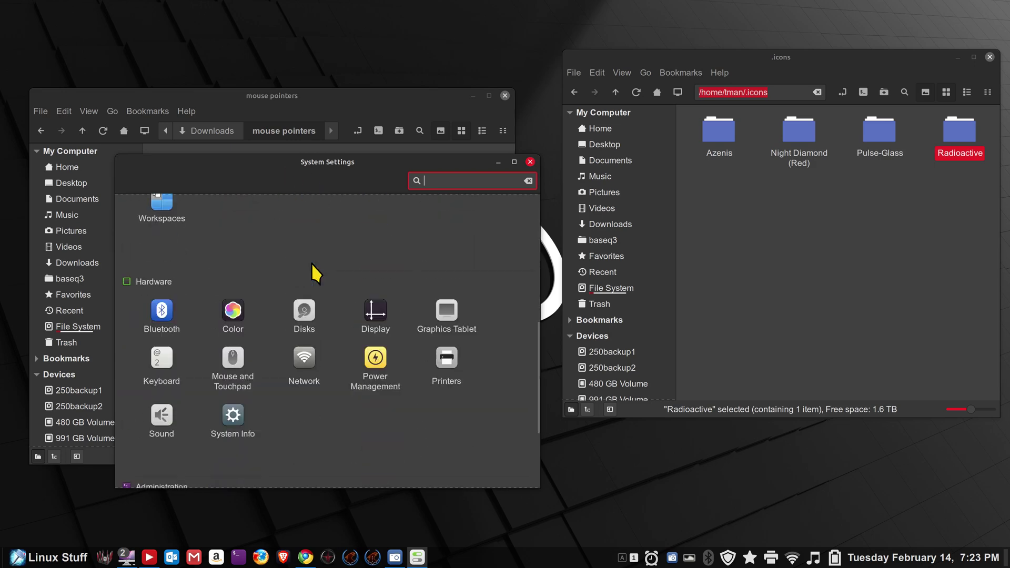
pyautogui.click(234, 358)
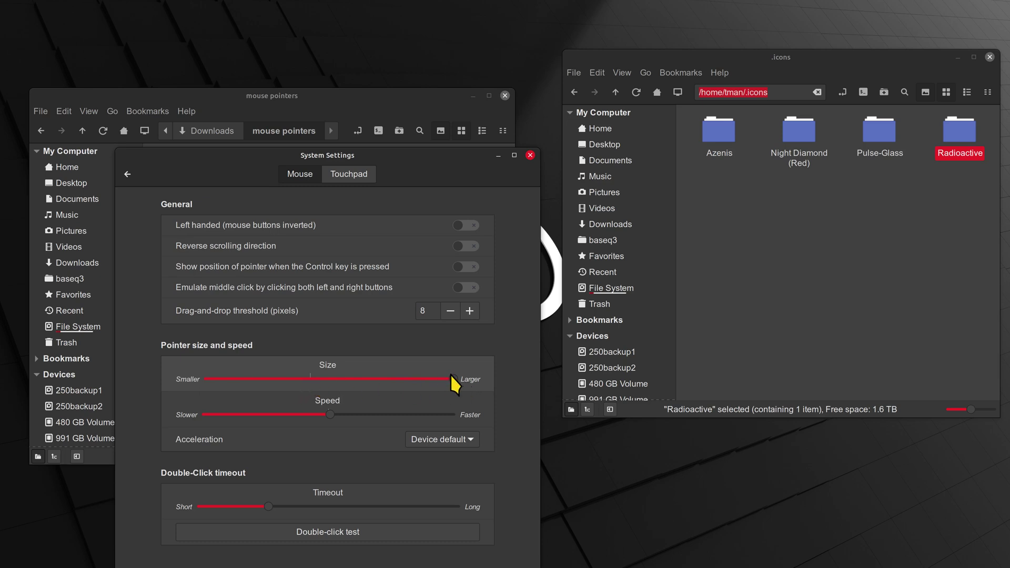
pyautogui.moveTo(453, 377); pyautogui.dragTo(233, 379)
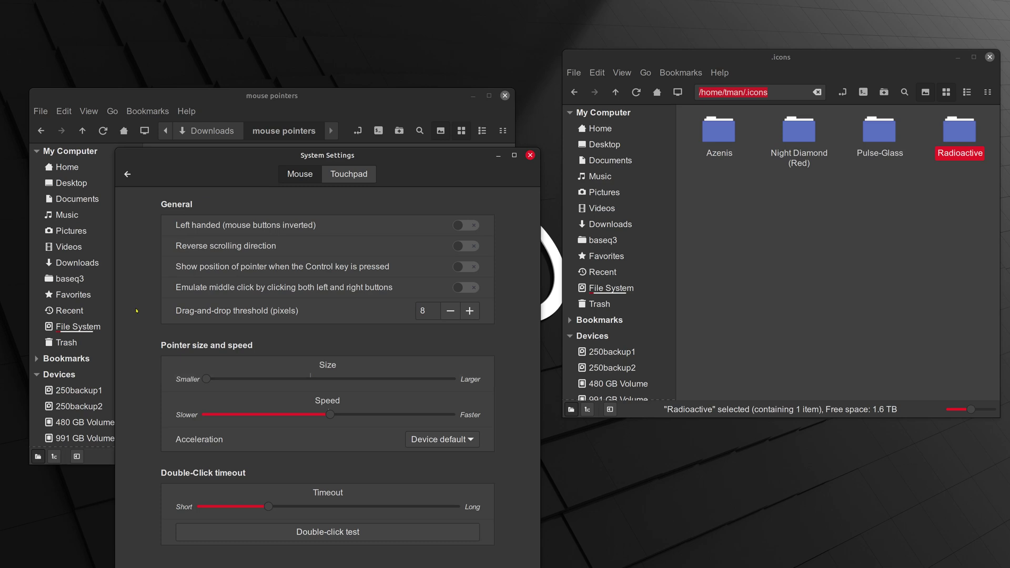
# - Check the available screen resolutions in the Display settings without changing any, and return to the settings overview
pyautogui.click(129, 171)
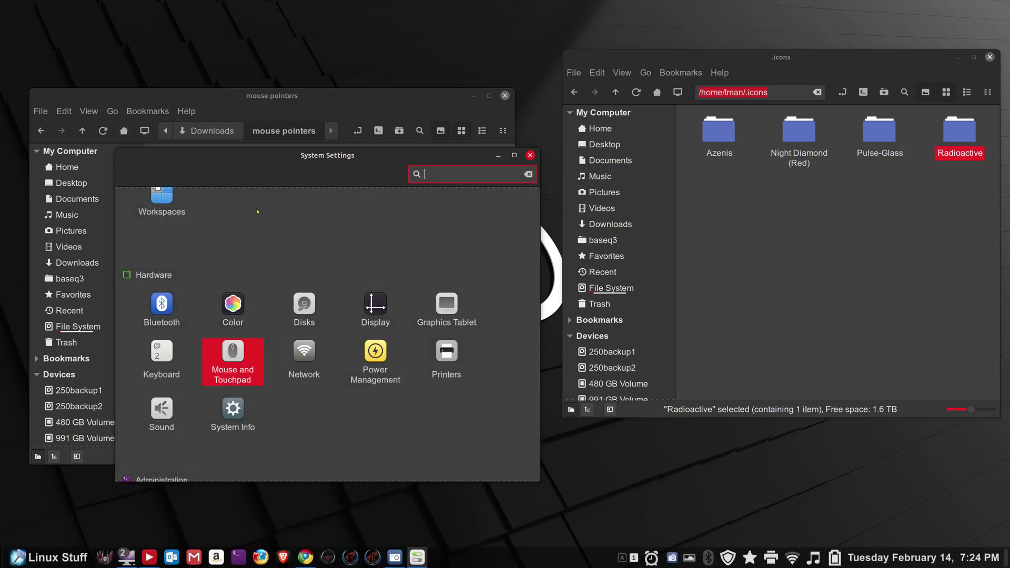
pyautogui.click(380, 303)
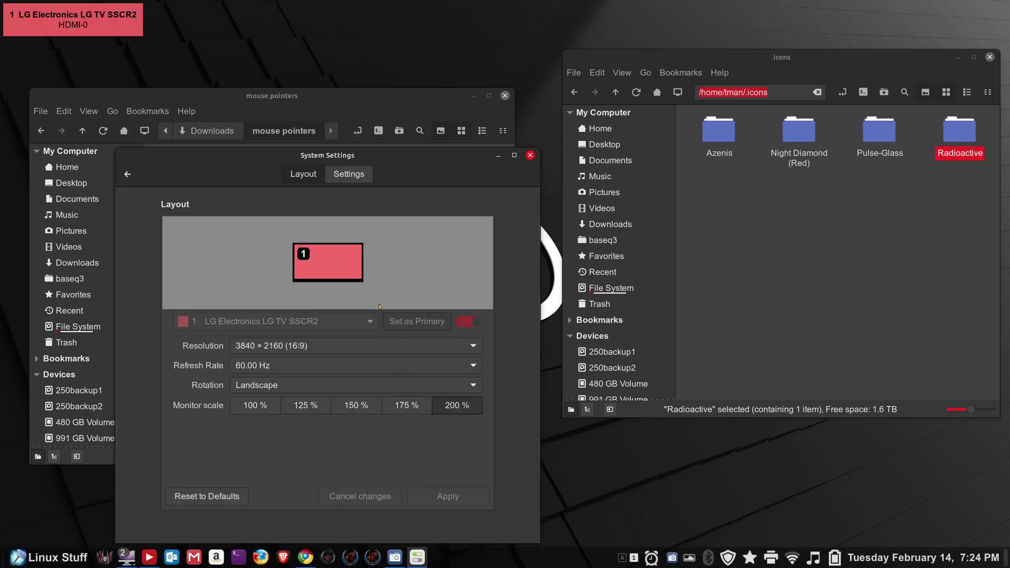
pyautogui.click(269, 347)
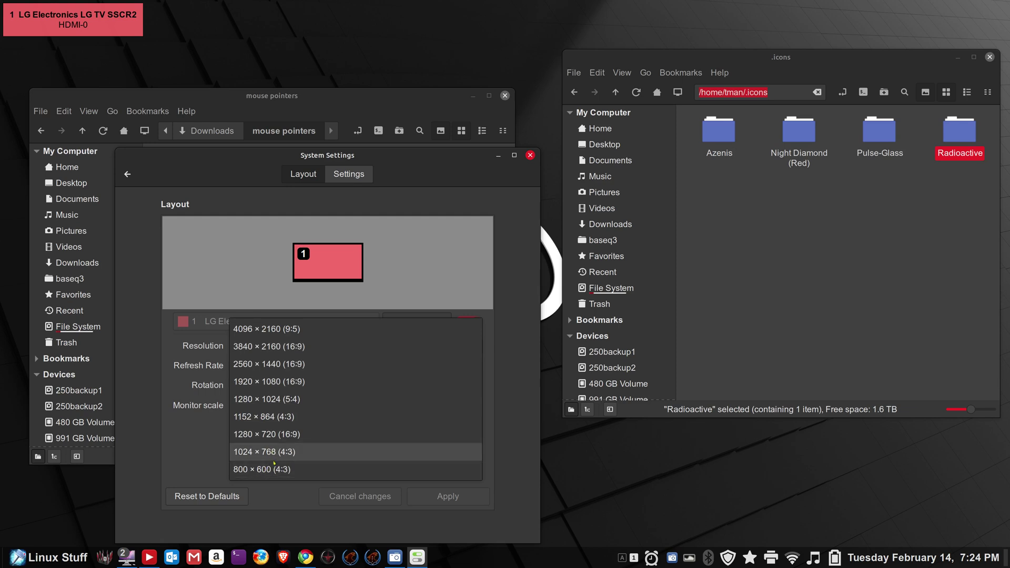
pyautogui.click(203, 177)
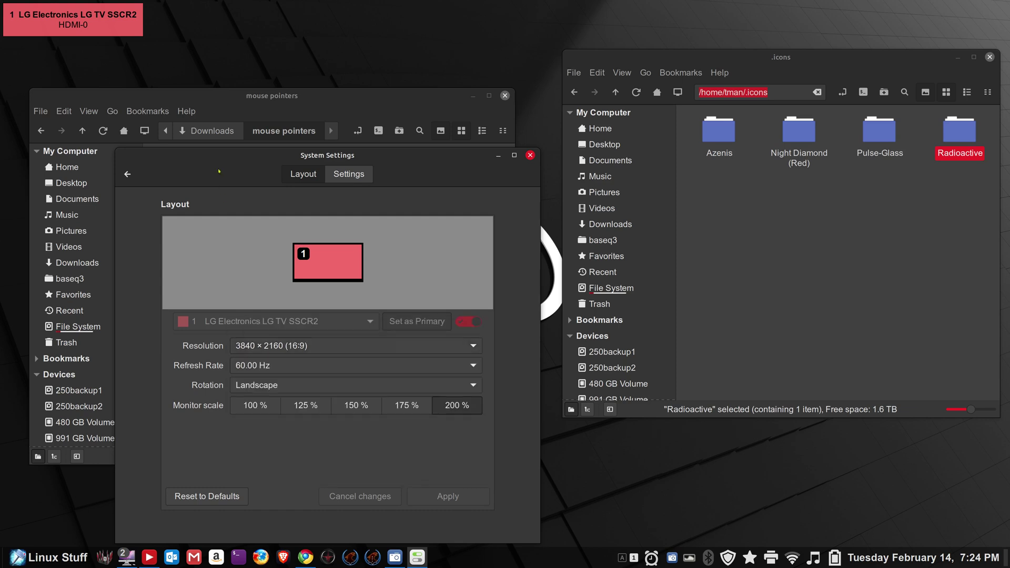
pyautogui.click(127, 173)
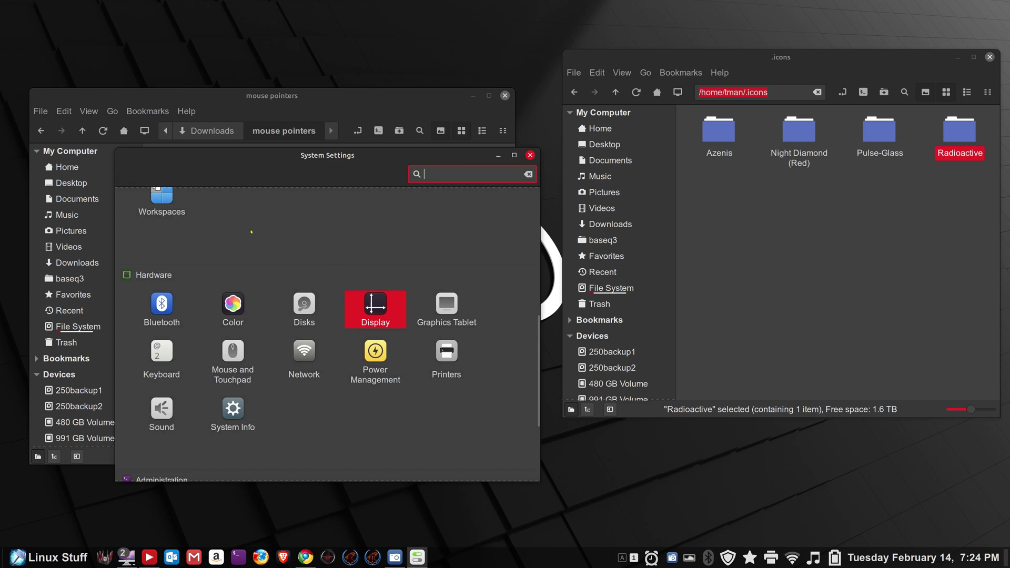
# - Increase the pointer size to the largest setting in Mouse and Touchpad and return to the settings overview
pyautogui.click(245, 361)
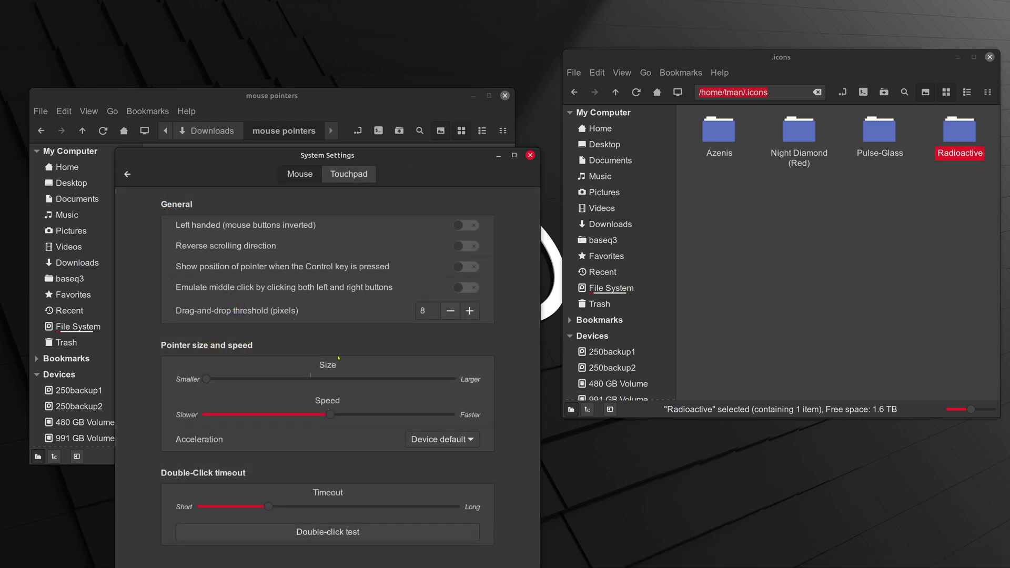
pyautogui.moveTo(206, 379); pyautogui.dragTo(453, 379)
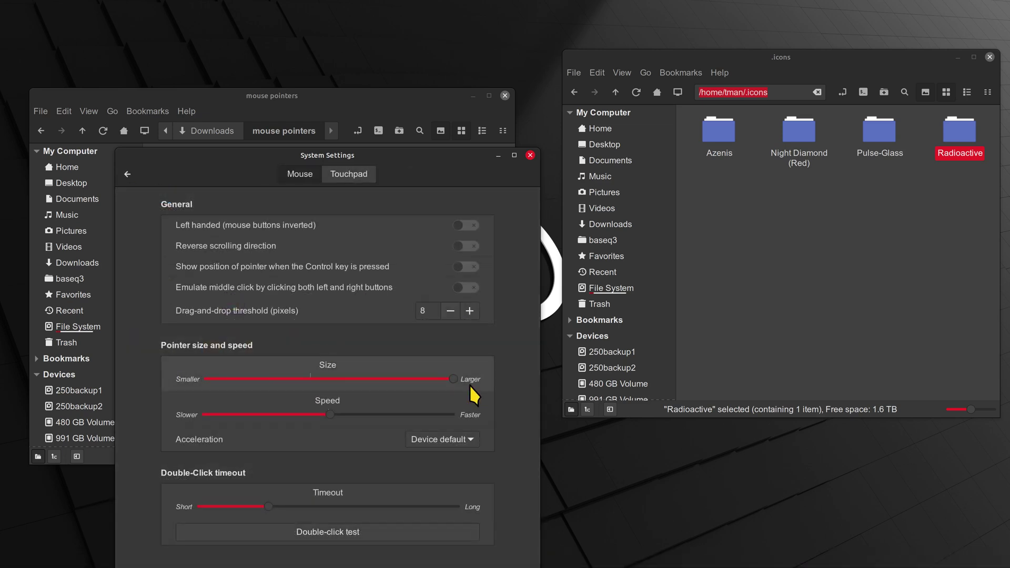
pyautogui.click(128, 174)
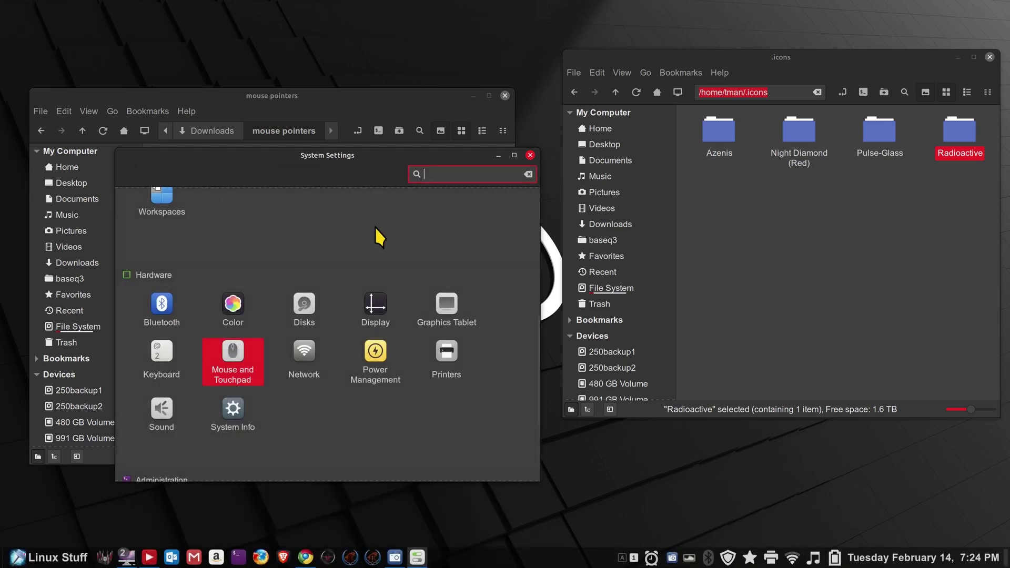
# - Reopen the Themes settings and switch the mouse pointer theme to Azenis
pyautogui.scroll(10, 410, 247)
pyautogui.click(353, 226)
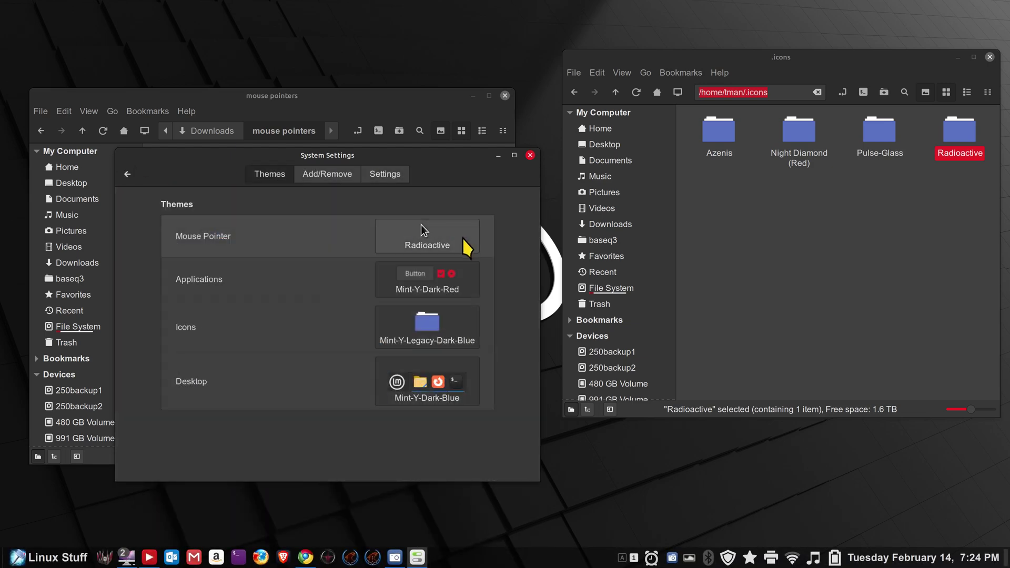
pyautogui.click(463, 243)
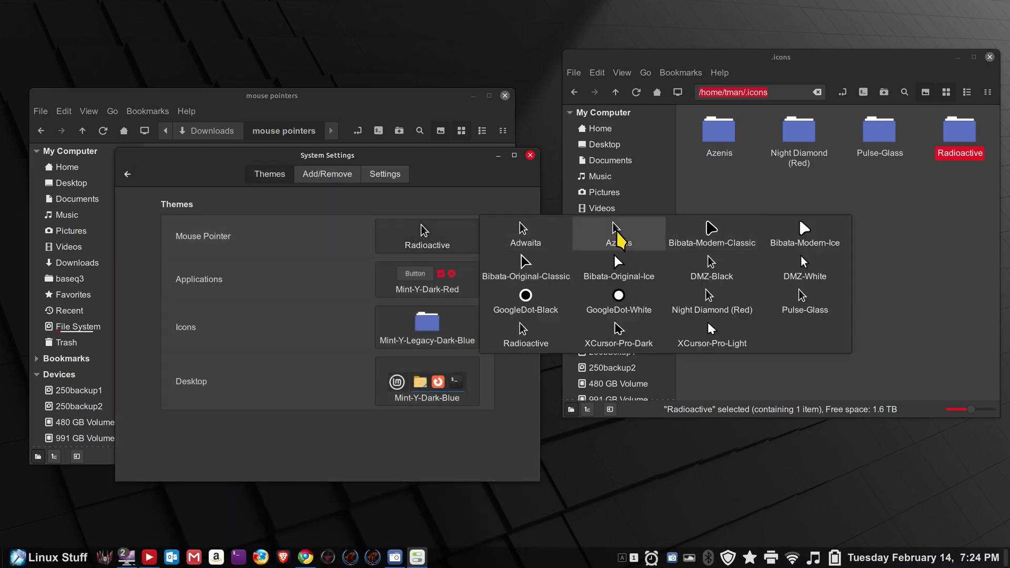
pyautogui.click(632, 232)
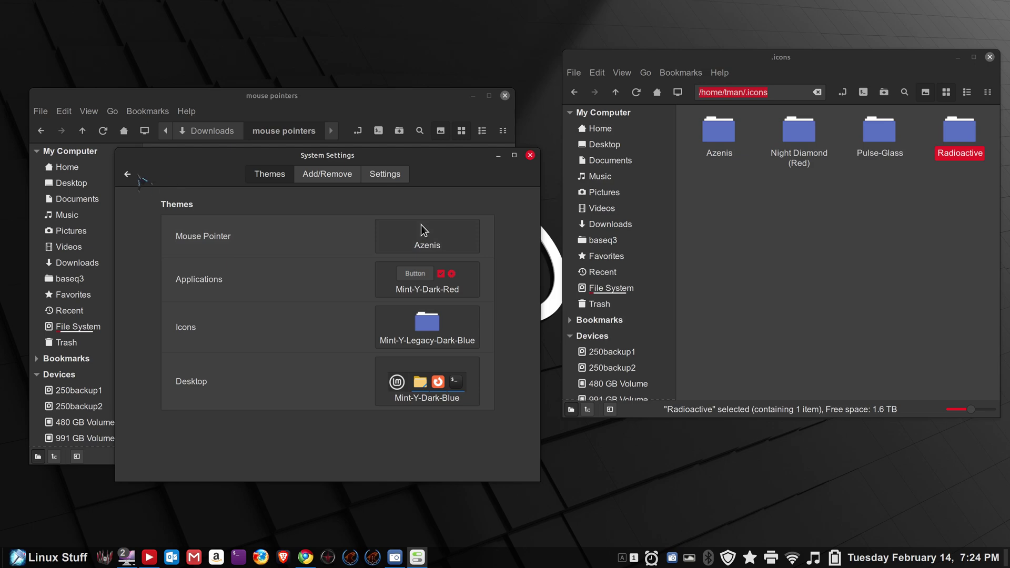
# - Try the Azenis pointer near the smallest size and around the slider's midpoint mark in Mouse and Touchpad, finishing at the largest size
pyautogui.click(127, 174)
pyautogui.scroll(-3, 301, 328)
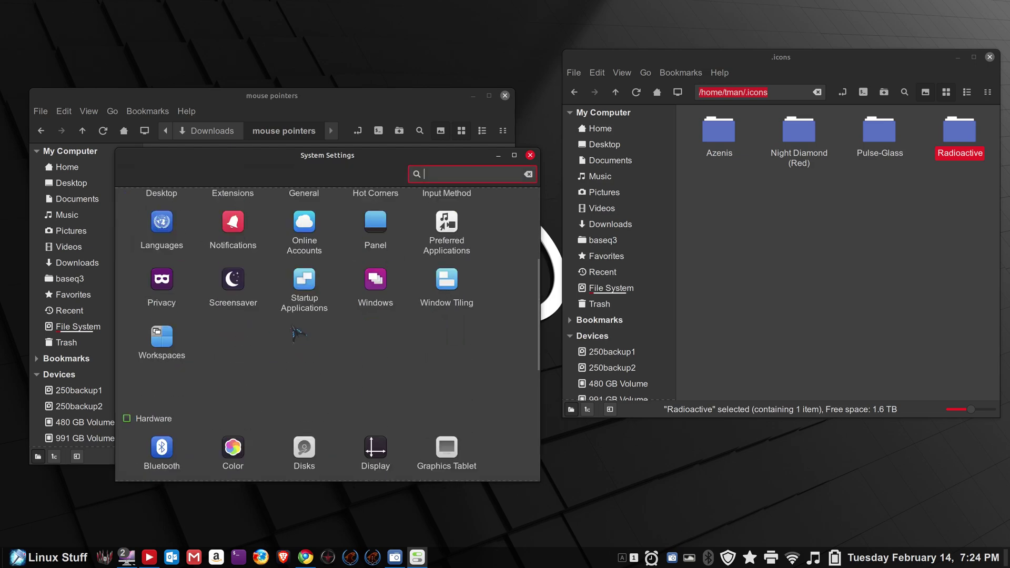
pyautogui.scroll(-3, 294, 347)
pyautogui.click(237, 355)
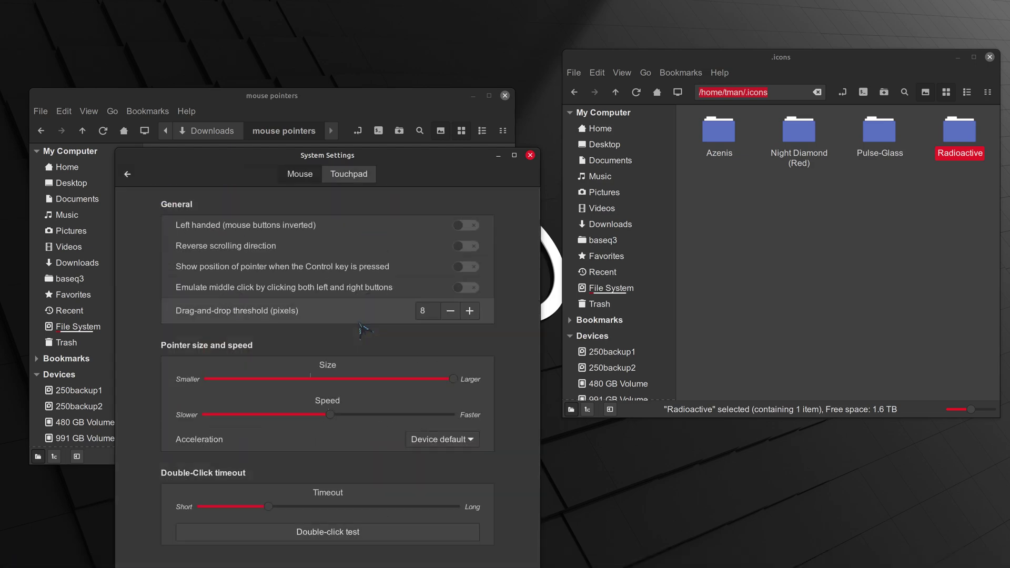
pyautogui.moveTo(453, 379); pyautogui.dragTo(210, 379)
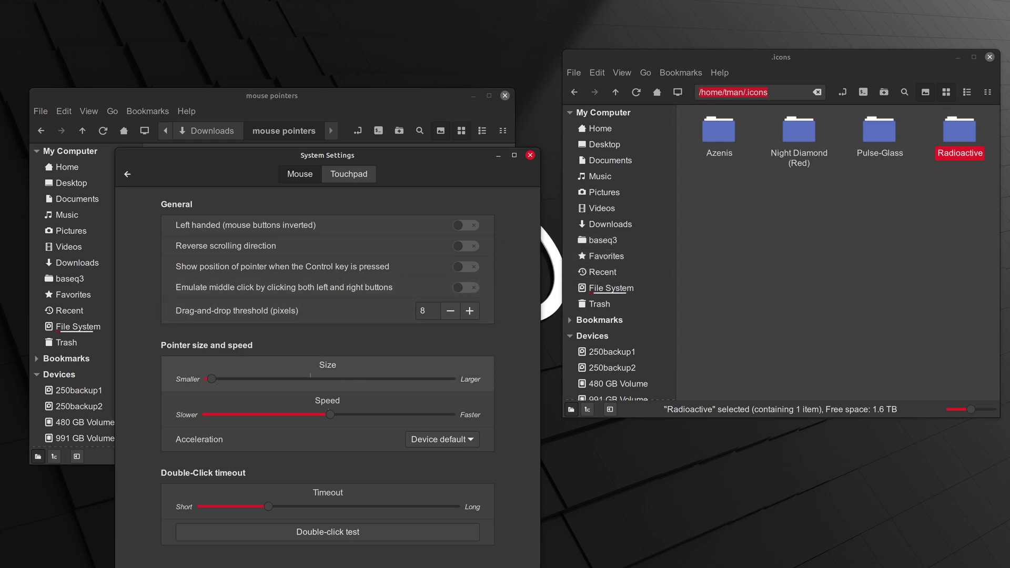
pyautogui.moveTo(211, 378); pyautogui.dragTo(304, 379)
pyautogui.moveTo(310, 379); pyautogui.dragTo(454, 380)
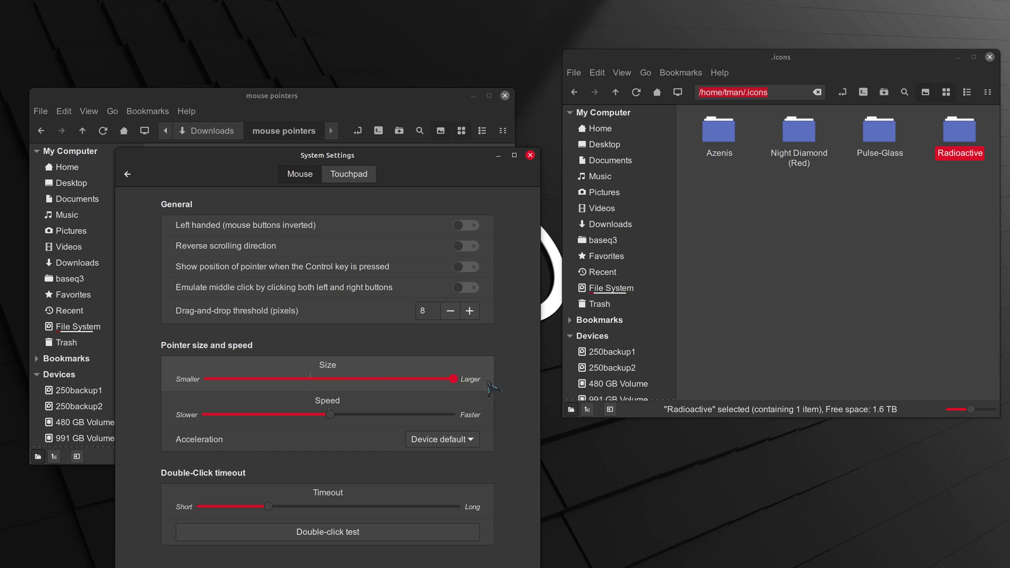
# - Return to the Themes settings and change the mouse pointer theme to Night Diamond (Red)
pyautogui.click(127, 174)
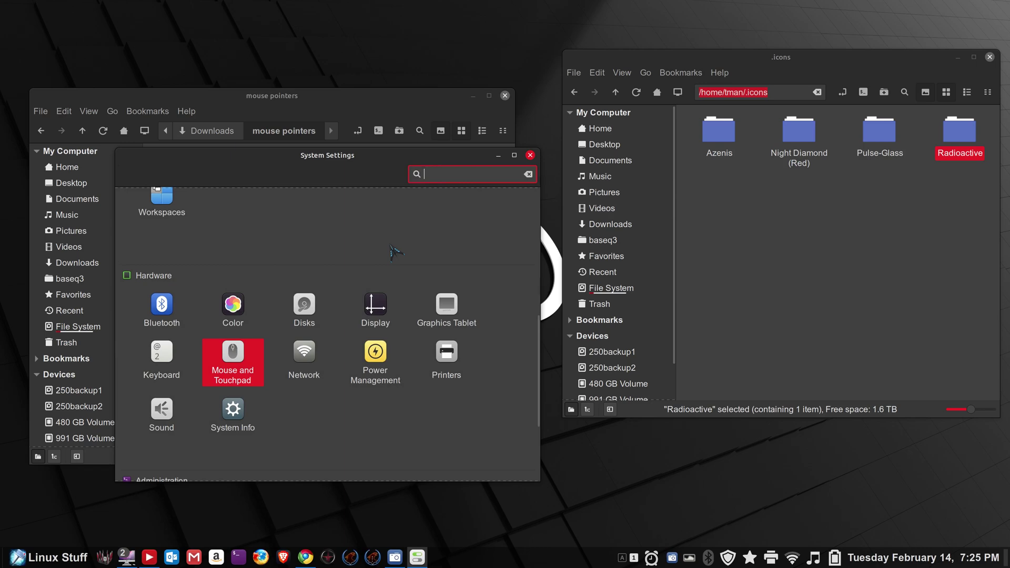
pyautogui.scroll(5, 395, 252)
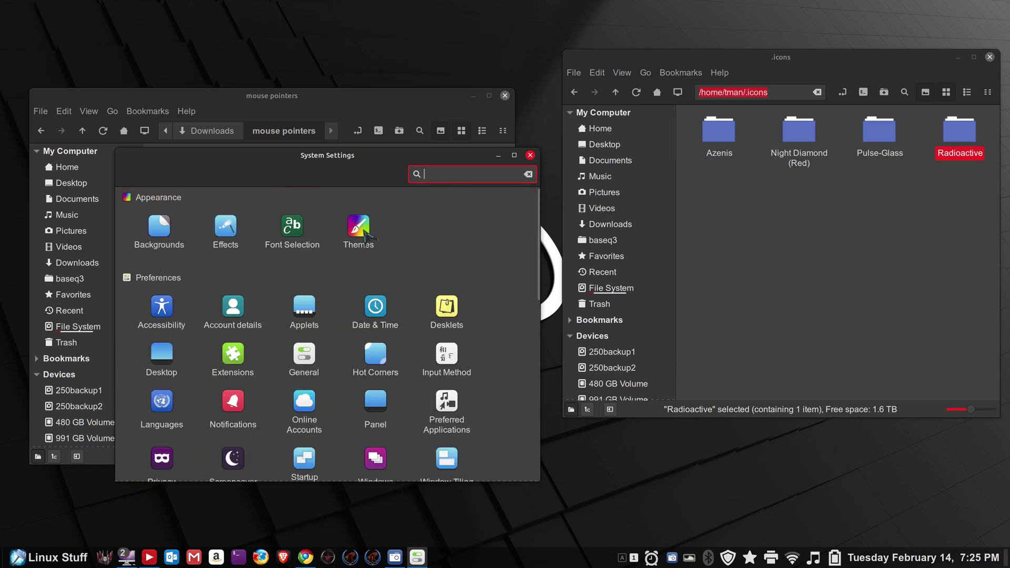
pyautogui.click(362, 231)
pyautogui.click(419, 228)
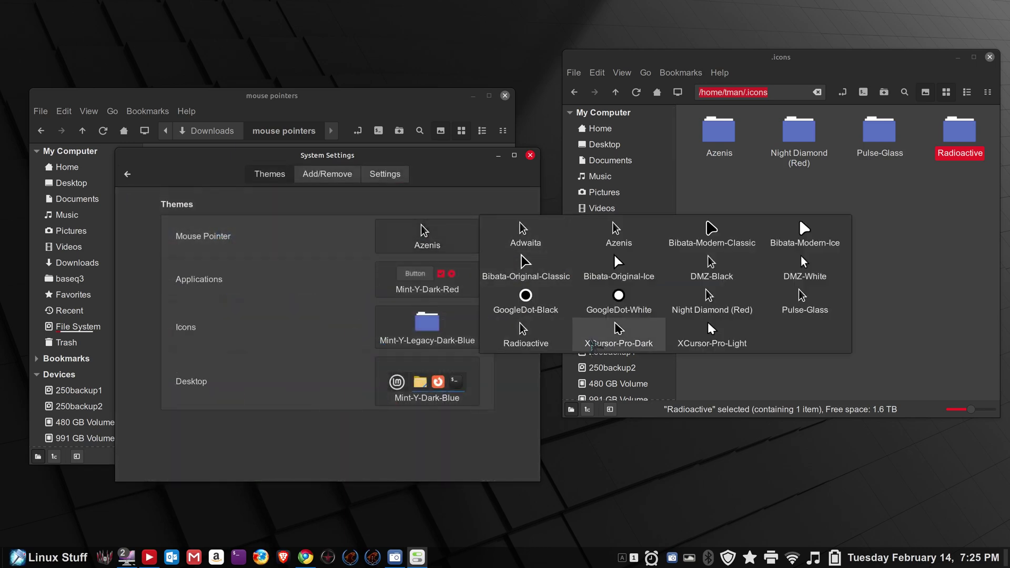
pyautogui.click(718, 315)
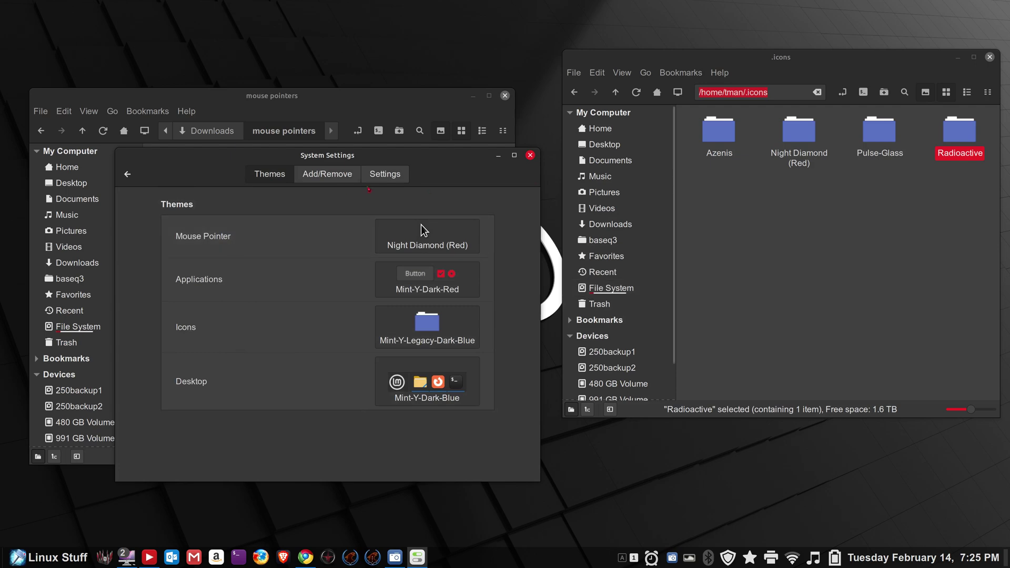
# - Try the Night Diamond (Red) pointer at the smallest and largest sizes in Mouse and Touchpad, finishing around the slider's midpoint mark
pyautogui.click(127, 175)
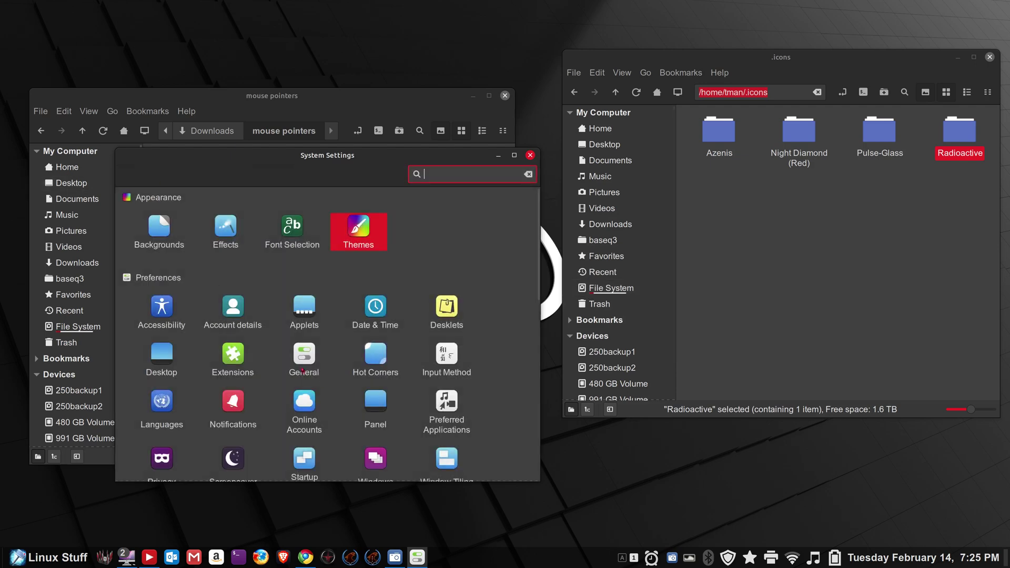
pyautogui.scroll(-5, 326, 347)
pyautogui.click(226, 392)
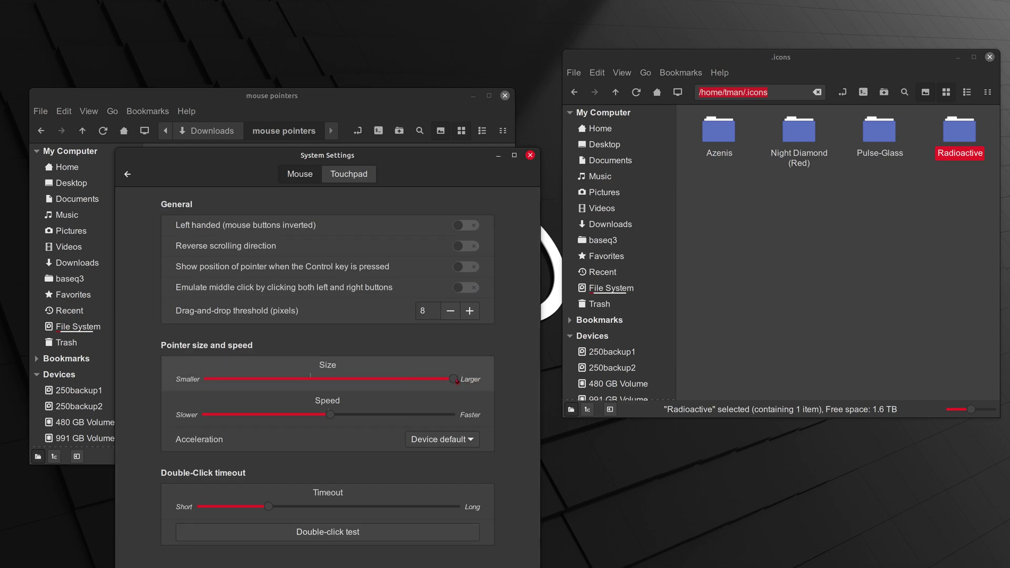
pyautogui.moveTo(456, 379); pyautogui.dragTo(206, 380)
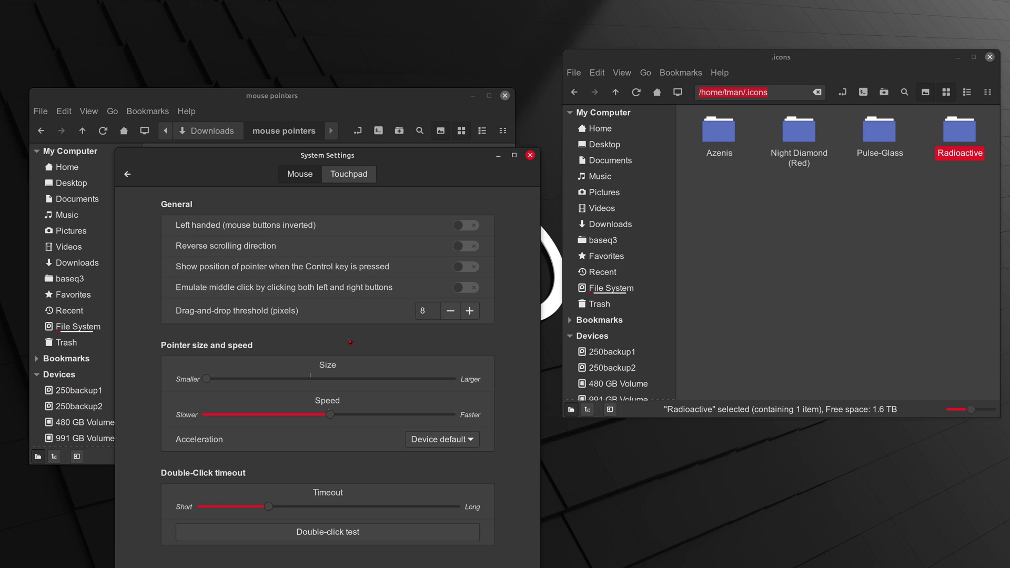
pyautogui.moveTo(208, 381); pyautogui.dragTo(453, 379)
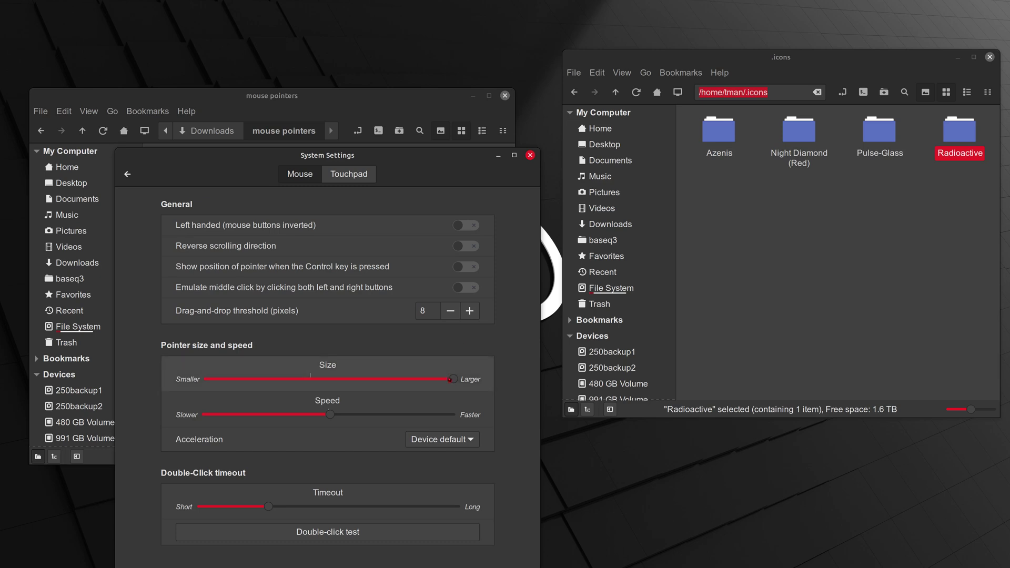
pyautogui.moveTo(451, 381); pyautogui.dragTo(315, 379)
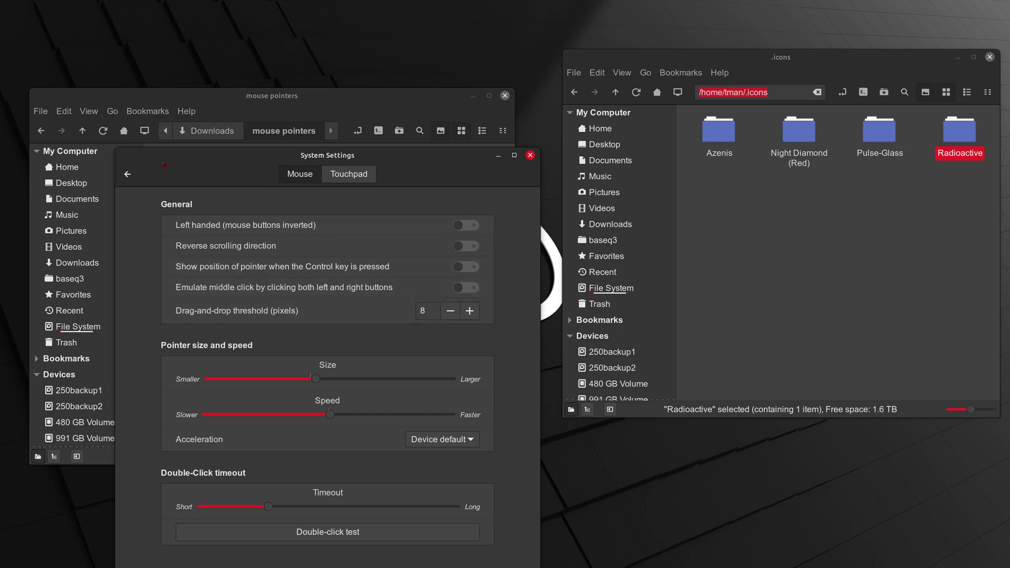
# - Return to the Themes settings and change the mouse pointer theme to Pulse-Glass
pyautogui.click(127, 174)
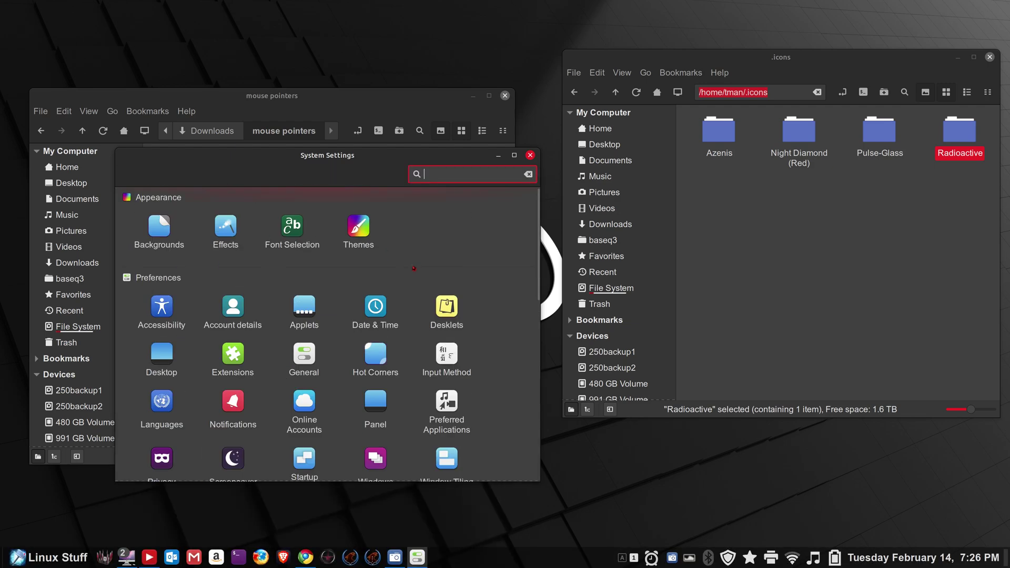
pyautogui.click(358, 227)
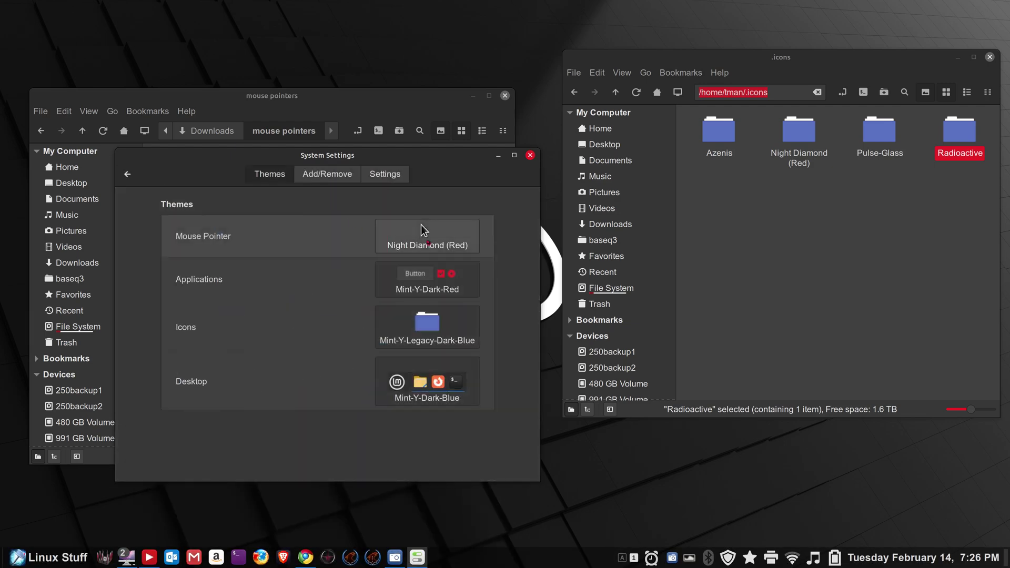
pyautogui.click(421, 225)
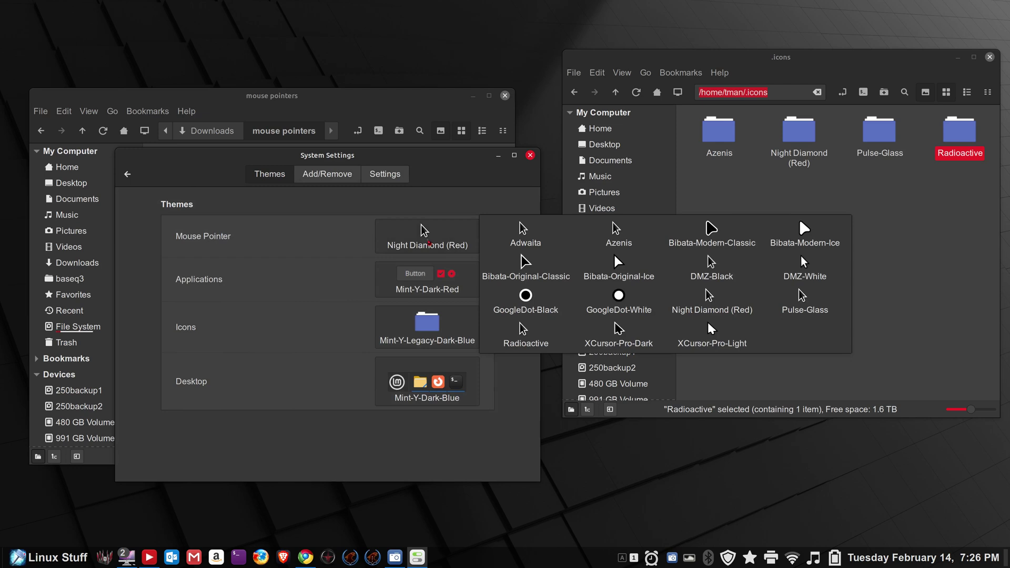
pyautogui.click(803, 299)
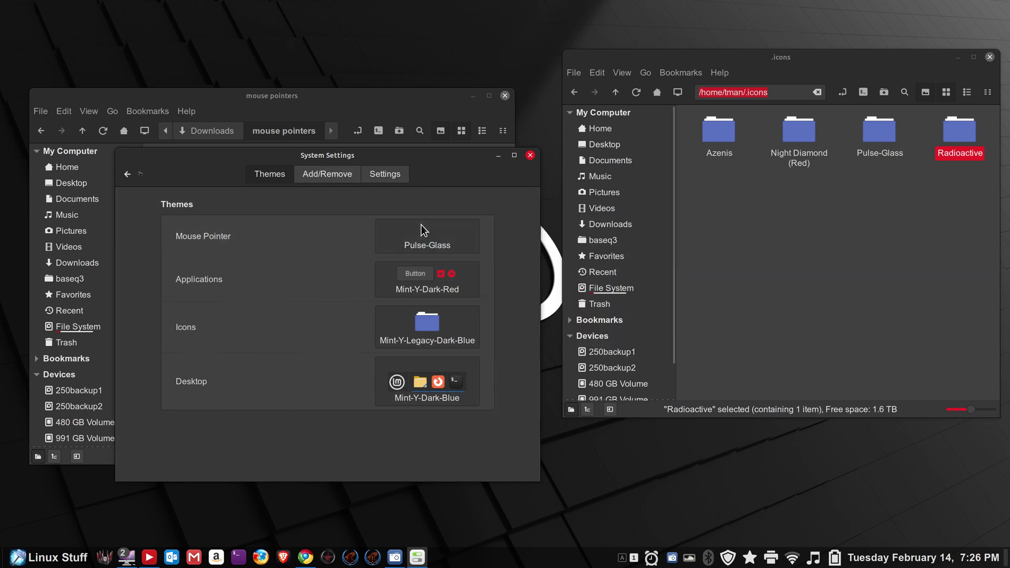
# - Try the Pulse-Glass pointer at the smallest size in Mouse and Touchpad, finishing at the largest size
pyautogui.press('BackSpace')
pyautogui.scroll(-6, 351, 345)
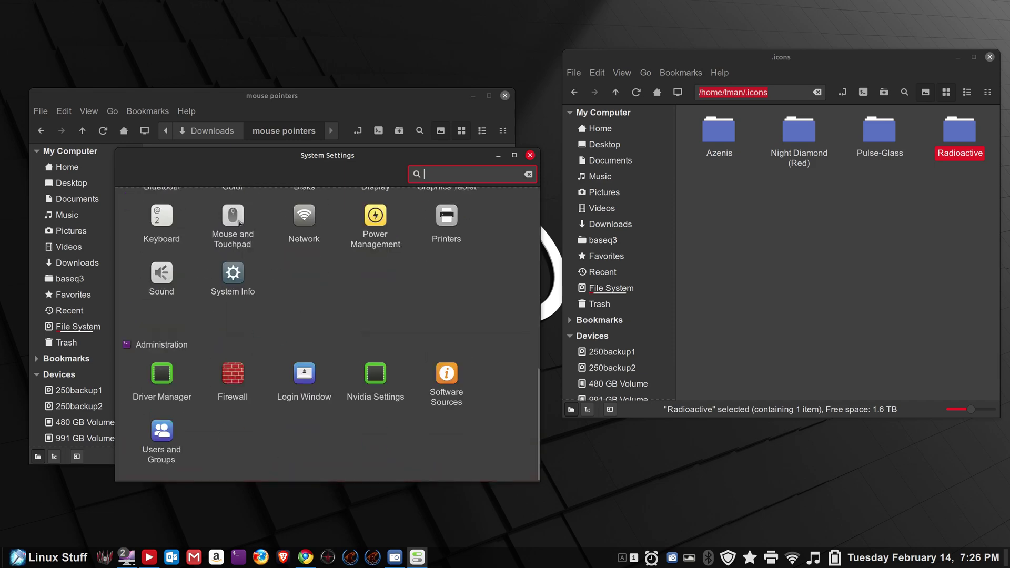
pyautogui.click(233, 217)
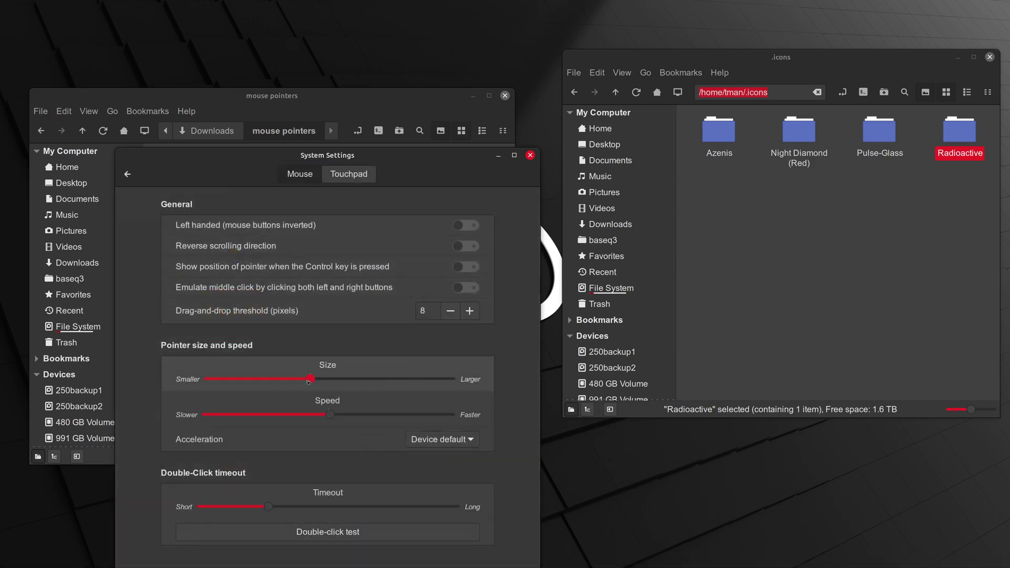
pyautogui.moveTo(316, 378); pyautogui.dragTo(206, 378)
pyautogui.moveTo(206, 378); pyautogui.dragTo(452, 378)
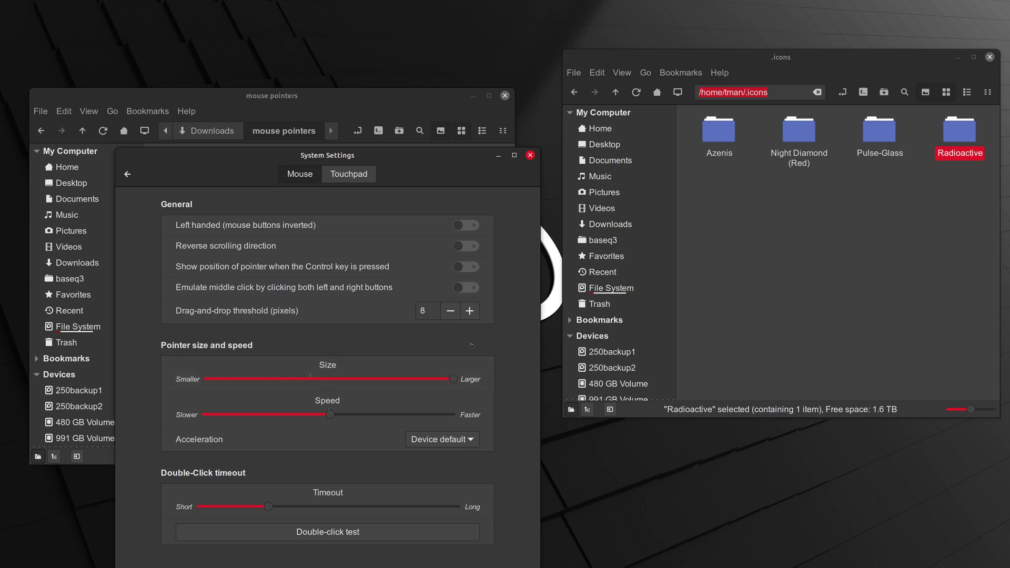
# - Review the available screen resolutions in the Display settings without changing any, and return to the settings overview
pyautogui.click(127, 174)
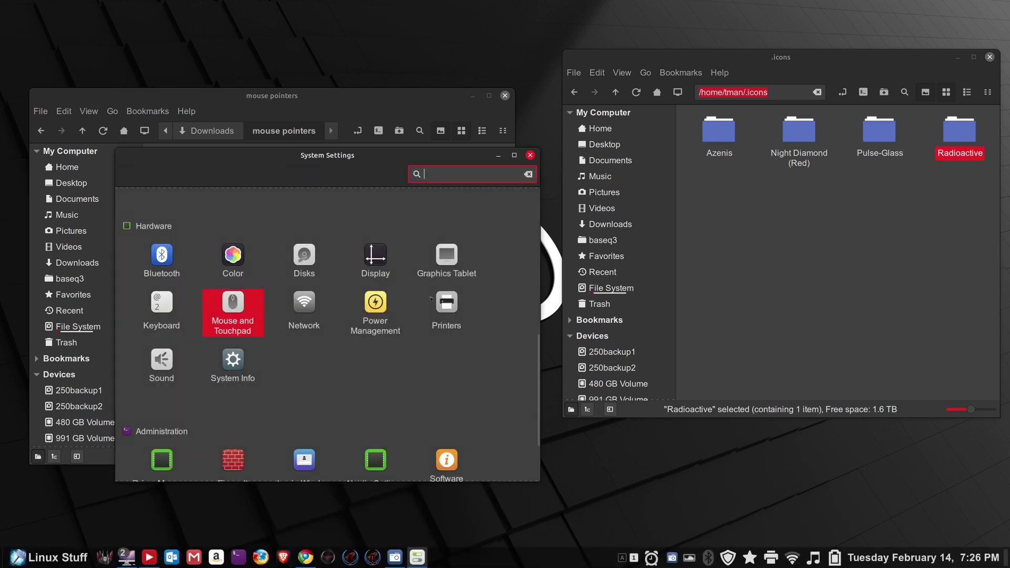
pyautogui.click(368, 255)
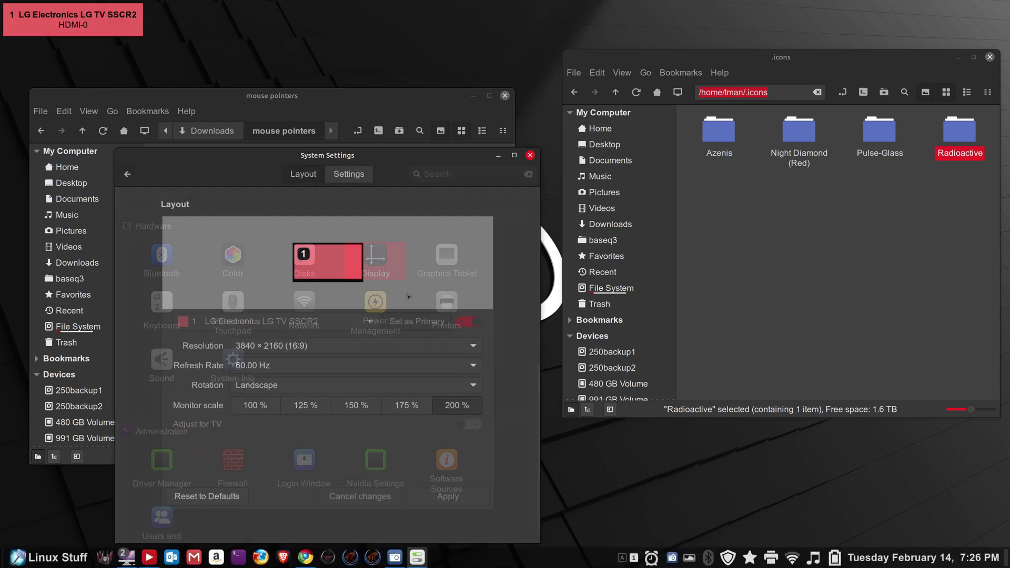
pyautogui.click(383, 349)
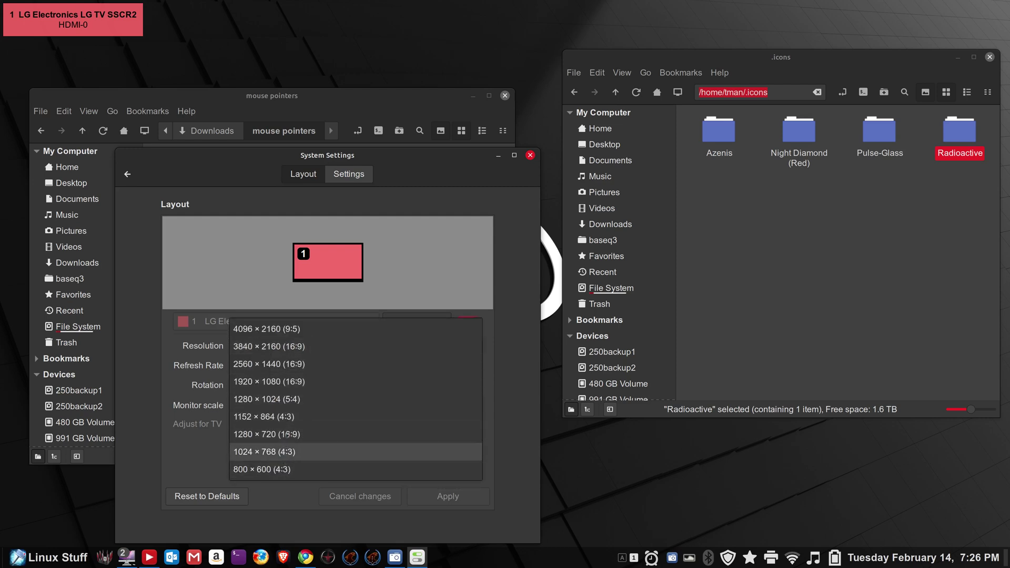
pyautogui.click(510, 228)
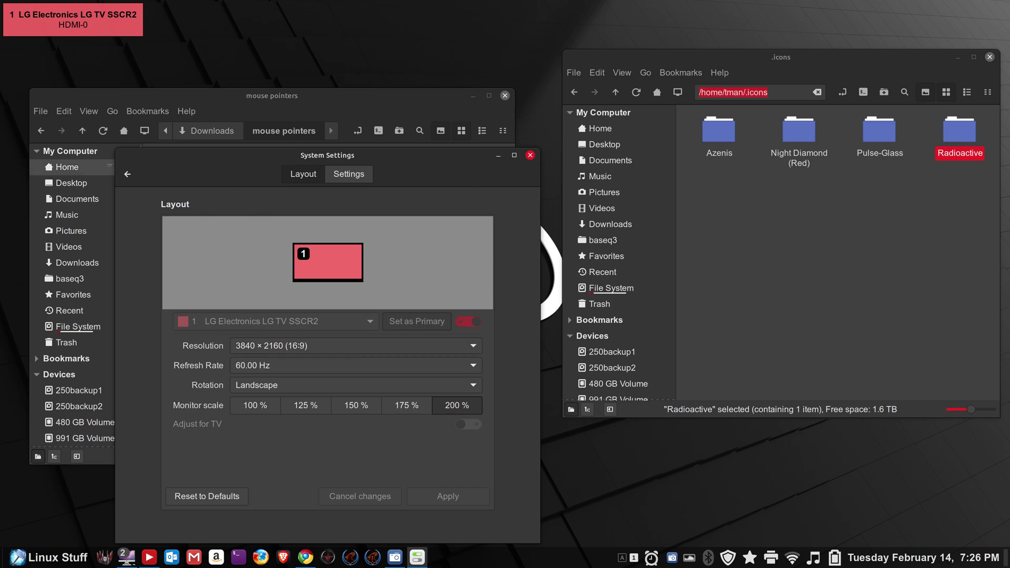
pyautogui.click(127, 174)
# - Set the mouse pointer theme to Azenis in the Themes settings and close System Settings
pyautogui.scroll(5, 357, 228)
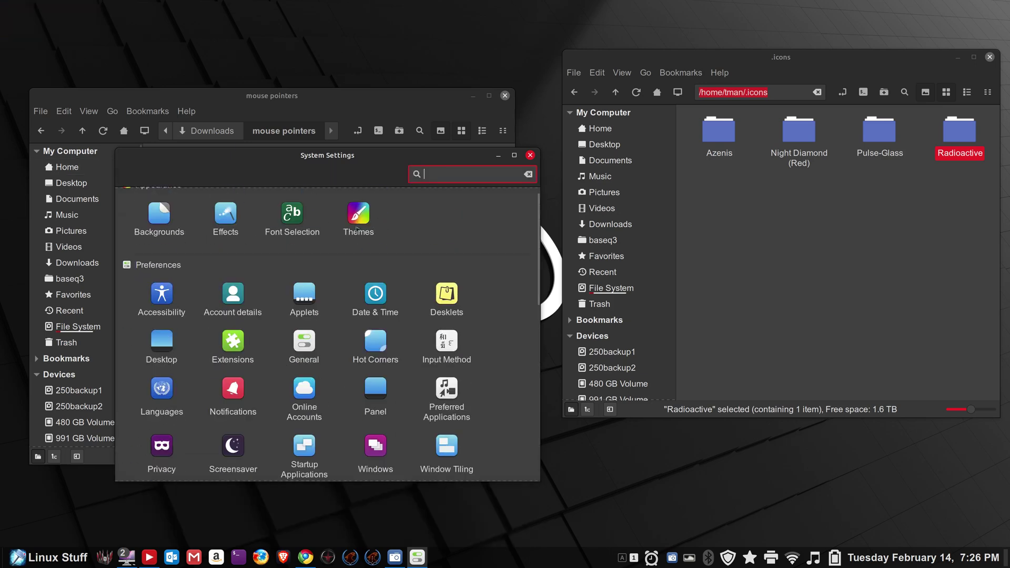
pyautogui.click(356, 228)
pyautogui.click(404, 239)
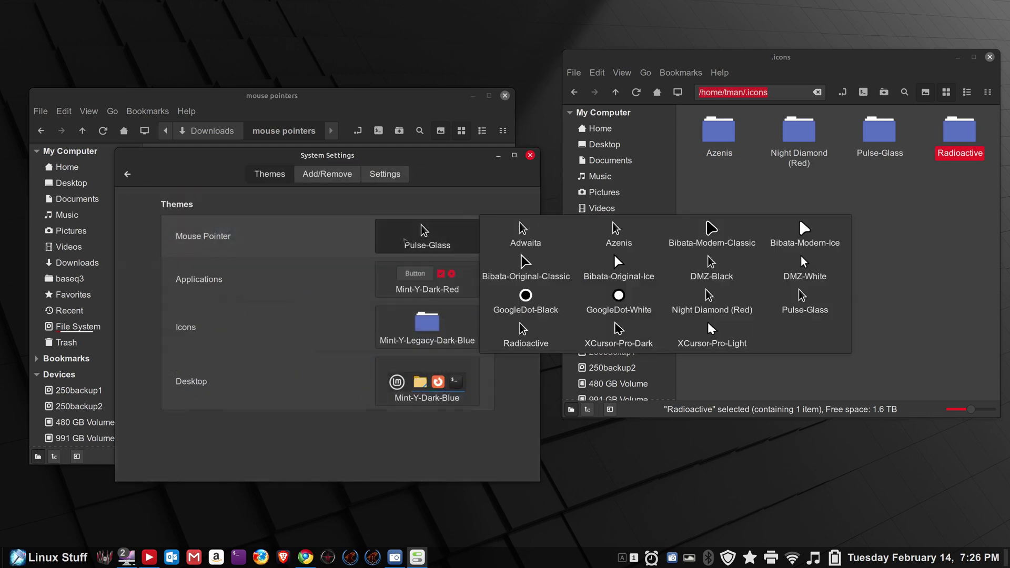
pyautogui.click(605, 244)
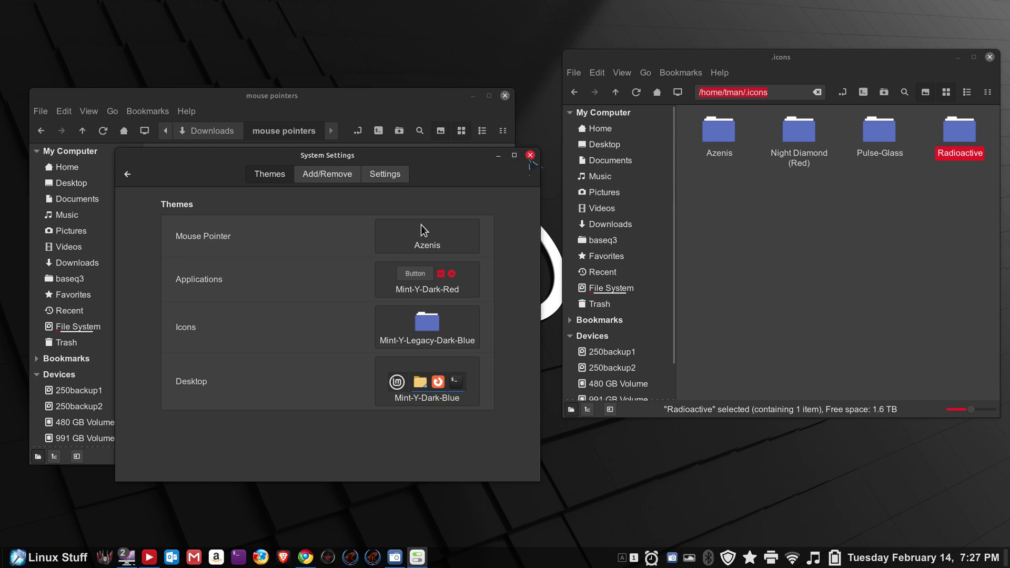
pyautogui.click(529, 156)
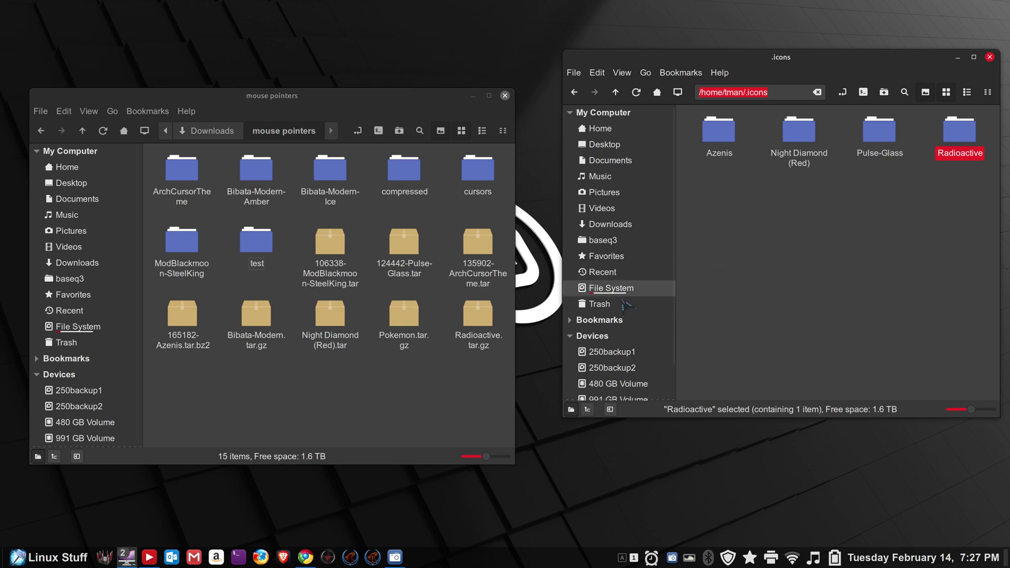
# - Open the Trash in the file manager and permanently empty it
pyautogui.click(598, 304)
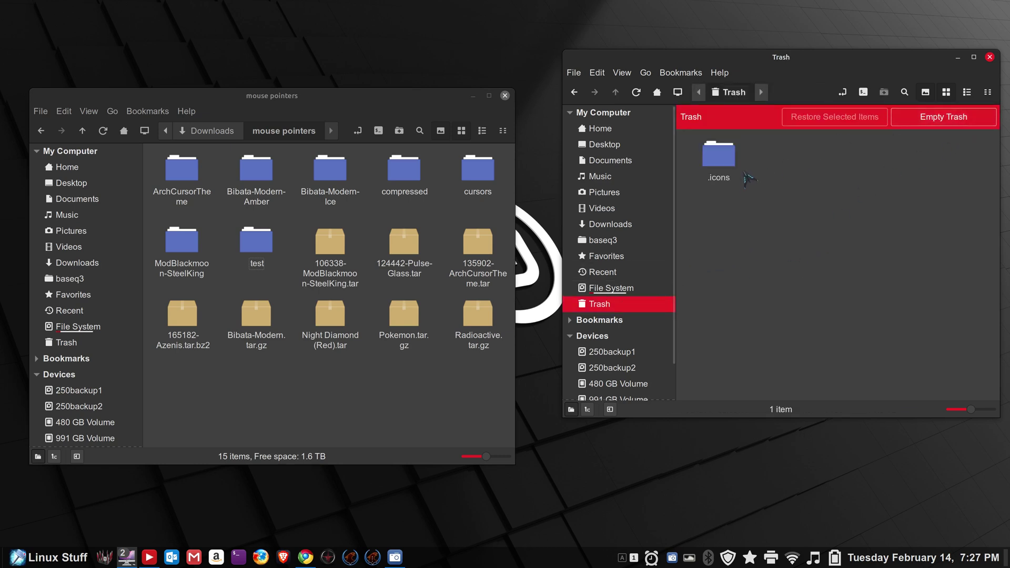
pyautogui.click(935, 119)
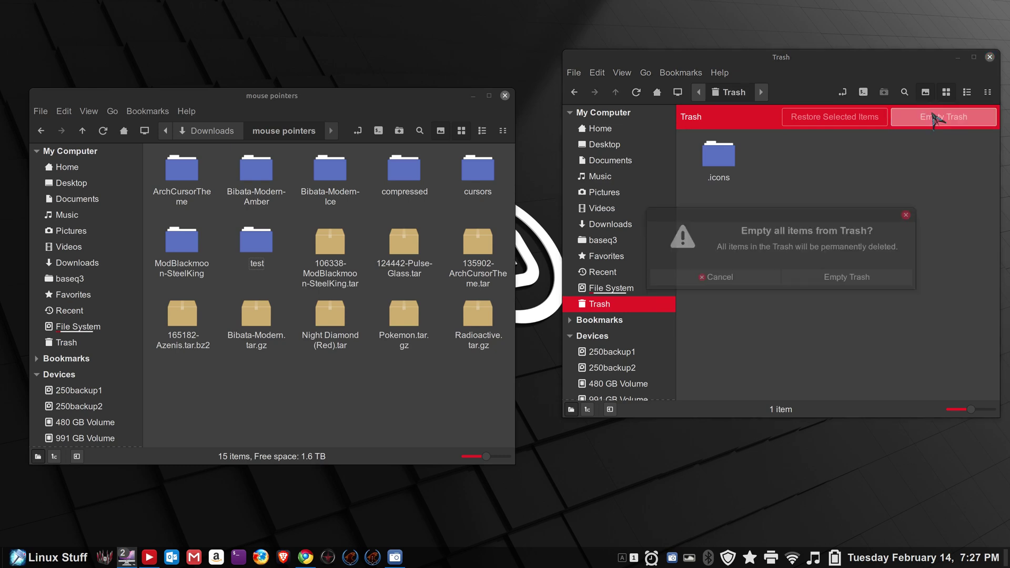
pyautogui.click(865, 278)
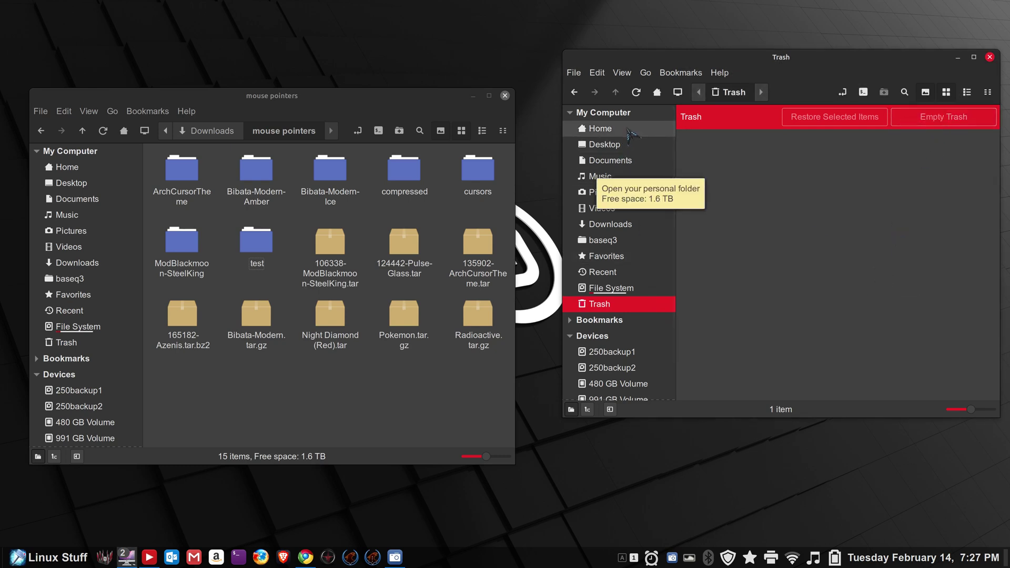
# - Return to the .icons folder and delete the Night Diamond (Red) and Pulse-Glass theme folders
pyautogui.click(579, 93)
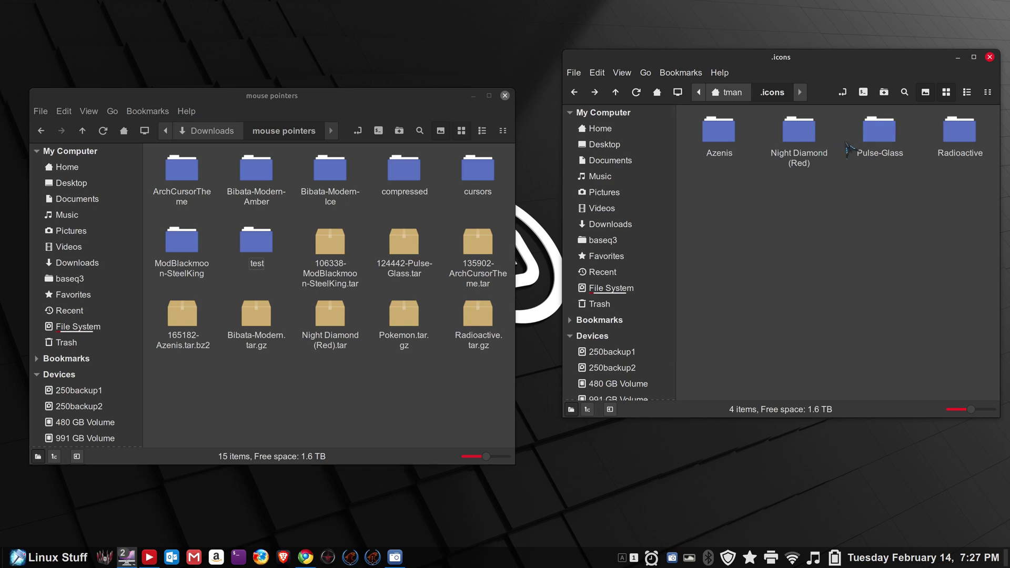
pyautogui.moveTo(926, 131); pyautogui.dragTo(786, 164)
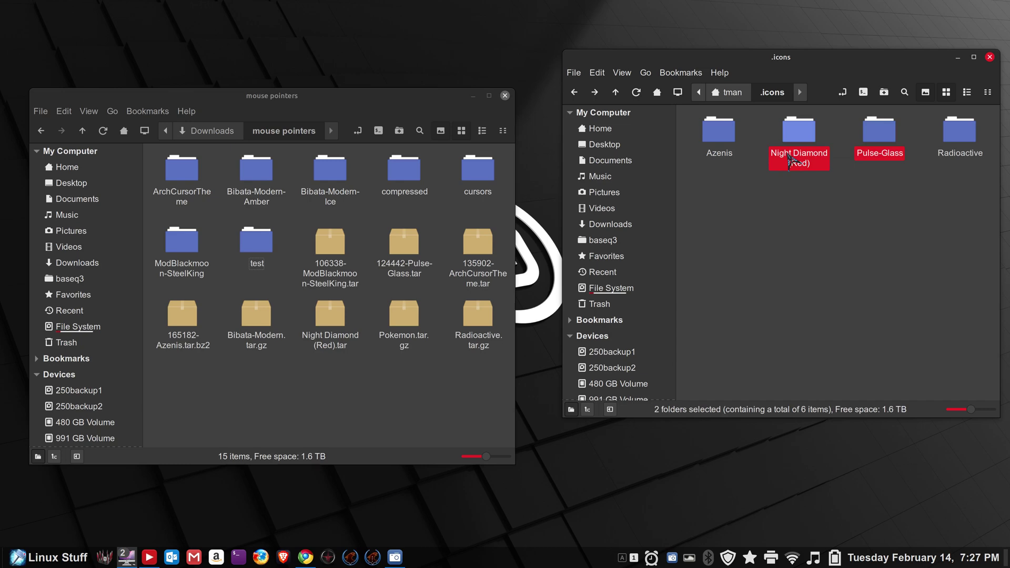
pyautogui.press('Delete')
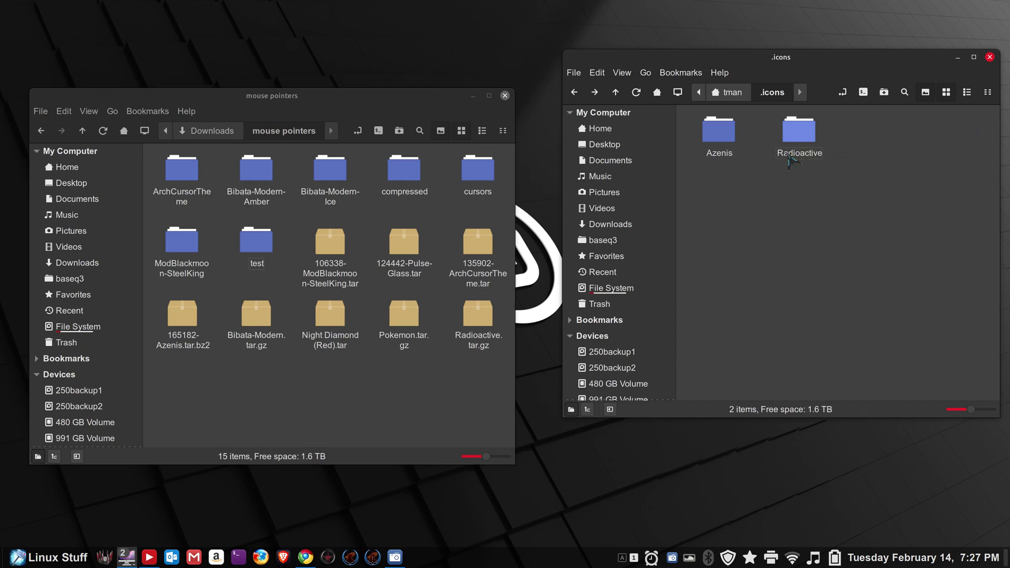
# - Open System Settings, check which mouse pointer themes the Themes settings offer, and close the window
pyautogui.rightClick(545, 558)
pyautogui.click(536, 531)
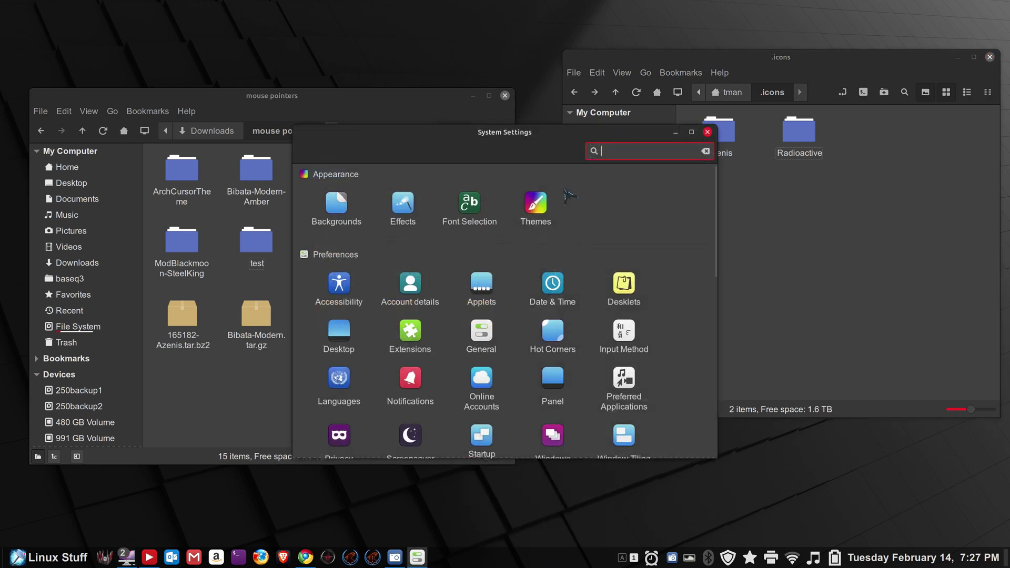
pyautogui.click(535, 202)
pyautogui.click(599, 205)
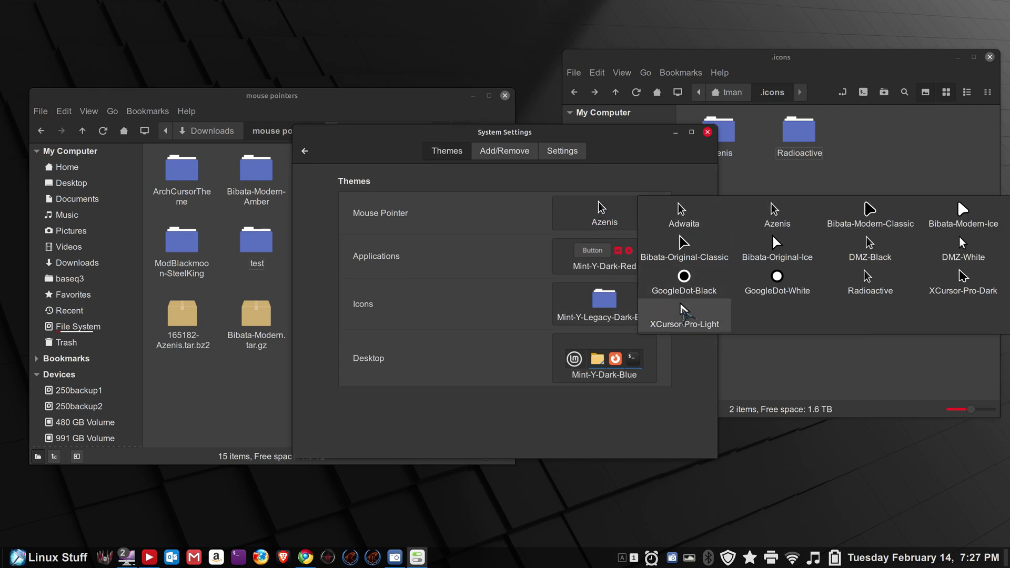
pyautogui.click(799, 192)
pyautogui.click(707, 132)
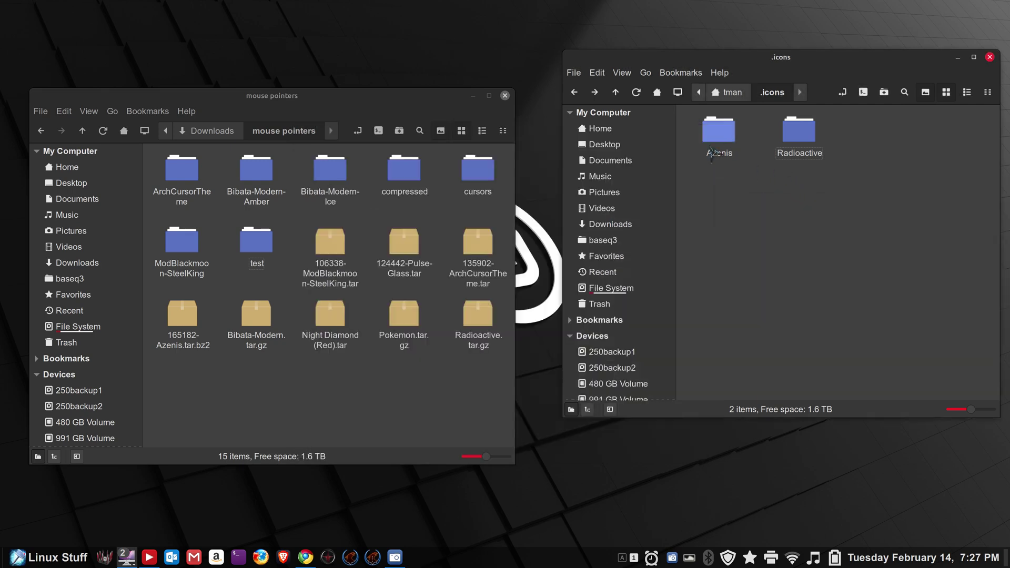
# - Restore the Pulse-Glass and Night Diamond (Red) folders from the Trash and return to the .icons folder
pyautogui.click(623, 304)
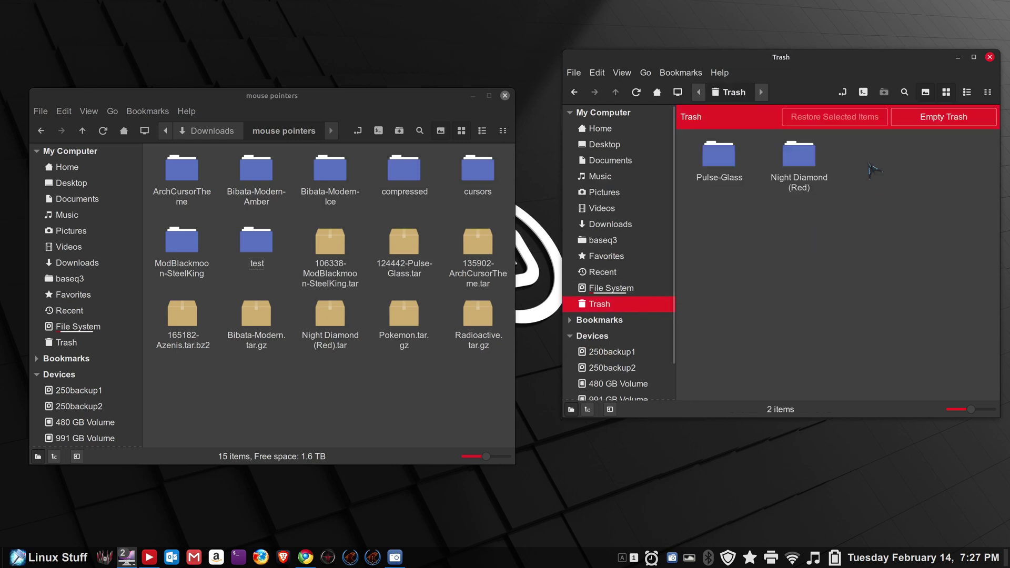
pyautogui.moveTo(842, 165); pyautogui.dragTo(699, 147)
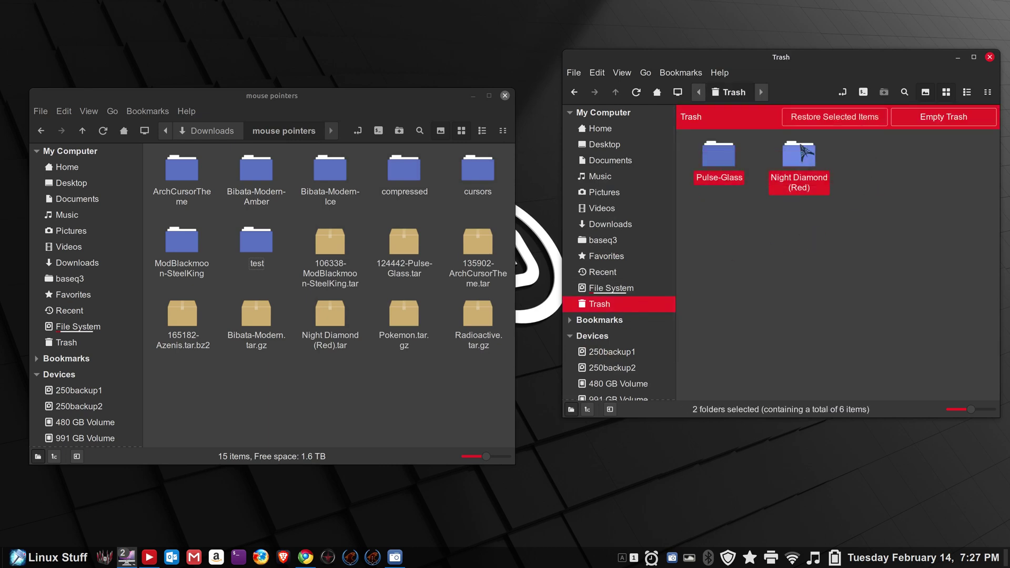
pyautogui.click(822, 119)
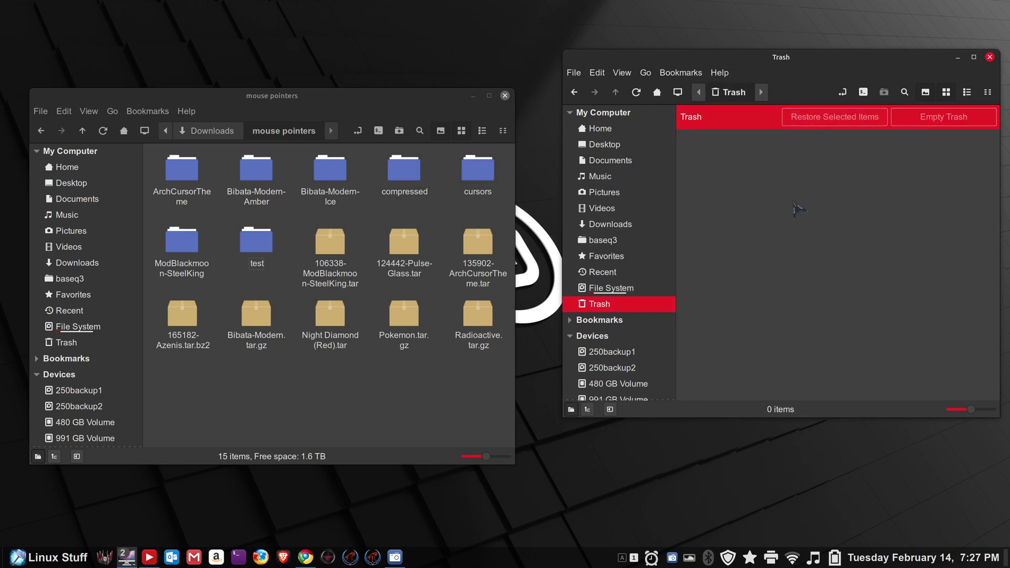
pyautogui.click(575, 93)
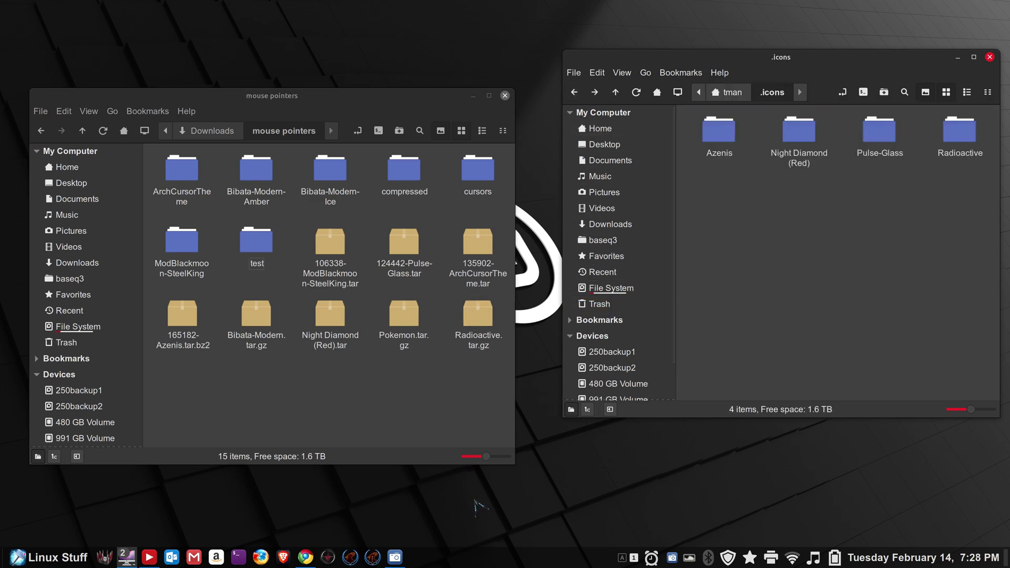
# - Reopen the Themes settings and check the list of available mouse pointer themes for the restored folders
pyautogui.rightClick(494, 562)
pyautogui.click(501, 533)
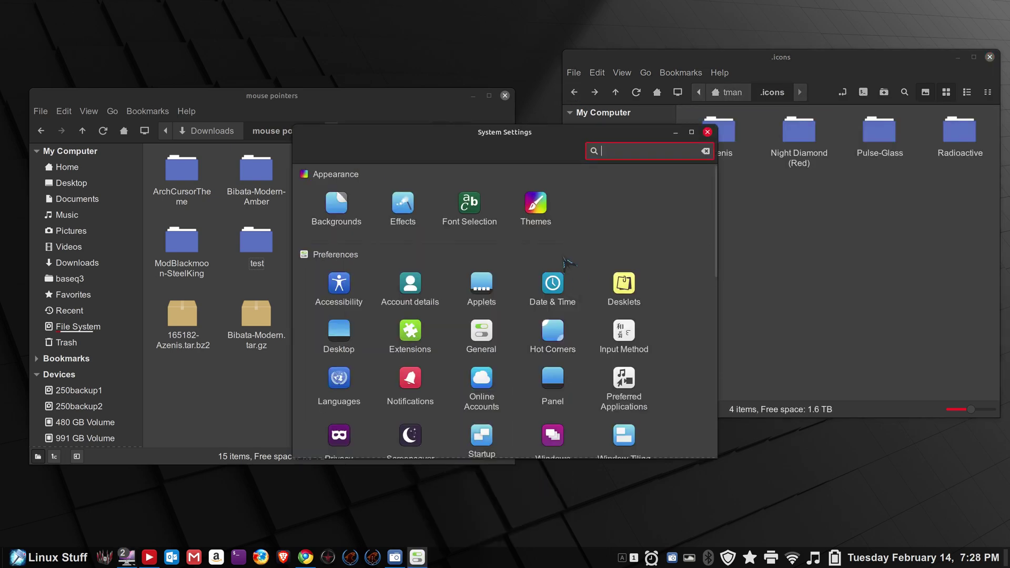
pyautogui.click(537, 204)
pyautogui.click(594, 210)
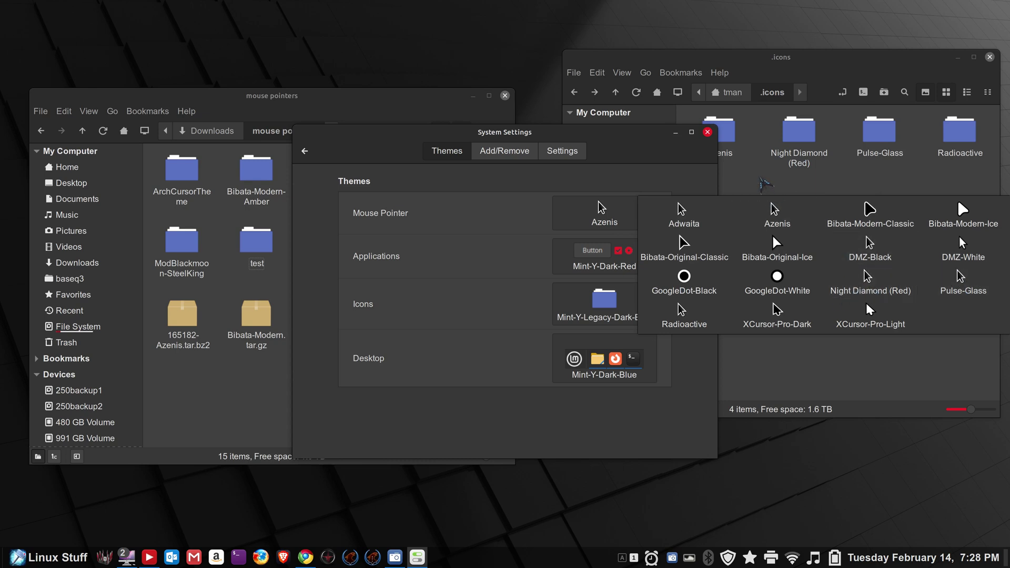
# - Close System Settings and delete the whole .icons folder from the home folder
pyautogui.click(765, 185)
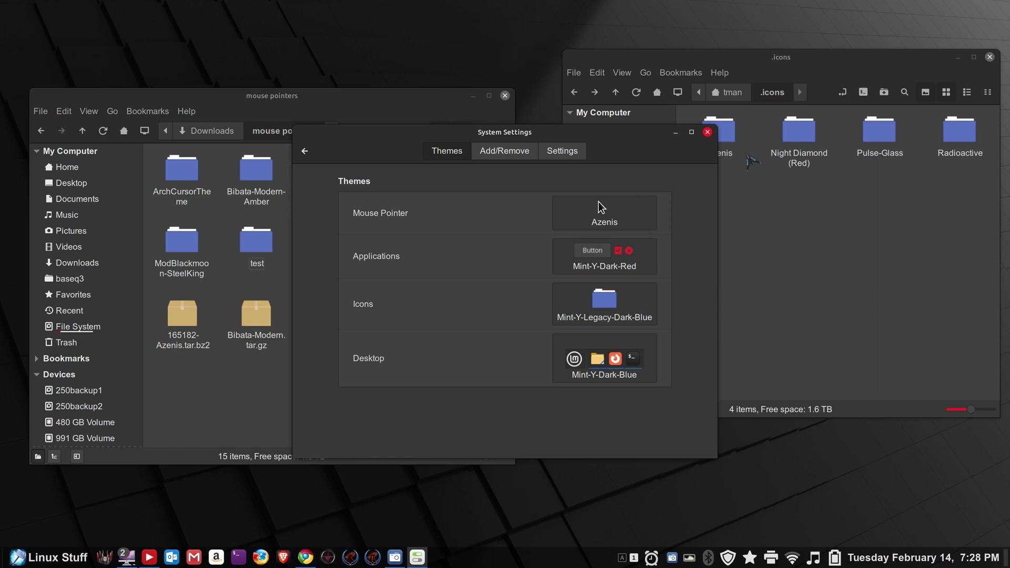
pyautogui.click(708, 132)
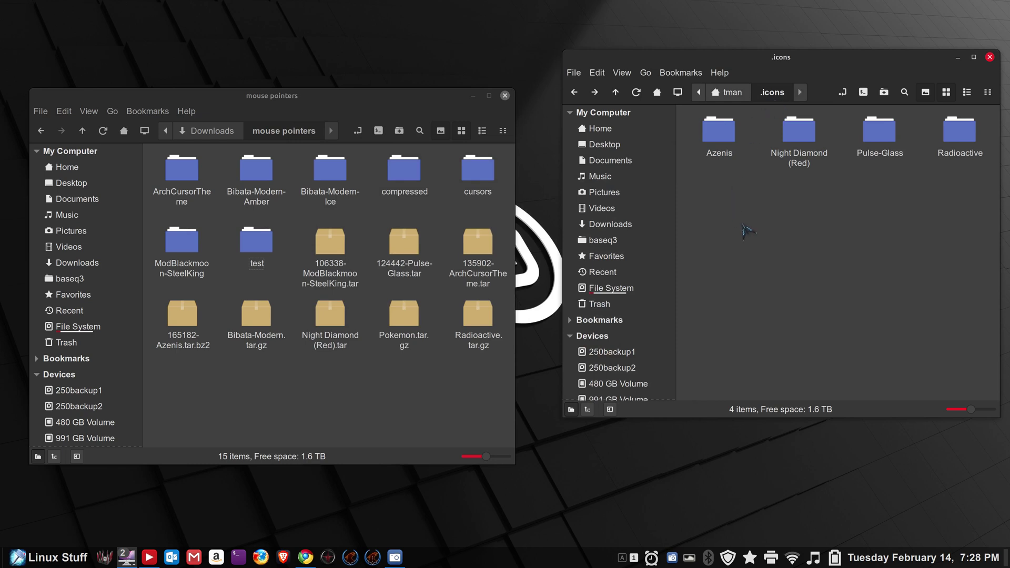
pyautogui.click(631, 305)
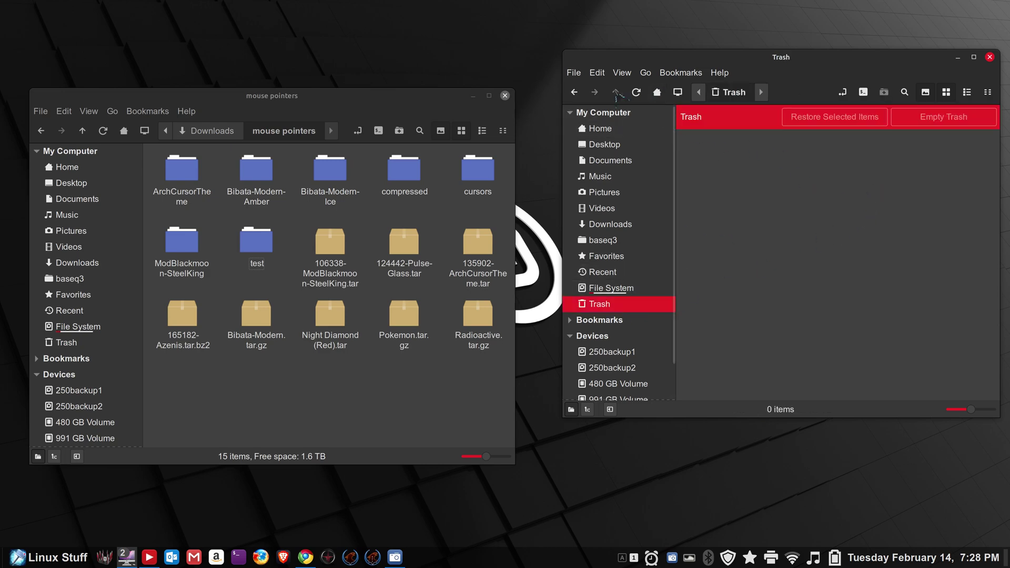
pyautogui.click(574, 92)
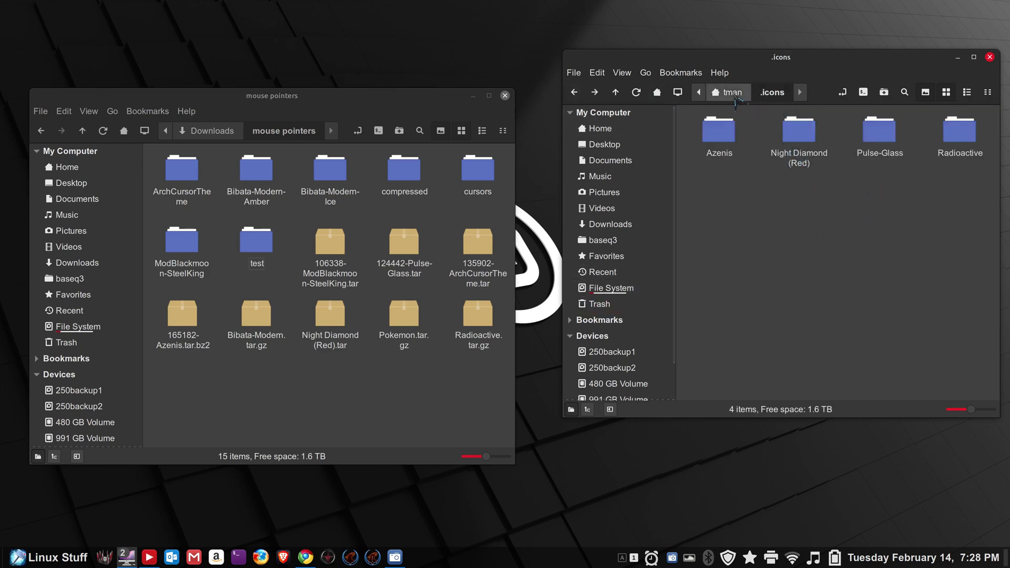
pyautogui.click(730, 92)
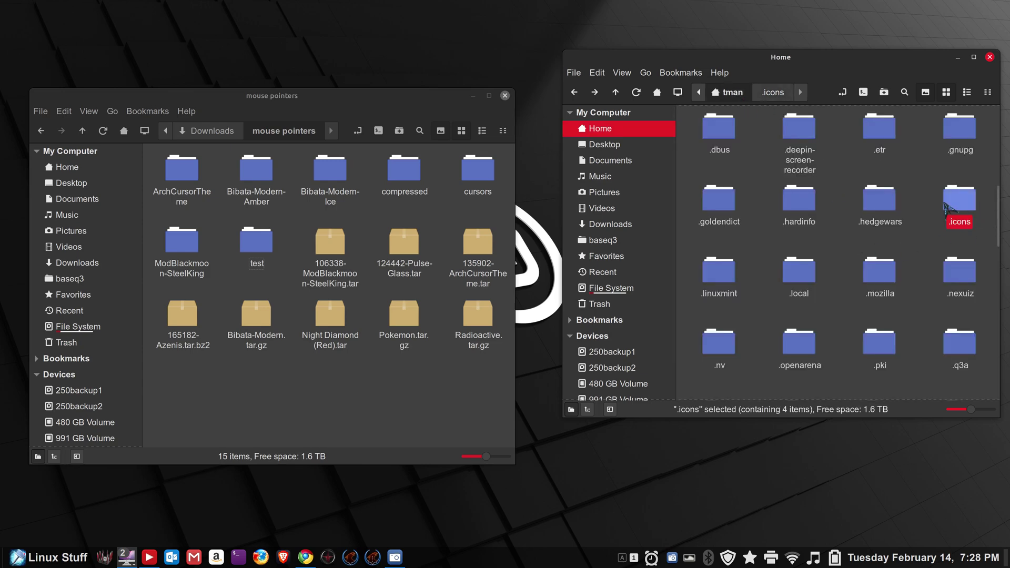
pyautogui.press('Delete')
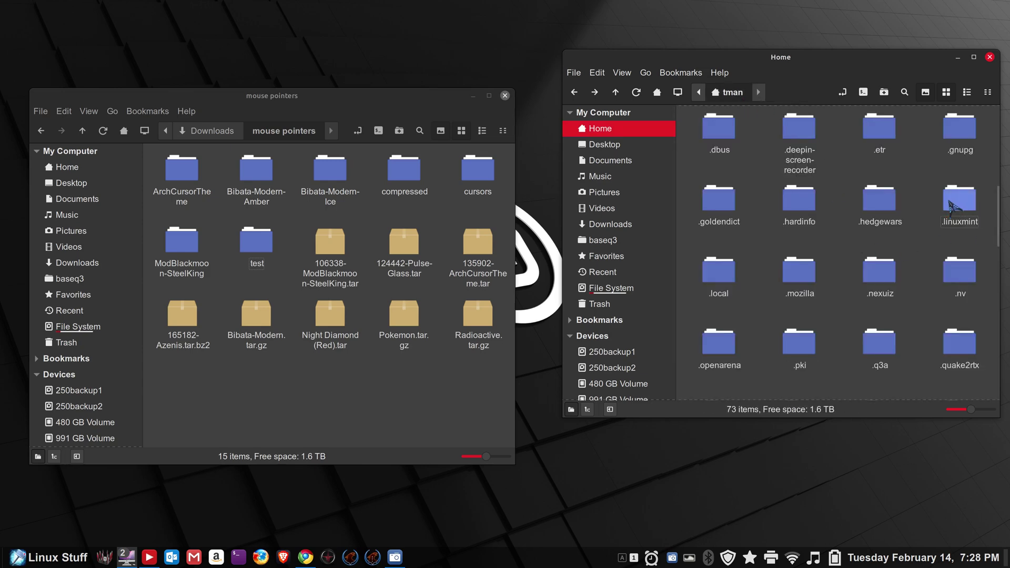
# - Open the Themes settings, switch the mouse pointer to Adwaita while checking which pointer themes are offered, and close the window
pyautogui.rightClick(539, 564)
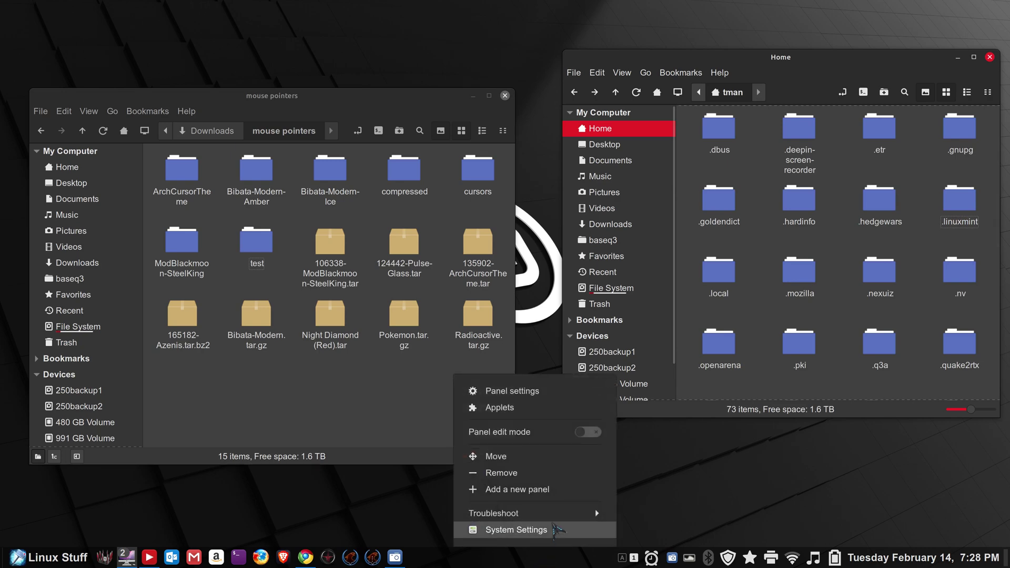
pyautogui.click(558, 531)
pyautogui.click(543, 223)
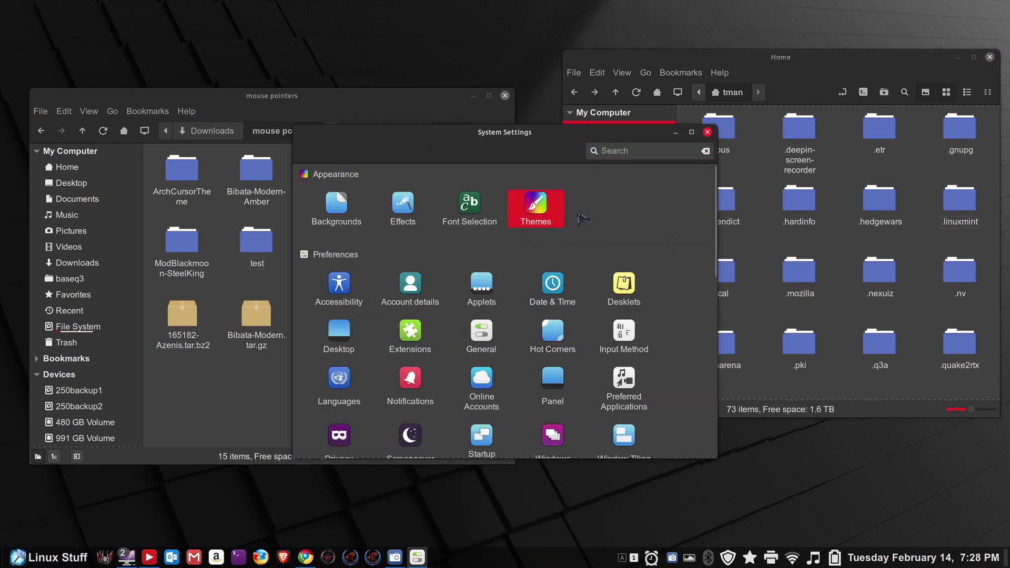
pyautogui.click(604, 213)
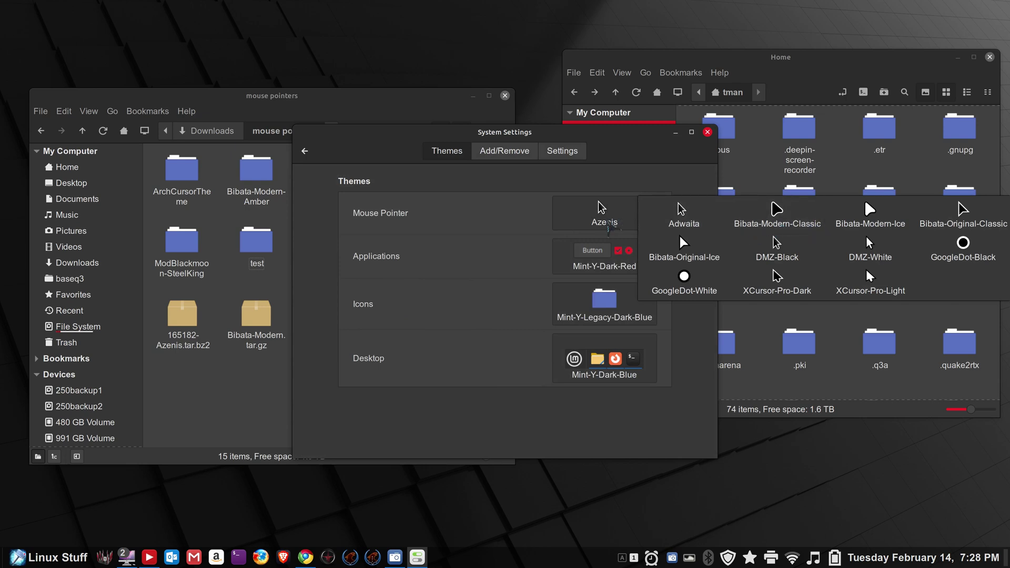
pyautogui.click(675, 212)
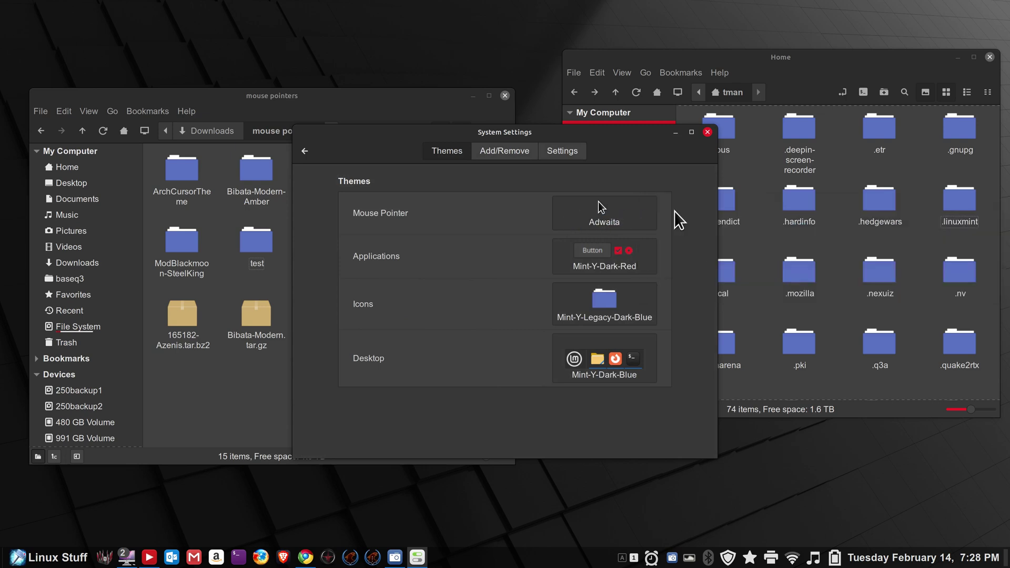
pyautogui.click(638, 205)
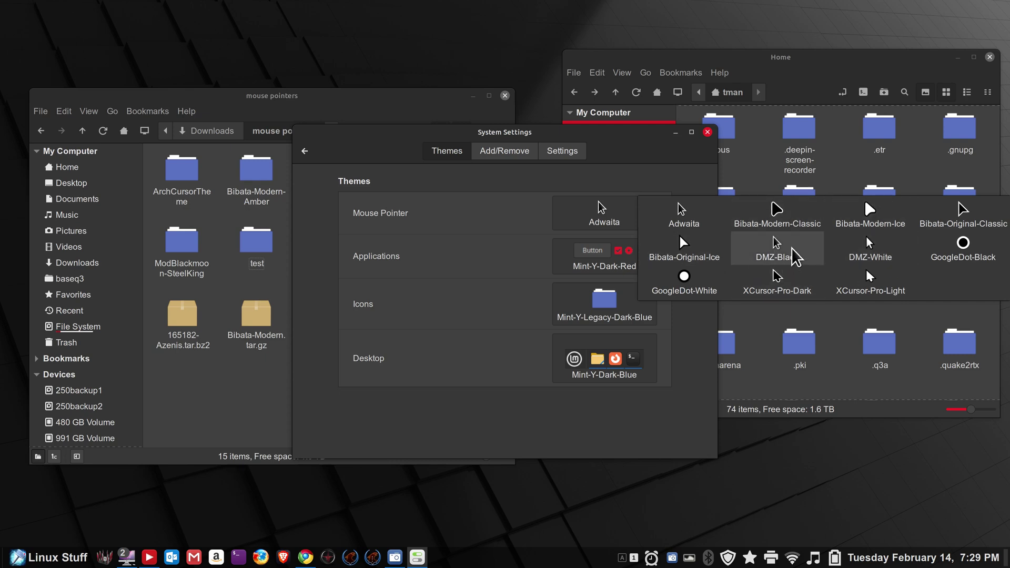
pyautogui.click(709, 132)
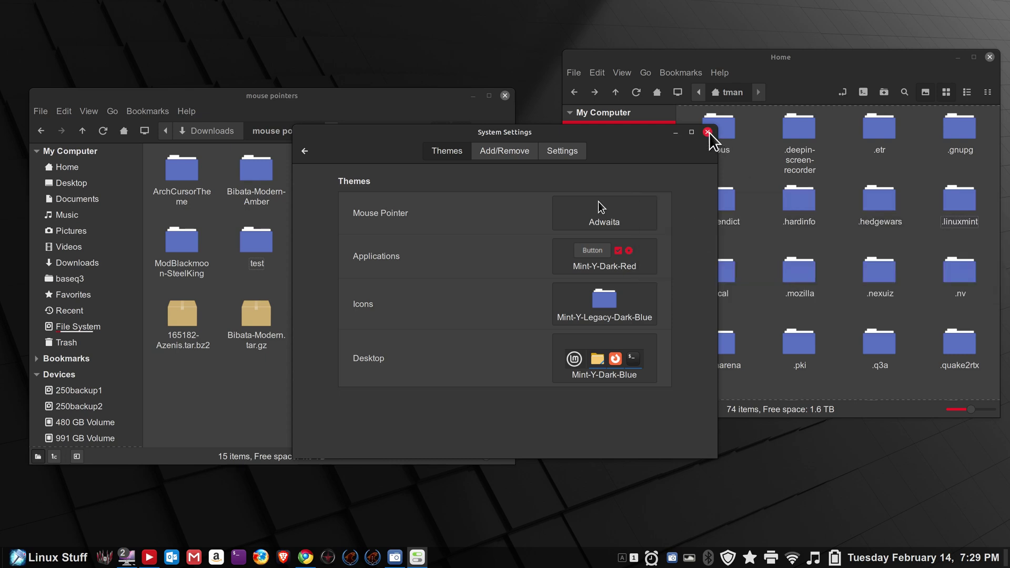
pyautogui.click(708, 133)
# - Restore the deleted .icons folder from the Trash
pyautogui.click(615, 304)
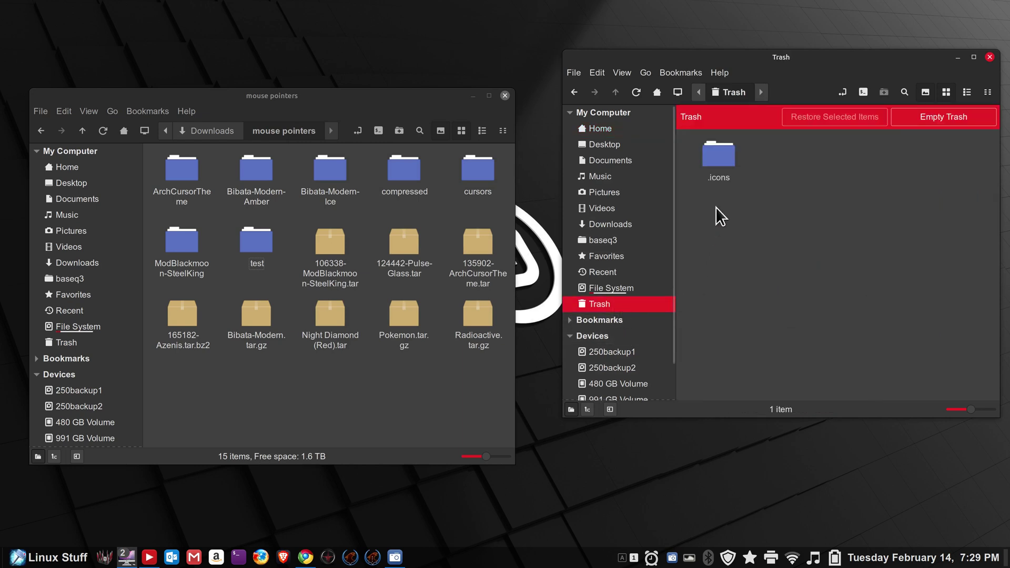
pyautogui.rightClick(722, 166)
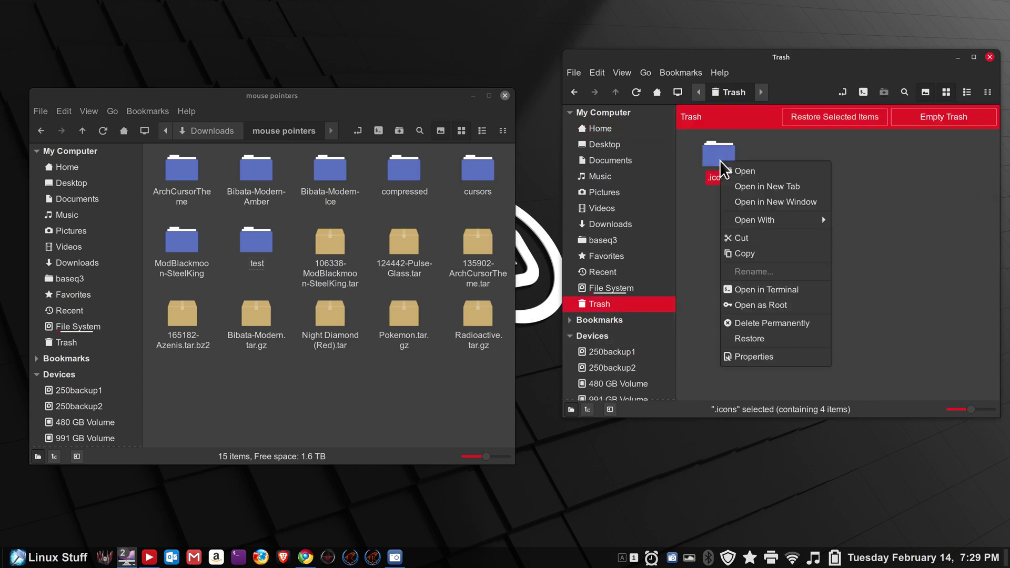
pyautogui.click(783, 341)
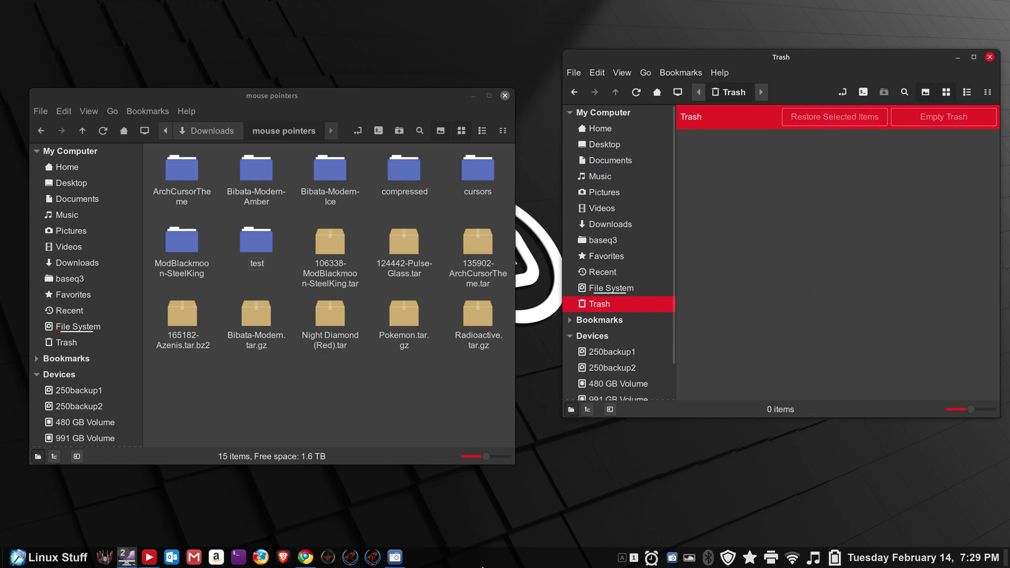
# - Reopen the Themes settings, set the mouse pointer theme to Azenis and close the window
pyautogui.rightClick(482, 565)
pyautogui.click(509, 533)
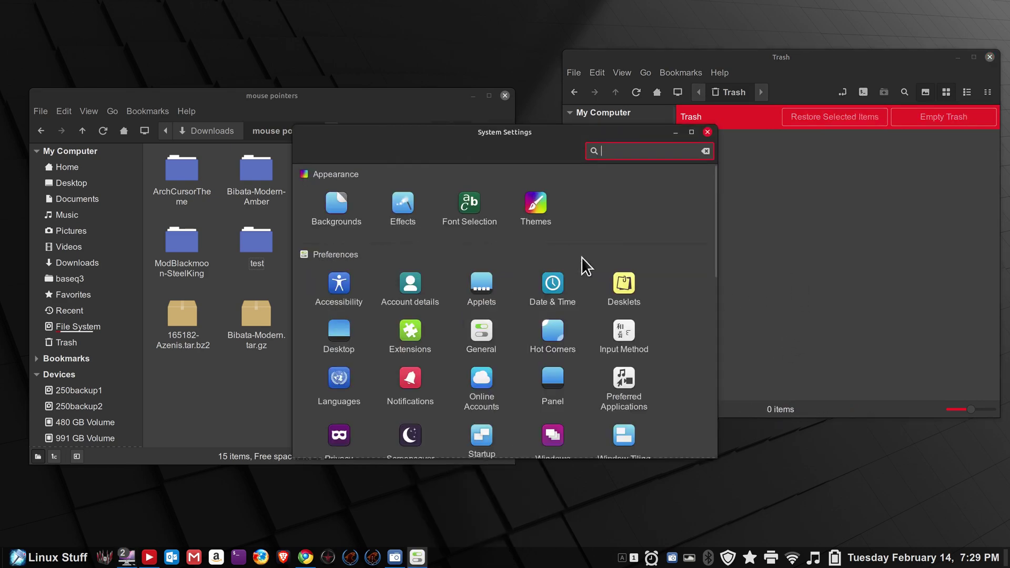
pyautogui.click(534, 206)
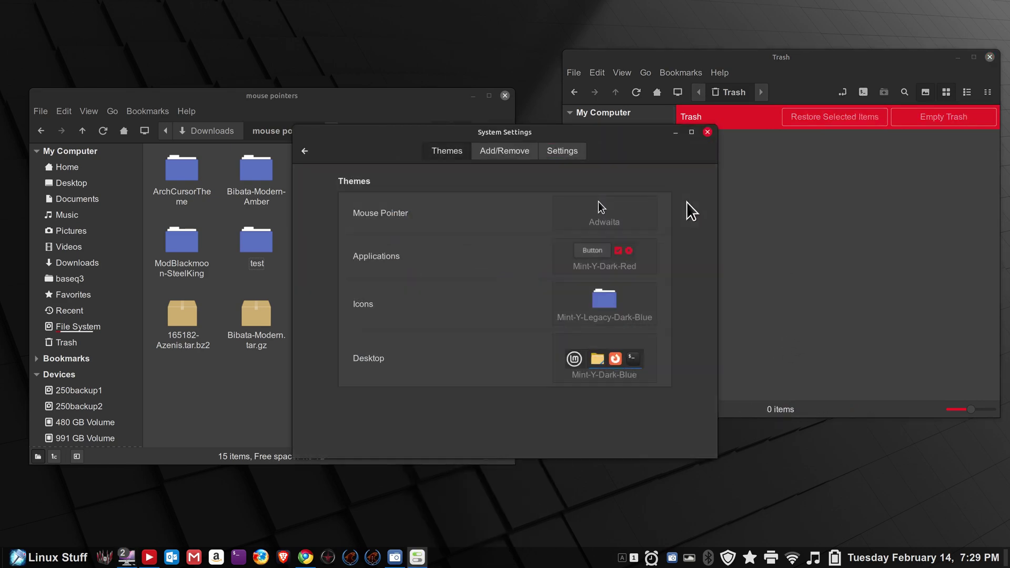
pyautogui.click(623, 210)
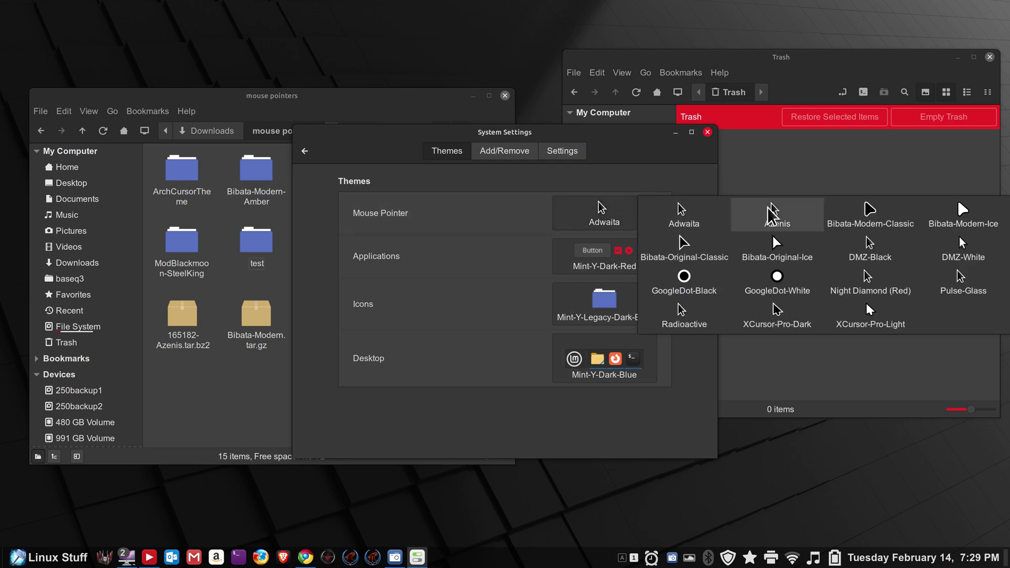
pyautogui.click(774, 212)
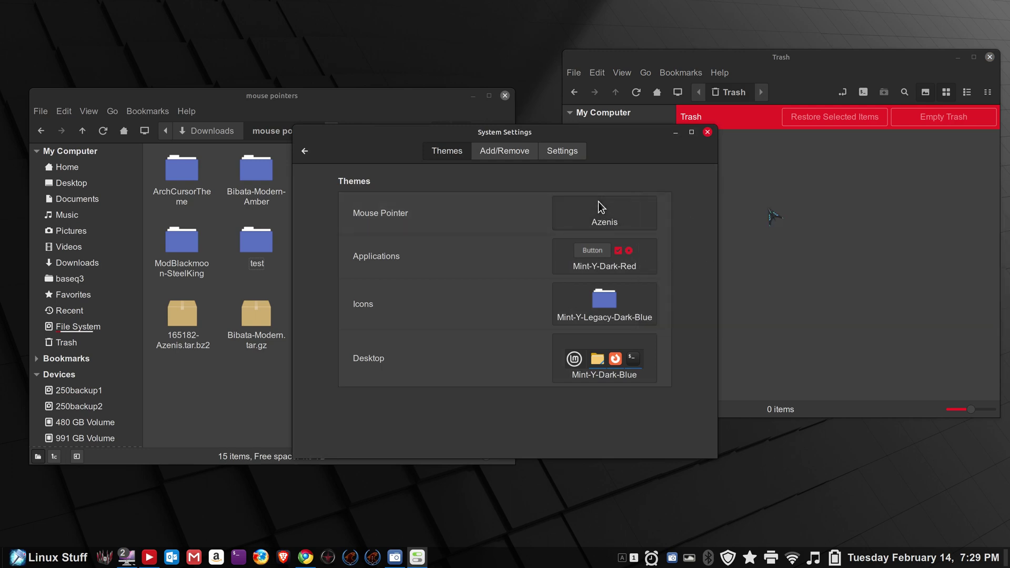
pyautogui.click(707, 132)
# - Show the home folder without hidden files in a maximized window, closing the separate mouse pointers window
pyautogui.click(617, 130)
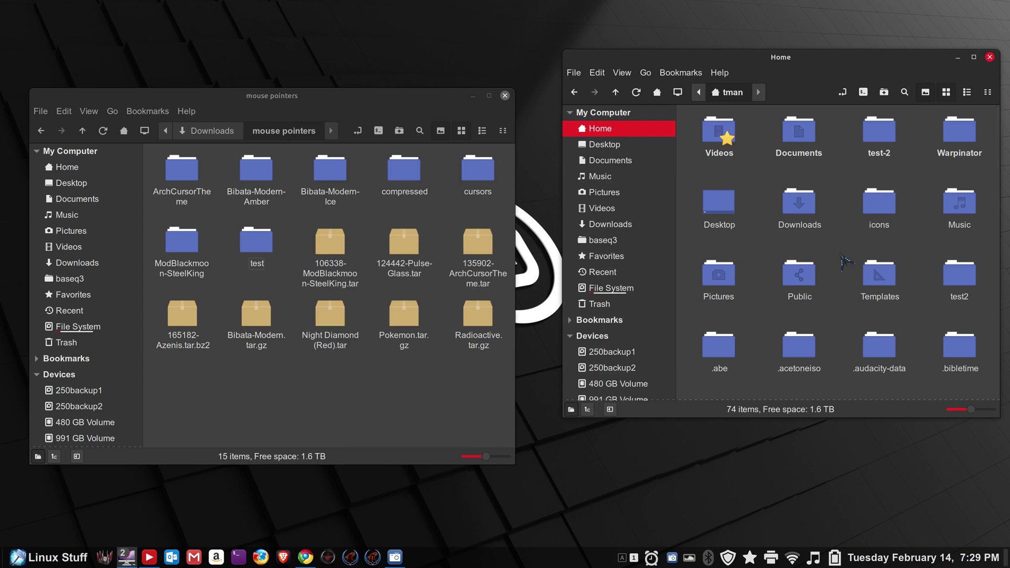
pyautogui.hotkey('ctrl', 'h')
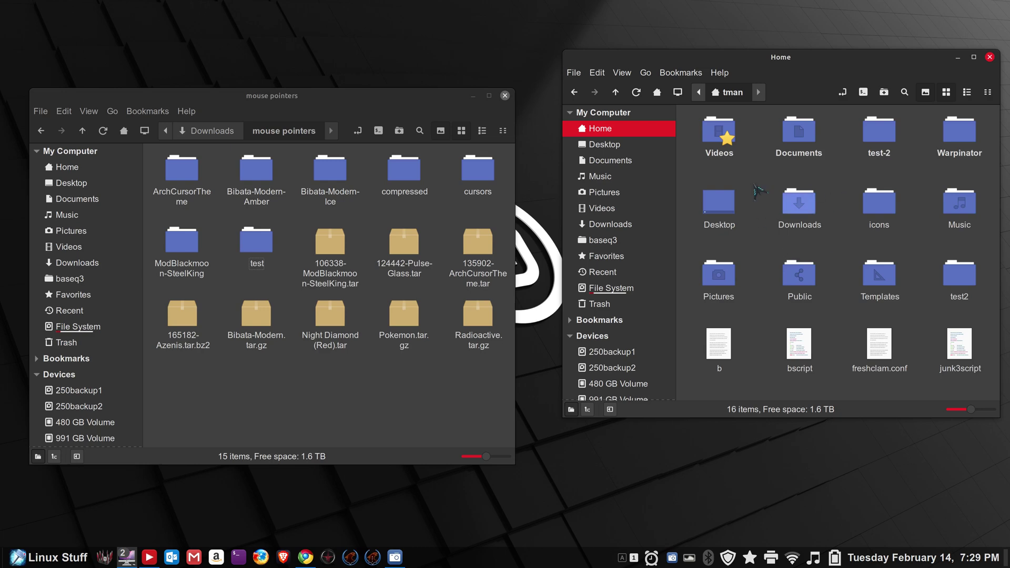
pyautogui.click(505, 95)
pyautogui.moveTo(824, 68); pyautogui.dragTo(590, 49)
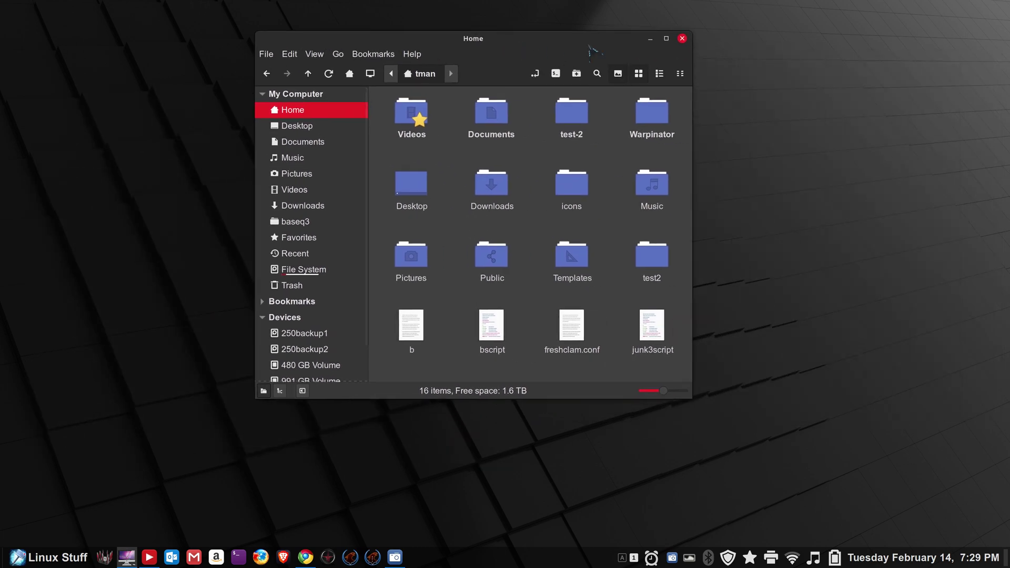
pyautogui.click(665, 38)
# - Turn on the display of hidden files in the home folder
pyautogui.rightClick(480, 258)
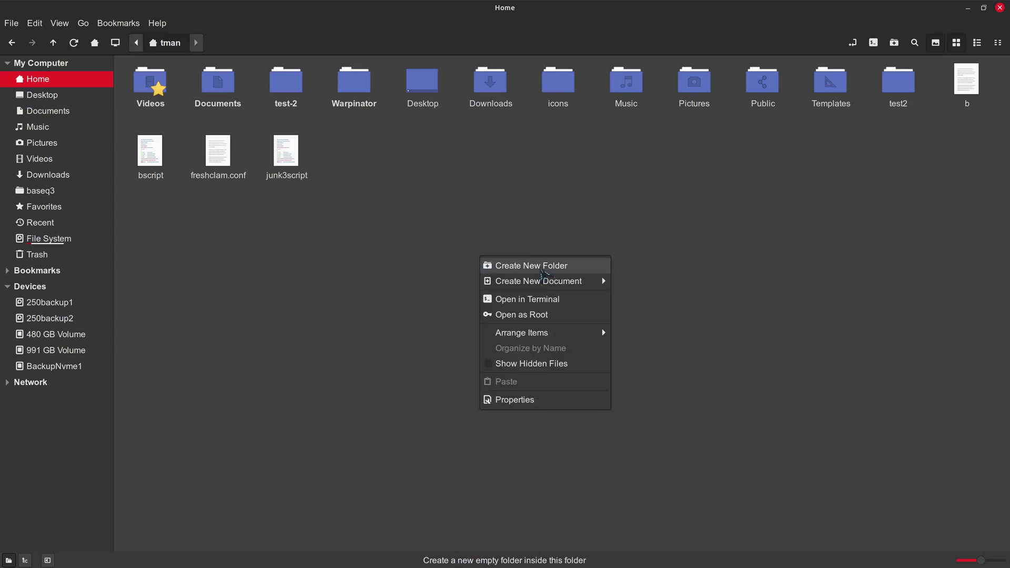
pyautogui.click(670, 249)
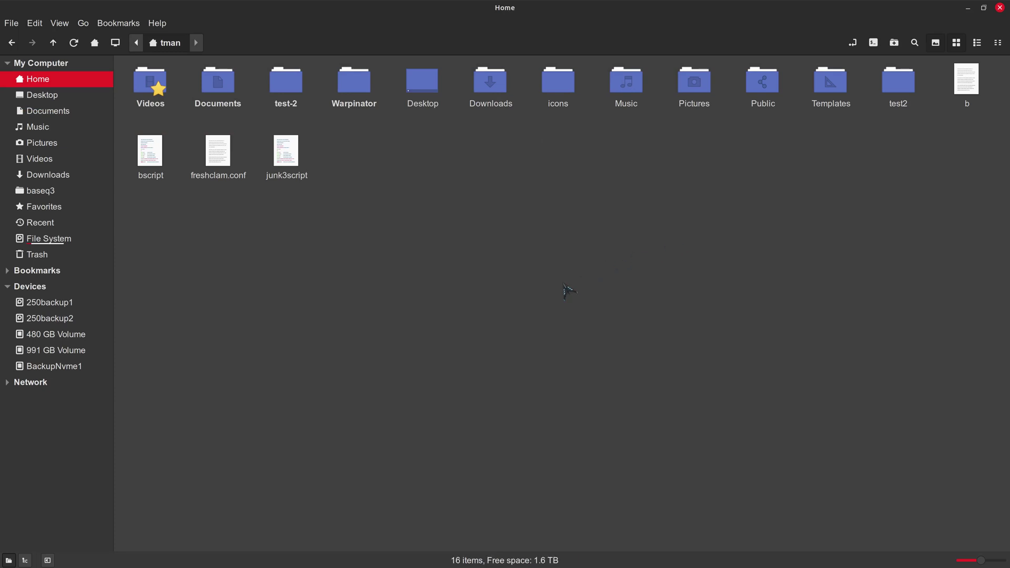
pyautogui.hotkey('ctrl', 'h')
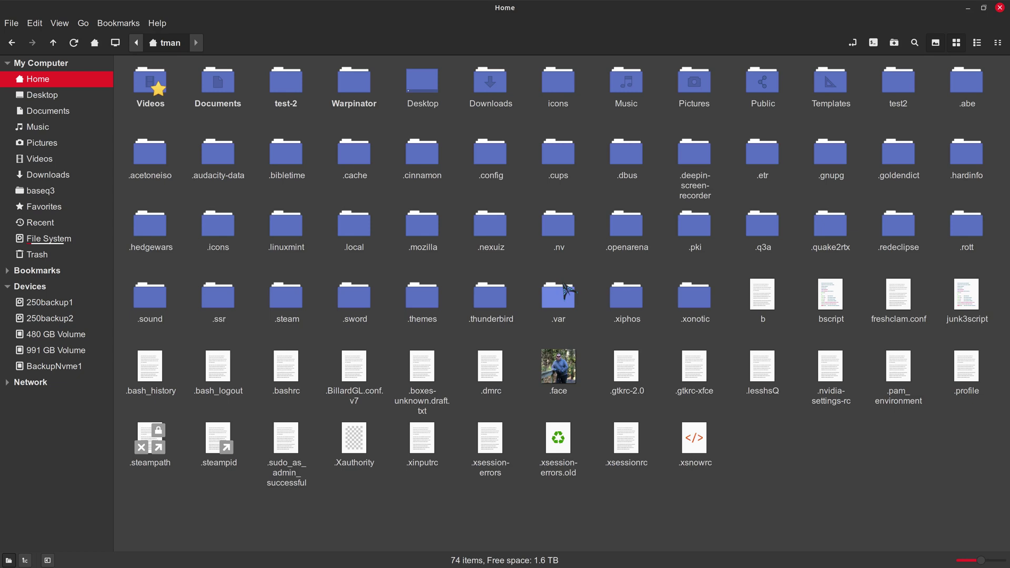
# - Compare the contents of the regular icons folder with the hidden .icons folder and return to the home folder
pyautogui.click(228, 231)
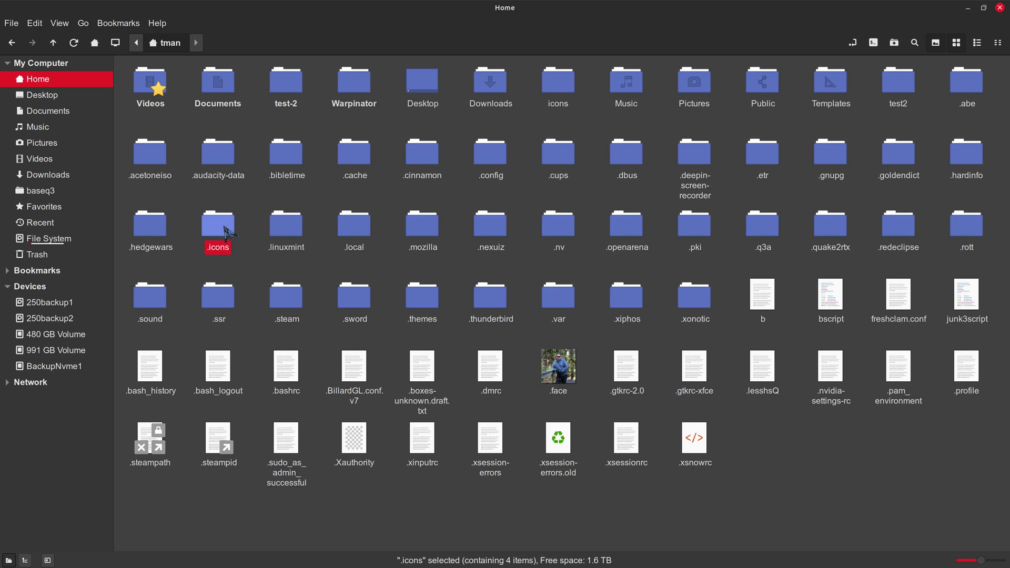
pyautogui.click(554, 84)
pyautogui.doubleClick(554, 84)
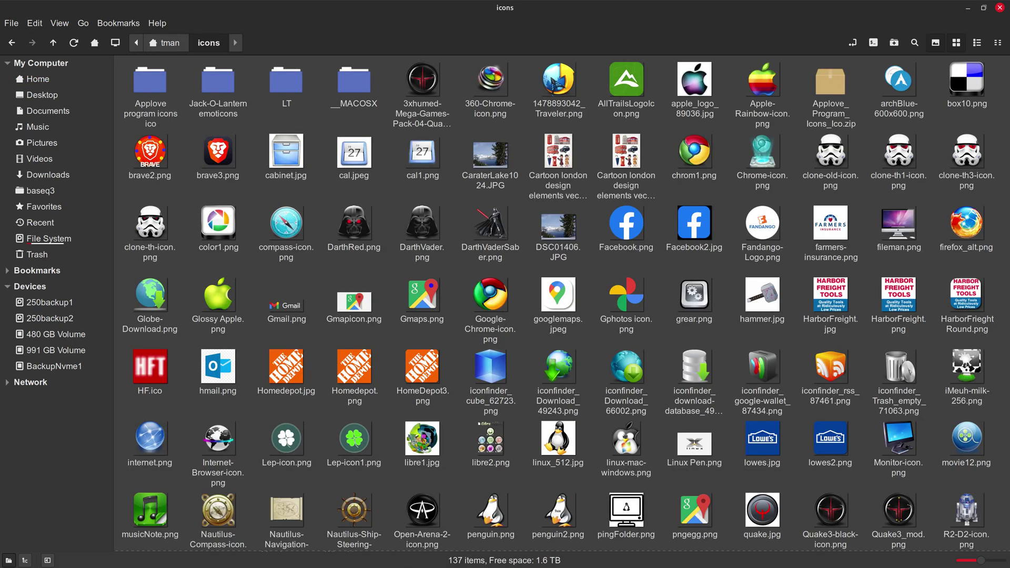
pyautogui.scroll(-6, 583, 219)
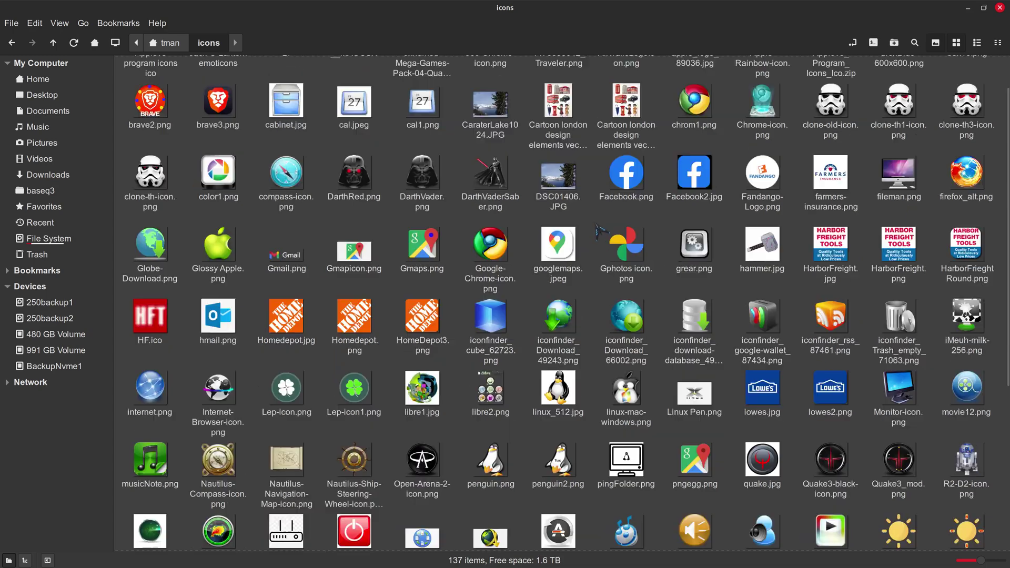
pyautogui.scroll(6, 600, 228)
pyautogui.hotkey('alt', 'Left')
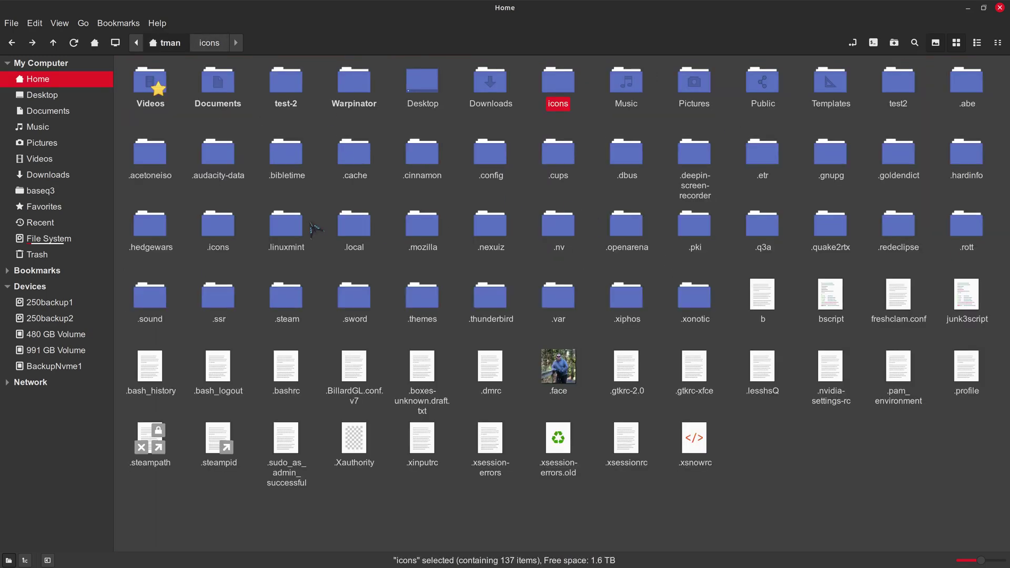
pyautogui.click(221, 229)
pyautogui.doubleClick(223, 230)
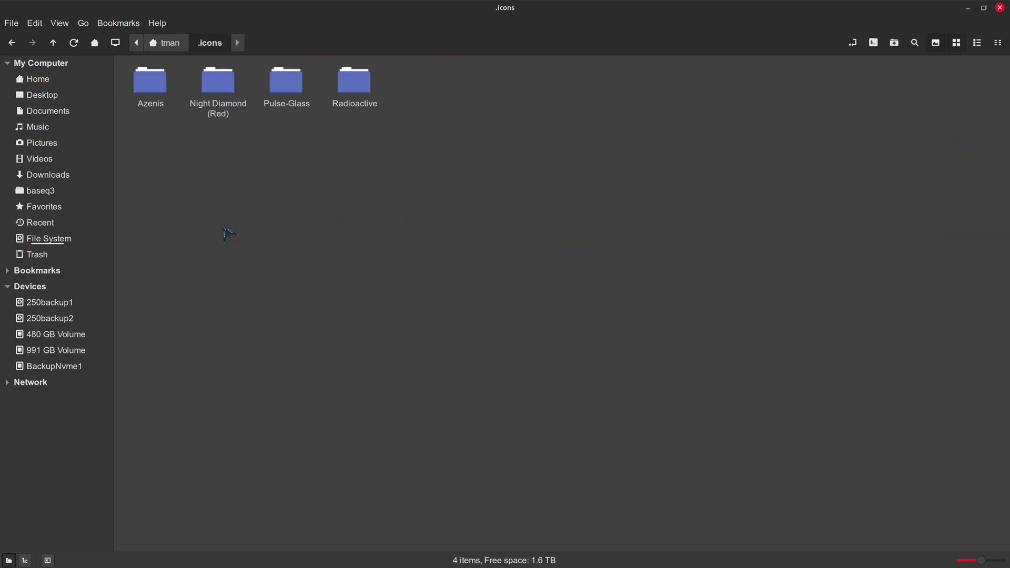
pyautogui.hotkey('alt', 'Left')
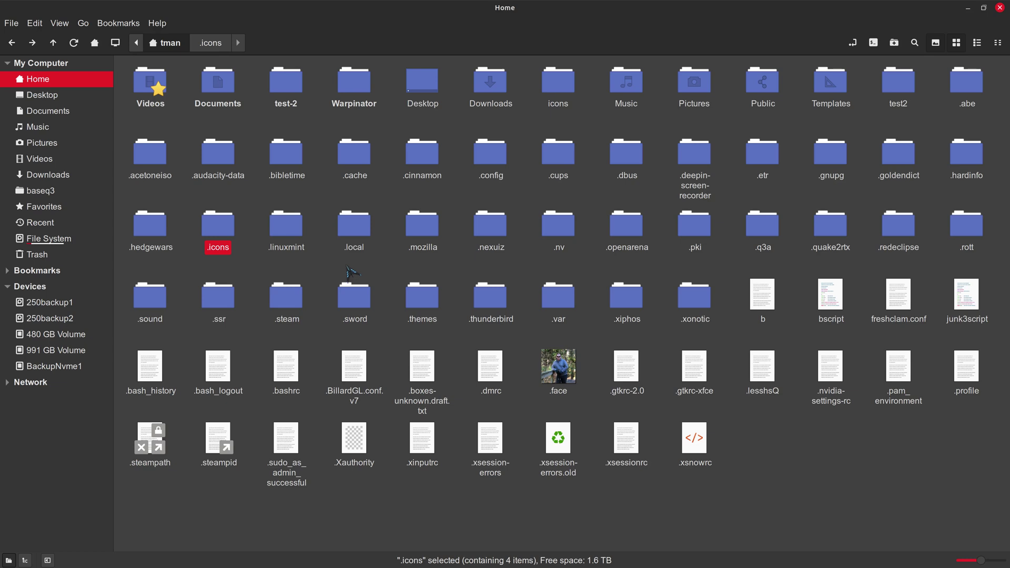
# - Create a new hidden folder named .test1 in the home folder
pyautogui.rightClick(776, 472)
pyautogui.click(812, 319)
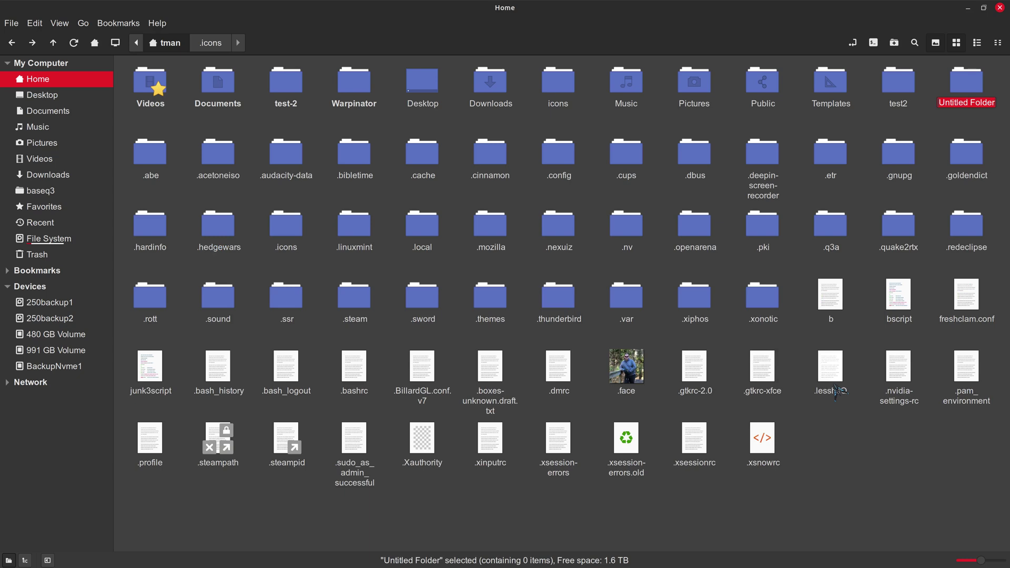
pyautogui.press('BackSpace')
pyautogui.write('.test1')
pyautogui.press('Return')
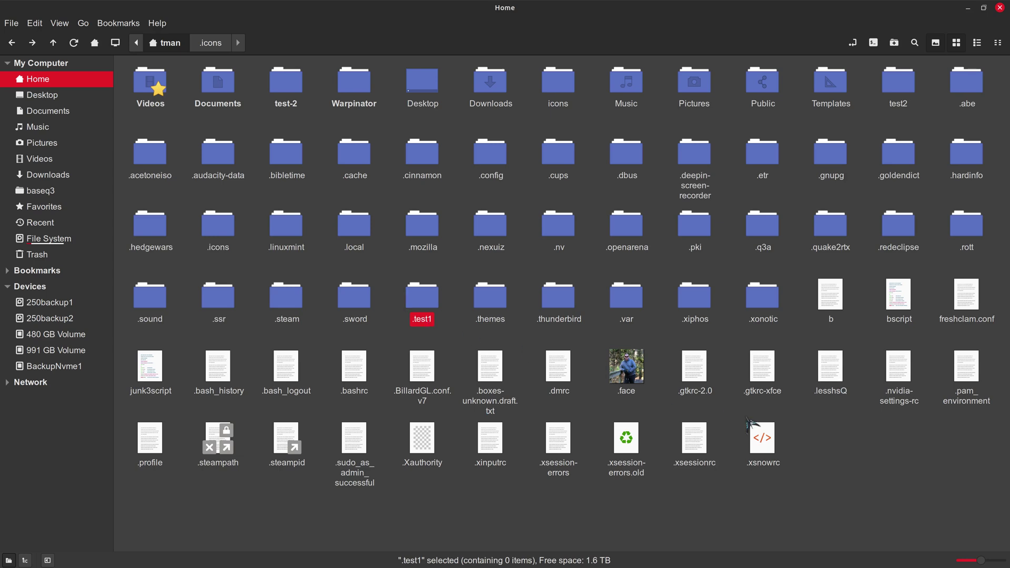
# - Turn off the display of hidden files in the home folder so .test1 is hidden
pyautogui.click(833, 458)
pyautogui.rightClick(832, 458)
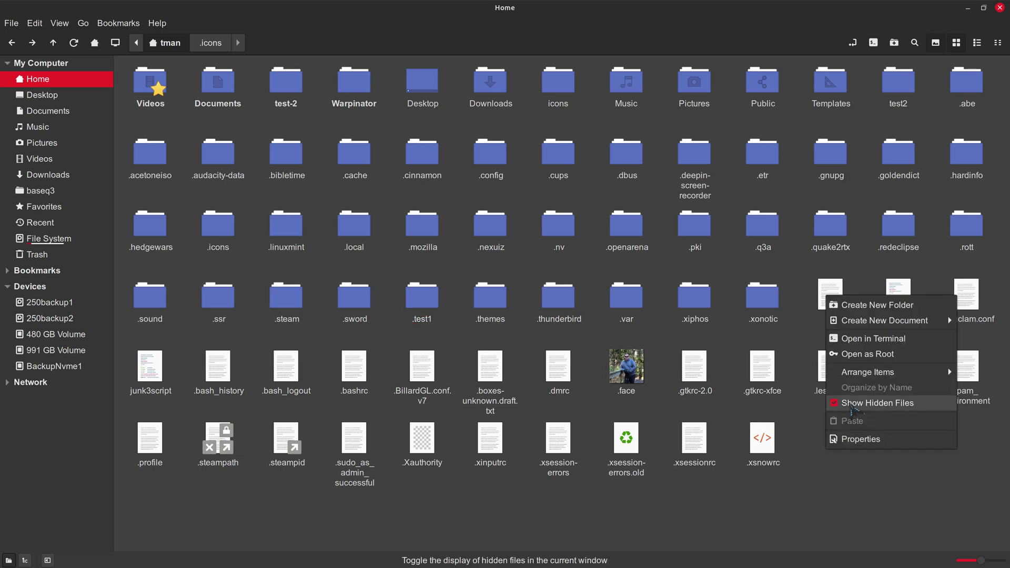
pyautogui.click(852, 404)
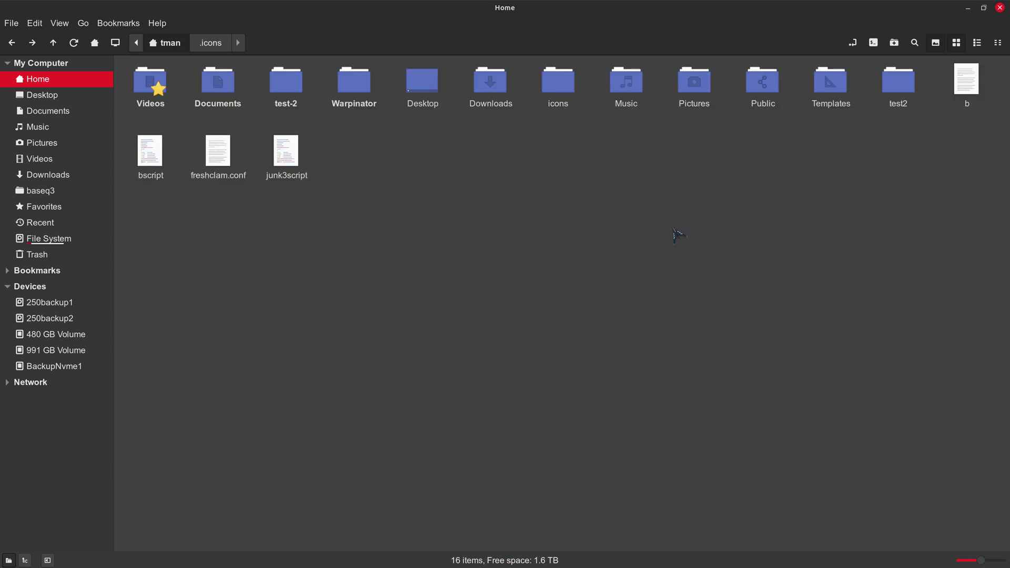
# - Check the test2 and test-2 folders among the regular folders in the home folder and clear the selection
pyautogui.click(900, 90)
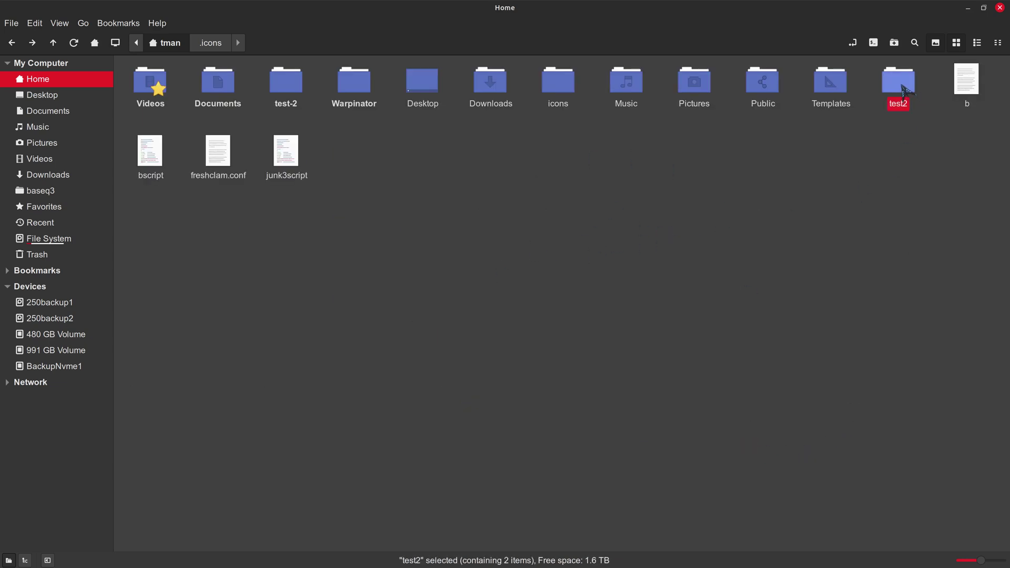
pyautogui.click(290, 85)
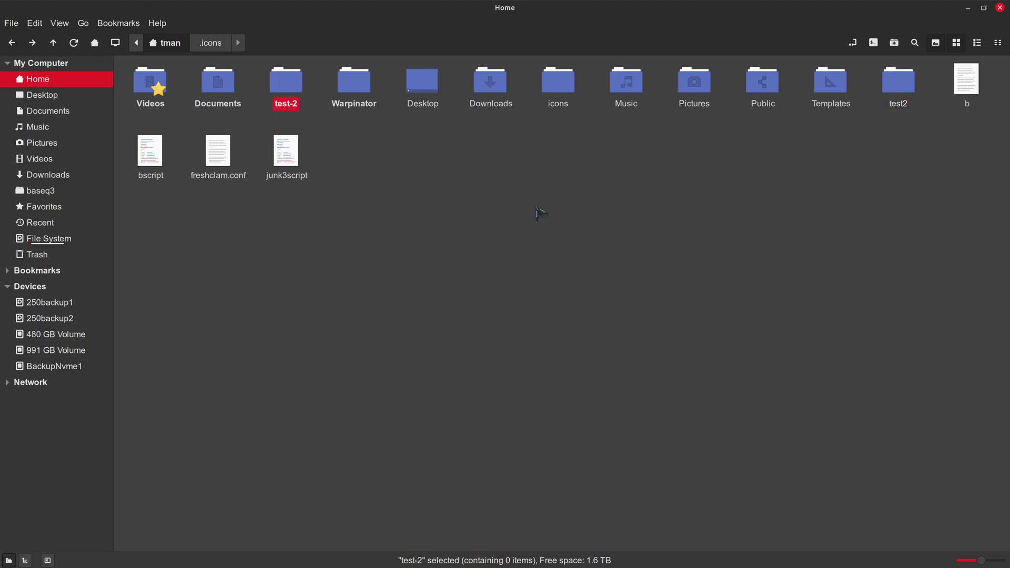
pyautogui.click(545, 225)
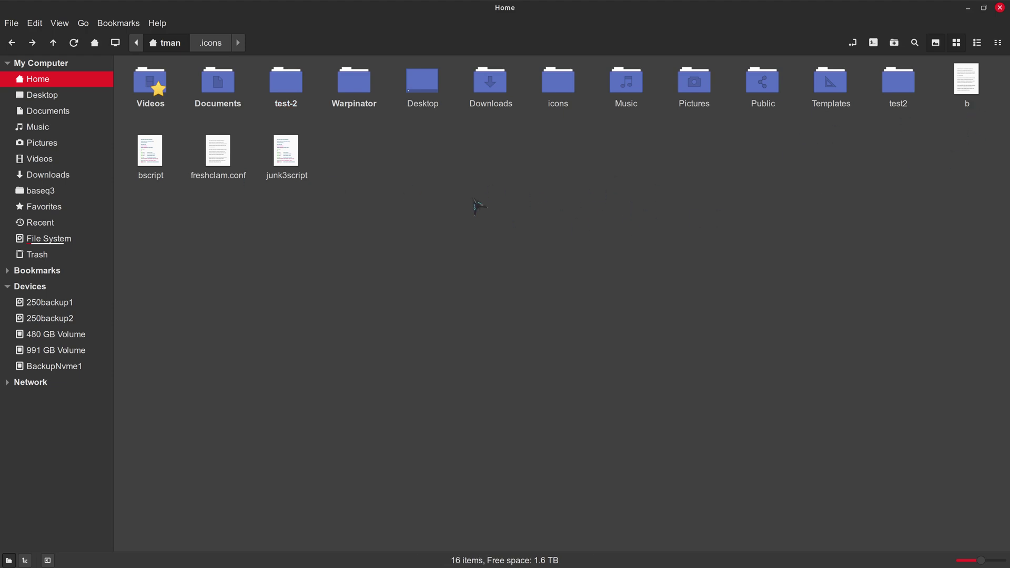
# - Show the hidden files in the home folder and delete the .test1 folder
pyautogui.hotkey('ctrl', 'h')
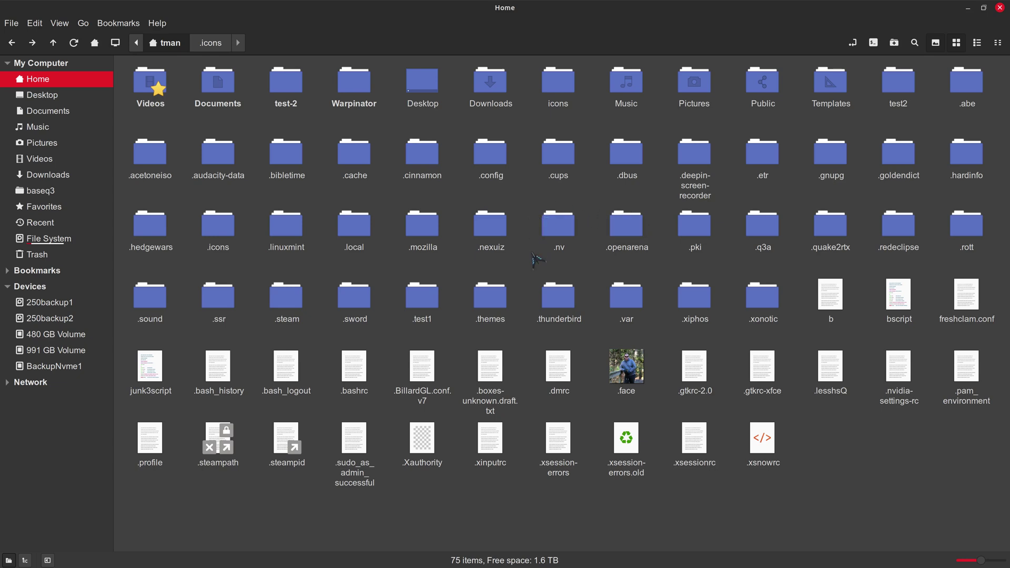
pyautogui.click(410, 305)
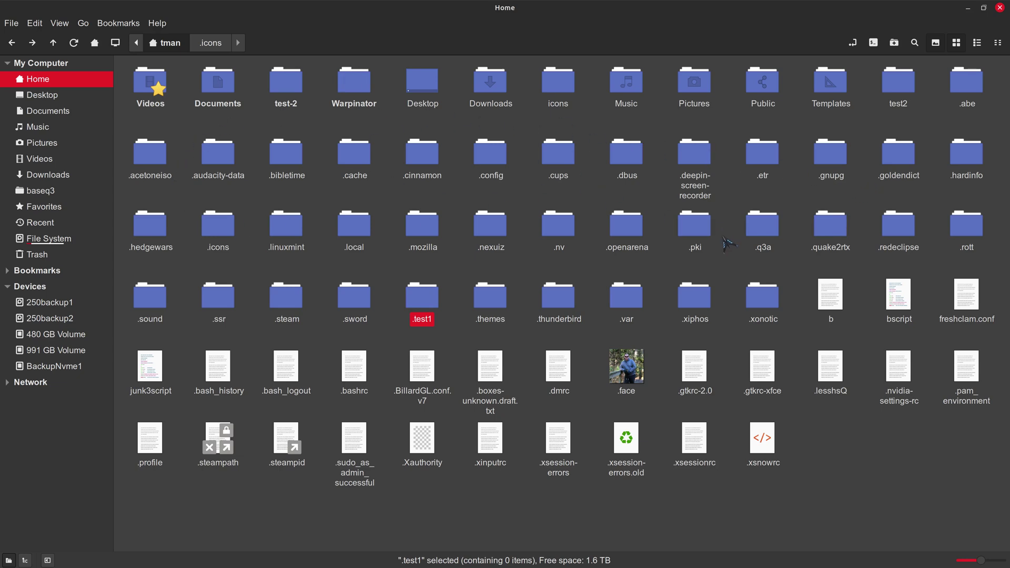
pyautogui.doubleClick(421, 301)
pyautogui.hotkey('alt', 'Left')
pyautogui.press('Delete')
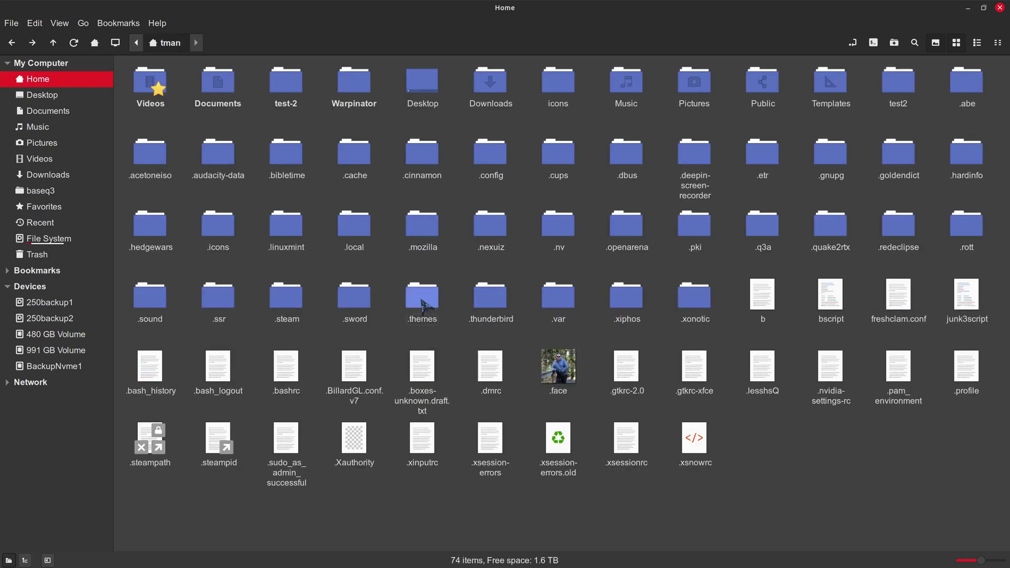
# - Locate the hidden .icons folder and turn off the display of hidden files in the home folder
pyautogui.click(216, 234)
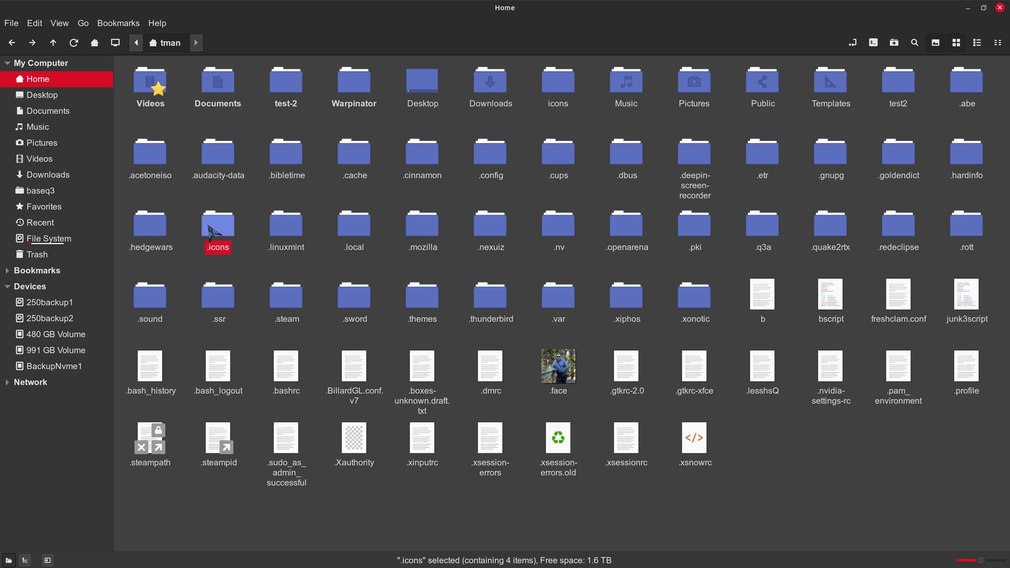
pyautogui.rightClick(254, 251)
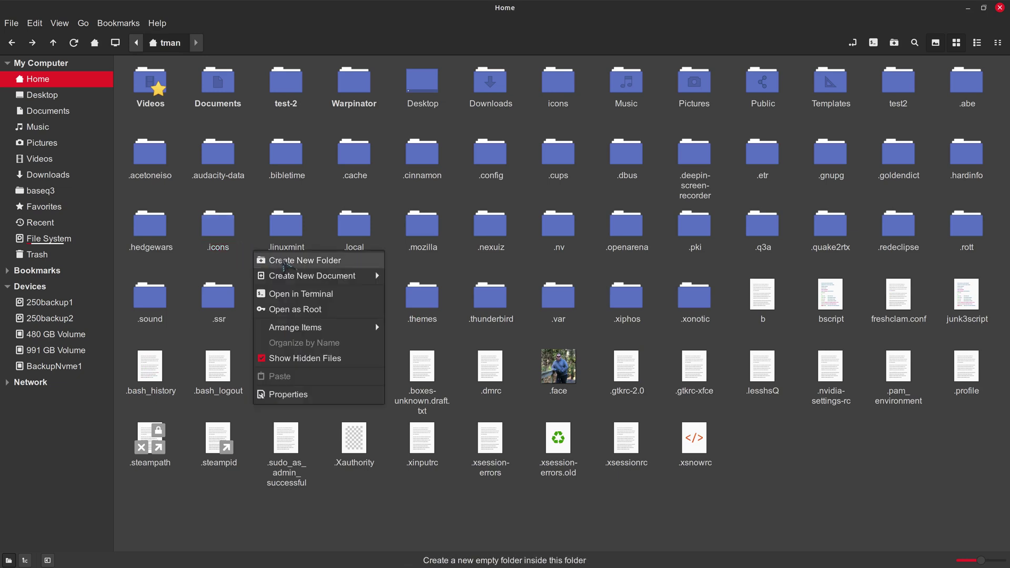
pyautogui.click(248, 219)
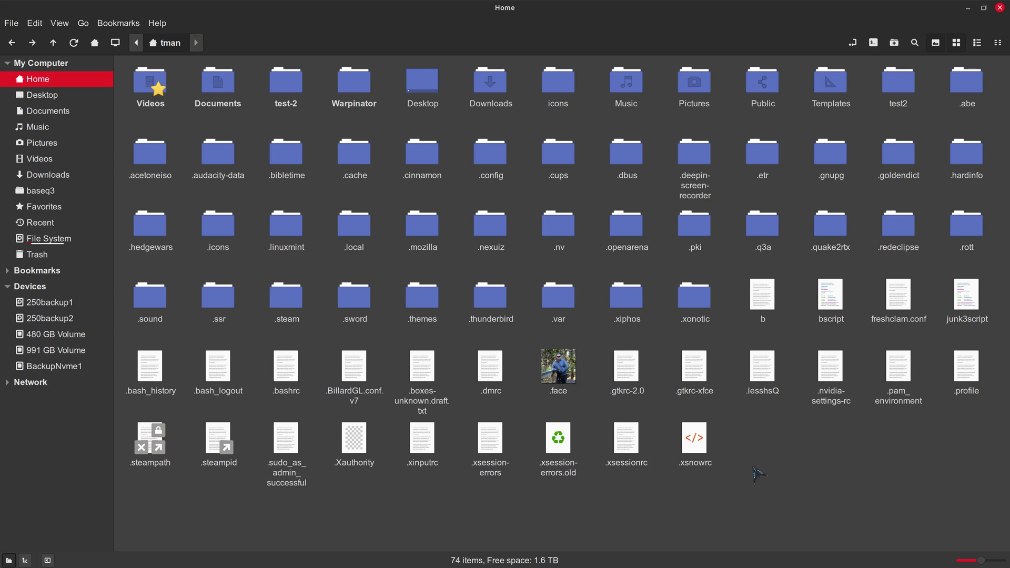
pyautogui.hotkey('ctrl', 'h')
# - View the System Settings window from the desktop panel and close it
pyautogui.moveTo(577, 566)
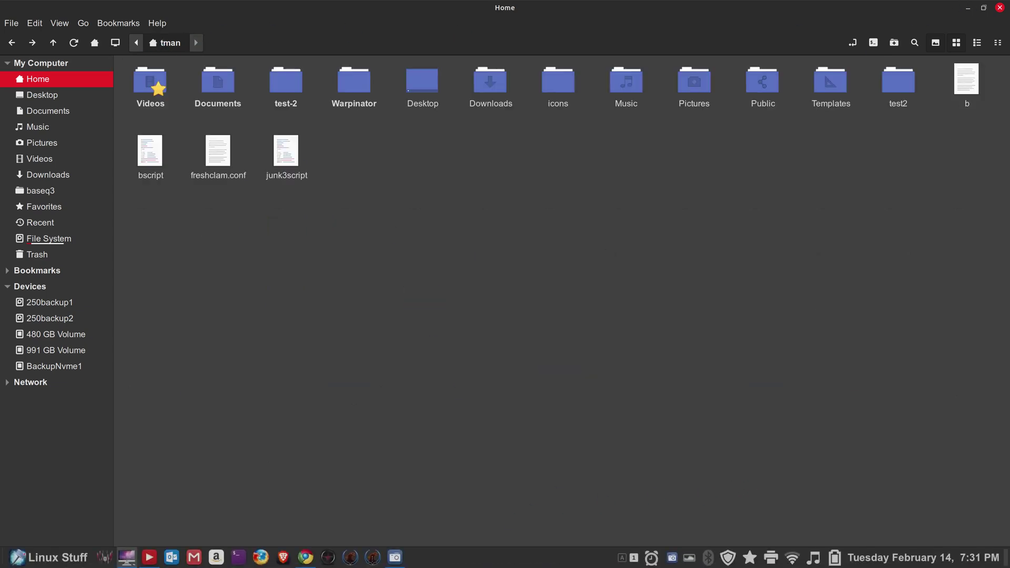
pyautogui.rightClick(433, 561)
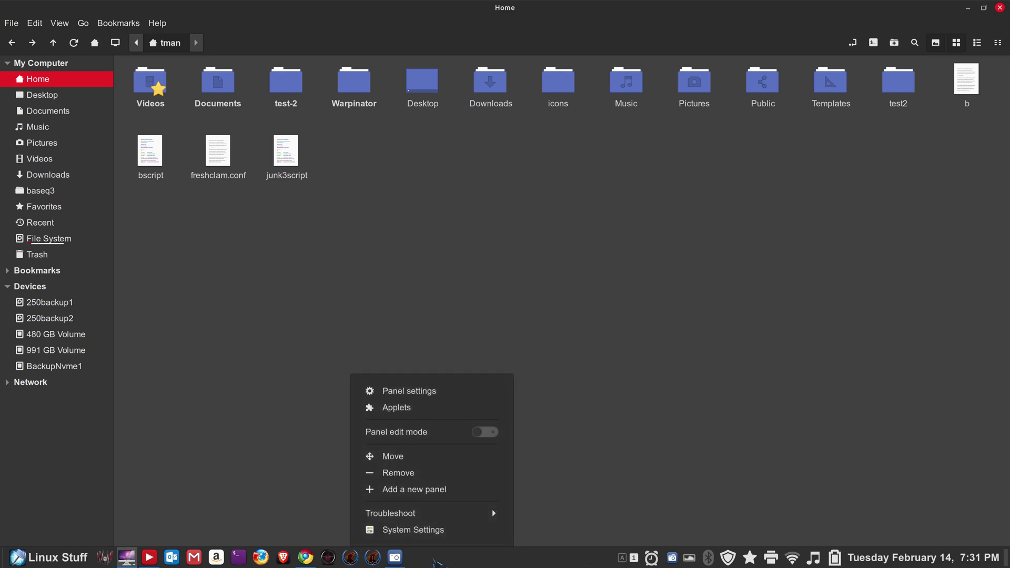
pyautogui.click(439, 537)
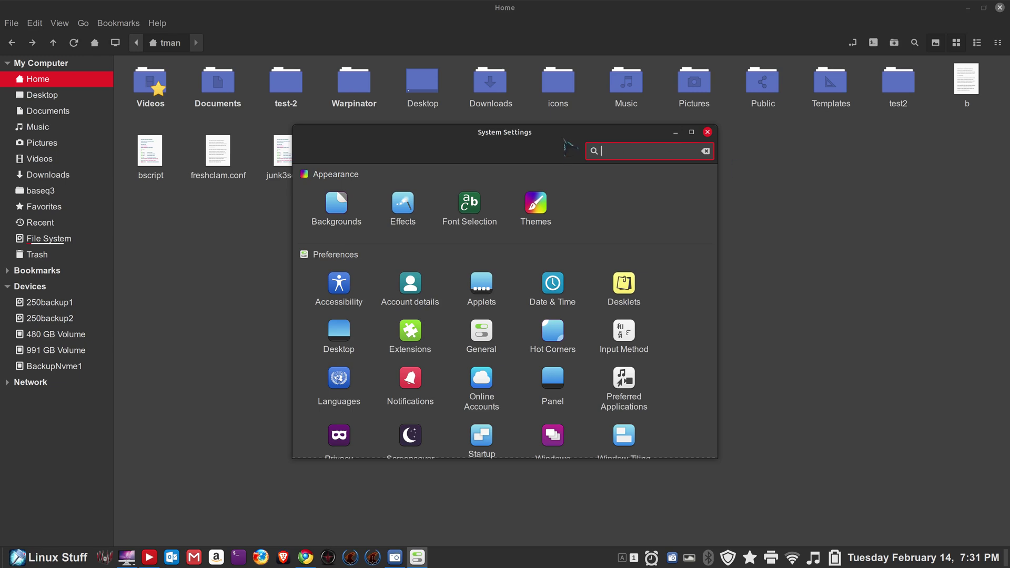
pyautogui.moveTo(565, 145); pyautogui.dragTo(568, 155)
pyautogui.click(708, 142)
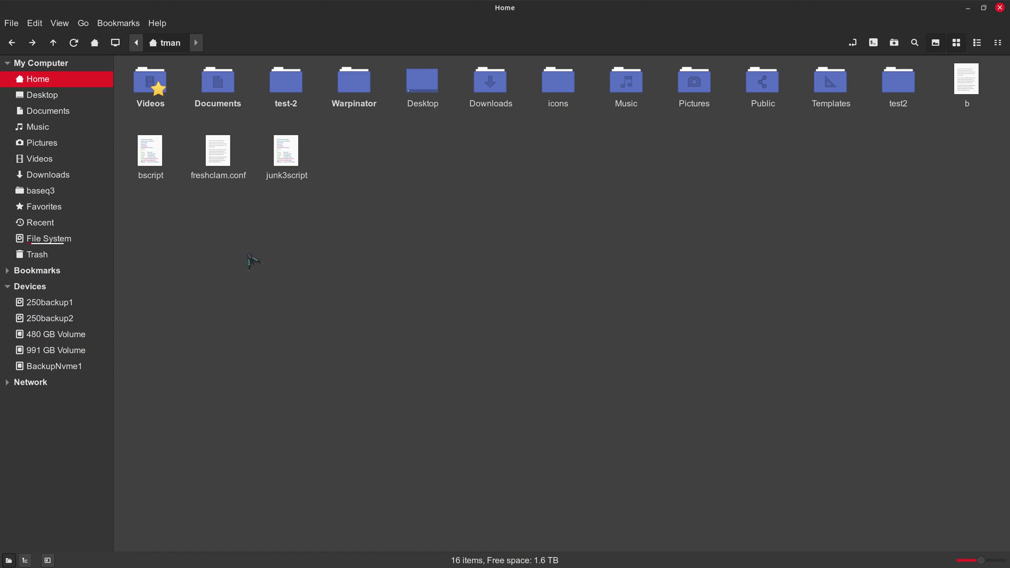
# - Shrink the Home window from full screen, switch to Firefox and close the Radioactive cursor page
pyautogui.click(984, 8)
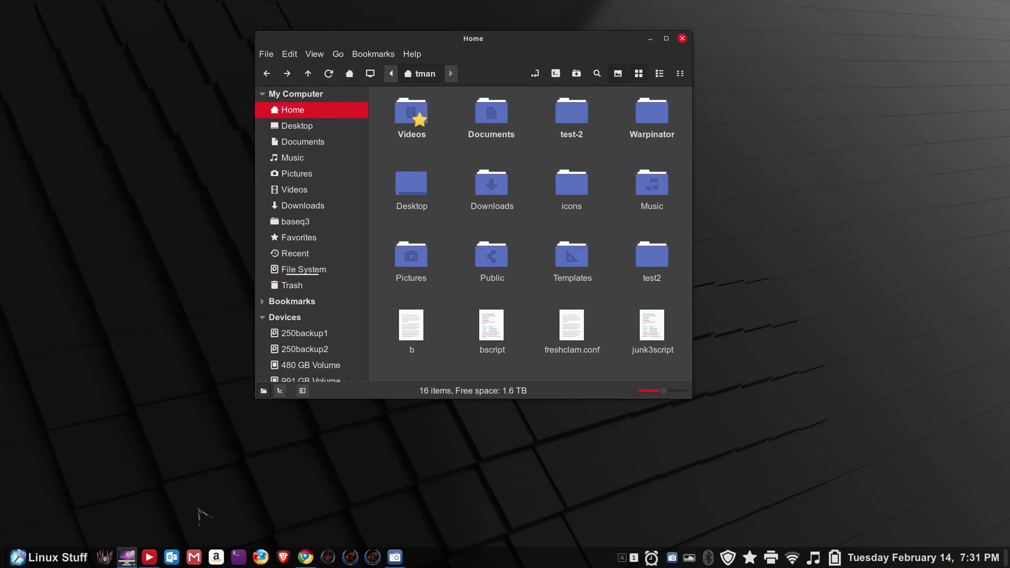
pyautogui.moveTo(149, 557)
pyautogui.click(147, 526)
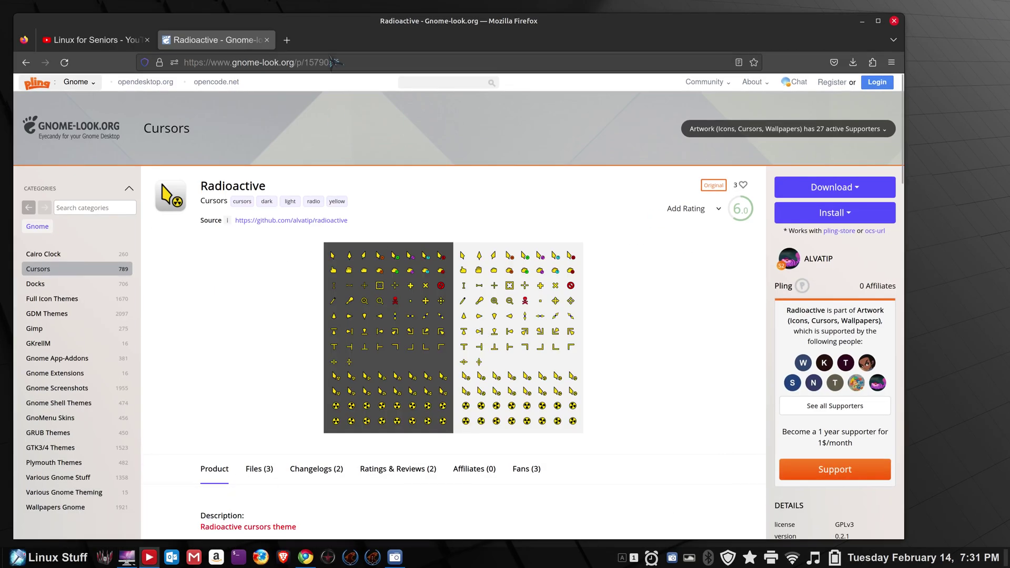
pyautogui.click(267, 40)
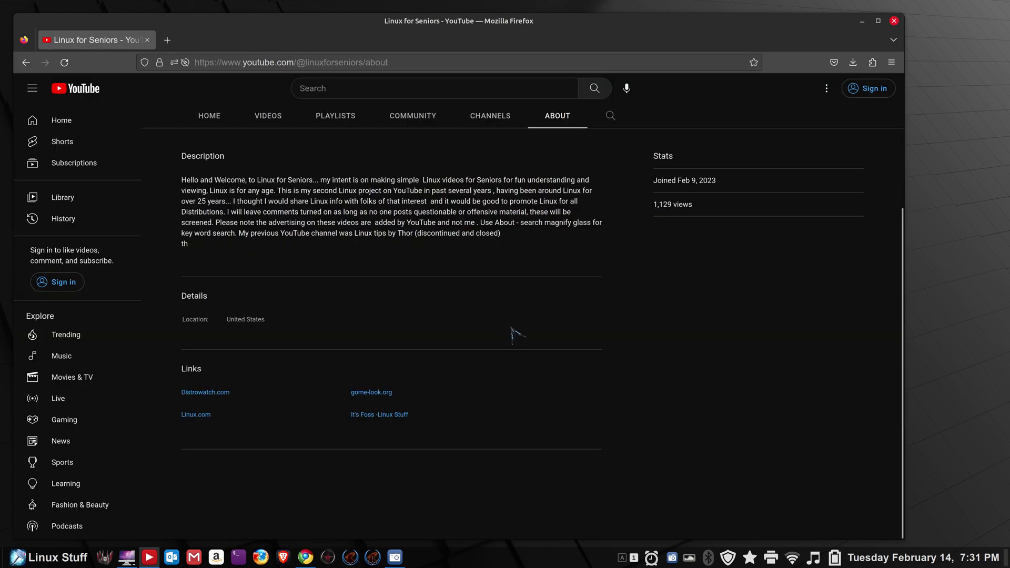
# - Open gnome-look.org from the links on the Linux for Seniors channel's About page and show its Cursors category
pyautogui.scroll(3, 515, 333)
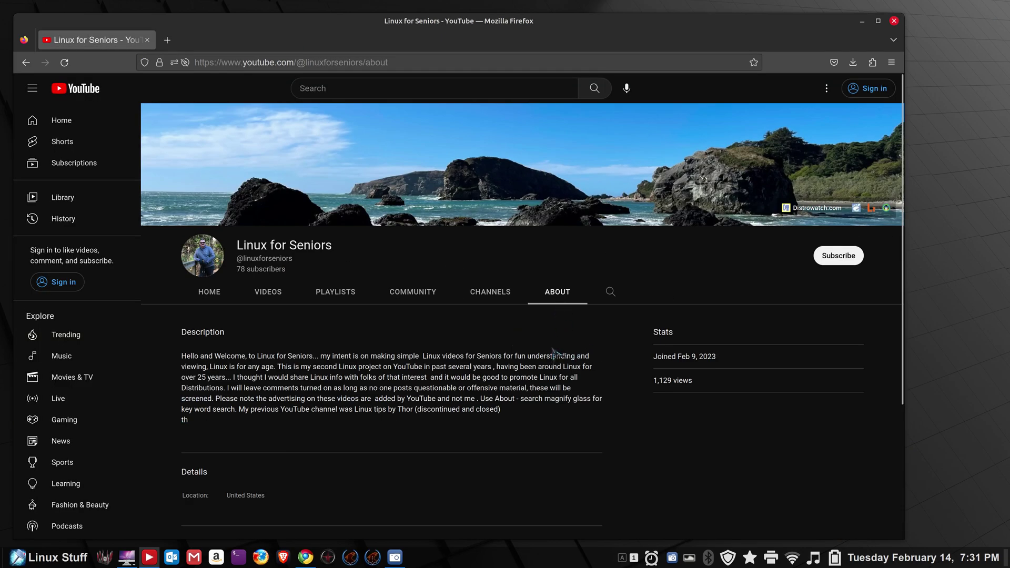
pyautogui.scroll(-3, 556, 353)
pyautogui.click(368, 393)
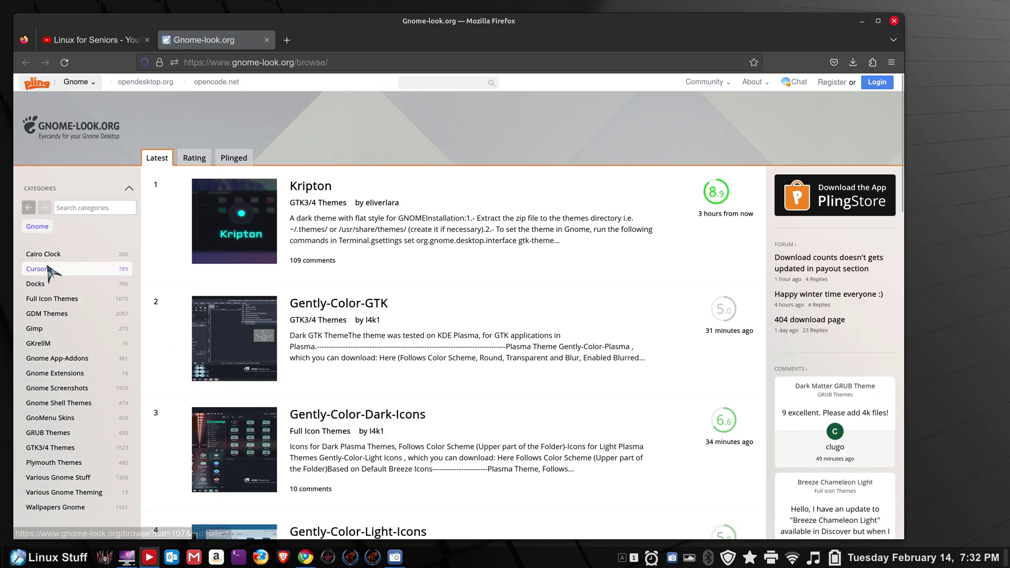
pyautogui.click(49, 269)
# - Browse the first page of the latest cursor themes and return to its beginning
pyautogui.scroll(-10, 337, 261)
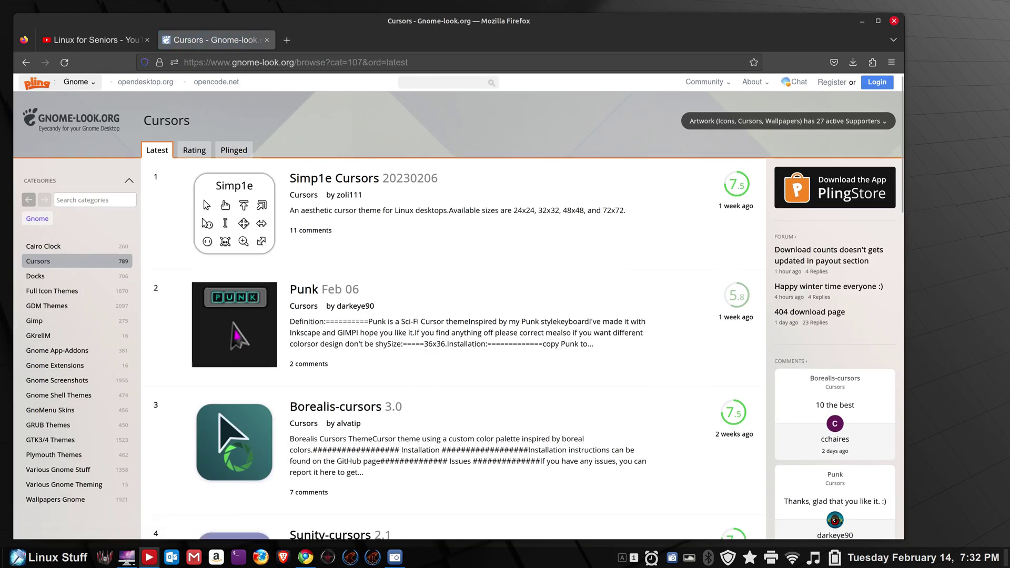
pyautogui.scroll(-10, 362, 301)
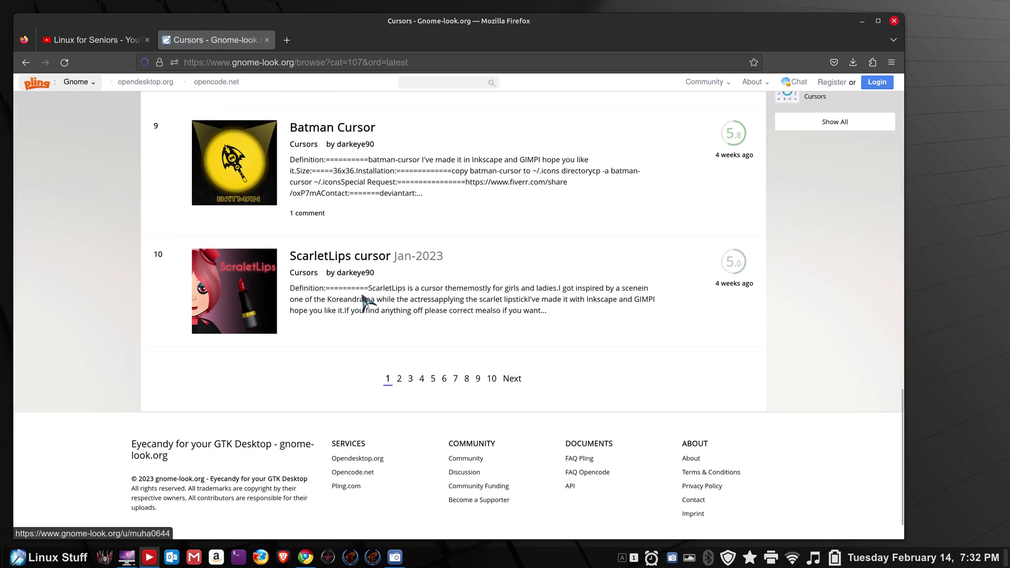
pyautogui.scroll(14, 368, 301)
pyautogui.scroll(6, 368, 301)
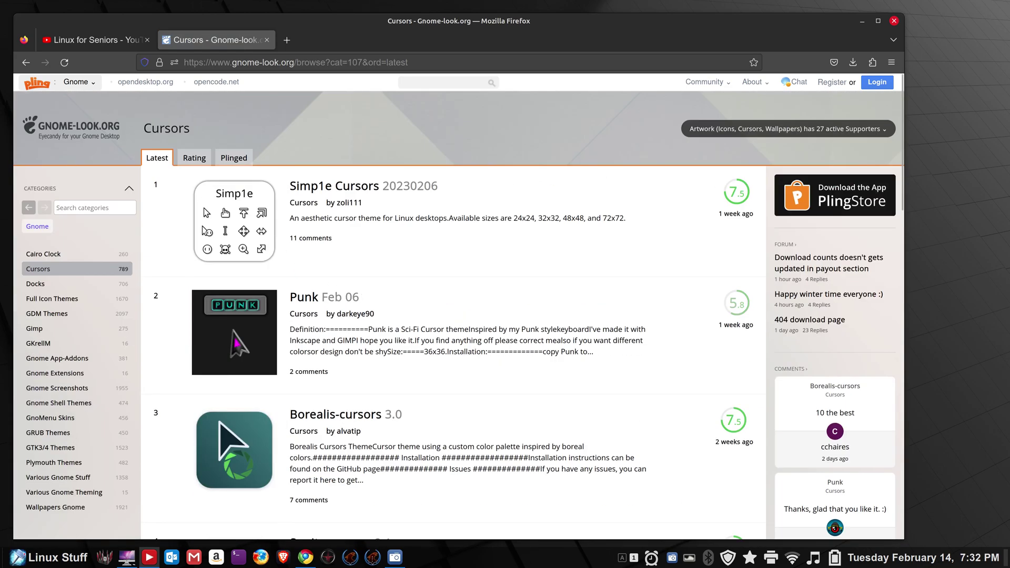
# - List the cursor themes by rating and highlight the 24/32/48/64 sizes in the Volantes Cursors description
pyautogui.click(195, 159)
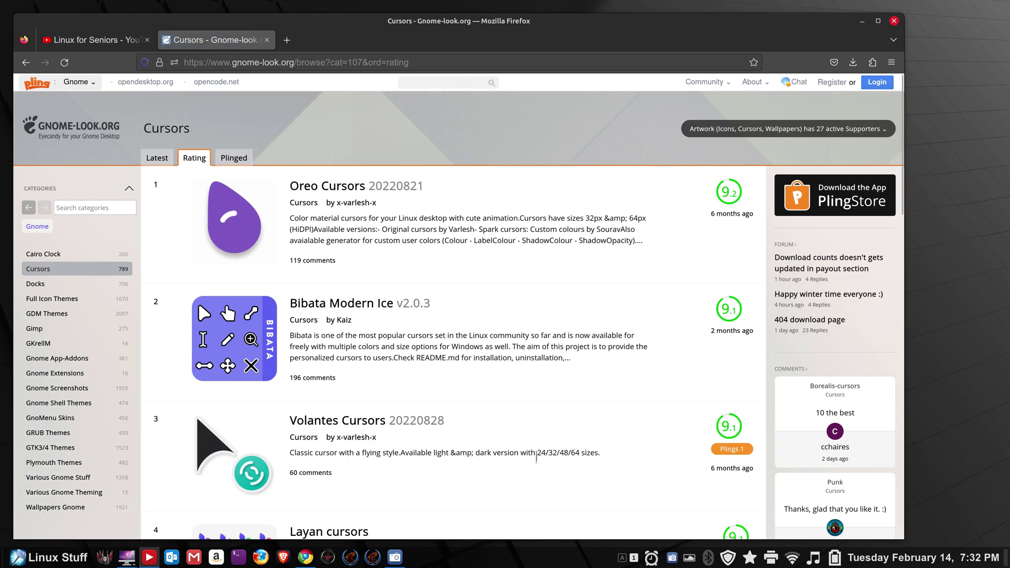
pyautogui.moveTo(536, 456); pyautogui.dragTo(588, 457)
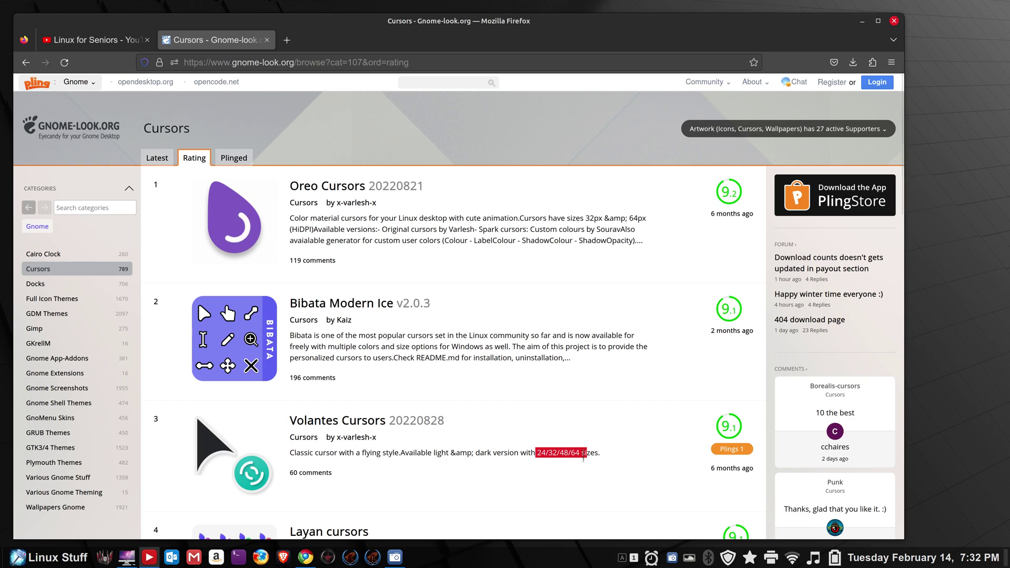
pyautogui.scroll(-3, 592, 405)
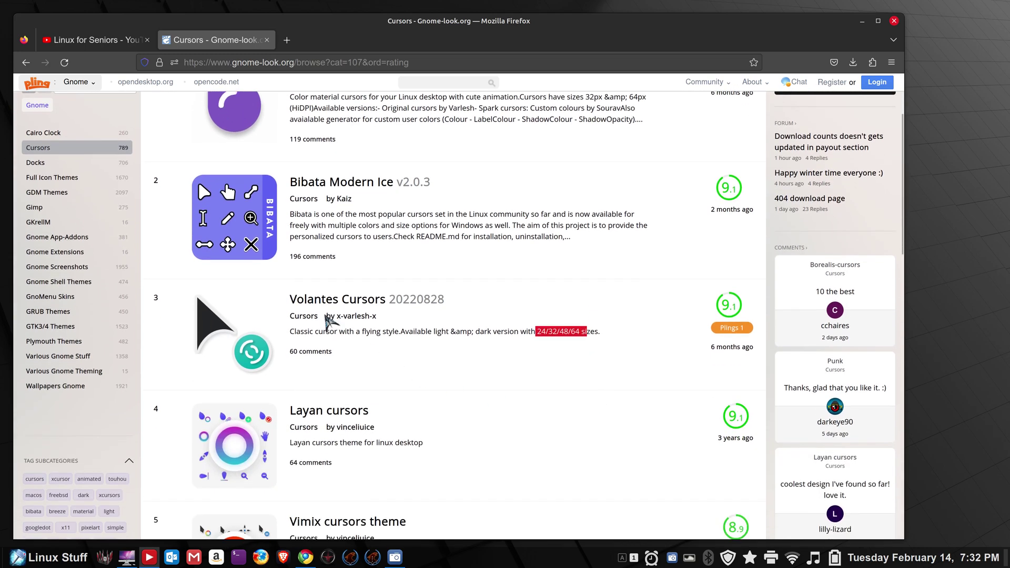
# - Open the Volantes Cursors page and review its downloadable files and cursor preview
pyautogui.click(278, 333)
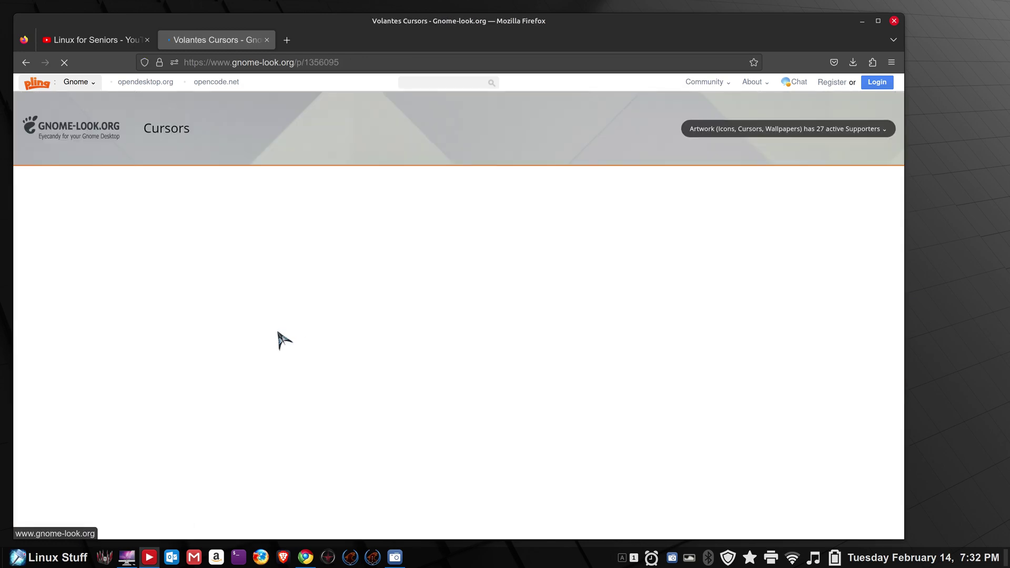
pyautogui.scroll(-4, 405, 363)
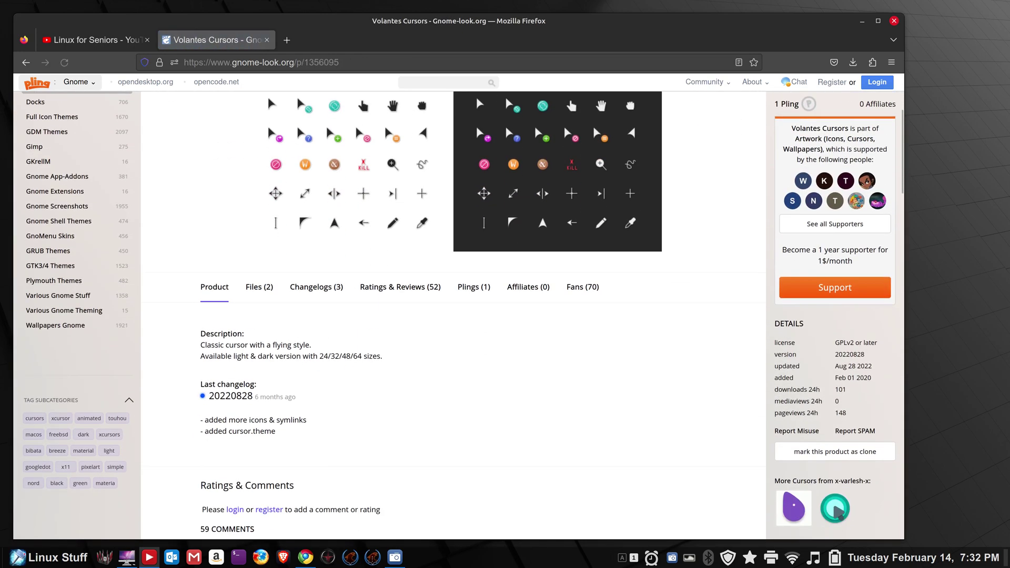
pyautogui.click(259, 289)
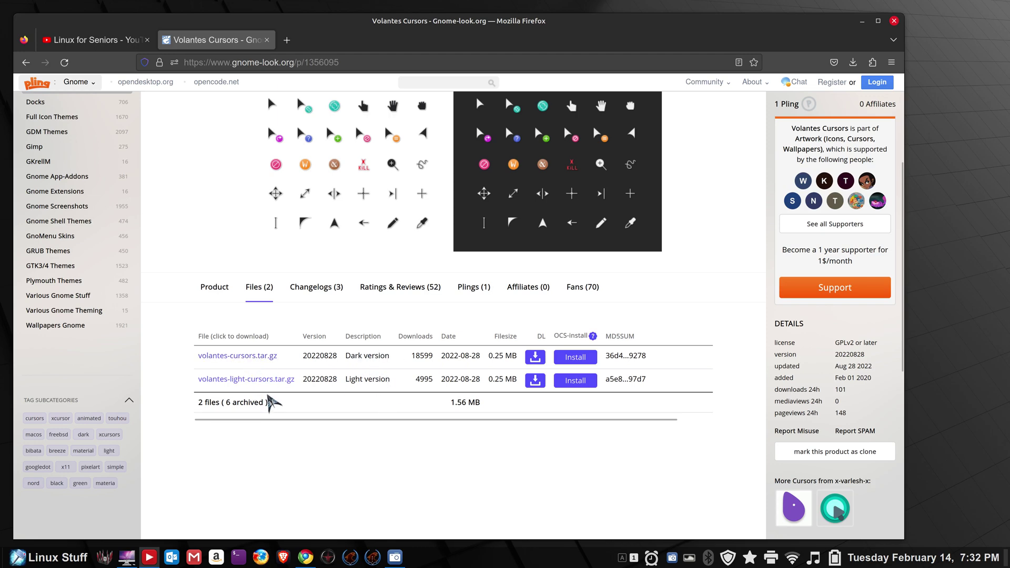
pyautogui.scroll(3, 369, 334)
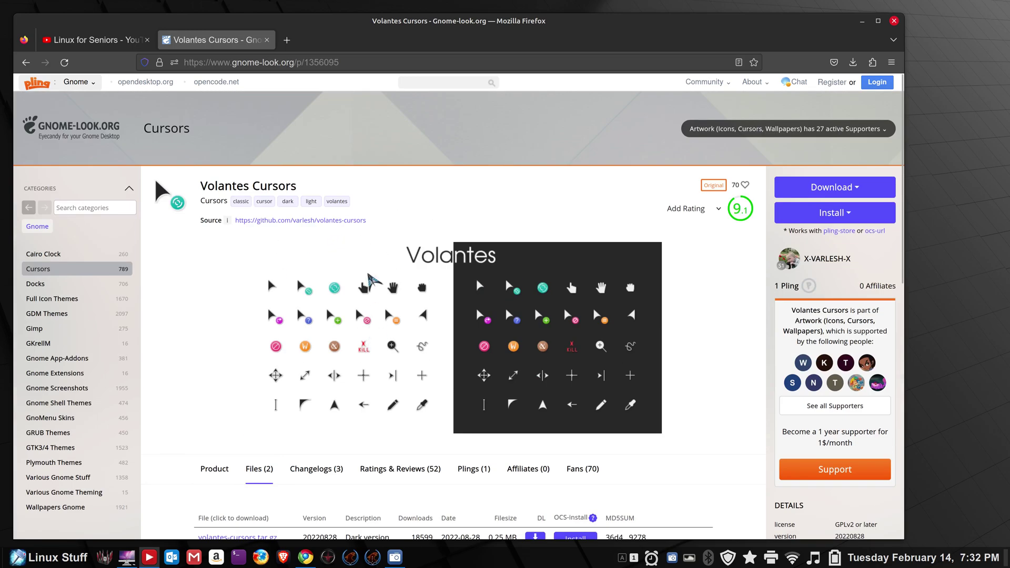
# - Return to the rated cursor list, search the site for "radio" and open the Radioactive cursor theme
pyautogui.press('F5')
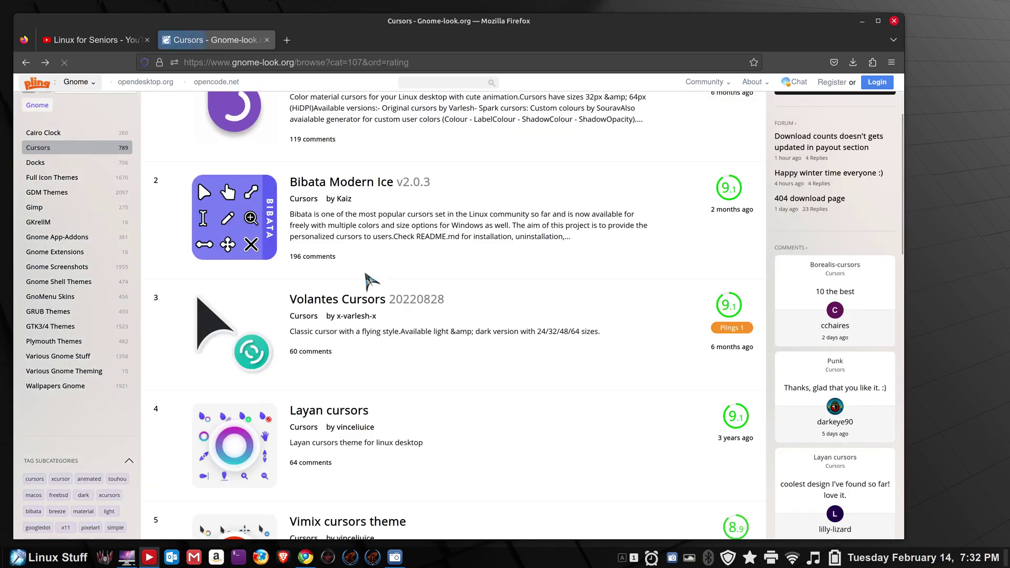
pyautogui.scroll(3, 456, 346)
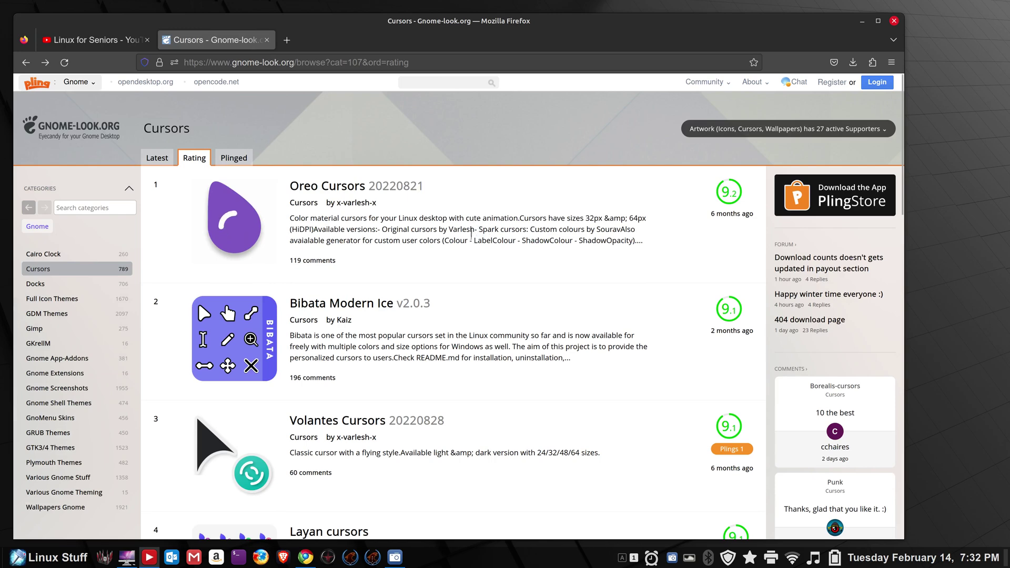
pyautogui.click(426, 81)
pyautogui.write('radio')
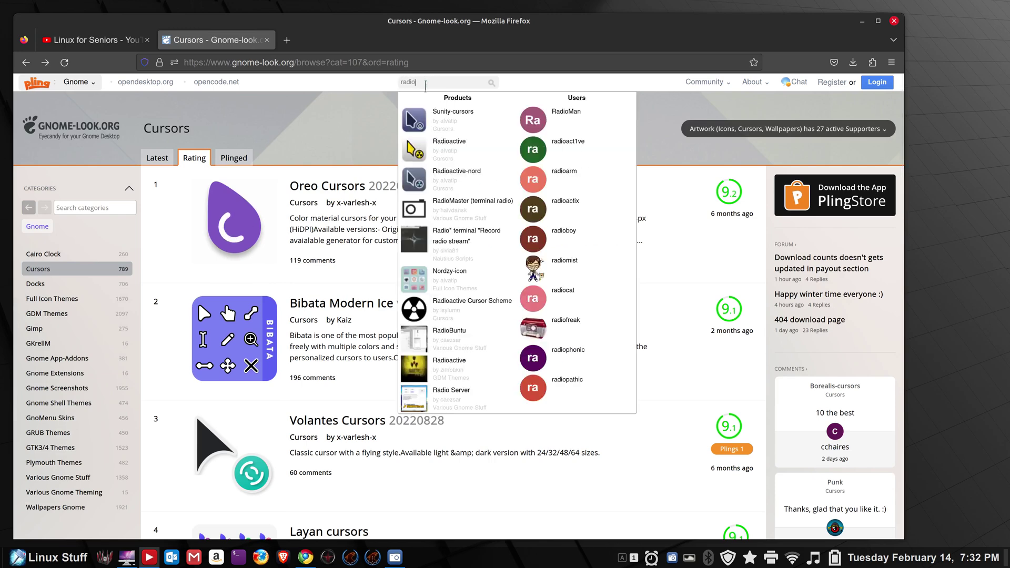
pyautogui.click(441, 147)
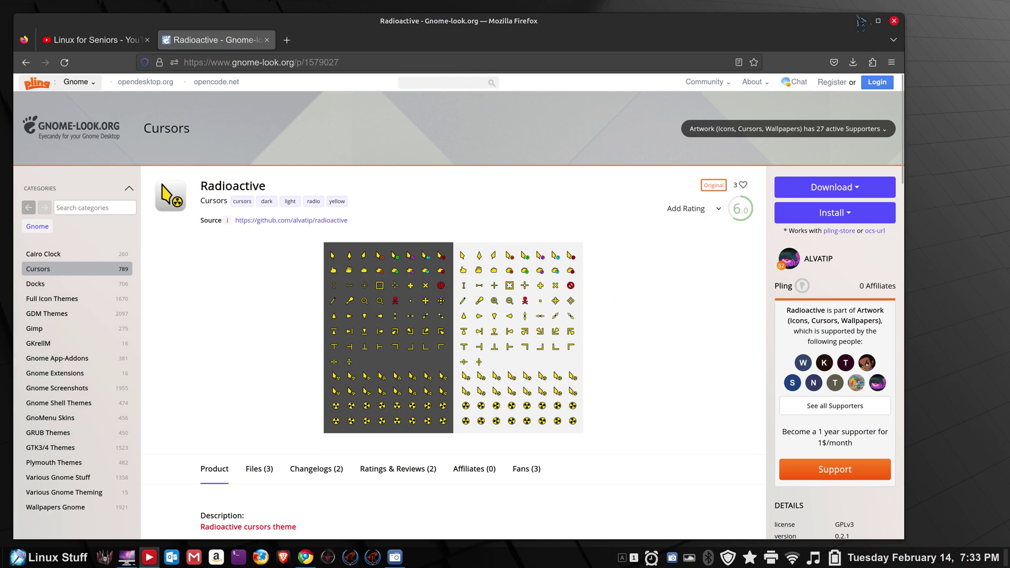
# - Set the mouse pointer theme to Radioactive in System Settings and close the settings window
pyautogui.rightClick(578, 558)
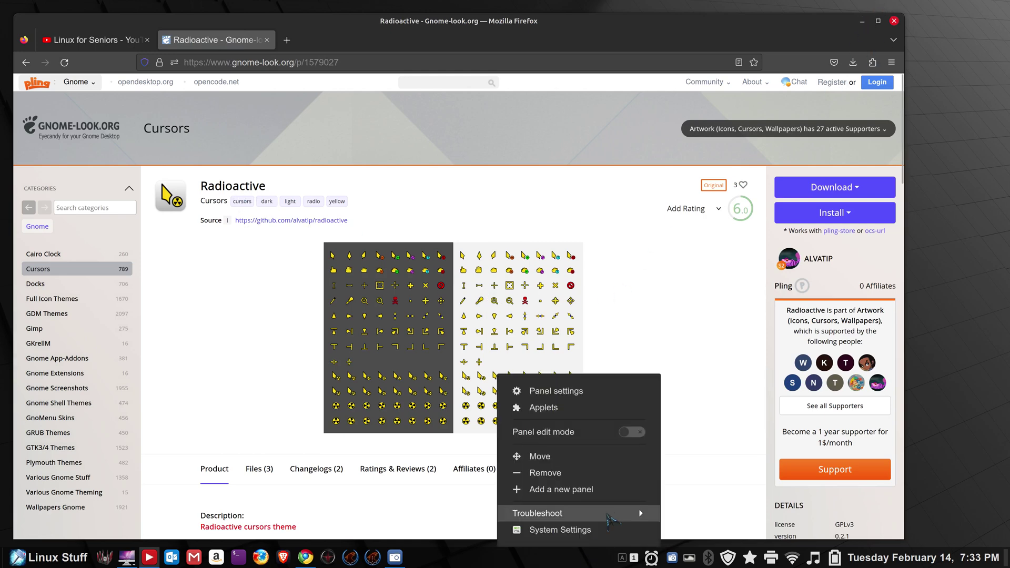
pyautogui.click(611, 529)
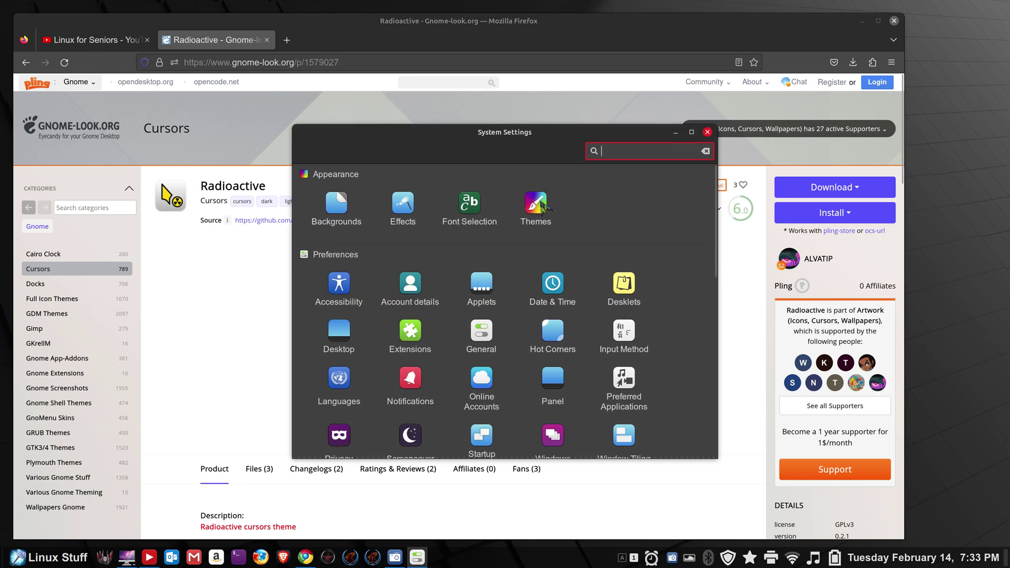
pyautogui.click(542, 204)
pyautogui.click(598, 205)
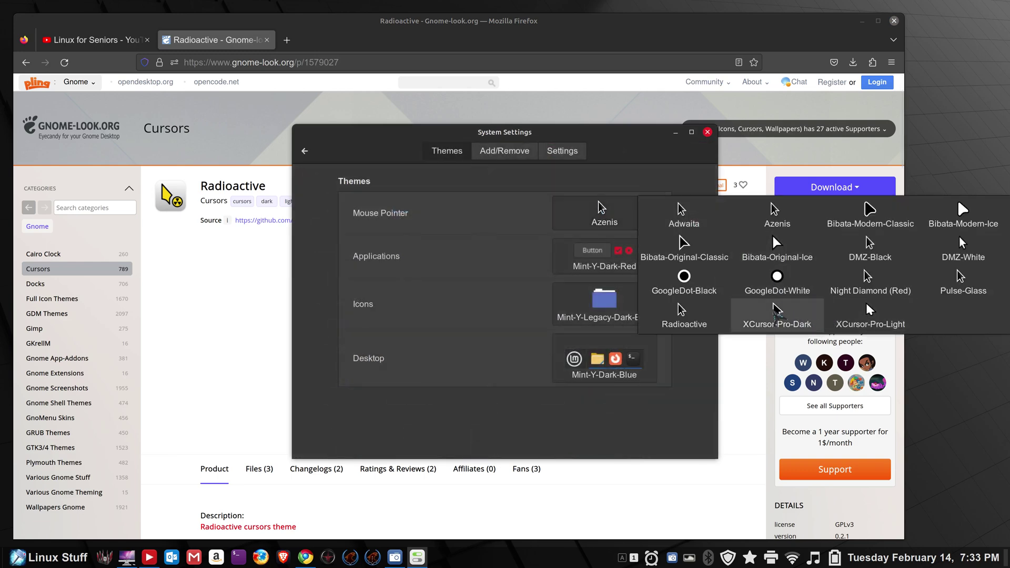
pyautogui.click(707, 318)
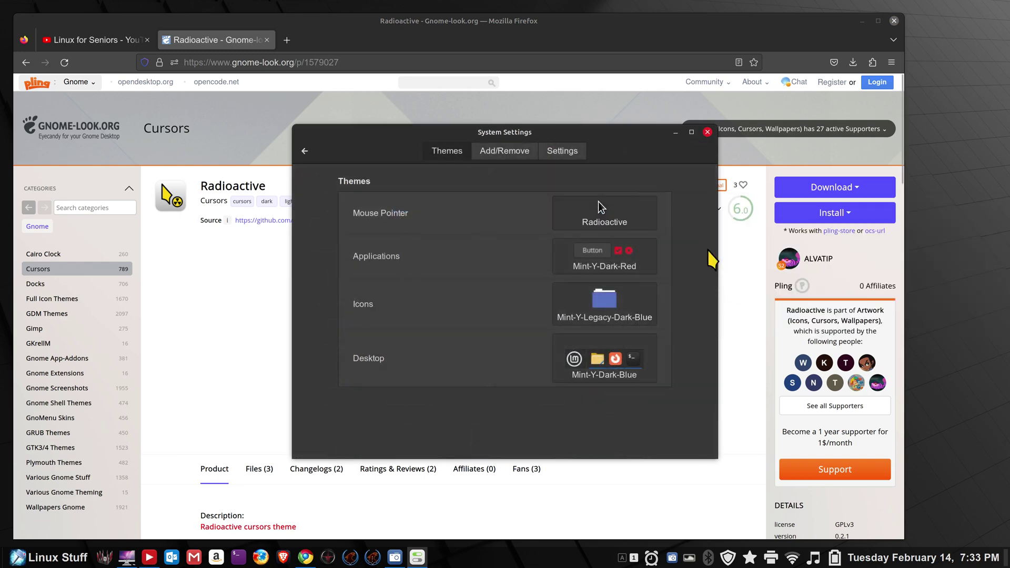
pyautogui.click(707, 132)
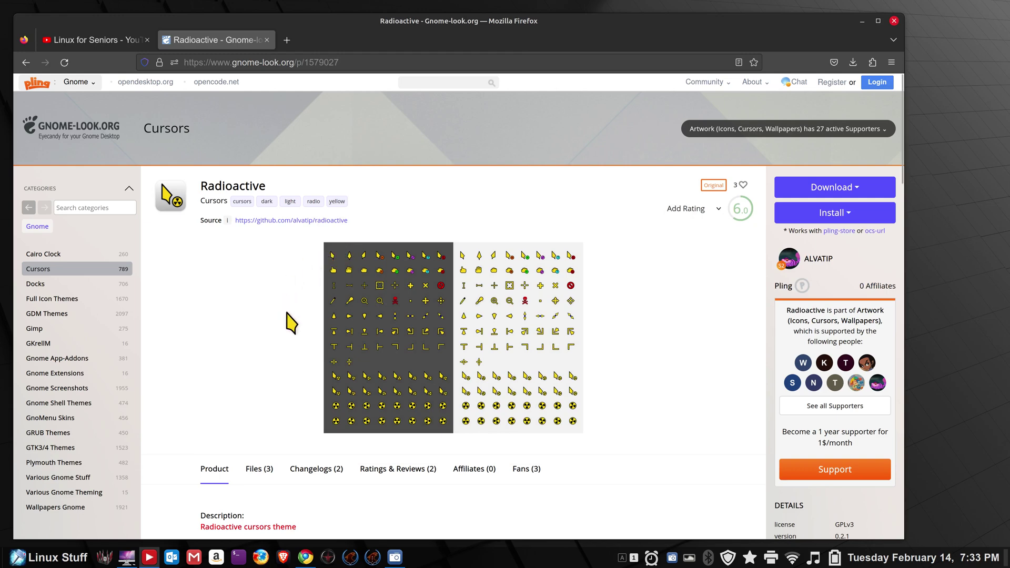
# - List the downloadable files of the Radioactive cursor theme and minimise the browser
pyautogui.scroll(-4, 288, 321)
pyautogui.click(259, 290)
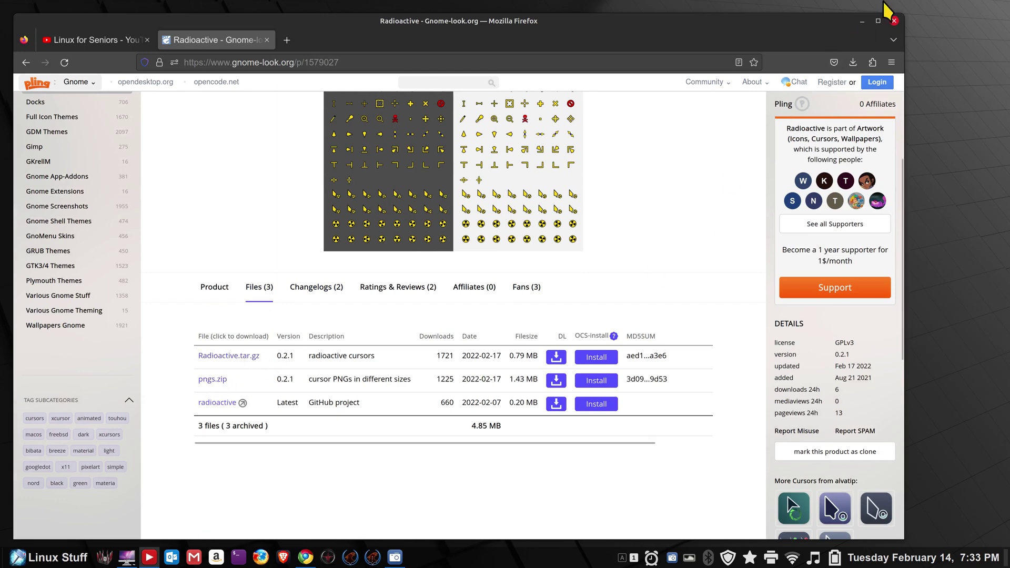
pyautogui.click(862, 21)
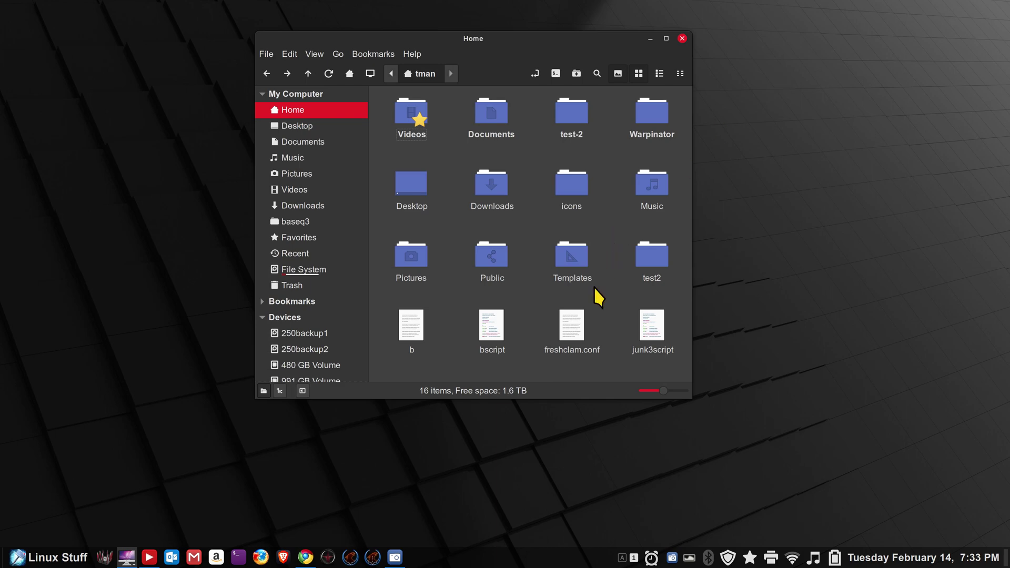
# - Open pngs.zip from the Downloads folder and view the size folders inside its pngs folder
pyautogui.click(315, 206)
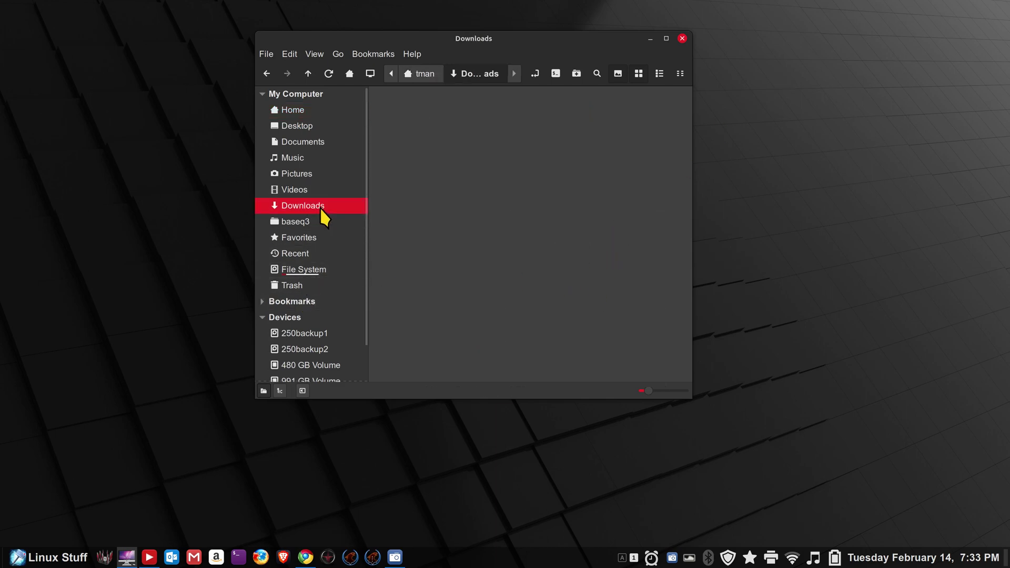
pyautogui.doubleClick(627, 266)
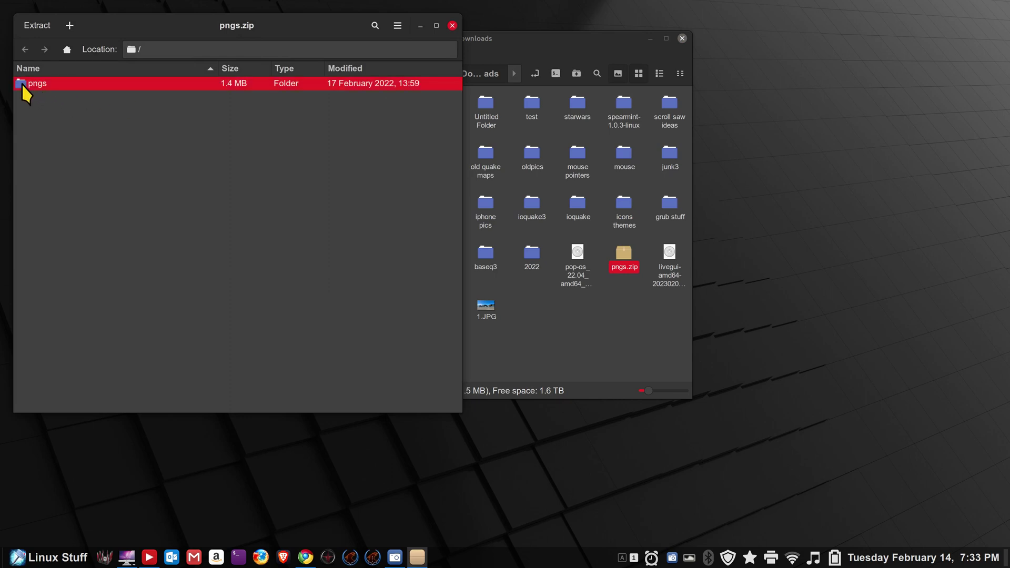
pyautogui.doubleClick(33, 84)
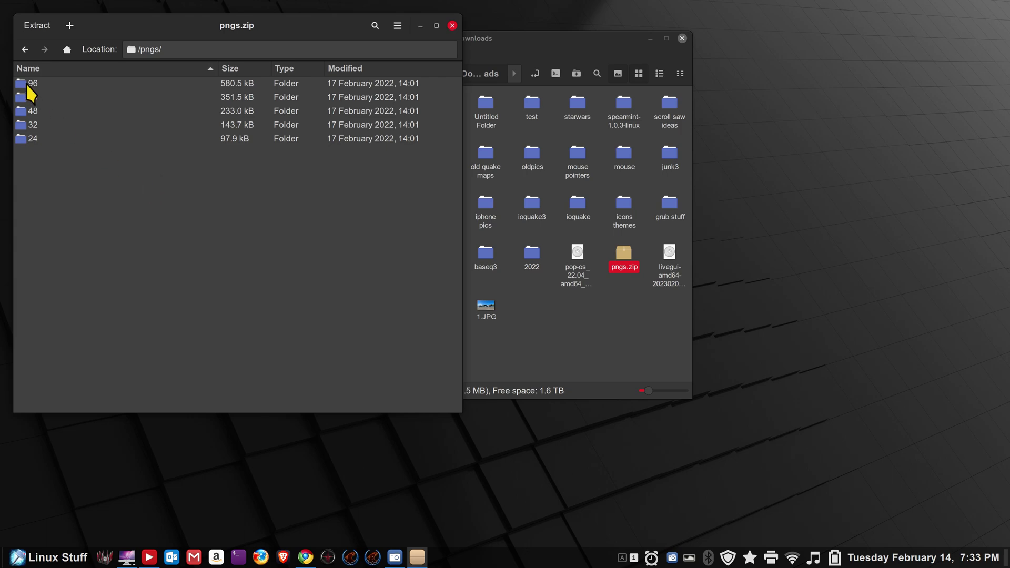
pyautogui.click(452, 26)
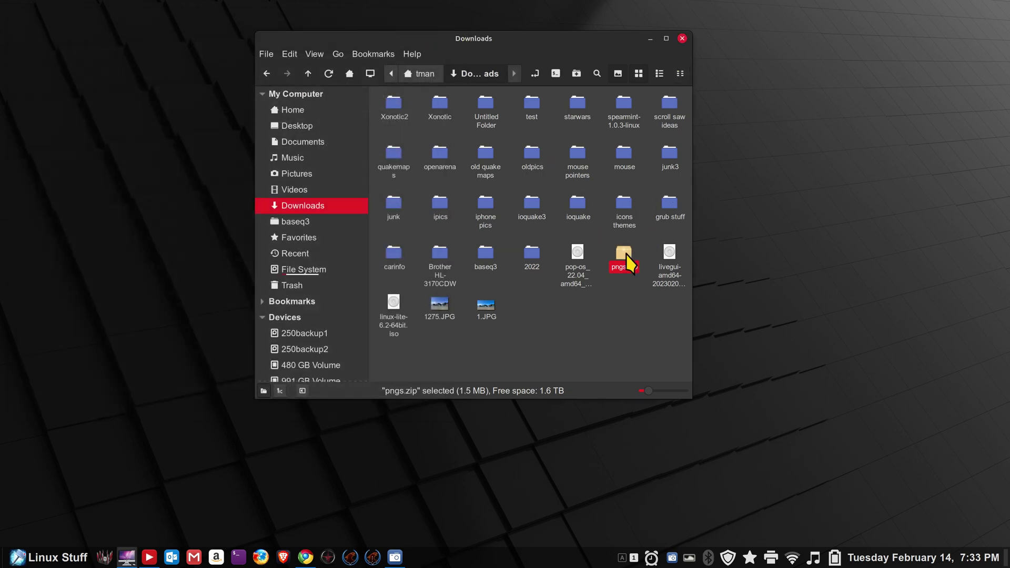
# - Reopen pngs.zip to view the images in its pngs/96 folder, and close the archive and file manager
pyautogui.doubleClick(625, 259)
pyautogui.doubleClick(19, 82)
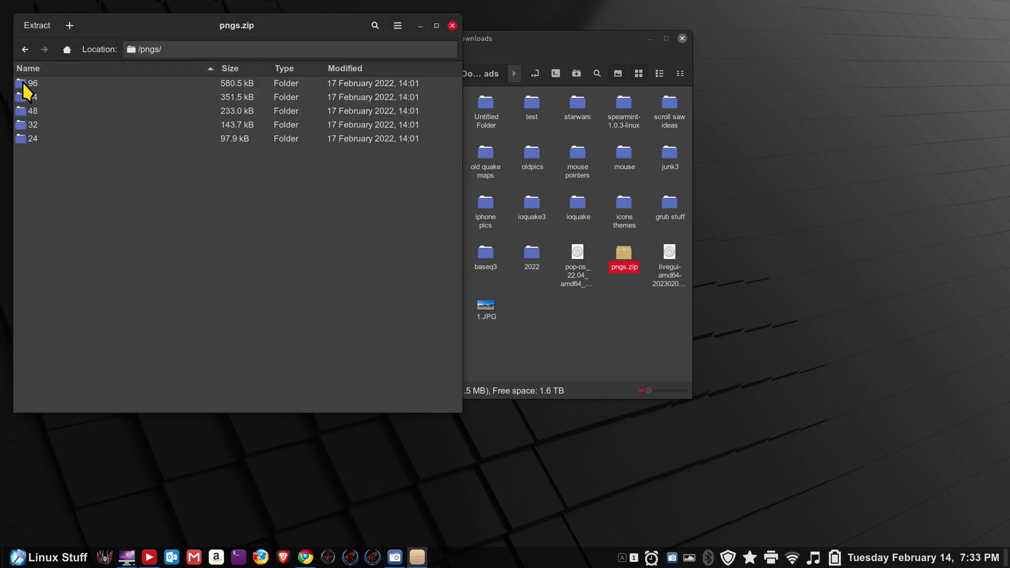
pyautogui.doubleClick(23, 84)
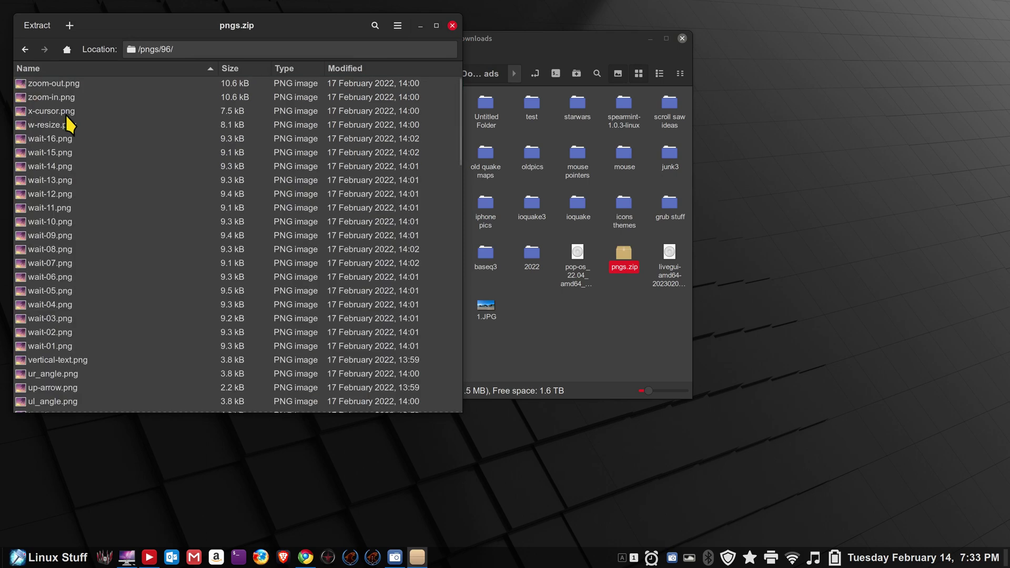
pyautogui.click(452, 25)
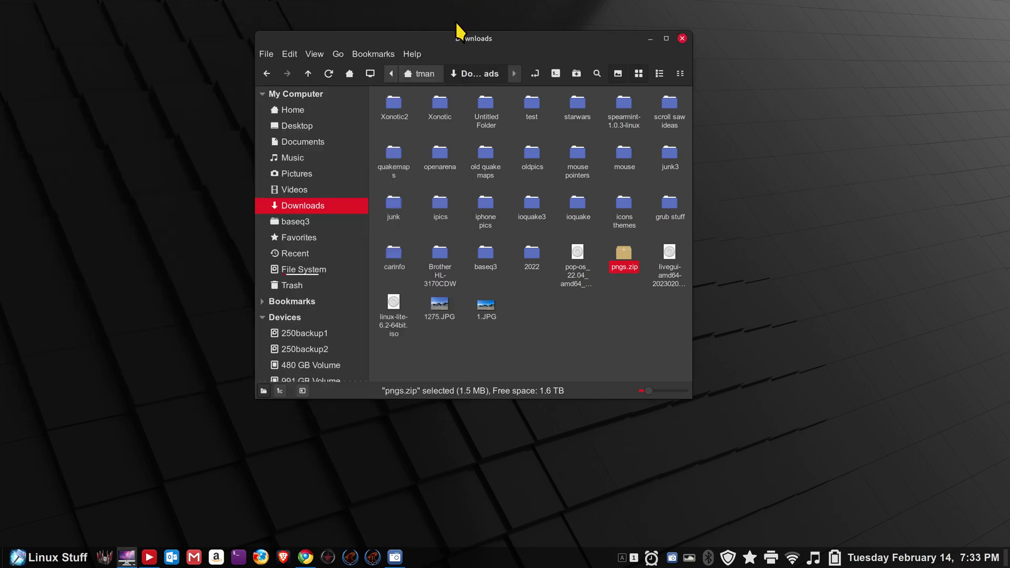
pyautogui.click(682, 39)
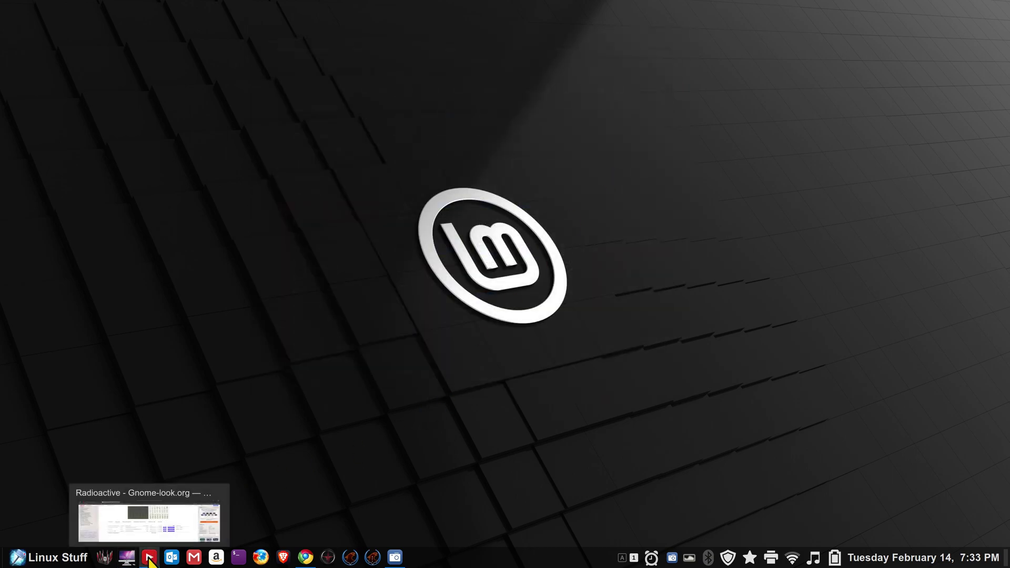
# - Return to the Radioactive product description and highlight $HOME/.icons/ in the local installation command
pyautogui.click(149, 559)
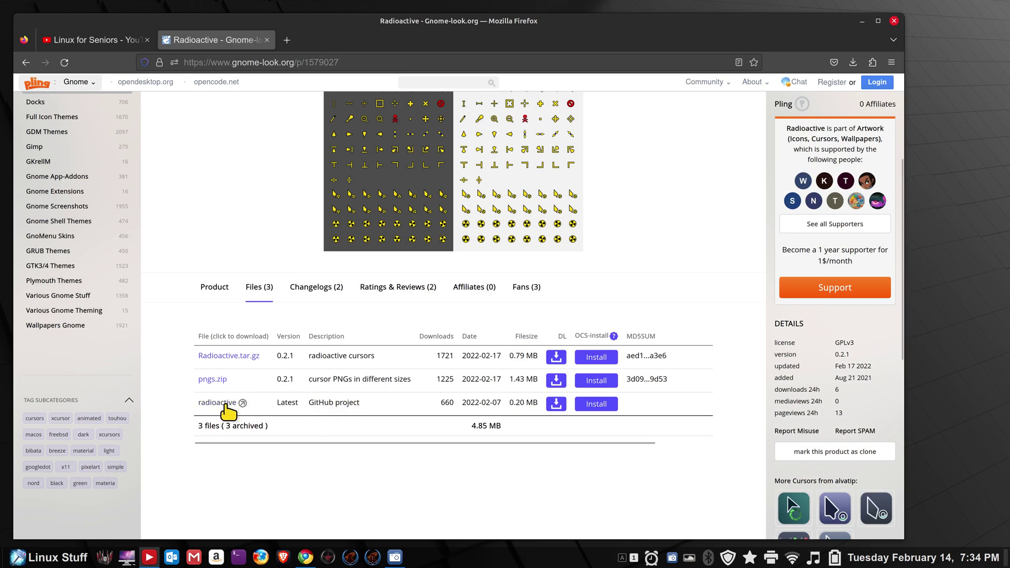
pyautogui.click(214, 288)
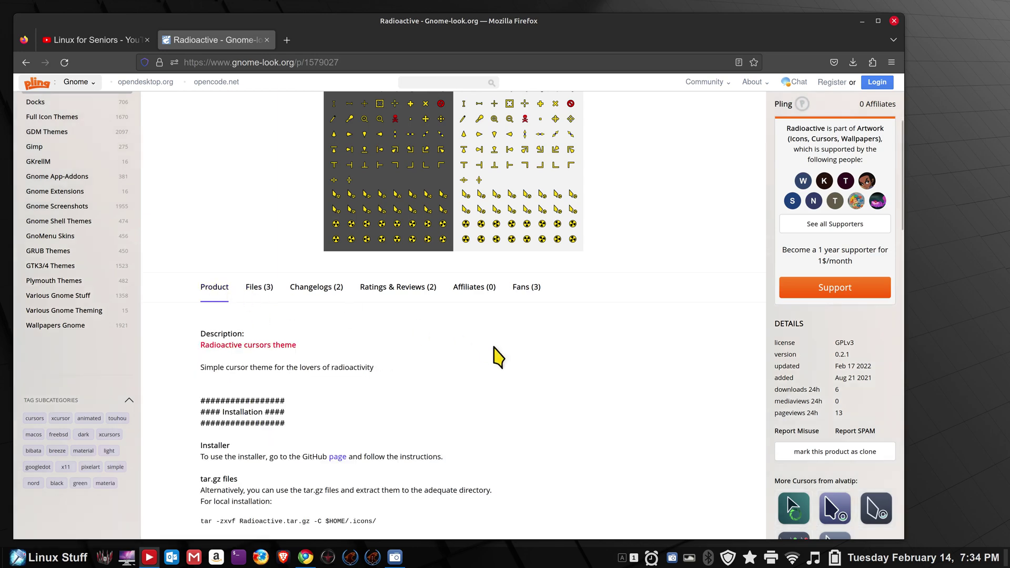
pyautogui.scroll(-3, 494, 354)
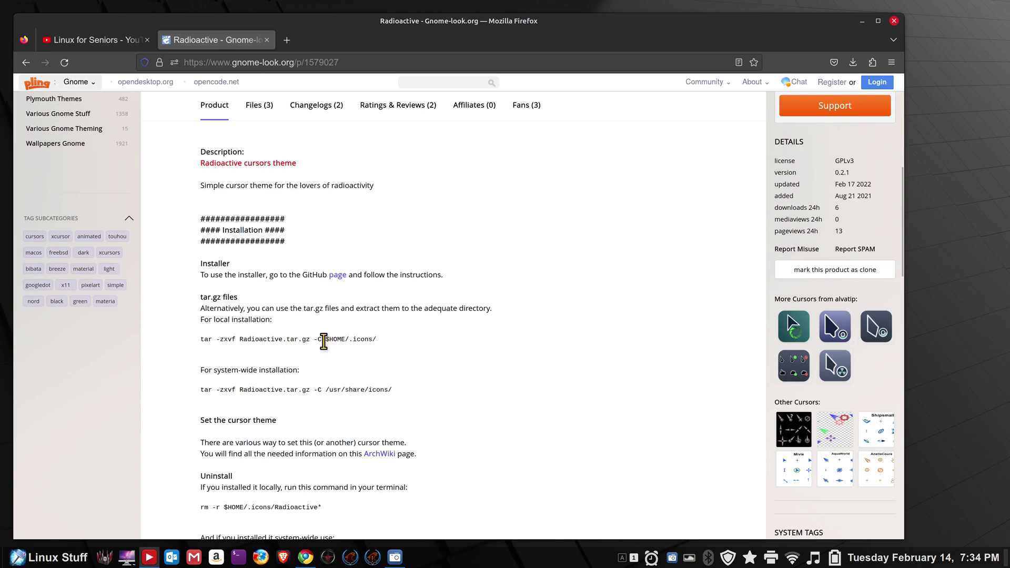
pyautogui.moveTo(323, 341); pyautogui.dragTo(401, 349)
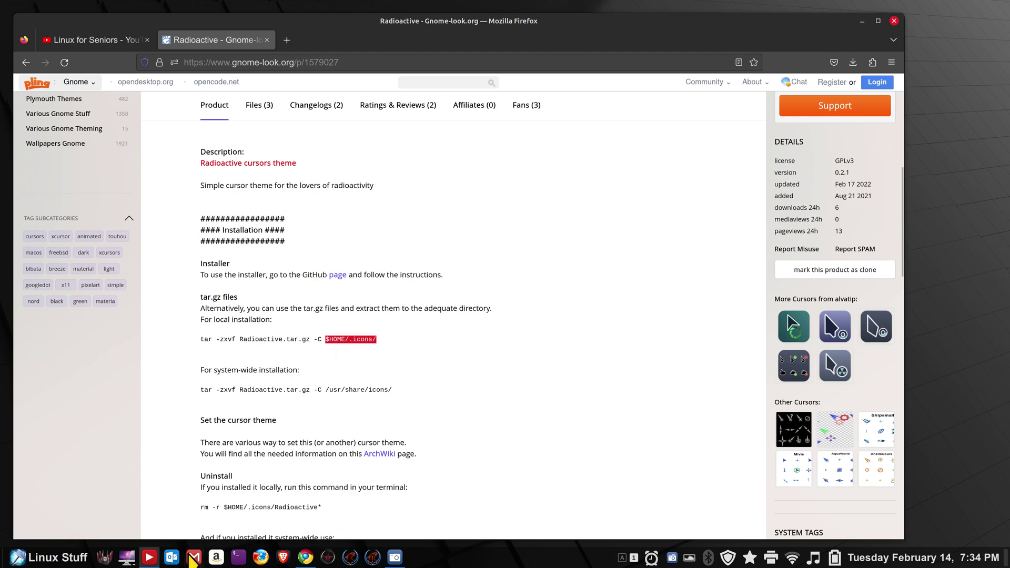
# - Open the home folder beside the installation instructions and show its hidden files
pyautogui.click(129, 559)
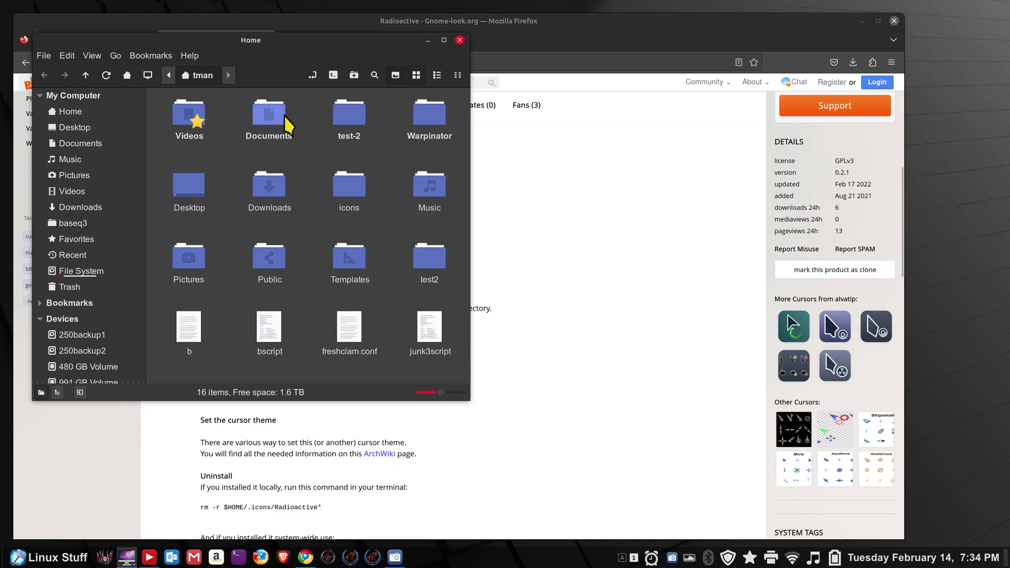
pyautogui.click(65, 111)
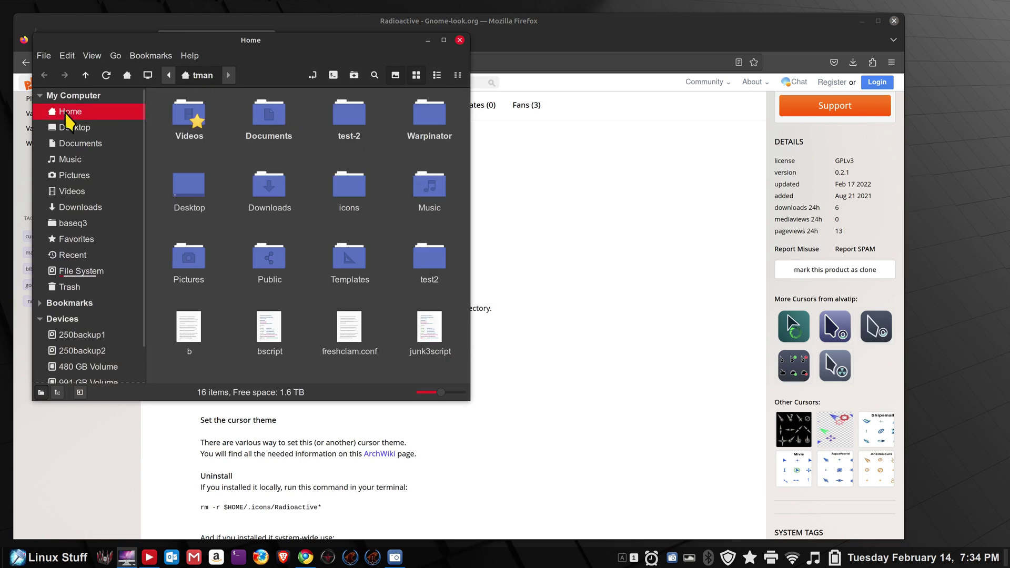
pyautogui.moveTo(301, 46); pyautogui.dragTo(730, 110)
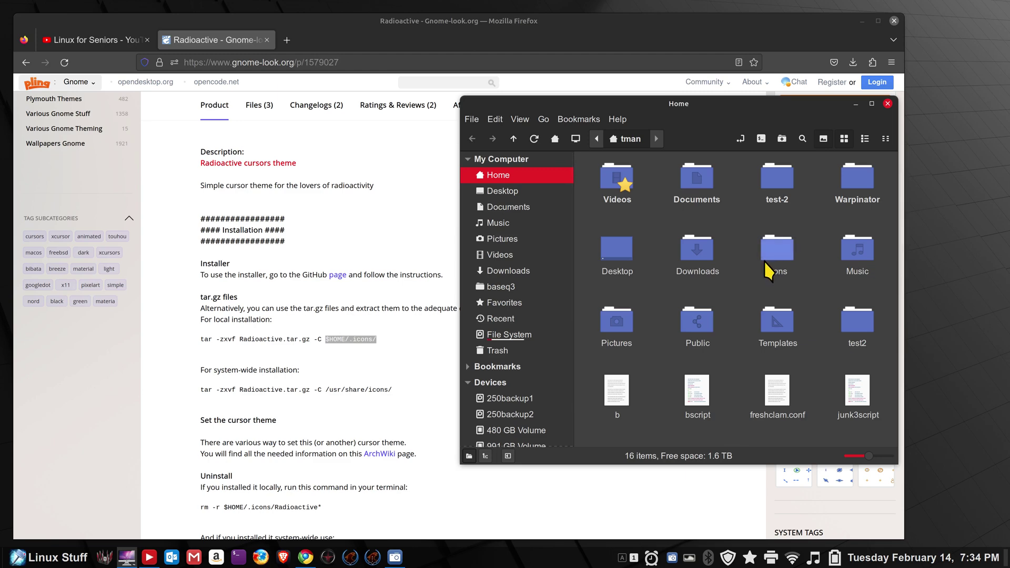
pyautogui.rightClick(742, 276)
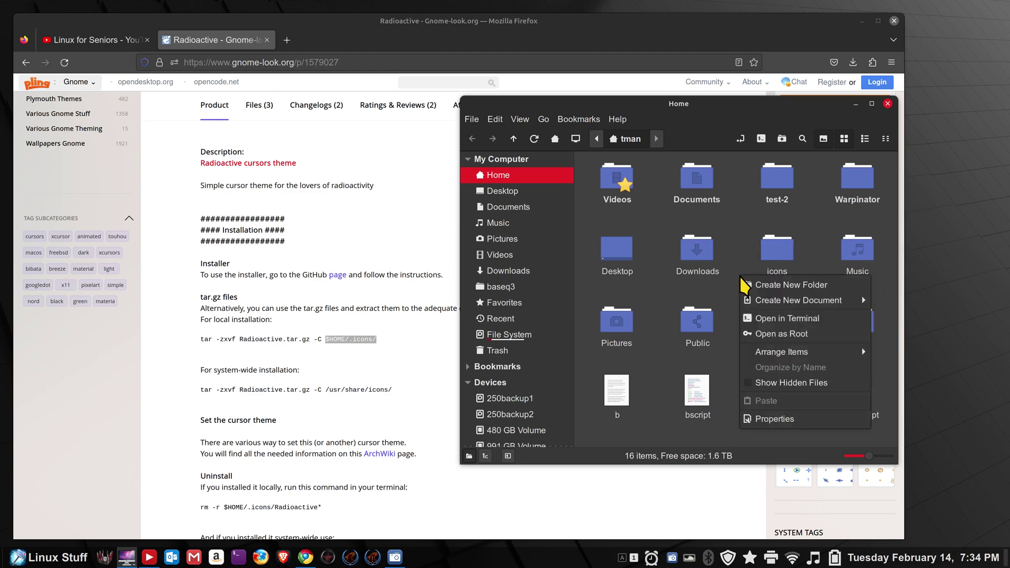
# - Look through the dot-named folders in the home folder and select the .icons folder
pyautogui.scroll(-3, 751, 351)
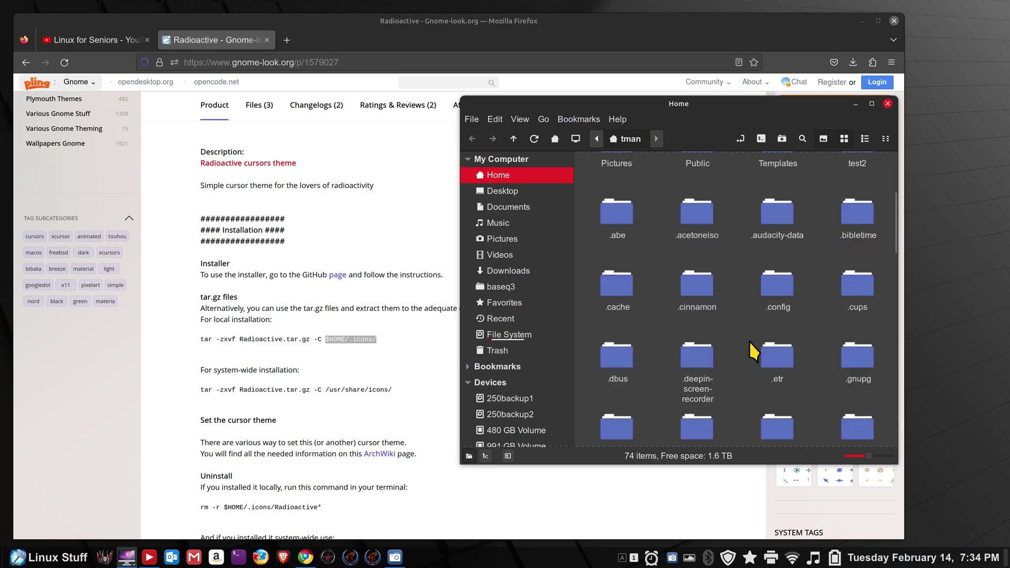
pyautogui.scroll(-2, 749, 342)
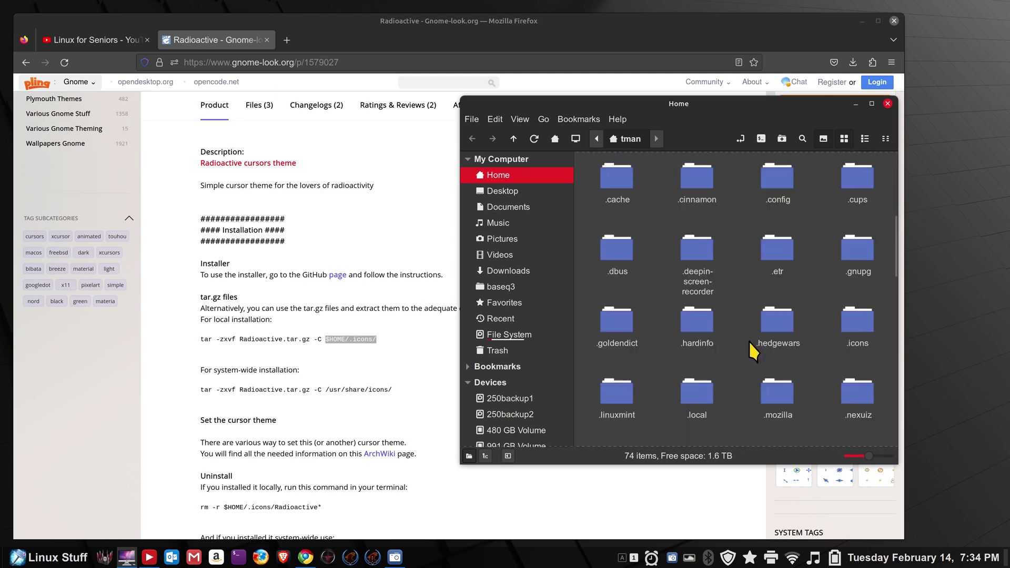
pyautogui.scroll(-1, 752, 350)
pyautogui.scroll(-3, 751, 347)
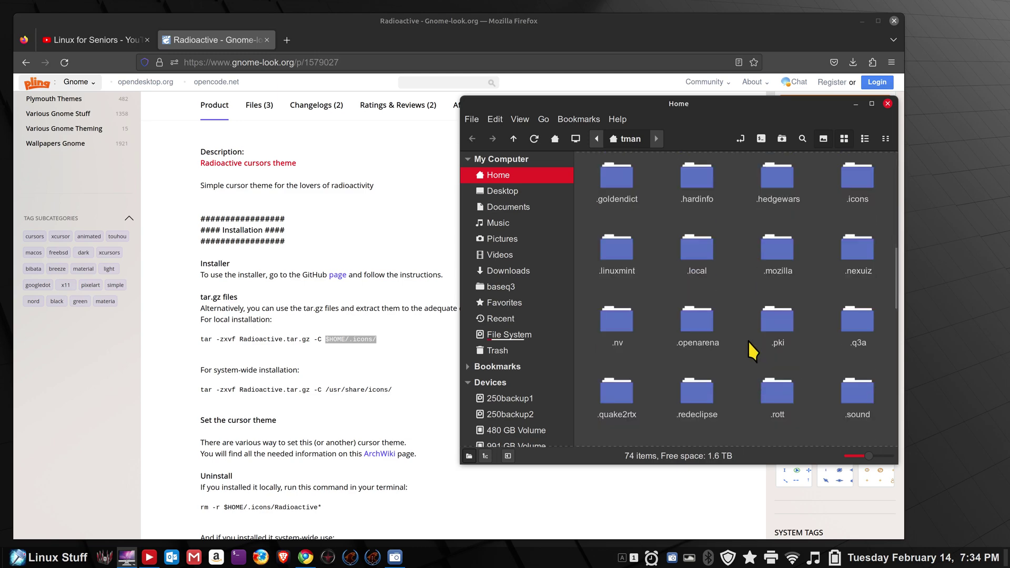
pyautogui.scroll(-2, 752, 349)
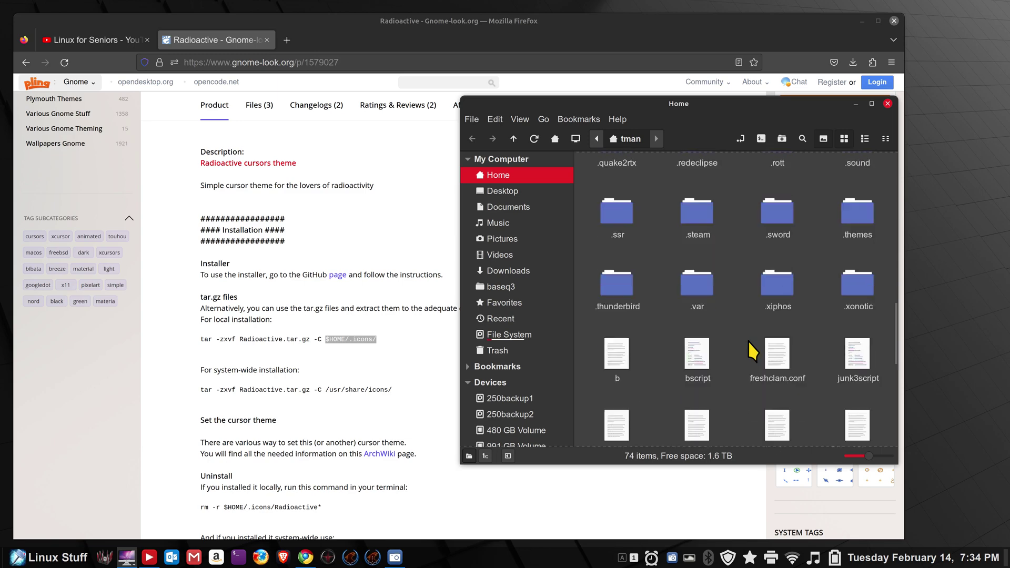
pyautogui.scroll(5, 752, 350)
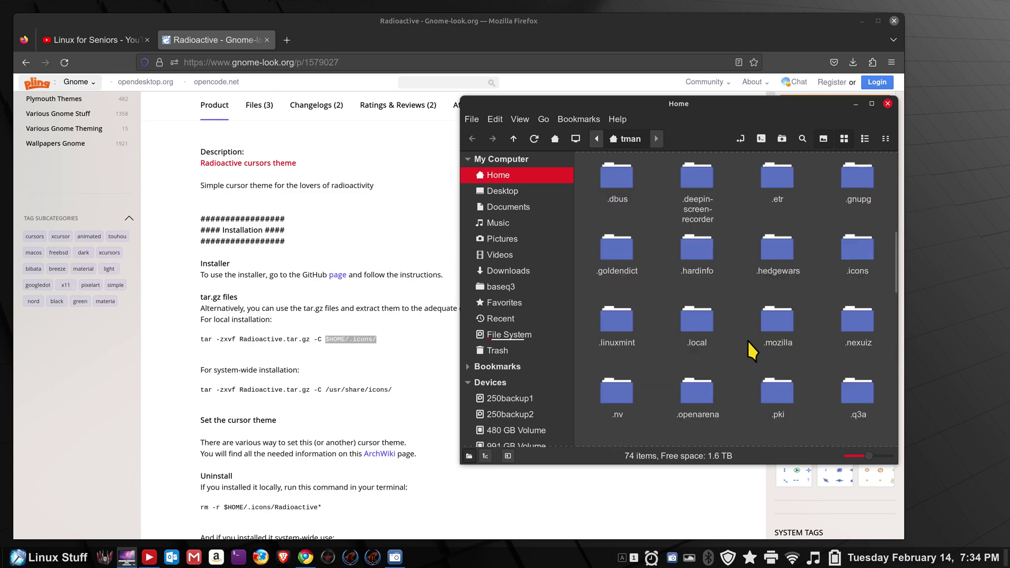
pyautogui.scroll(4, 752, 349)
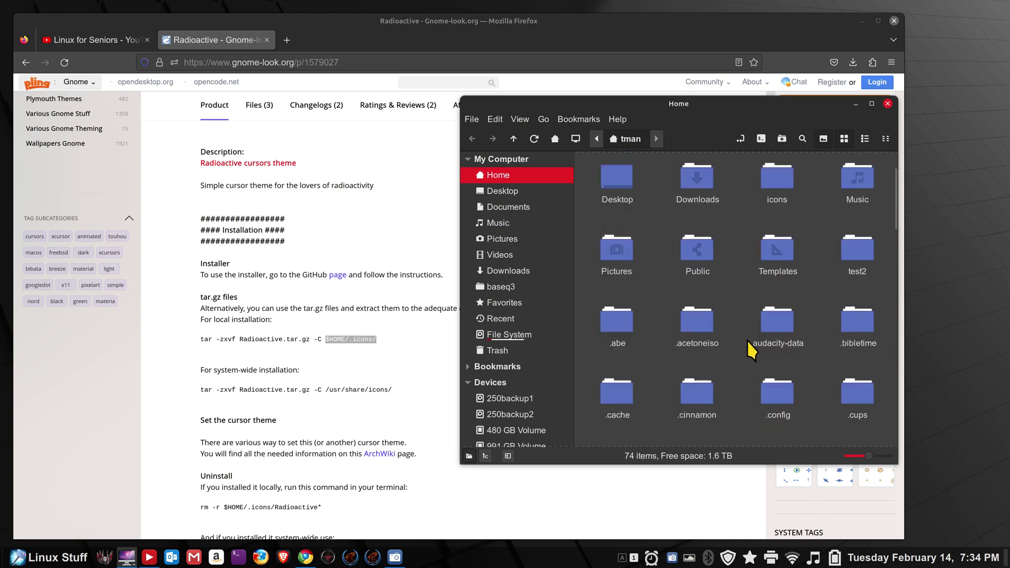
pyautogui.scroll(1, 747, 340)
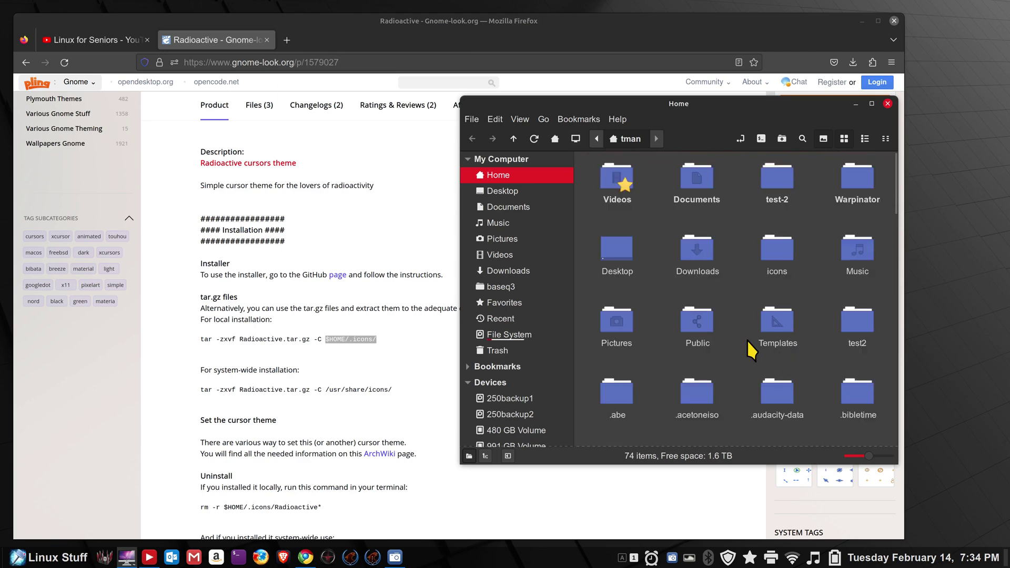
pyautogui.scroll(-2, 746, 340)
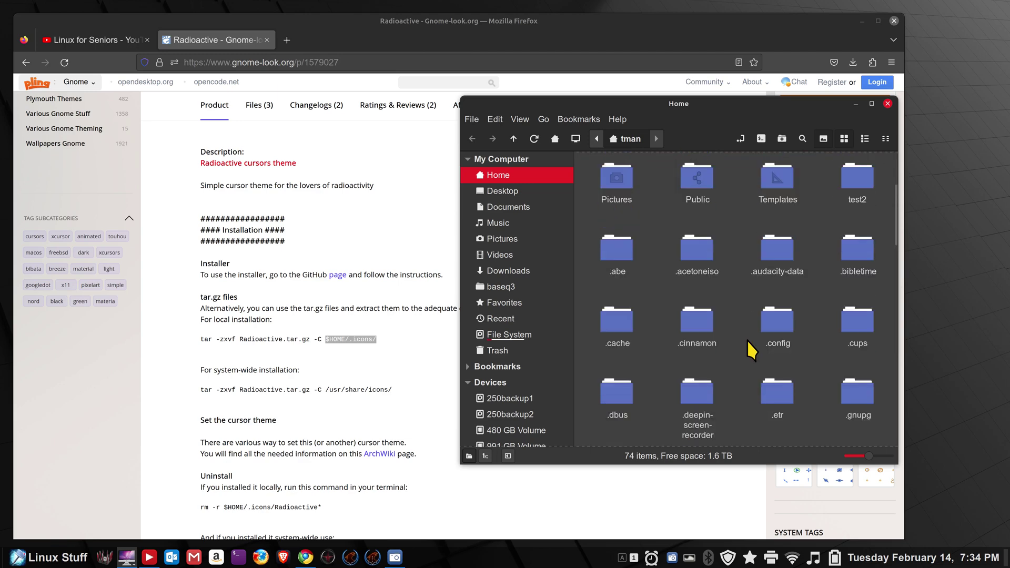
pyautogui.scroll(-2, 746, 339)
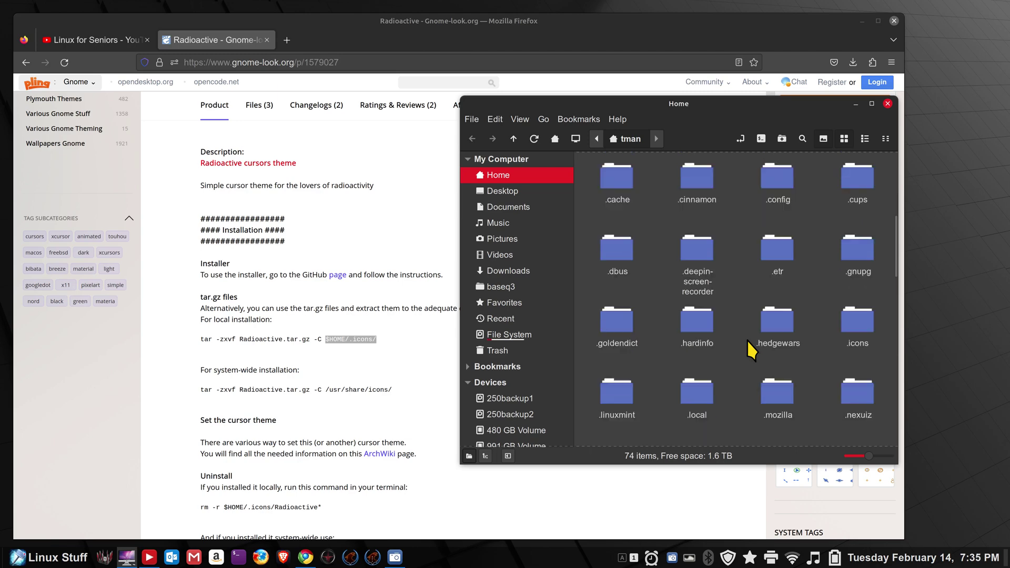
pyautogui.scroll(-2, 747, 339)
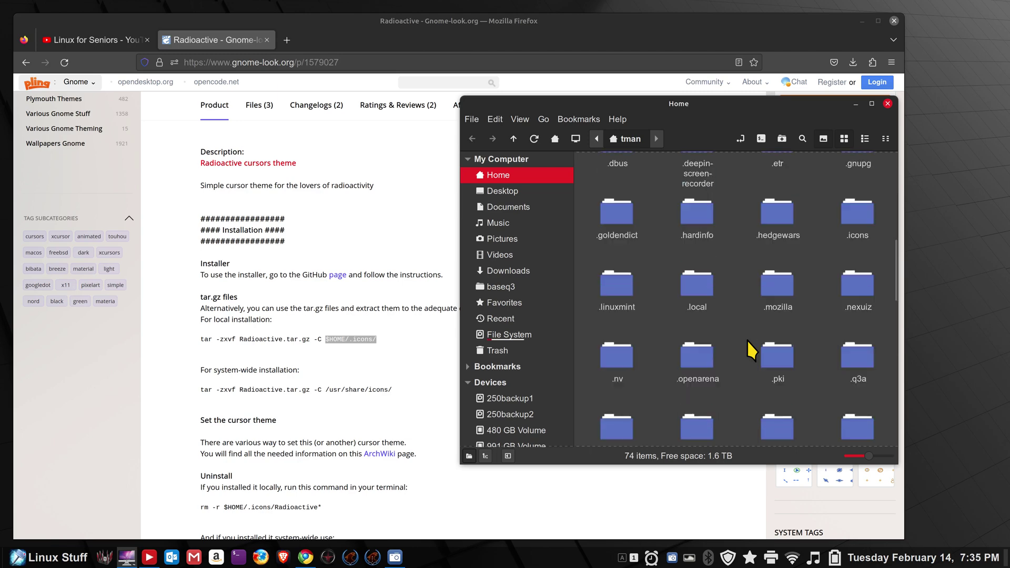
pyautogui.scroll(-1, 746, 339)
pyautogui.scroll(1, 747, 345)
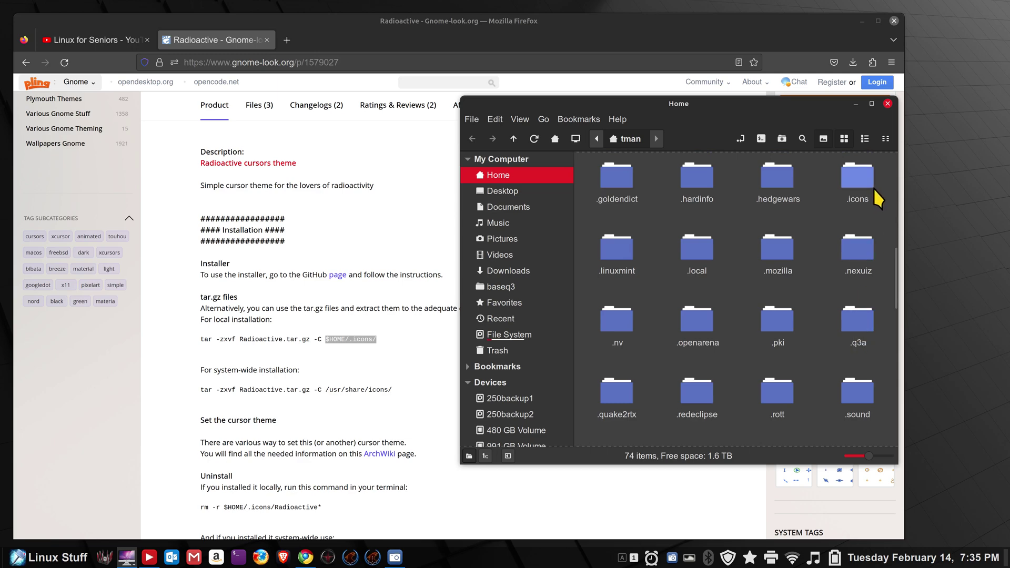
pyautogui.click(855, 180)
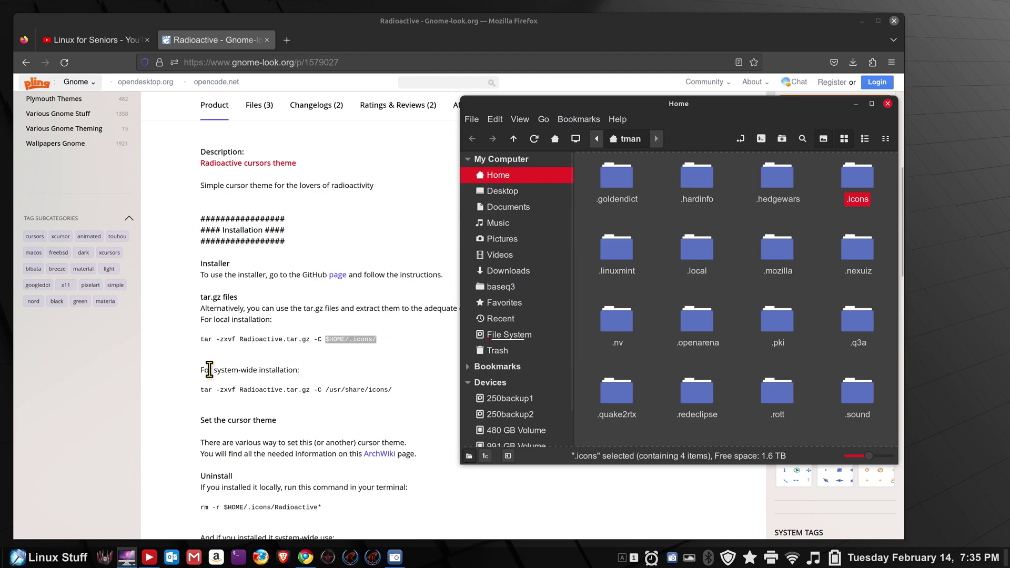
# - Highlight the system-wide installation heading and its /usr/share/icons/ path, and read through the uninstall commands in the Radioactive description
pyautogui.moveTo(213, 369); pyautogui.dragTo(410, 383)
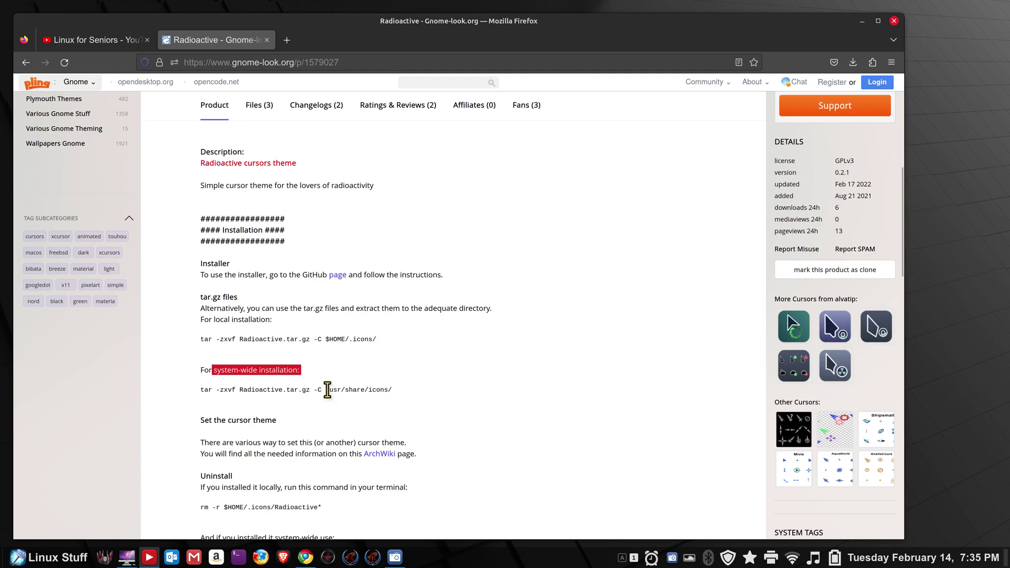
pyautogui.moveTo(326, 389); pyautogui.dragTo(392, 390)
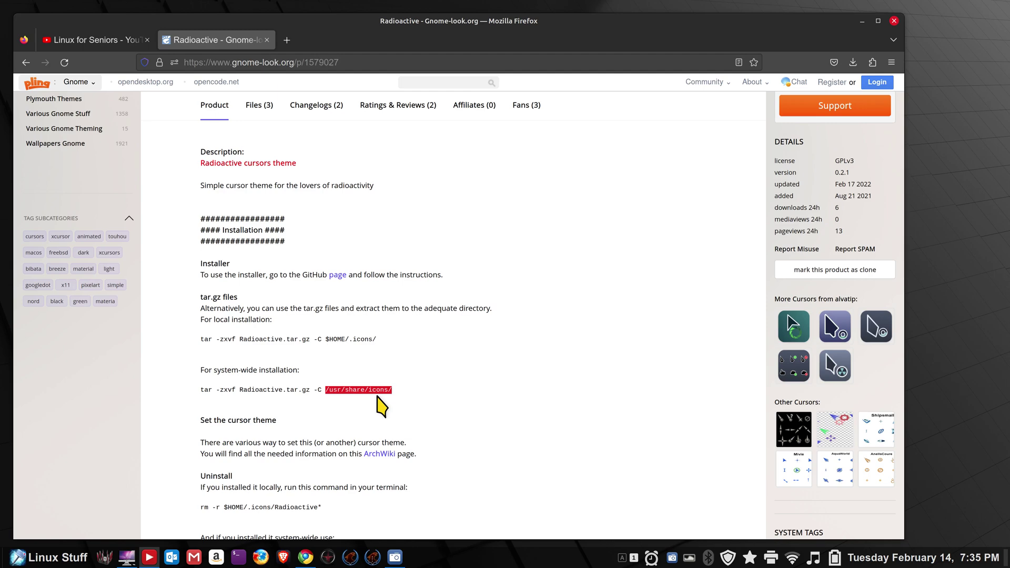
pyautogui.scroll(-3, 457, 403)
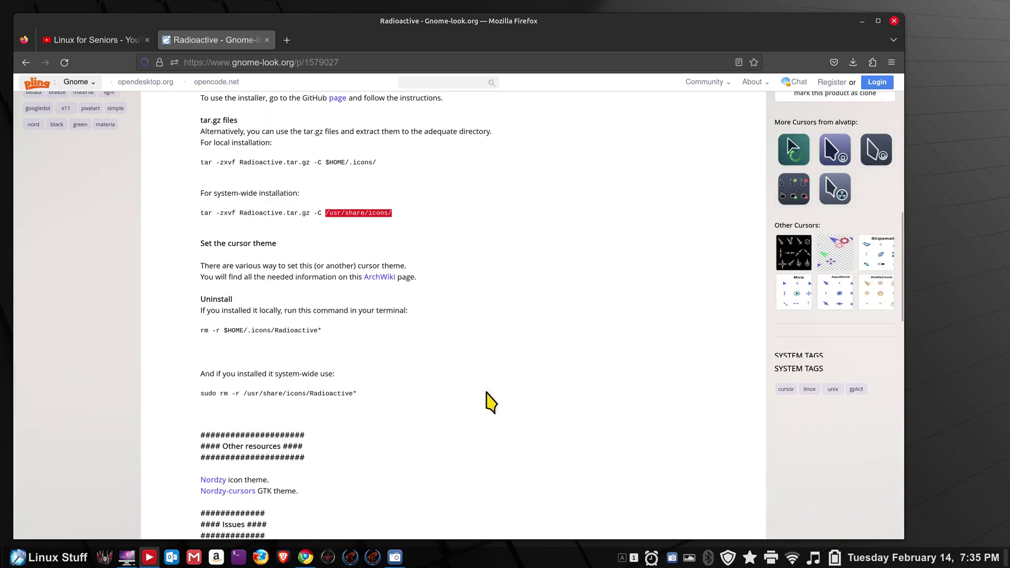
pyautogui.scroll(10, 487, 401)
pyautogui.scroll(1, 487, 392)
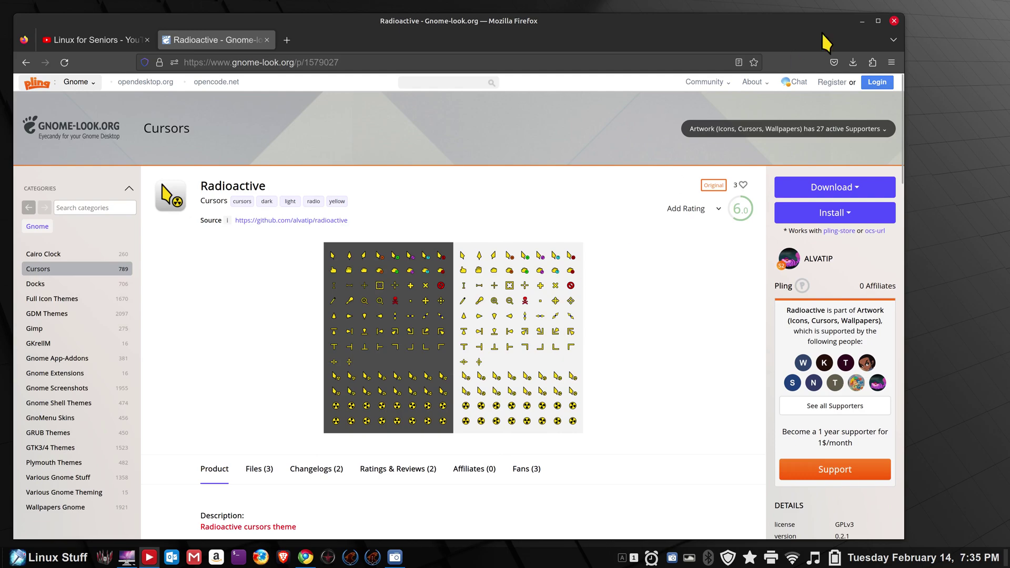
# - Highlight .icons/ in the local installation command, and open the matching .icons folder in place of the browser
pyautogui.scroll(-6, 451, 360)
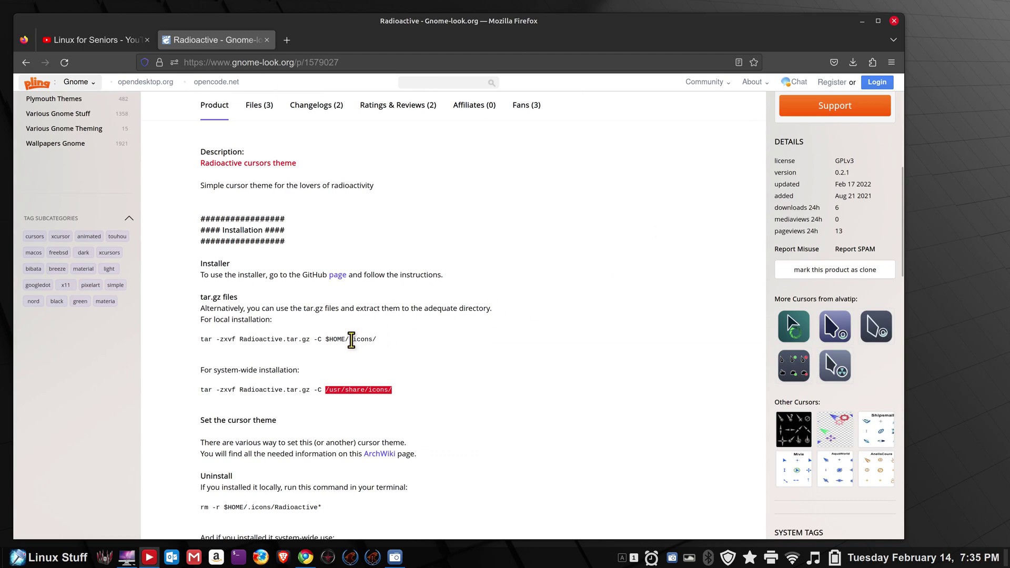
pyautogui.moveTo(348, 340); pyautogui.dragTo(388, 349)
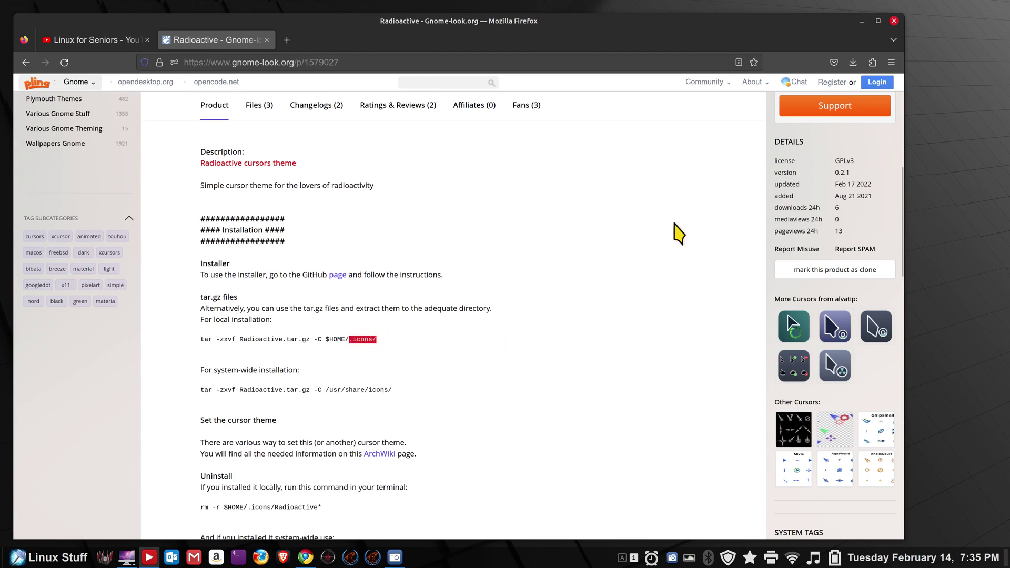
pyautogui.click(893, 21)
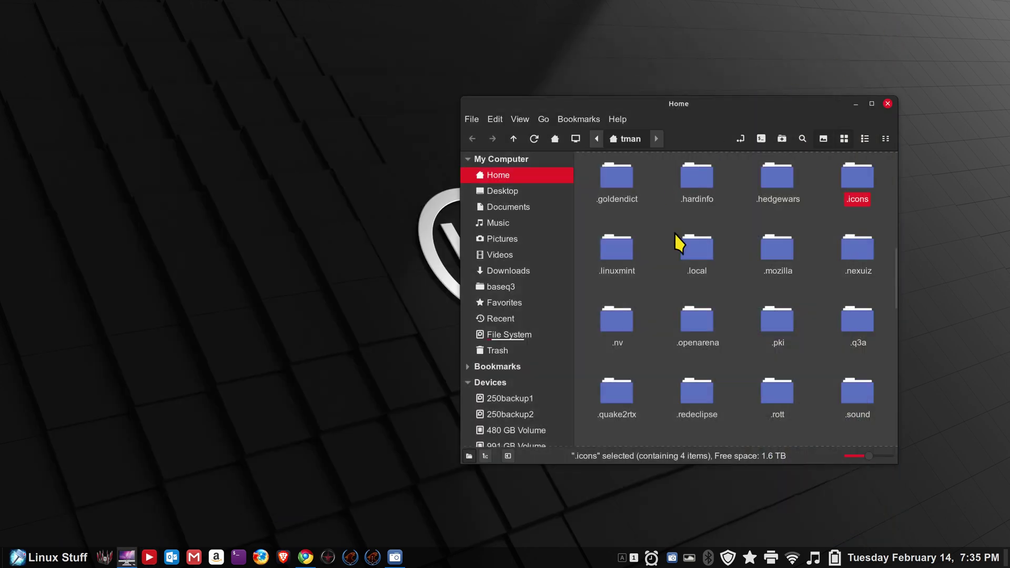
pyautogui.doubleClick(857, 179)
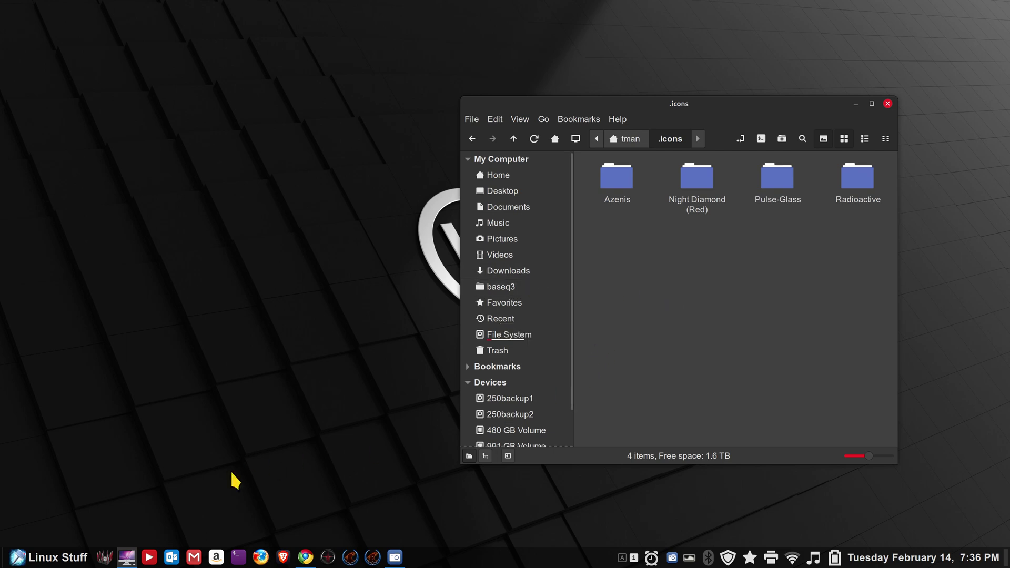
# - Open the Gnome-look.org link from the Linux for Seniors channel's About page and show the Cursors category
pyautogui.click(149, 557)
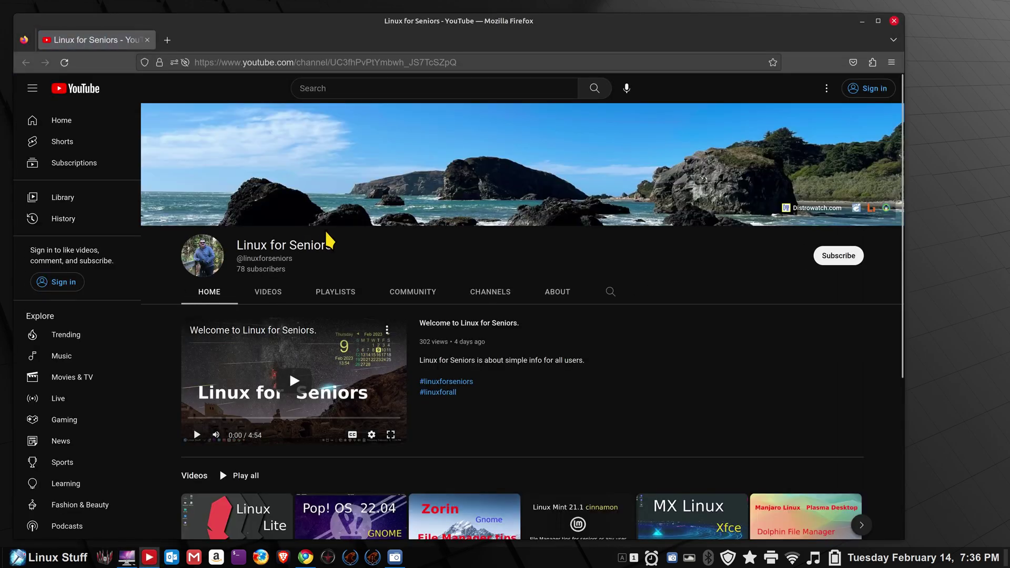
pyautogui.click(560, 293)
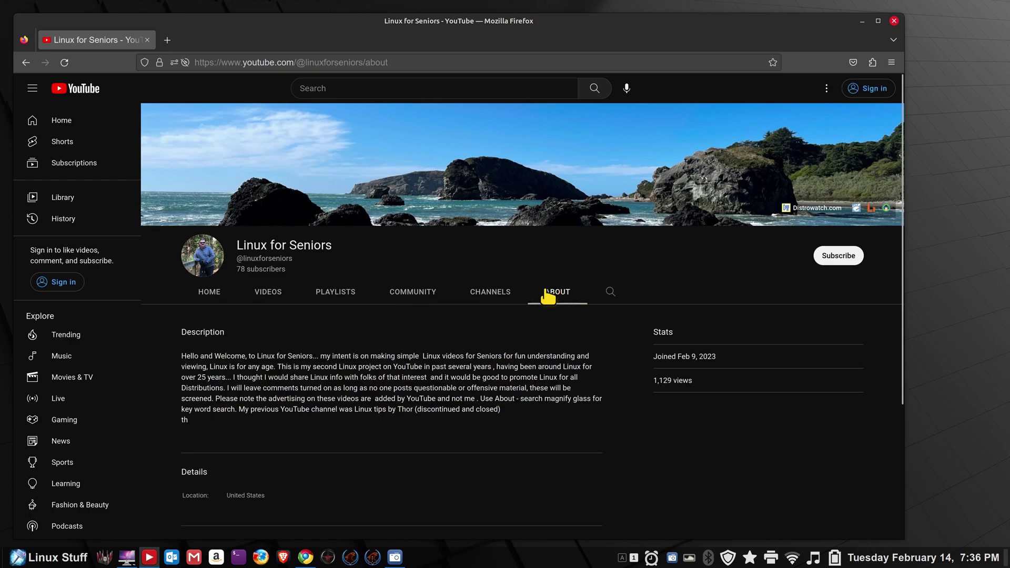
pyautogui.scroll(-3, 357, 416)
pyautogui.click(377, 394)
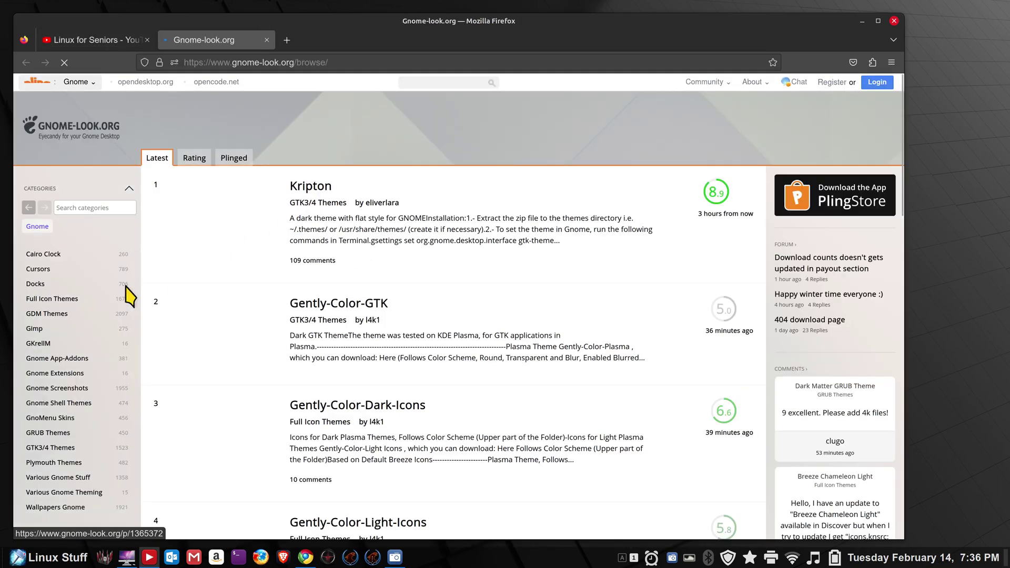
pyautogui.click(54, 273)
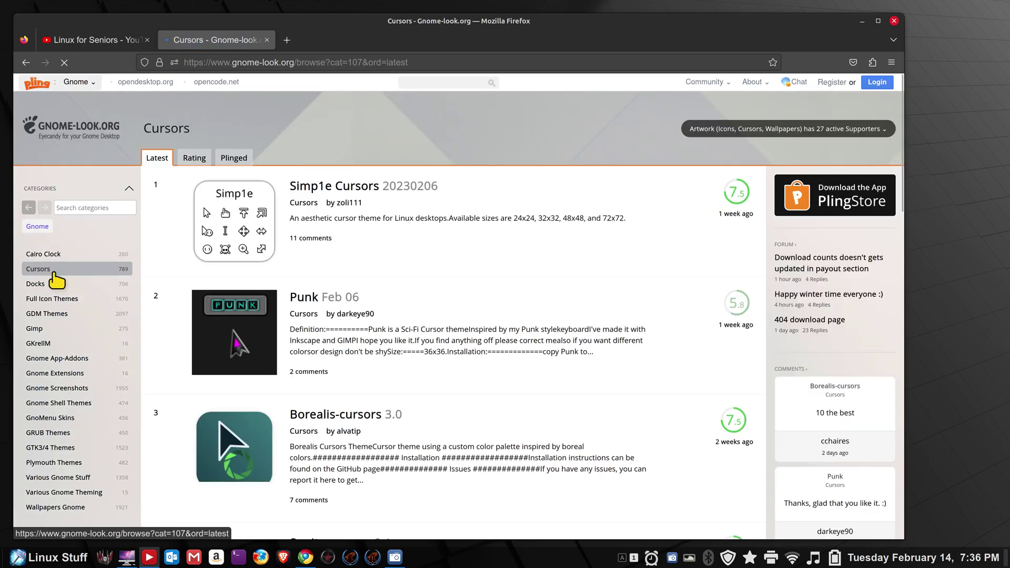
# - Browse the latest cursor themes down to the page links, return to the start of the list, and close the browser
pyautogui.scroll(-10, 374, 279)
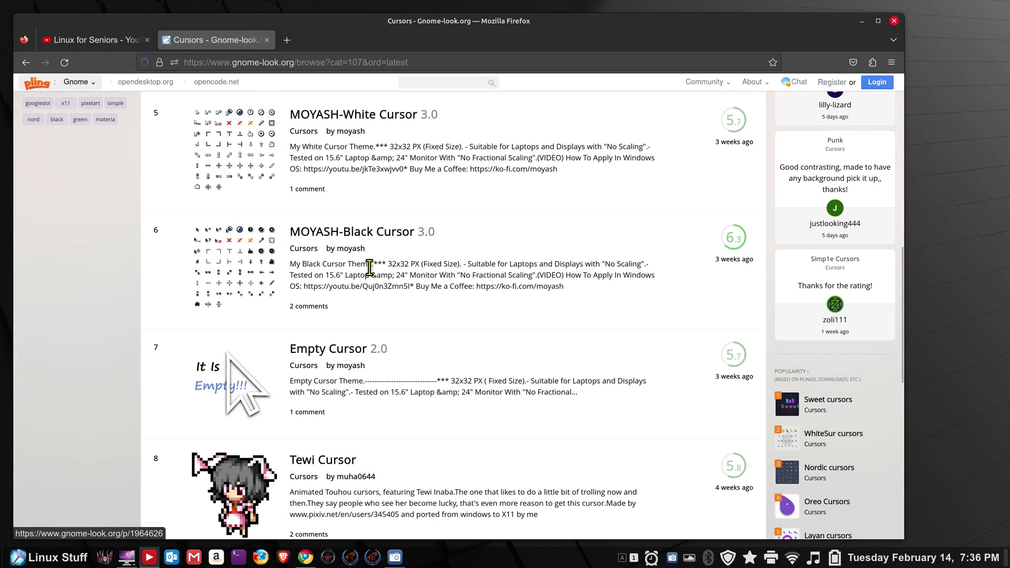
pyautogui.scroll(-7, 370, 271)
pyautogui.scroll(1, 507, 447)
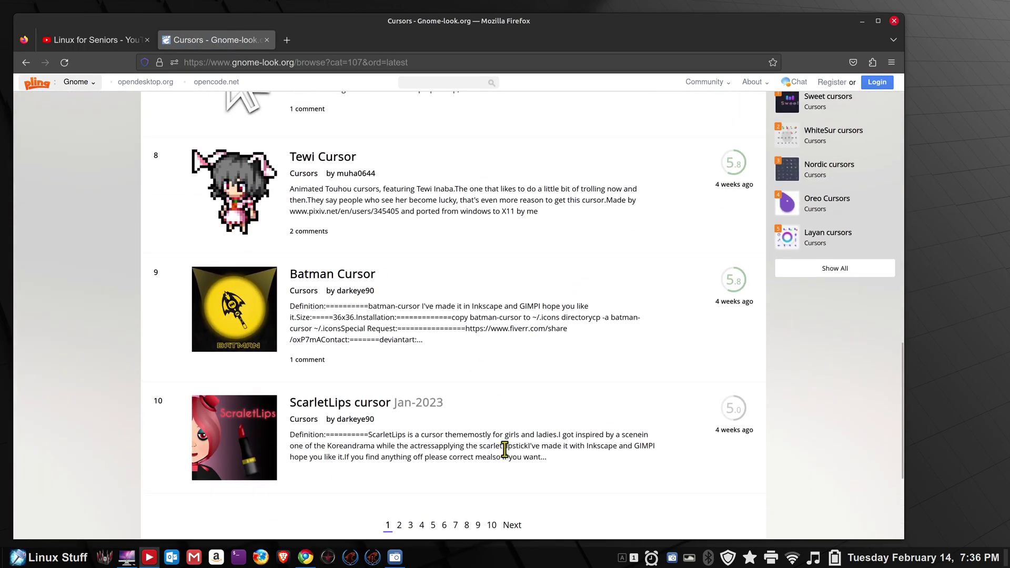
pyautogui.scroll(15, 541, 327)
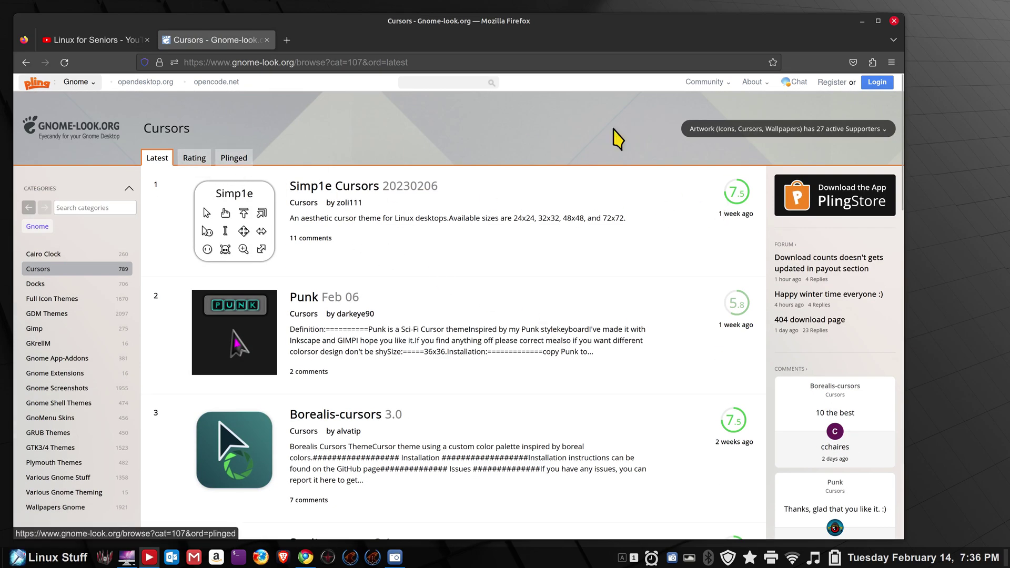
pyautogui.click(893, 20)
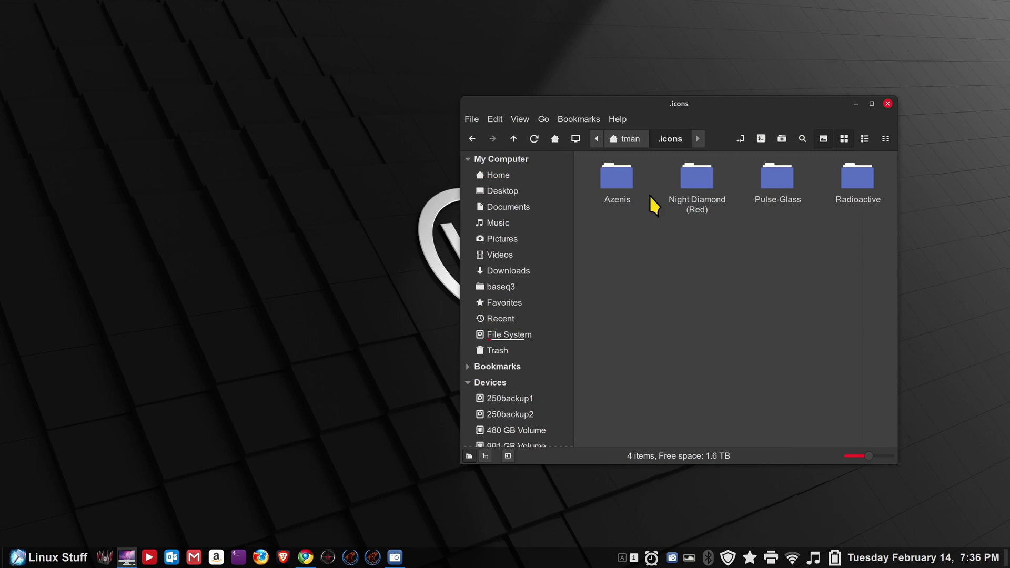
# - Go from the .icons folder back to the home folder, and close the file manager
pyautogui.moveTo(753, 103); pyautogui.dragTo(580, 95)
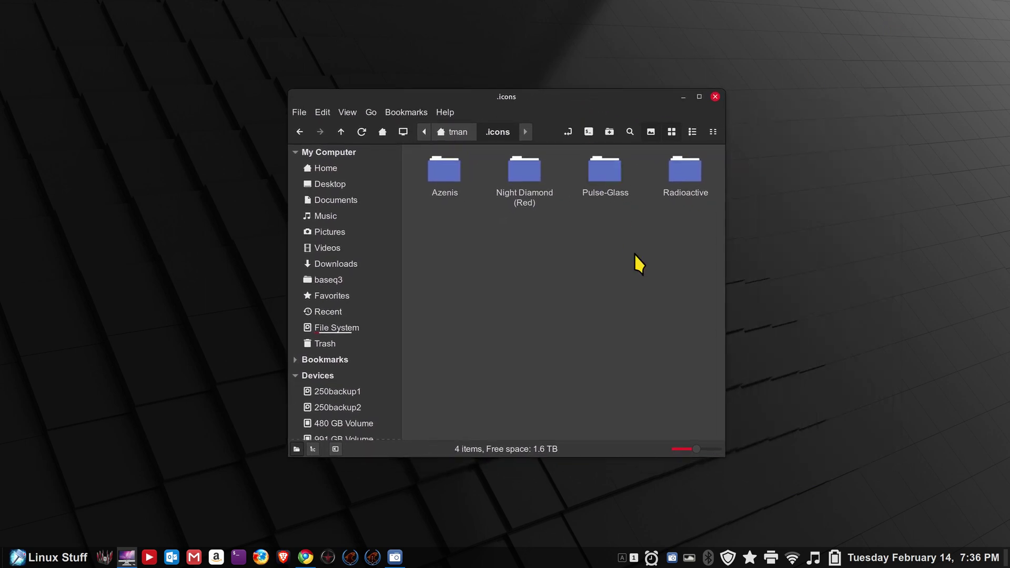
pyautogui.click(348, 168)
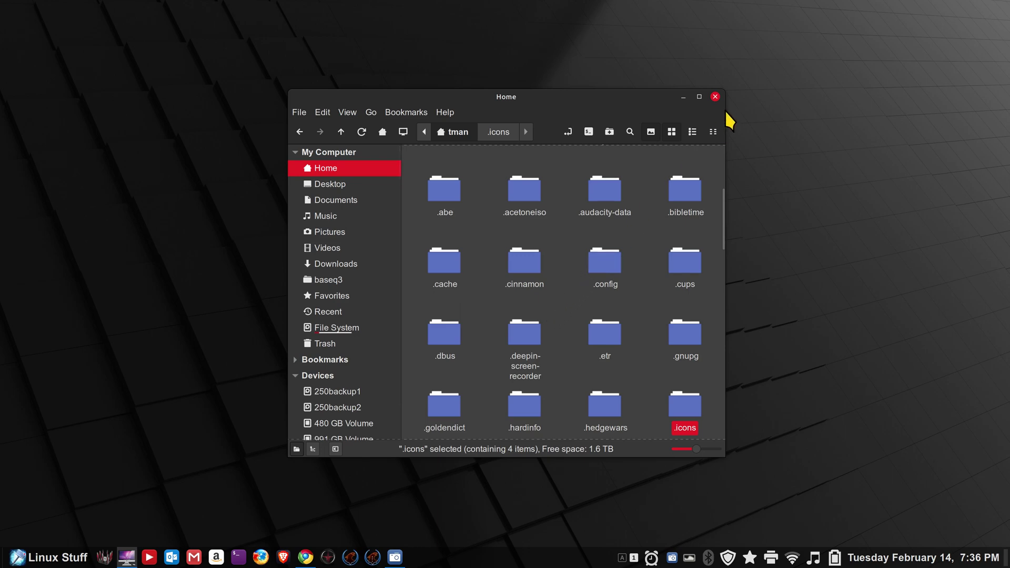
pyautogui.click(715, 96)
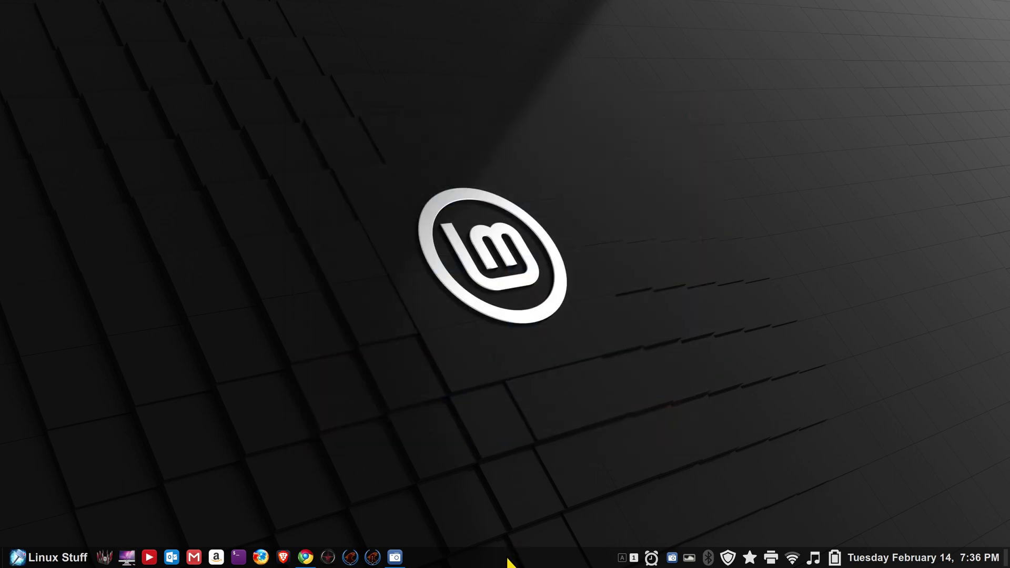
# - Open the Themes page in System Settings, view the available Desktop themes without choosing one, and close the settings
pyautogui.rightClick(509, 558)
pyautogui.click(530, 532)
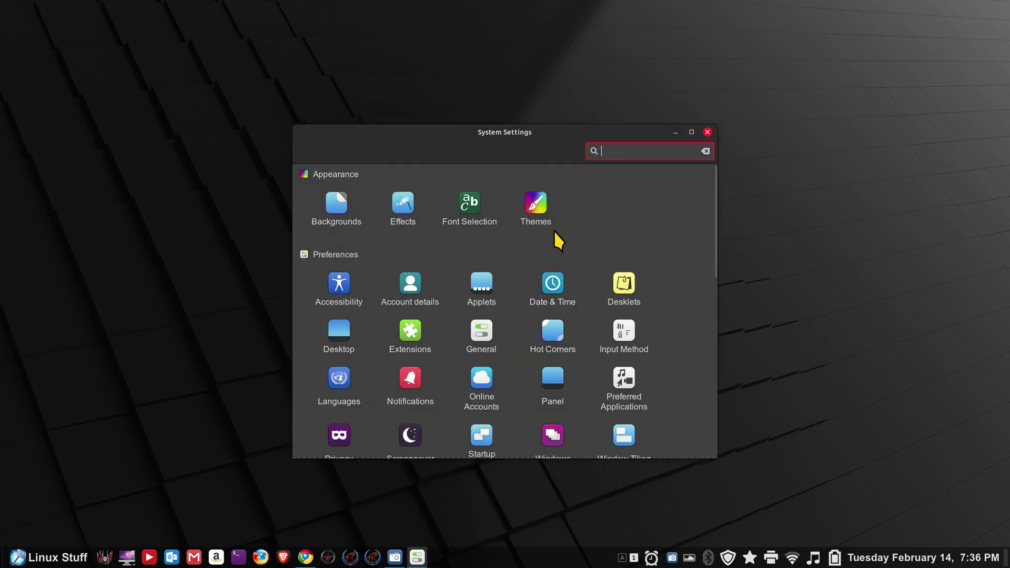
pyautogui.click(544, 198)
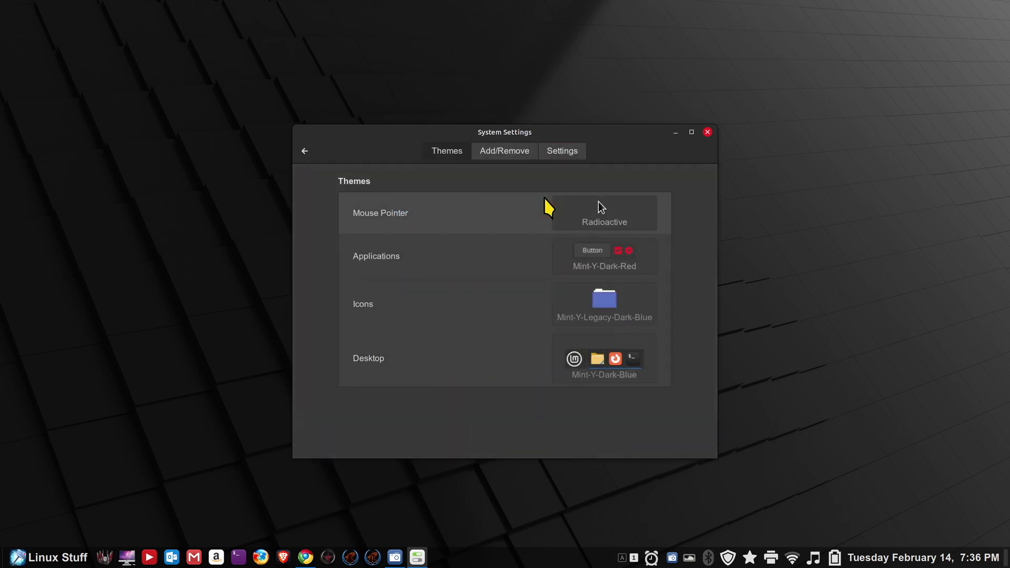
pyautogui.click(631, 358)
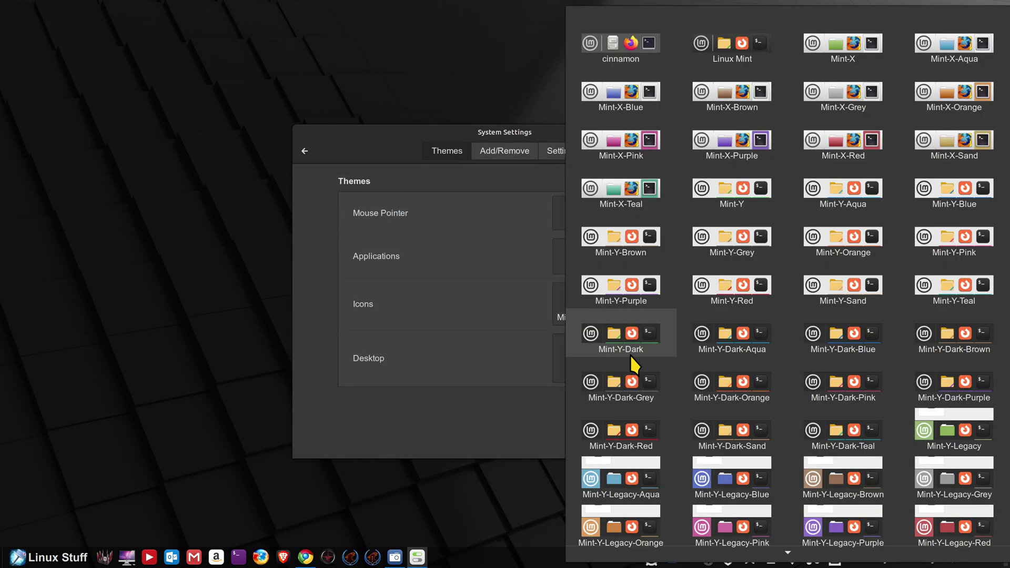
pyautogui.click(489, 392)
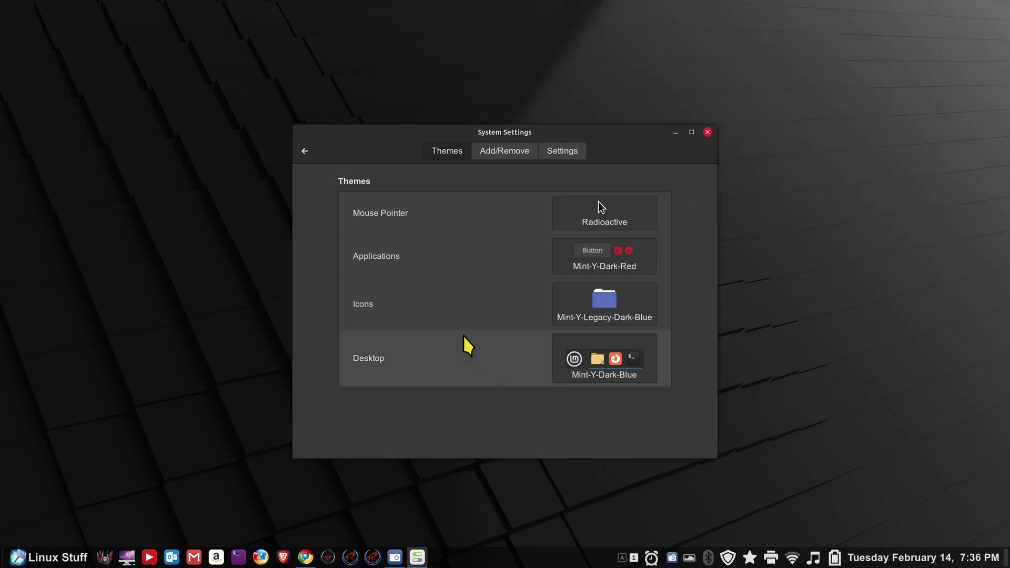
pyautogui.click(305, 152)
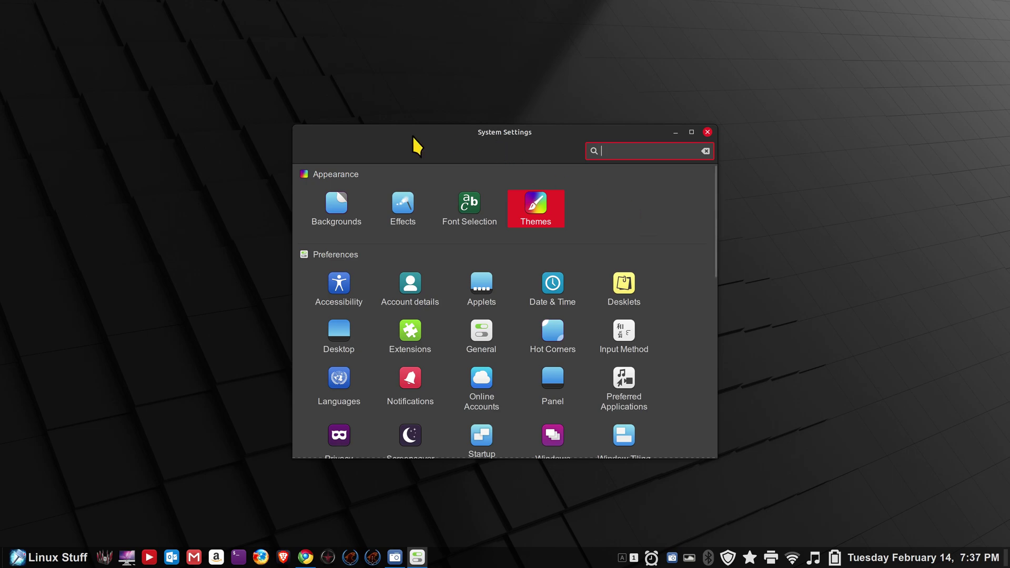
pyautogui.click(707, 132)
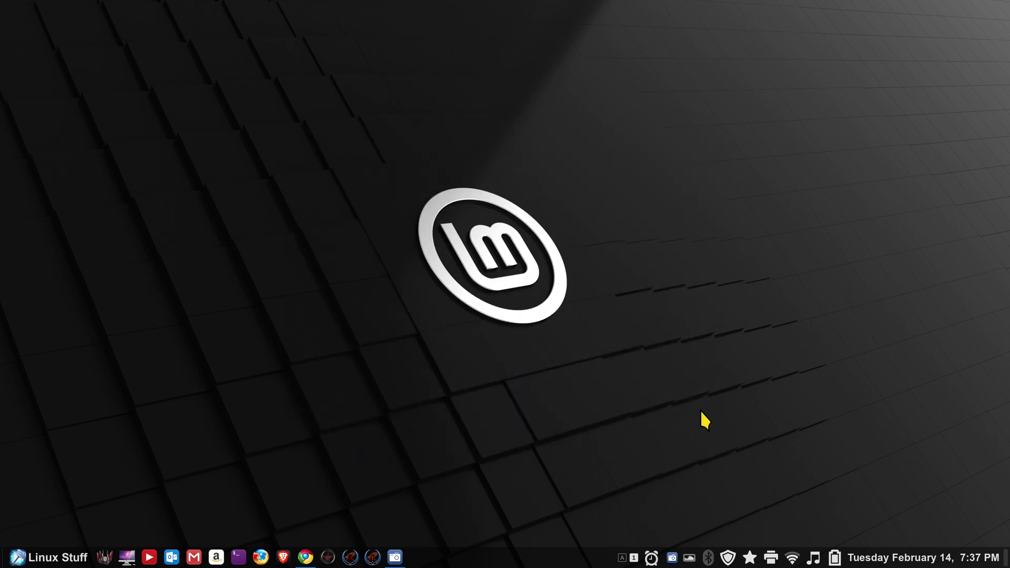